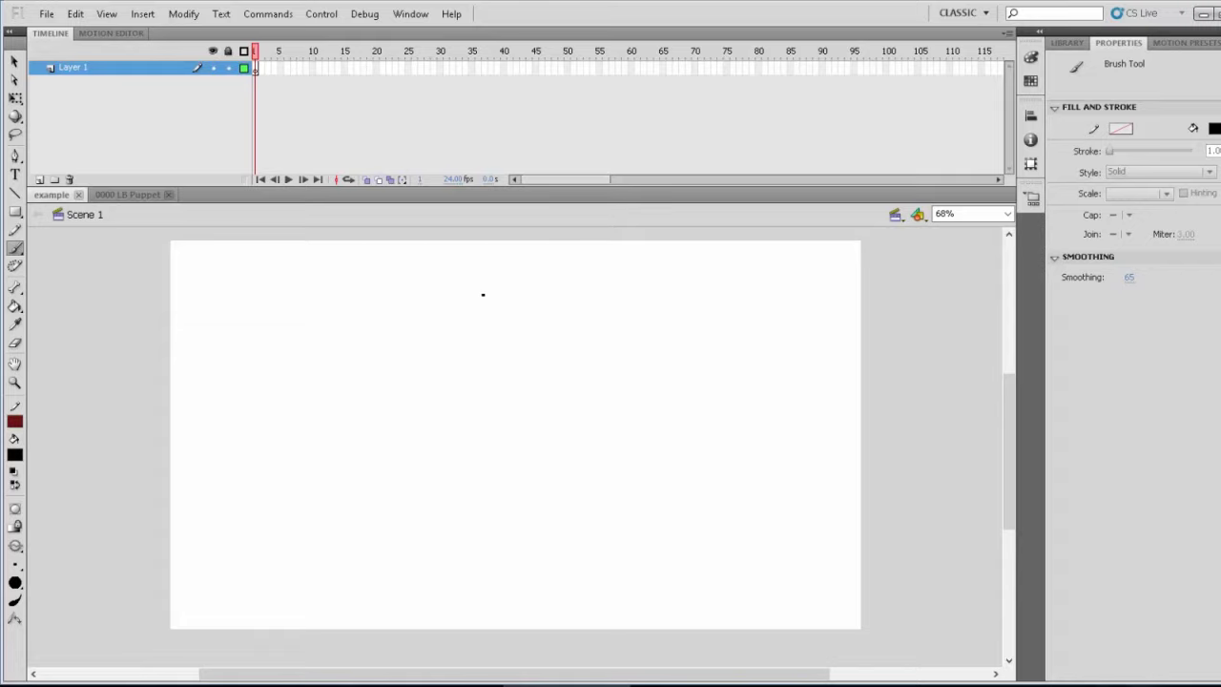
drag(482, 294, 503, 452)
mouse_move(554, 333)
mouse_down()
mouse_move(532, 429)
mouse_move(503, 451)
mouse_up()
mouse_move(563, 303)
mouse_down()
mouse_move(578, 307)
mouse_move(501, 367)
mouse_move(563, 296)
mouse_move(380, 460)
mouse_up()
key(ctrl+z)
key(ctrl+z)
key(ctrl+z)
key(ctrl+z)
key(ctrl+z)
key(ctrl+z)
key(ctrl+z)
key(ctrl+z)
key(ctrl+z)
Draw a large head circle in the upper middle of the stage and squeeze its left side slightly inward with Free Transform
mouse_move(607, 286)
mouse_down()
mouse_move(561, 318)
mouse_move(559, 347)
mouse_move(606, 391)
mouse_move(649, 388)
mouse_move(674, 365)
mouse_move(682, 316)
mouse_move(655, 282)
mouse_move(621, 273)
mouse_move(562, 299)
mouse_move(552, 348)
mouse_move(585, 388)
mouse_move(629, 394)
mouse_up()
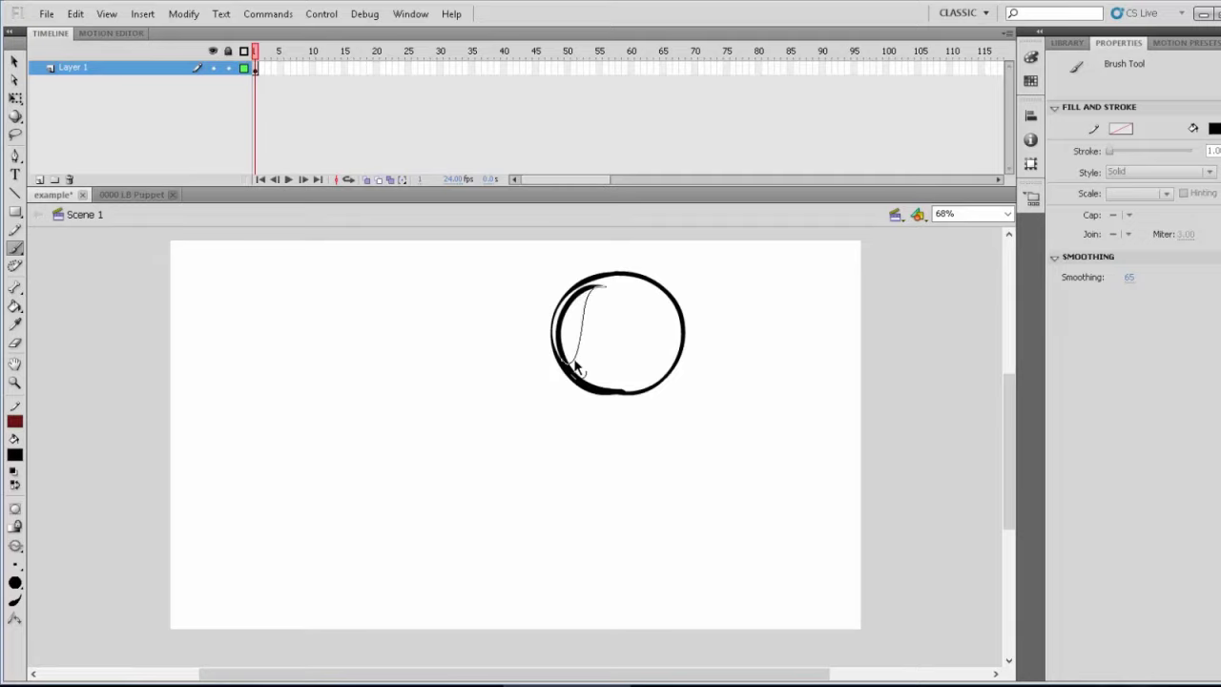
key(ctrl+z)
drag(518, 239, 731, 449)
click(14, 102)
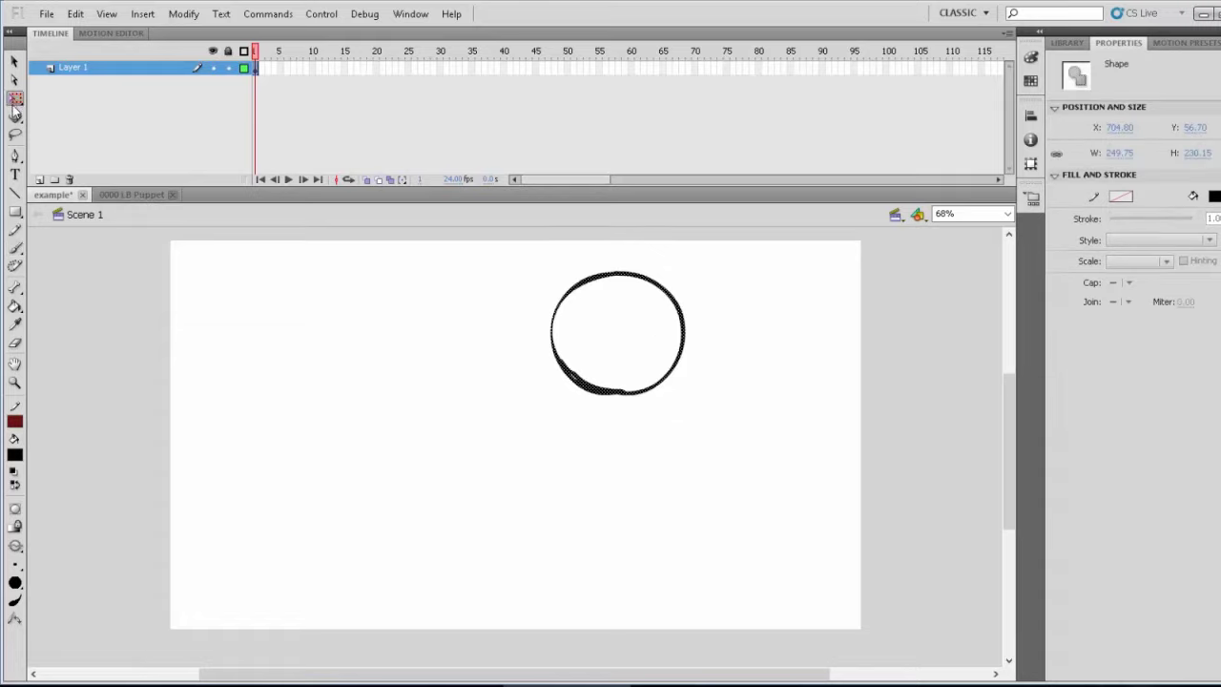
drag(550, 334, 561, 334)
click(578, 349)
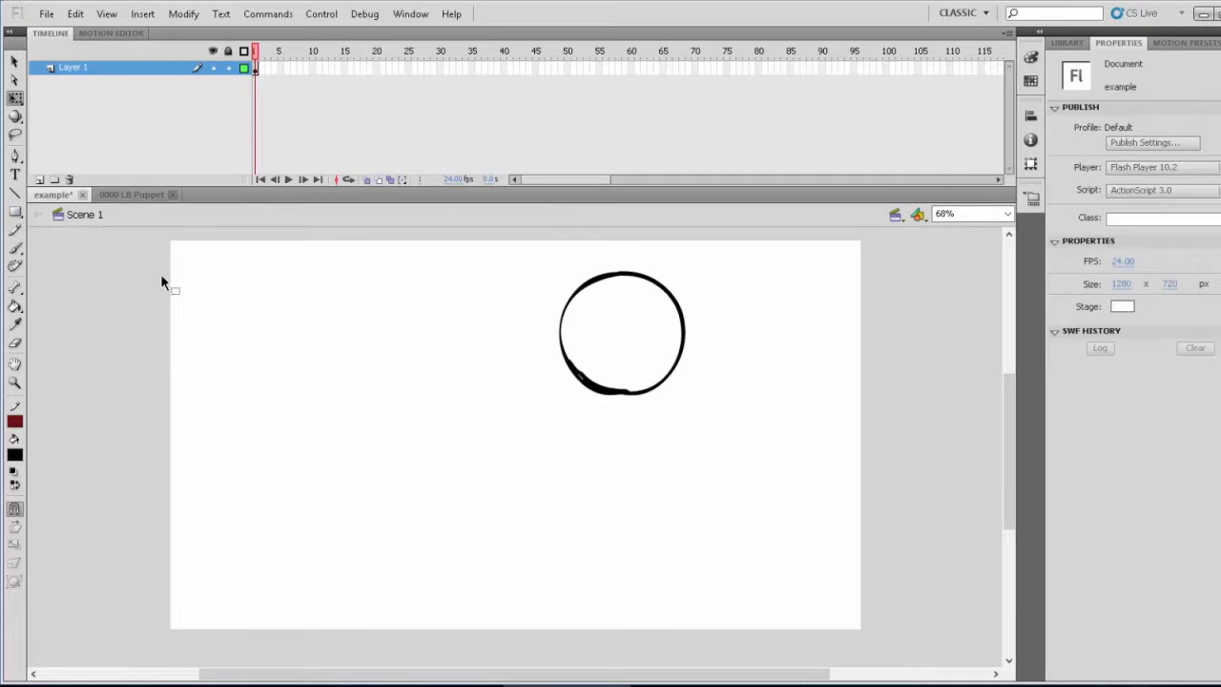
Return to the Brush tool and set it to the smallest brush size
click(15, 247)
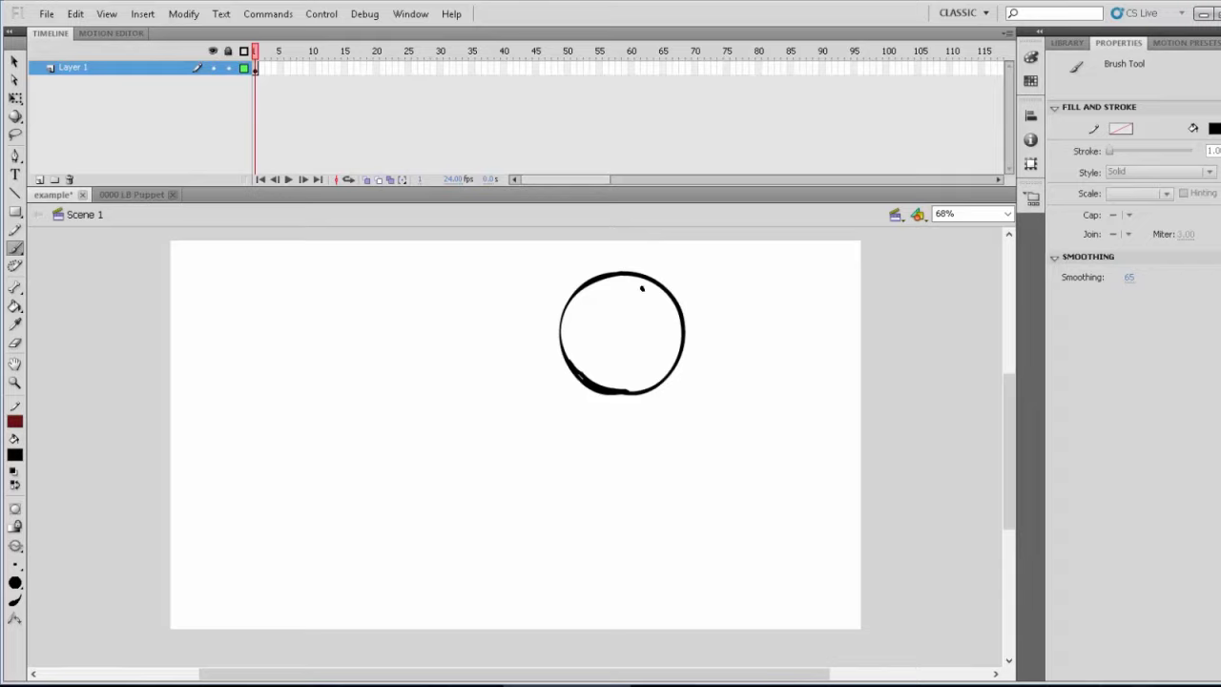
drag(642, 288, 647, 381)
key(ctrl+z)
click(15, 565)
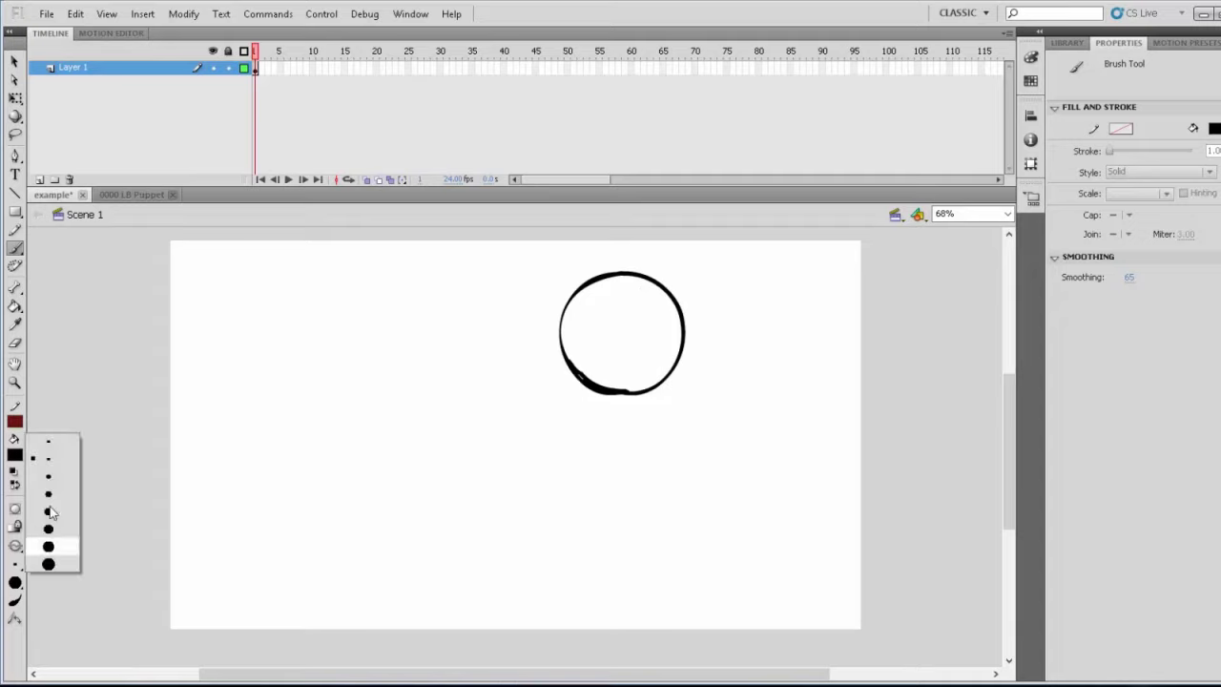
click(47, 441)
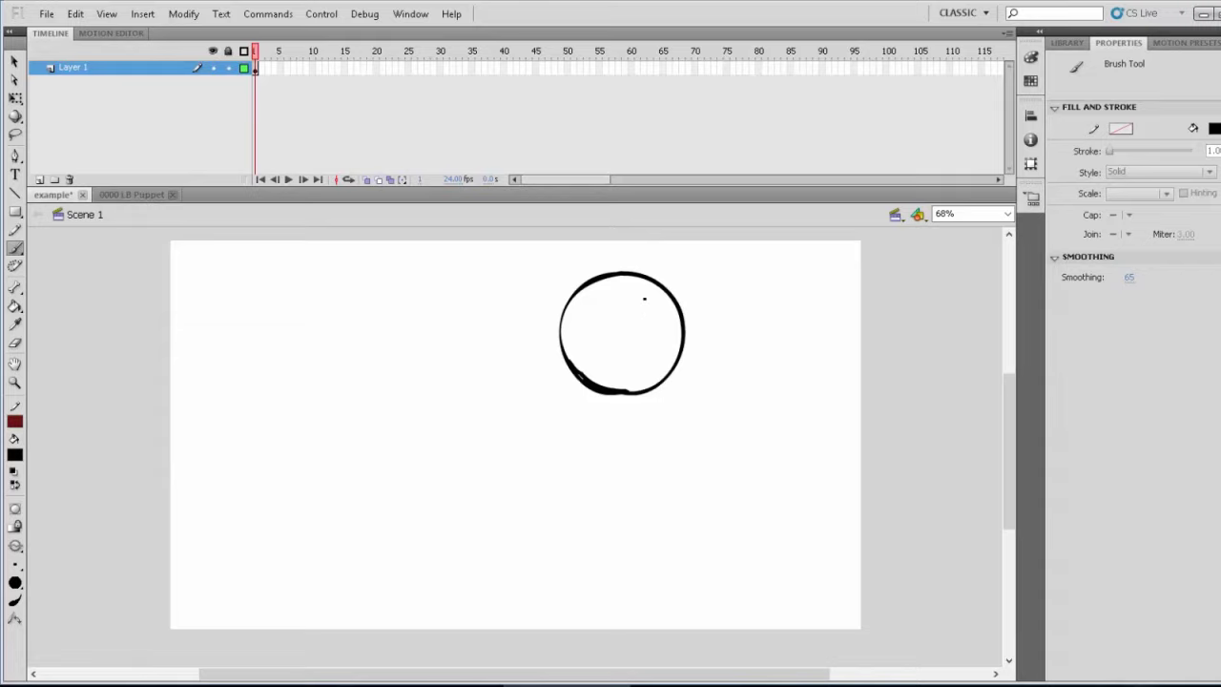
drag(644, 299, 651, 370)
drag(595, 333, 689, 333)
key(ctrl+z)
mouse_move(599, 333)
mouse_down()
mouse_move(689, 329)
mouse_move(622, 336)
mouse_move(683, 325)
mouse_up()
key(ctrl+z)
key(ctrl+z)
key(ctrl+z)
Draw crossed face guidelines near the head circle's right edge, and a short neck line ending in a small chest circle
mouse_move(653, 298)
mouse_down()
mouse_move(656, 365)
mouse_move(640, 341)
mouse_move(683, 340)
mouse_up()
drag(588, 388, 584, 447)
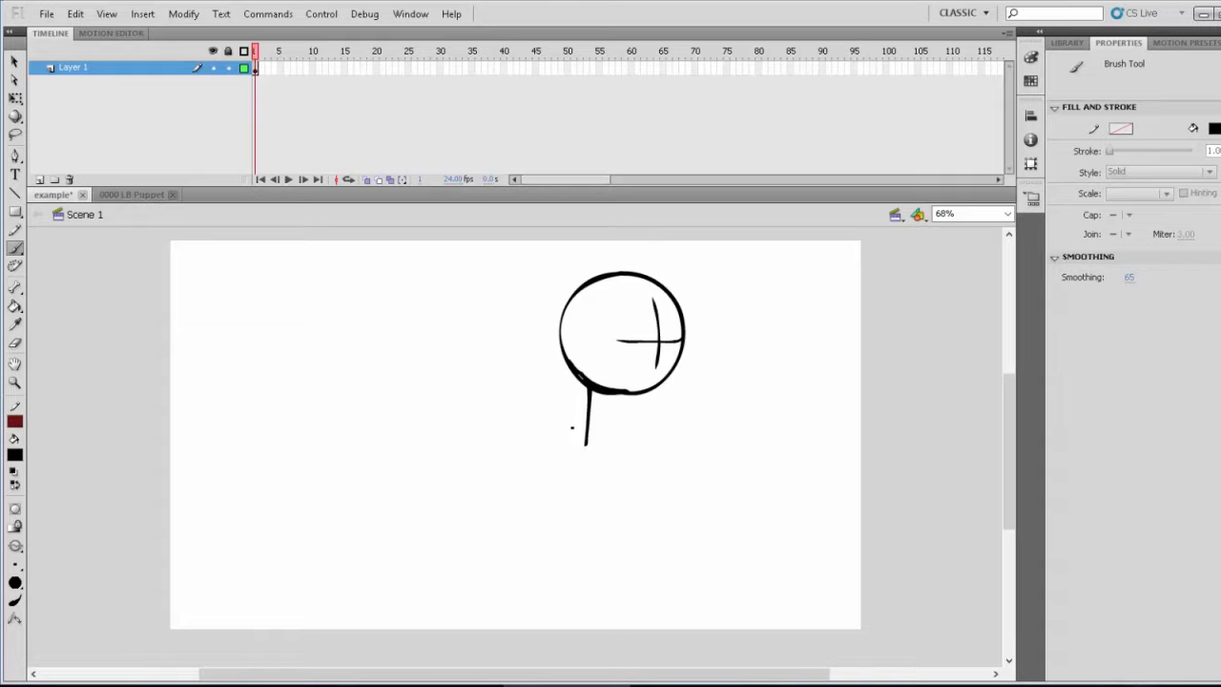
mouse_move(574, 427)
mouse_down()
mouse_move(566, 479)
mouse_move(597, 478)
mouse_move(606, 454)
mouse_move(557, 478)
mouse_move(608, 477)
mouse_move(610, 448)
mouse_move(614, 472)
mouse_move(606, 433)
mouse_move(556, 427)
mouse_move(549, 453)
mouse_move(577, 486)
mouse_up()
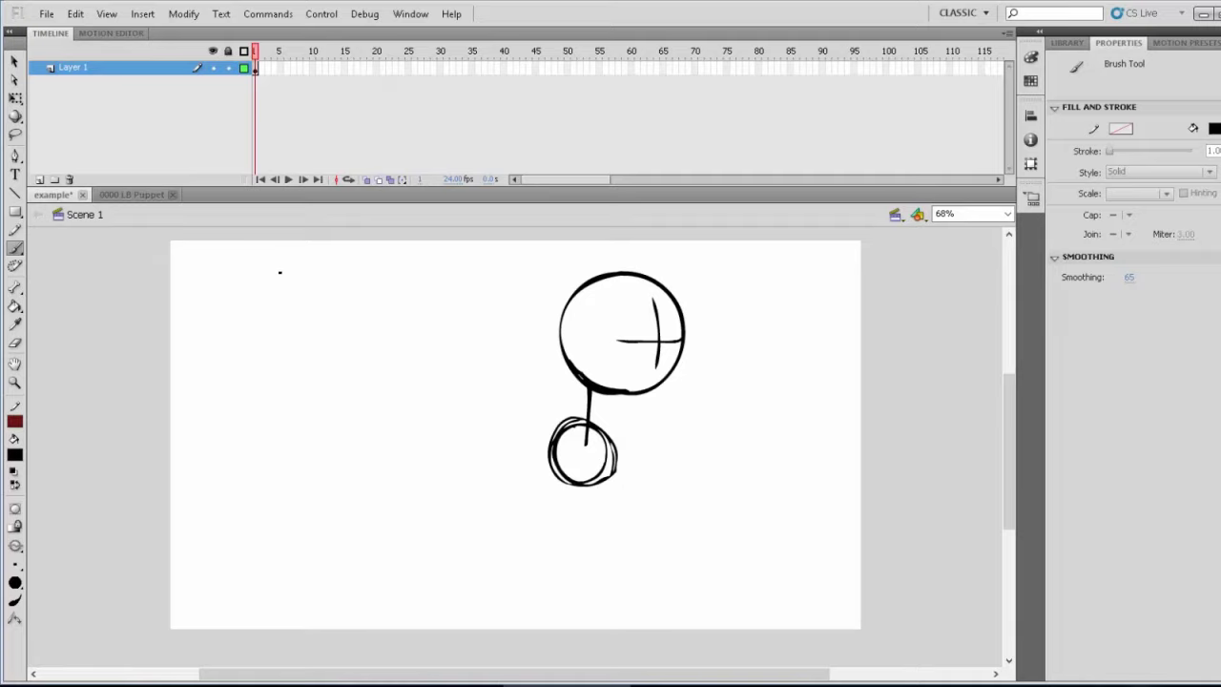
Sketch the side-view outline of a realistic horse facing left, on the empty left part of the stage
mouse_move(280, 273)
mouse_down()
mouse_move(240, 309)
mouse_move(297, 293)
mouse_move(282, 257)
mouse_move(325, 301)
mouse_move(332, 329)
mouse_move(288, 334)
mouse_move(284, 368)
mouse_move(312, 399)
mouse_up()
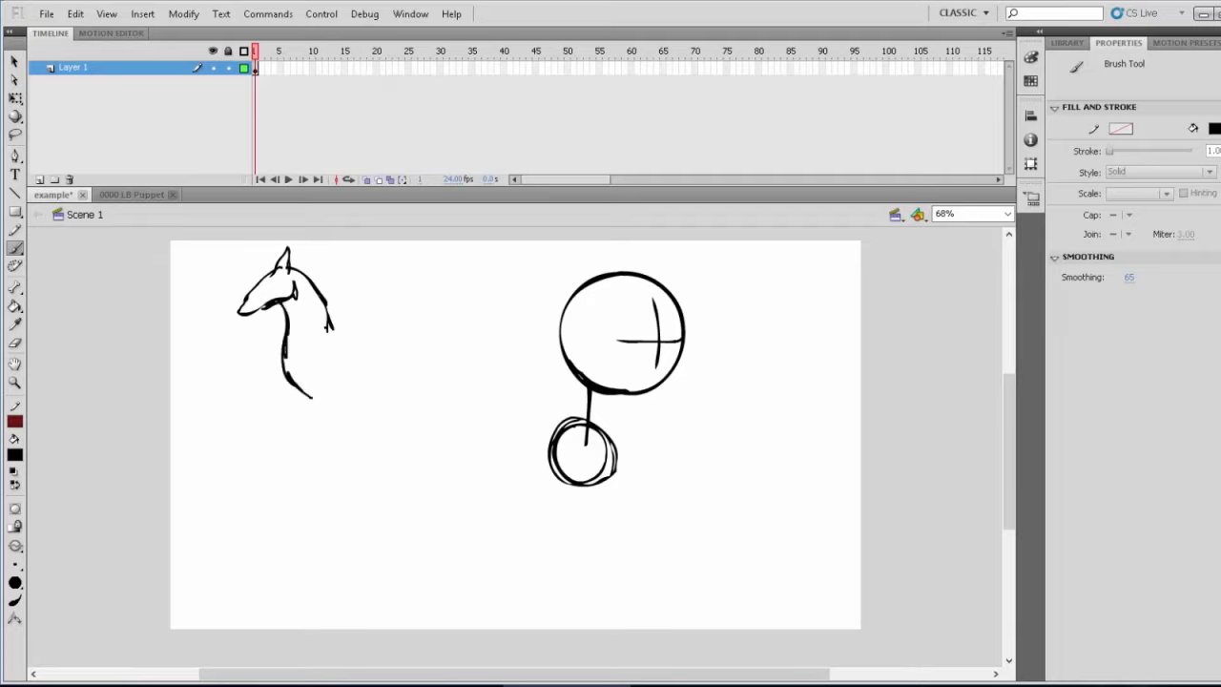
drag(322, 326, 432, 340)
drag(312, 363, 291, 517)
drag(329, 378, 306, 513)
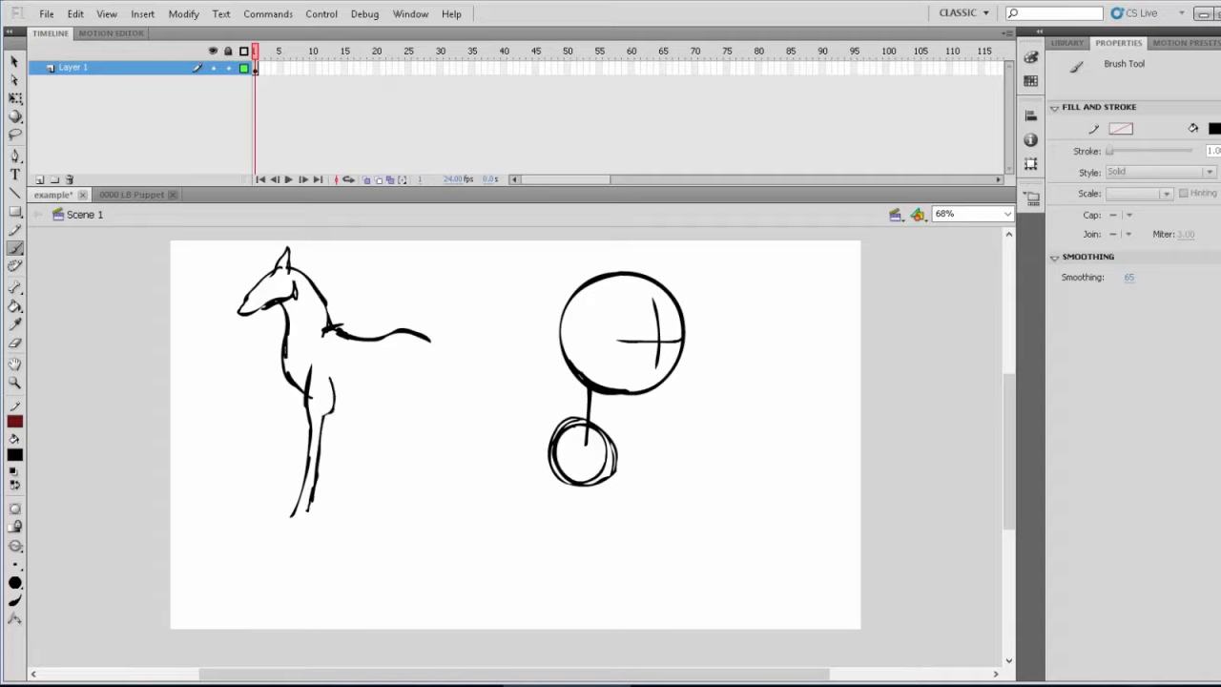
mouse_move(332, 405)
mouse_down()
mouse_move(320, 462)
mouse_move(356, 402)
mouse_move(387, 400)
mouse_move(384, 371)
mouse_move(408, 423)
mouse_up()
mouse_move(425, 338)
mouse_down()
mouse_move(417, 419)
mouse_move(434, 465)
mouse_up()
mouse_move(410, 420)
mouse_down()
mouse_move(391, 431)
mouse_move(430, 458)
mouse_move(421, 484)
mouse_up()
mouse_move(426, 439)
mouse_down()
mouse_move(412, 509)
mouse_move(437, 504)
mouse_up()
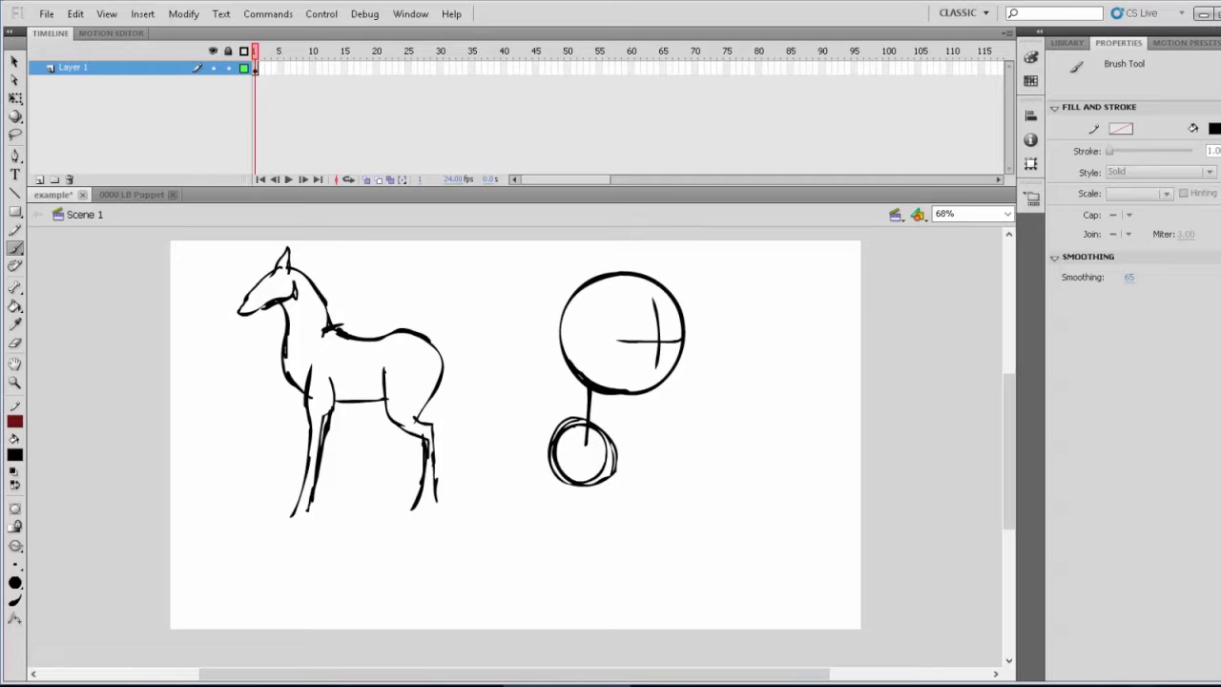
Add inner structure lines along the horse's body and legs and reinforce its head, chest and belly lines
mouse_move(339, 363)
mouse_down()
mouse_move(409, 367)
mouse_move(425, 380)
mouse_up()
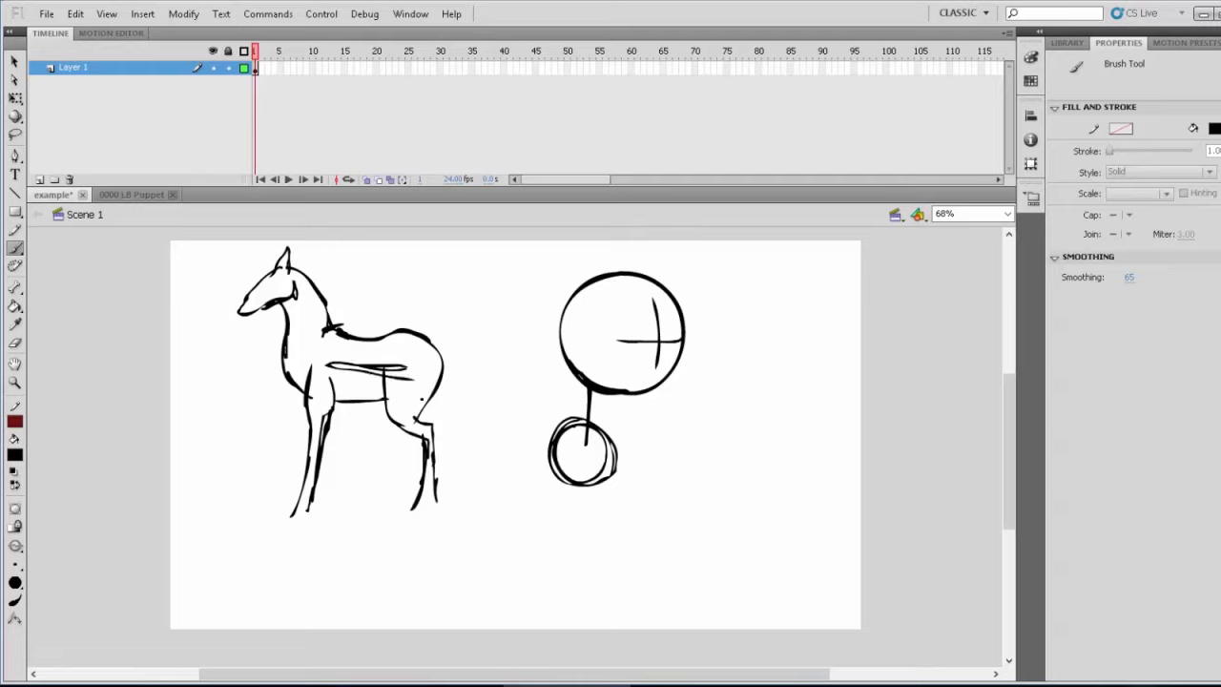
drag(324, 413, 307, 501)
drag(418, 416, 428, 515)
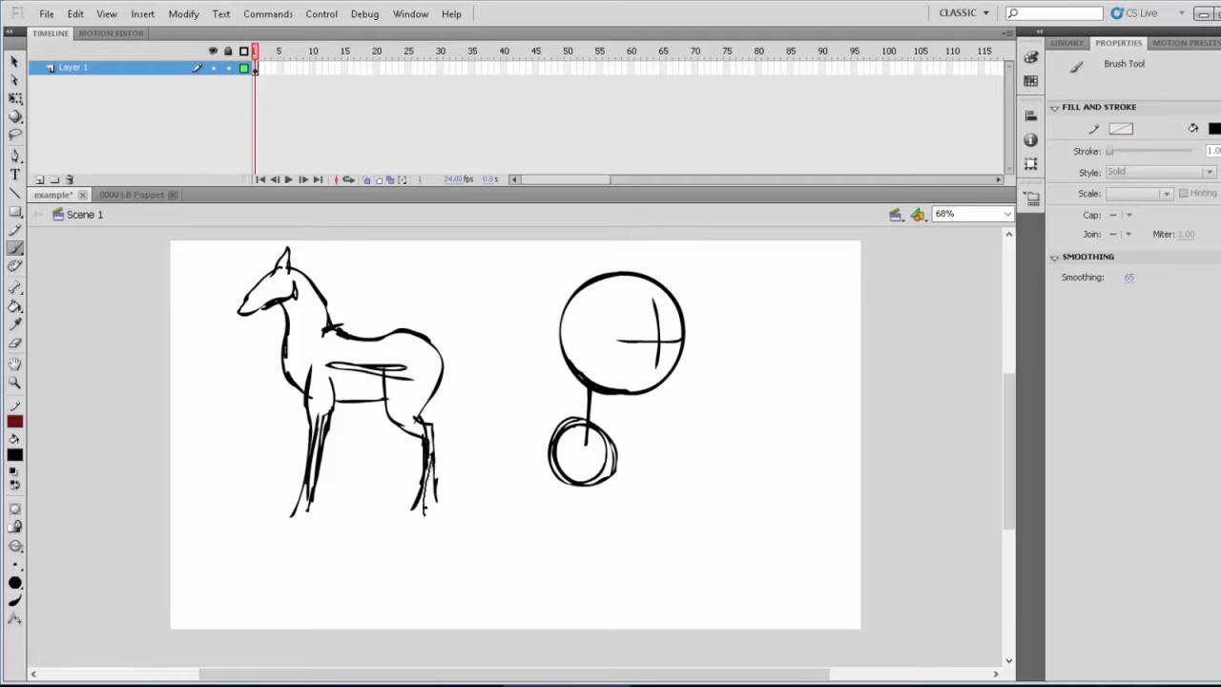
drag(434, 454, 431, 515)
mouse_move(271, 271)
mouse_down()
mouse_move(233, 315)
mouse_move(275, 315)
mouse_move(286, 290)
mouse_move(303, 410)
mouse_move(397, 402)
mouse_up()
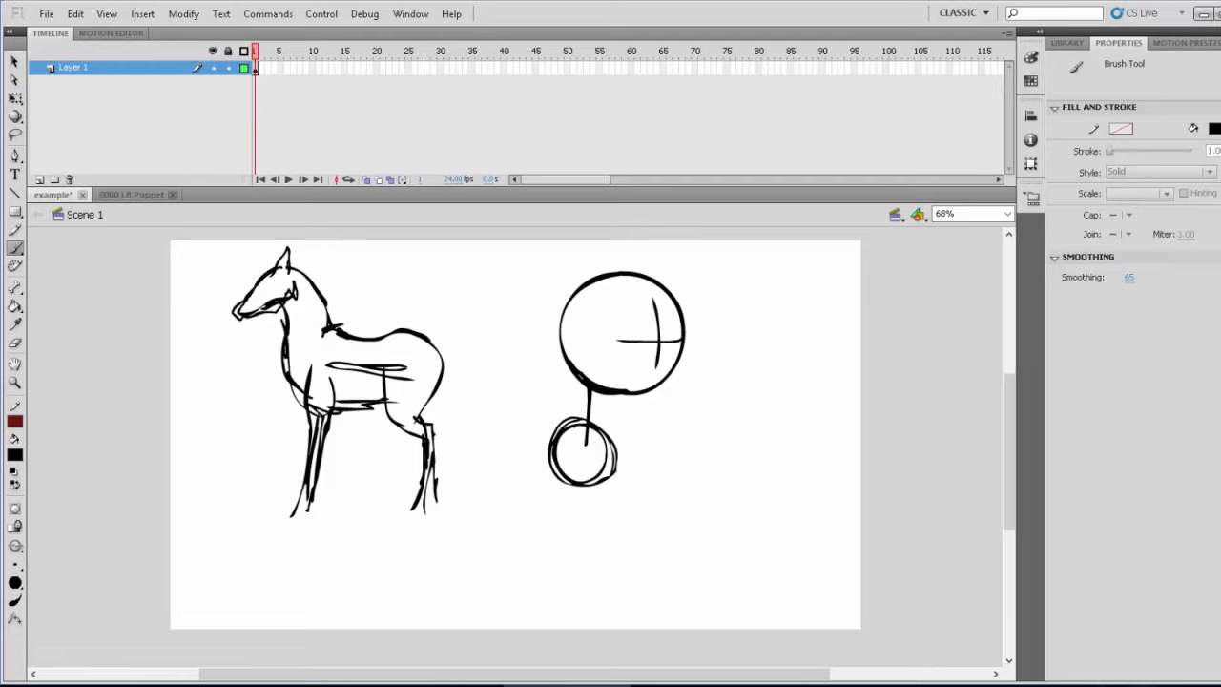
drag(476, 452, 485, 457)
mouse_move(380, 272)
mouse_down()
mouse_move(512, 279)
mouse_move(402, 345)
mouse_up()
drag(475, 271, 476, 341)
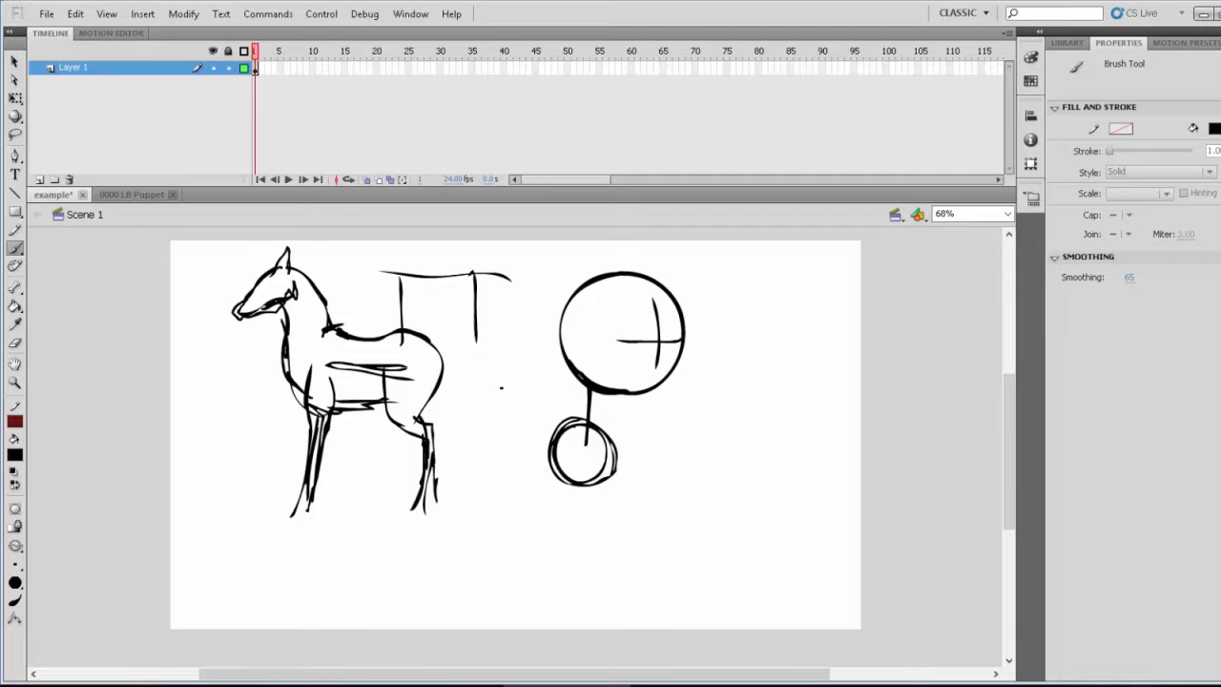
key(ctrl+z)
key(ctrl+z)
key(ctrl+z)
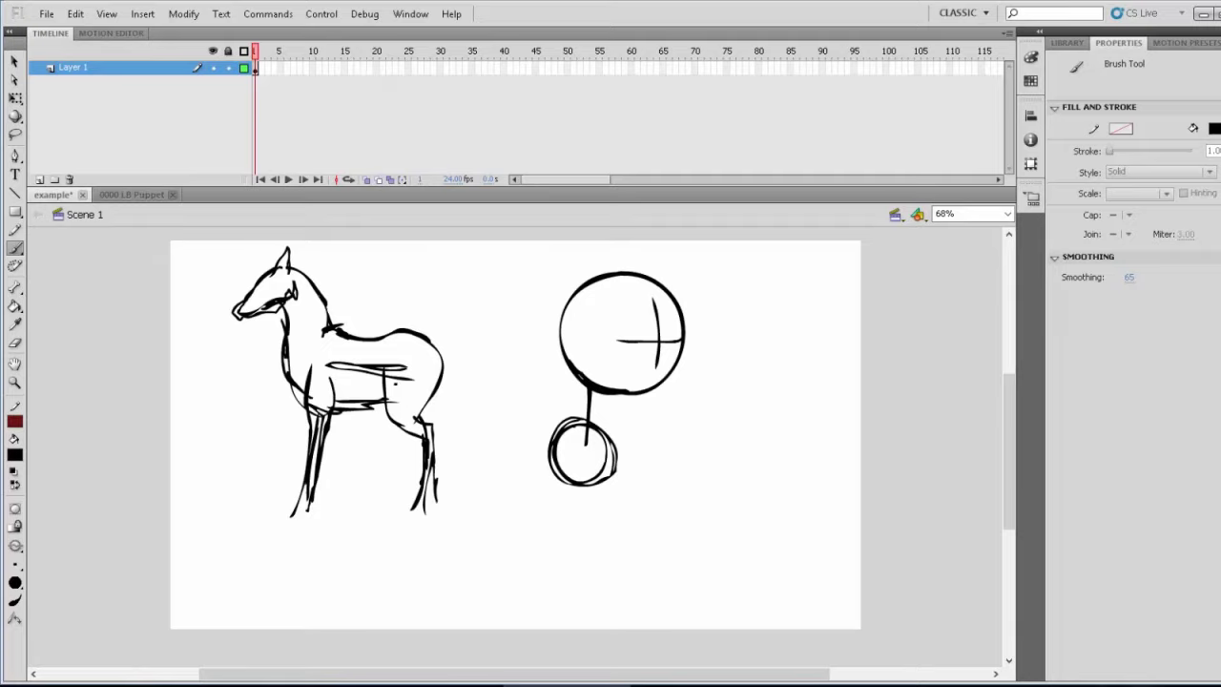
Sketch the ribcage and hip circles inside the horse, and add loose curves over its neck and legs
mouse_move(332, 340)
mouse_down()
mouse_move(303, 353)
mouse_move(374, 374)
mouse_move(315, 380)
mouse_move(363, 393)
mouse_move(392, 355)
mouse_move(410, 357)
mouse_move(404, 370)
mouse_move(429, 361)
mouse_move(405, 401)
mouse_move(420, 434)
mouse_up()
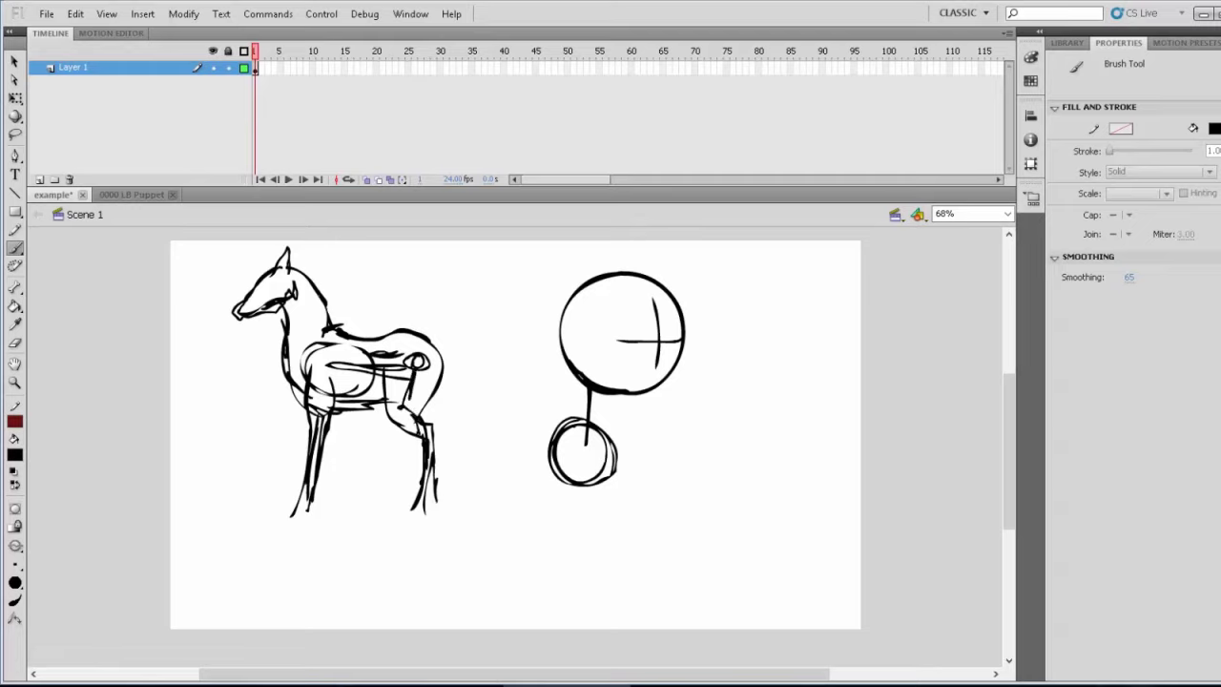
drag(333, 266, 298, 448)
drag(382, 391, 359, 504)
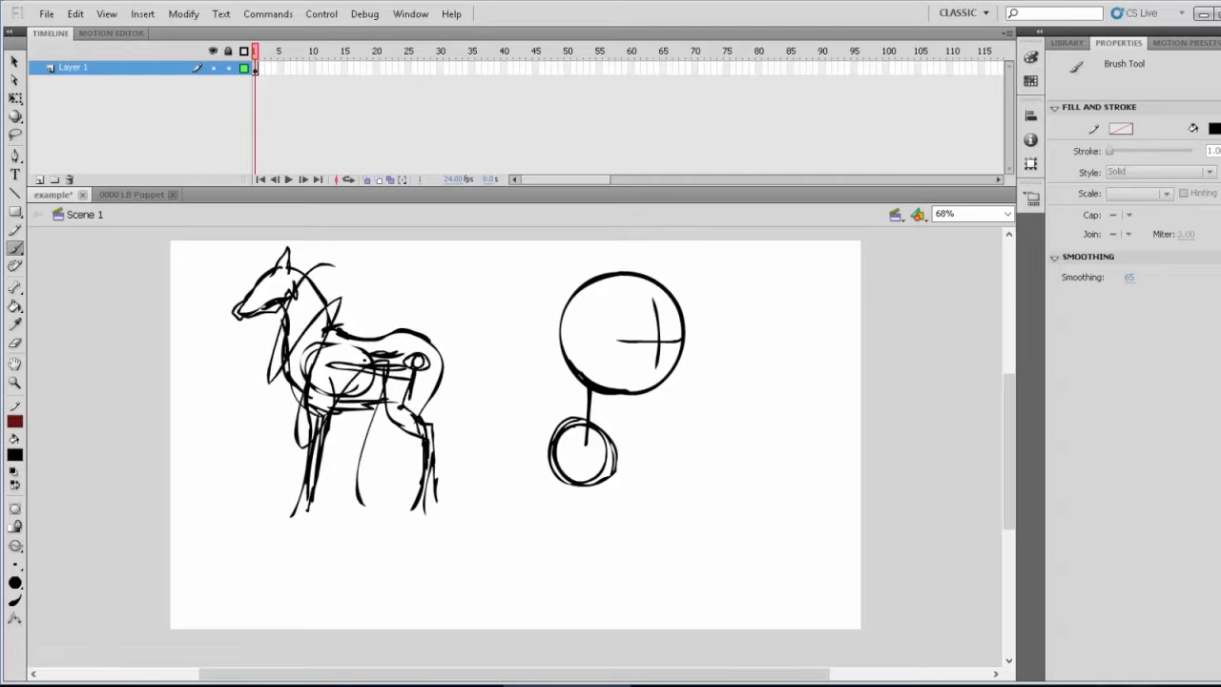
Select the whole horse sketch and delete it, keeping the head and chest circles
mouse_move(198, 247)
mouse_down()
mouse_move(272, 272)
mouse_move(479, 548)
mouse_up()
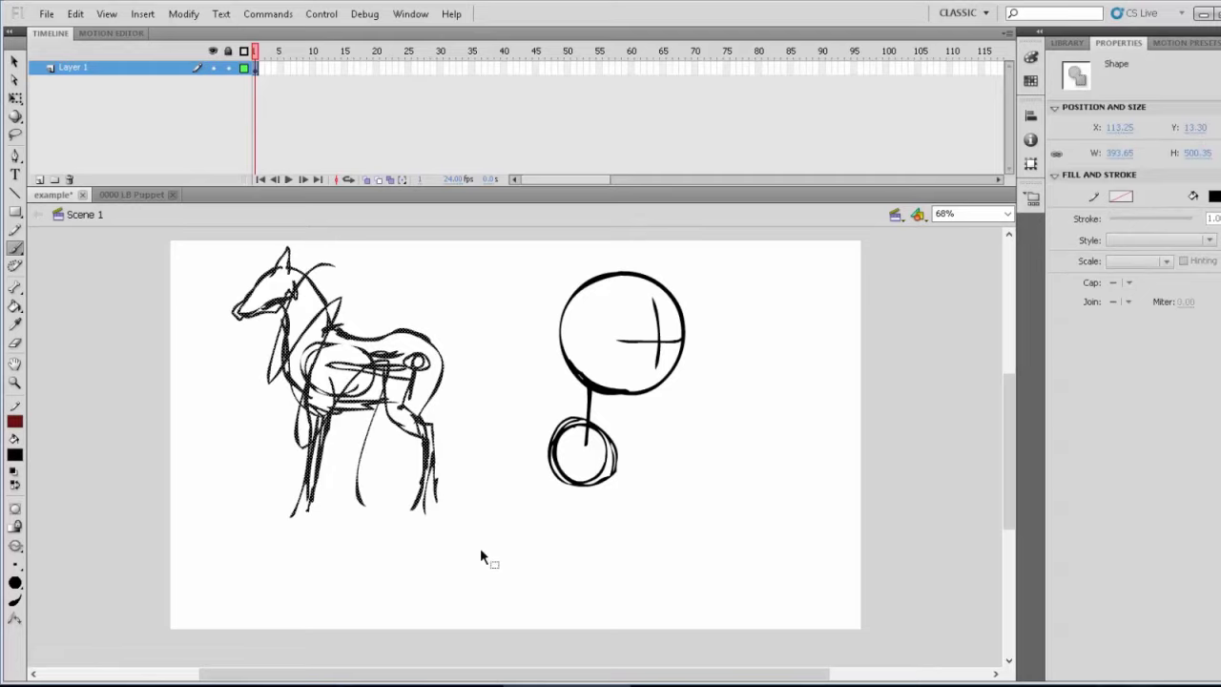
drag(203, 239, 477, 549)
key(Delete)
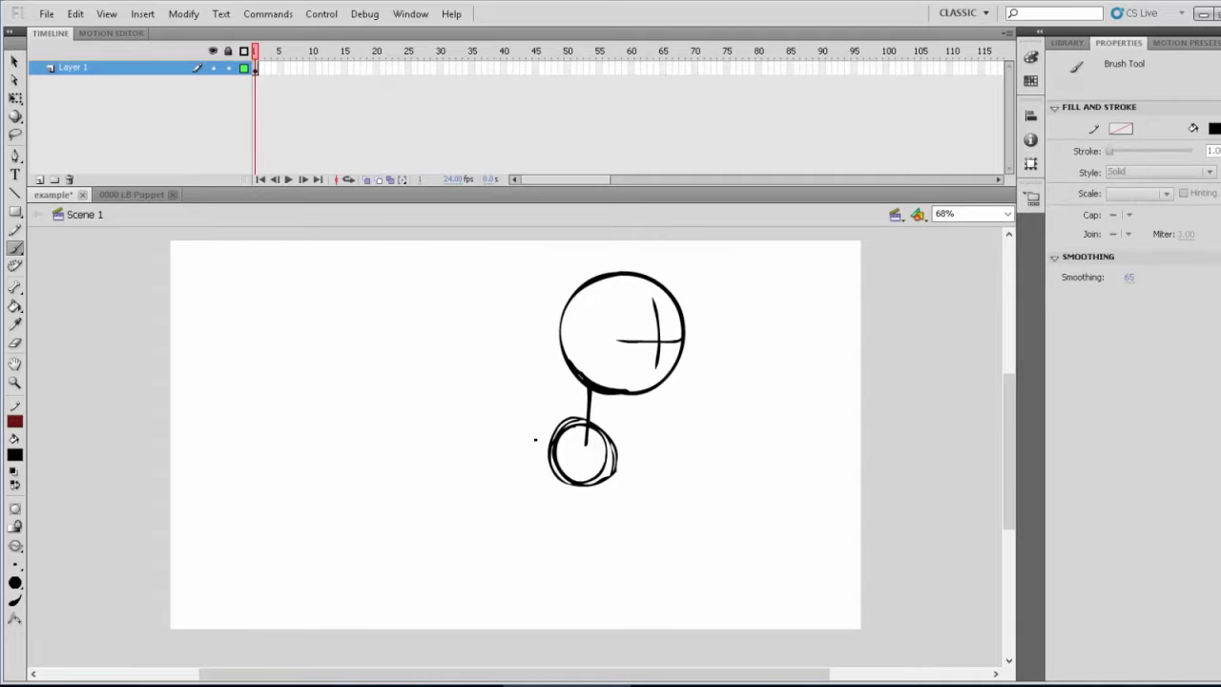
Draw a rump circle slightly larger than the chest circle, overlapping its left edge, redrawing it until the shape fits
mouse_move(480, 418)
mouse_down()
mouse_move(476, 469)
mouse_move(475, 402)
mouse_move(462, 478)
mouse_move(507, 479)
mouse_up()
key(ctrl+z)
mouse_move(528, 400)
mouse_down()
mouse_move(496, 451)
mouse_move(530, 479)
mouse_move(567, 464)
mouse_move(573, 431)
mouse_move(518, 395)
mouse_move(490, 435)
mouse_move(523, 480)
mouse_move(573, 460)
mouse_move(556, 409)
mouse_move(496, 414)
mouse_move(503, 474)
mouse_move(573, 462)
mouse_move(568, 428)
mouse_move(506, 401)
mouse_move(494, 454)
mouse_up()
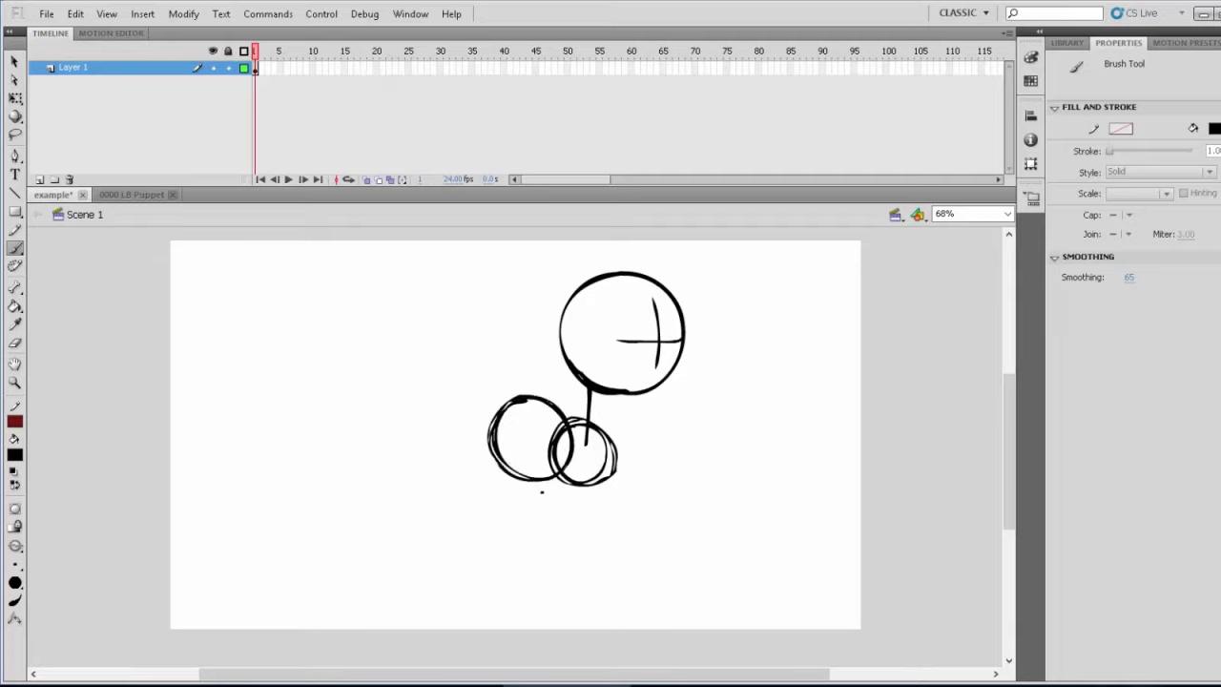
key(ctrl+z)
mouse_move(519, 405)
mouse_down()
mouse_move(485, 440)
mouse_move(547, 484)
mouse_move(569, 431)
mouse_move(500, 404)
mouse_move(488, 472)
mouse_move(540, 483)
mouse_move(567, 445)
mouse_move(540, 407)
mouse_move(491, 441)
mouse_move(506, 483)
mouse_move(535, 484)
mouse_up()
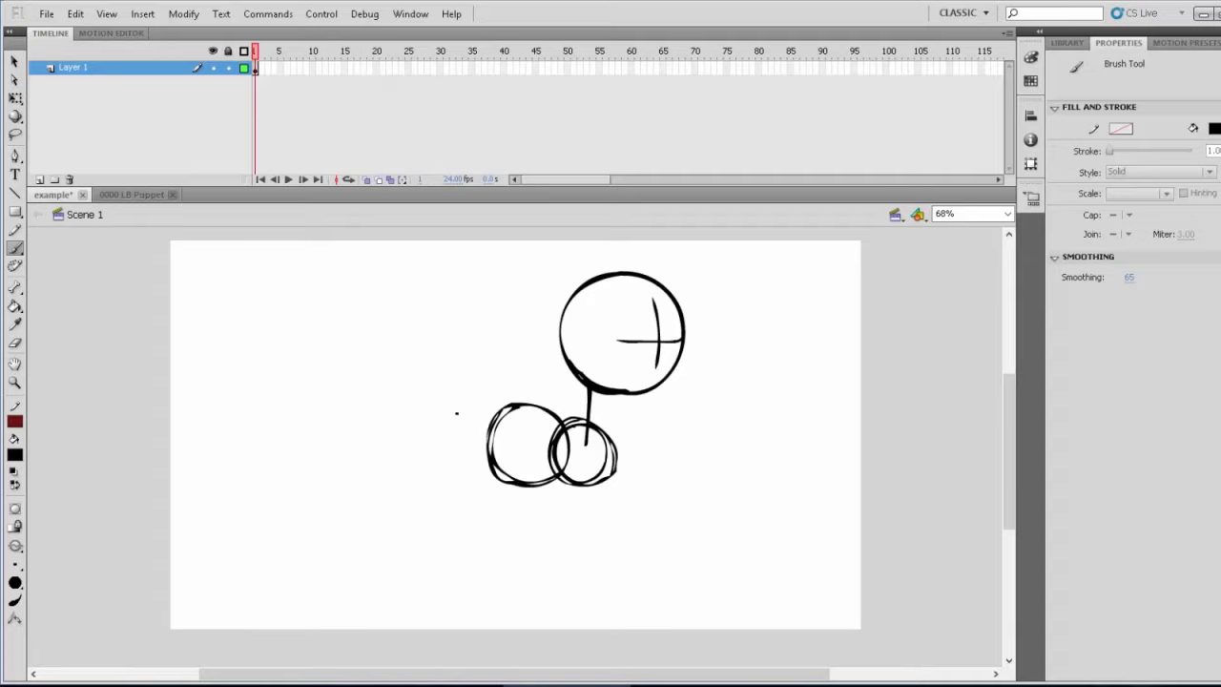
mouse_move(454, 302)
mouse_down()
mouse_move(425, 387)
mouse_move(437, 437)
mouse_up()
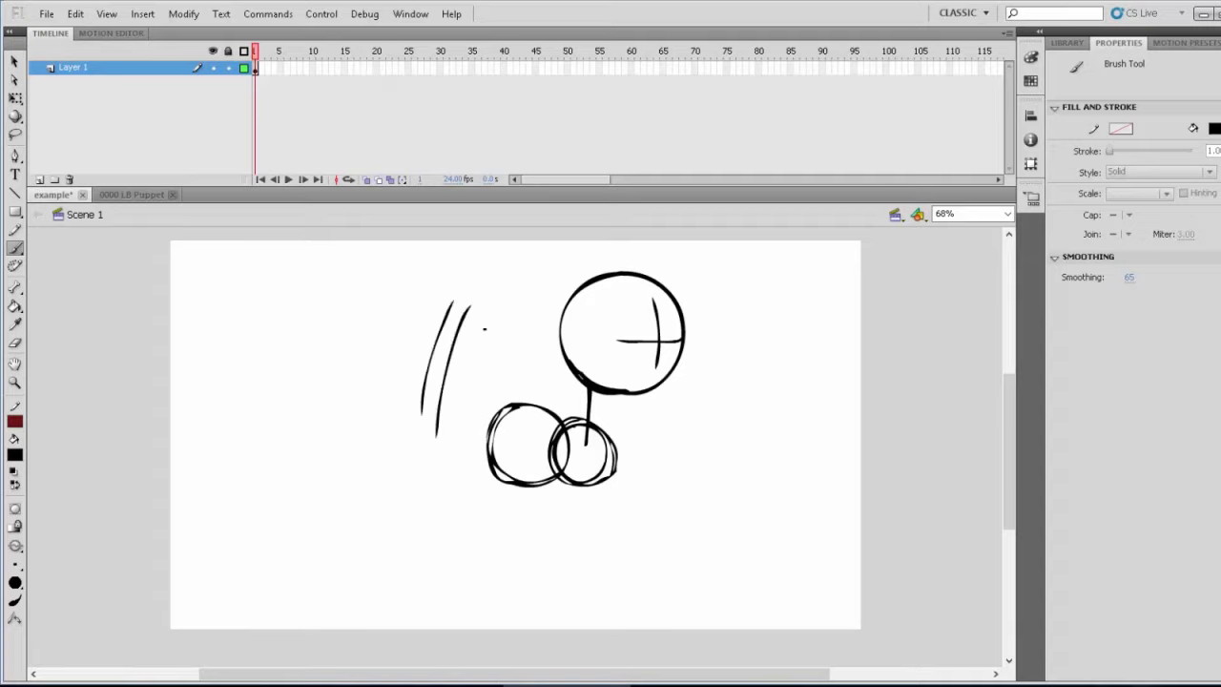
drag(488, 320, 464, 436)
key(ctrl+z)
key(ctrl+z)
key(ctrl+z)
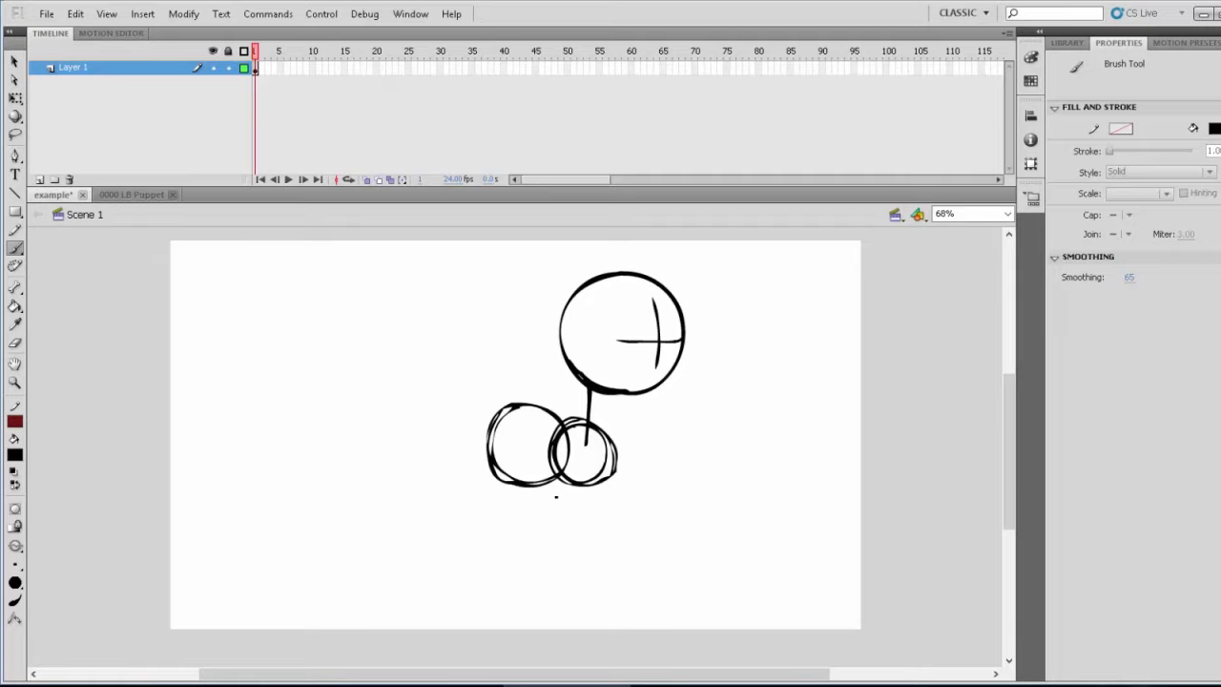
Save the example document
click(46, 13)
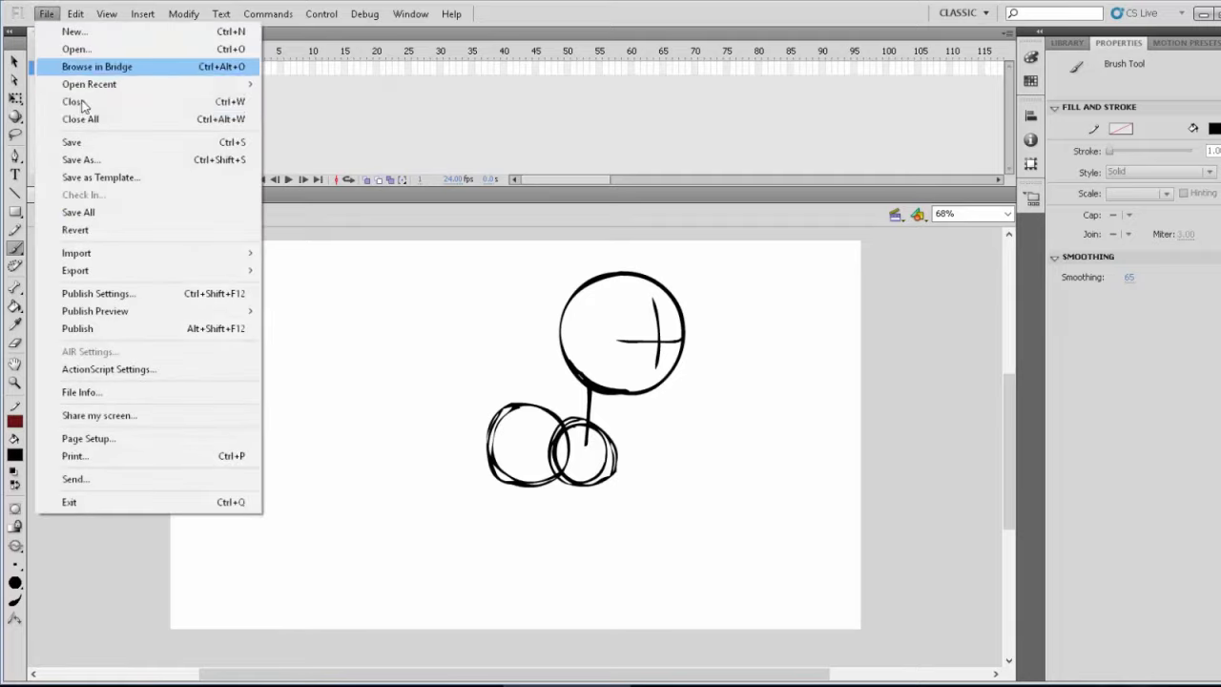
click(73, 143)
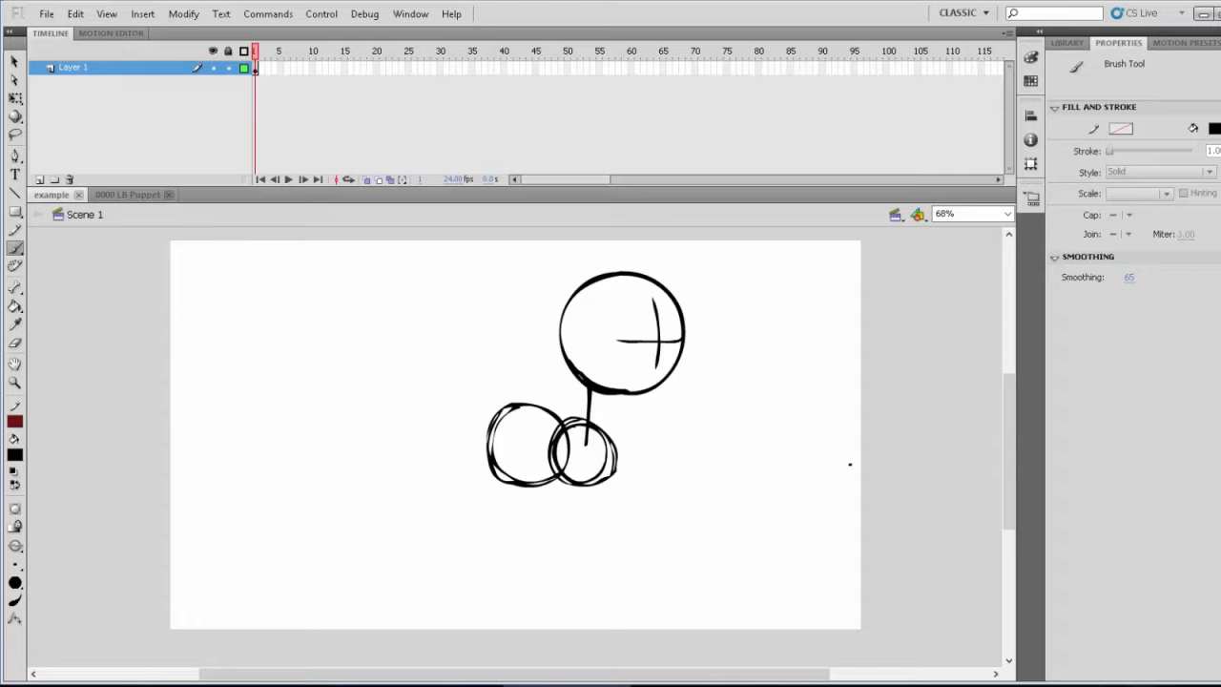
Sketch a jointed hind-leg guide and a straight front-leg guide from the body circles, plus the curve for the back of the neck
drag(1009, 420, 1008, 431)
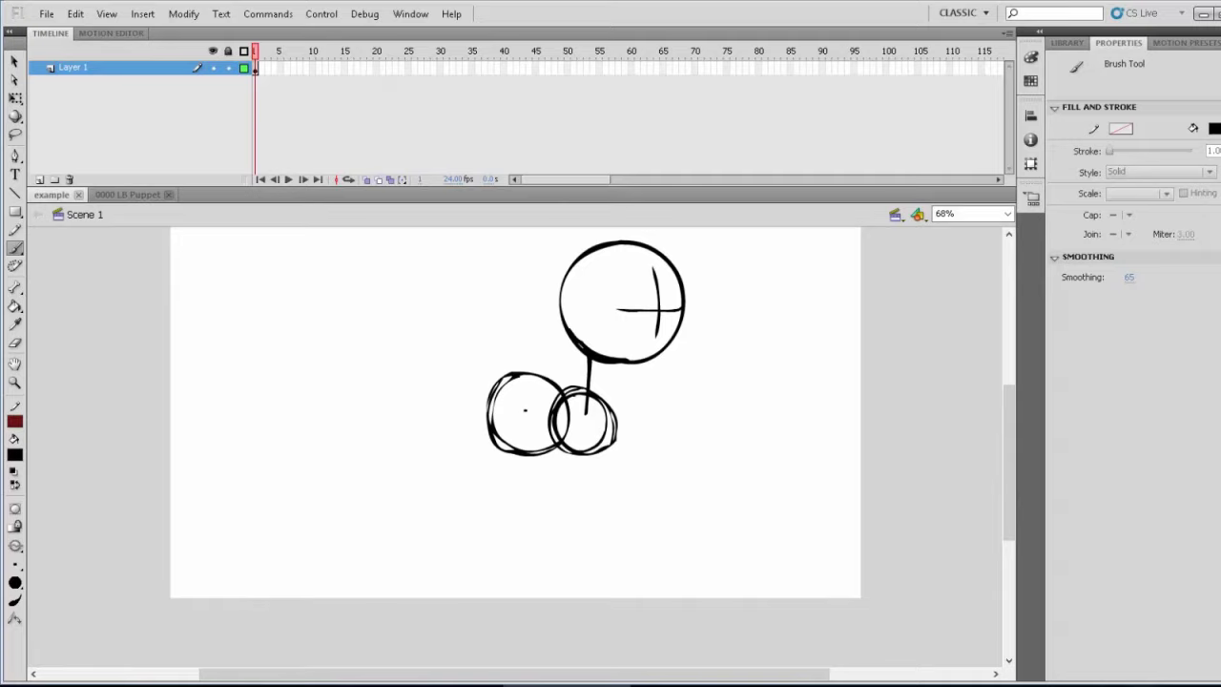
mouse_move(526, 411)
mouse_down()
mouse_move(525, 480)
mouse_move(528, 468)
mouse_move(483, 472)
mouse_move(492, 556)
mouse_up()
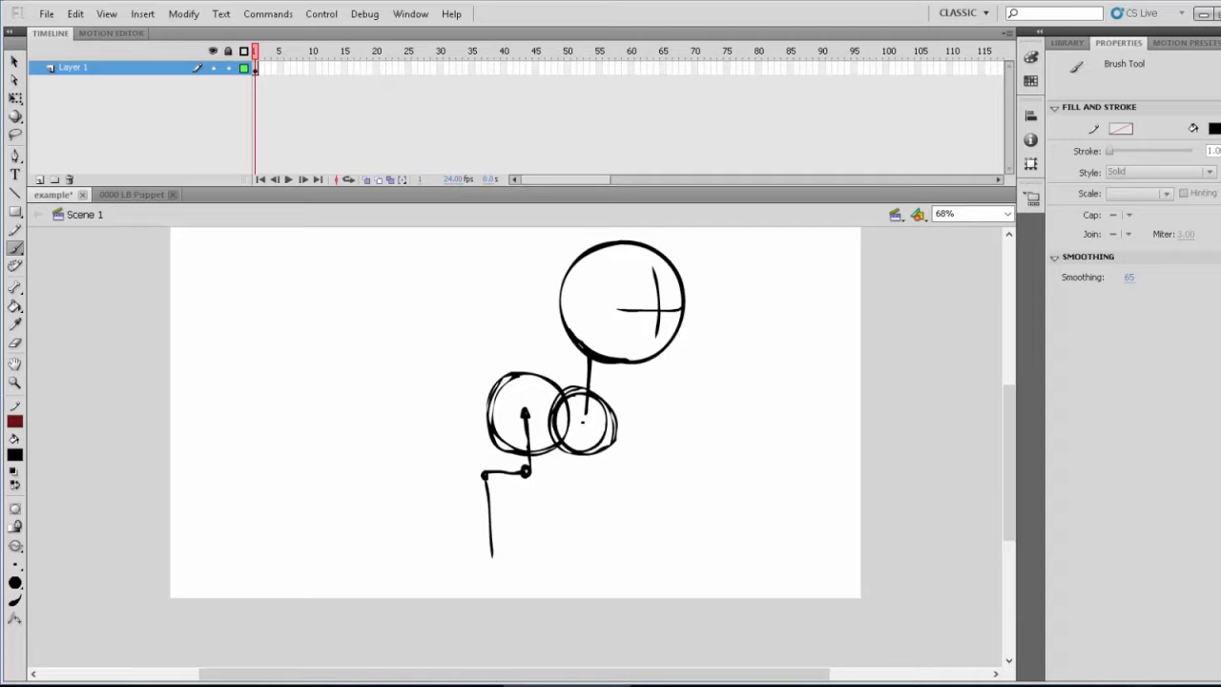
drag(588, 420, 587, 558)
mouse_move(564, 275)
mouse_down()
mouse_move(552, 346)
mouse_move(562, 388)
mouse_up()
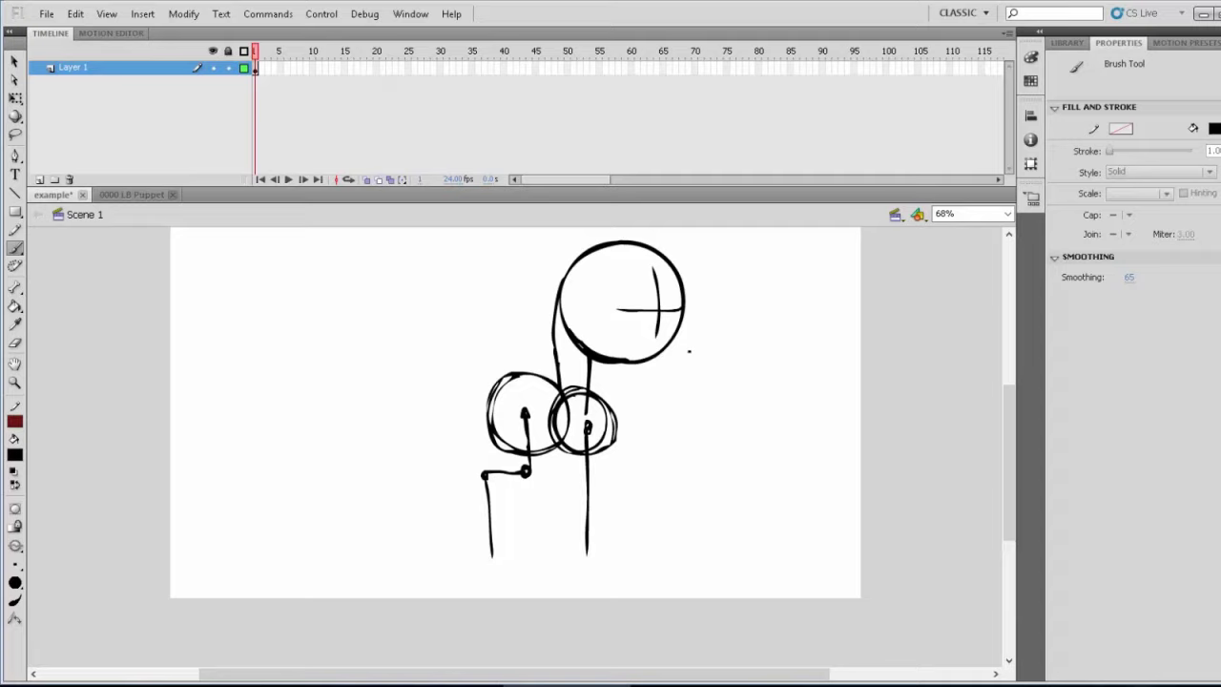
mouse_move(781, 279)
mouse_down()
mouse_move(755, 309)
mouse_move(754, 371)
mouse_up()
mouse_move(780, 279)
mouse_down()
mouse_move(799, 353)
mouse_move(777, 384)
mouse_up()
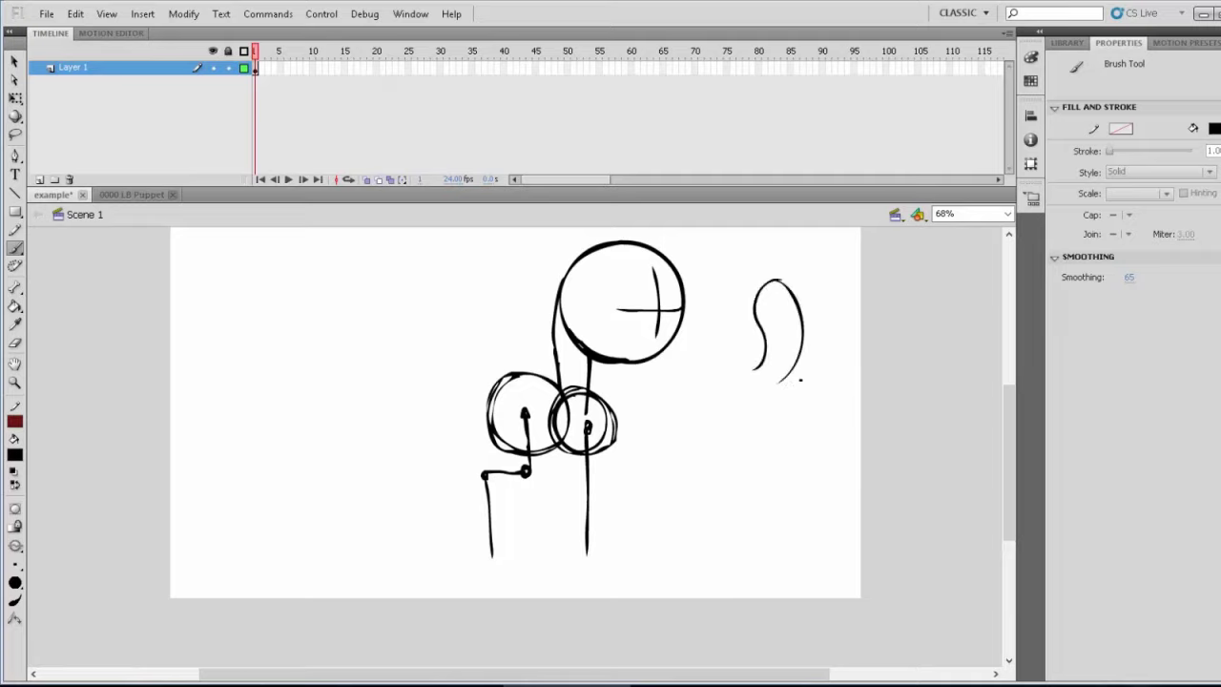
key(ctrl+z)
mouse_move(781, 279)
mouse_down()
mouse_move(801, 380)
mouse_move(776, 395)
mouse_up()
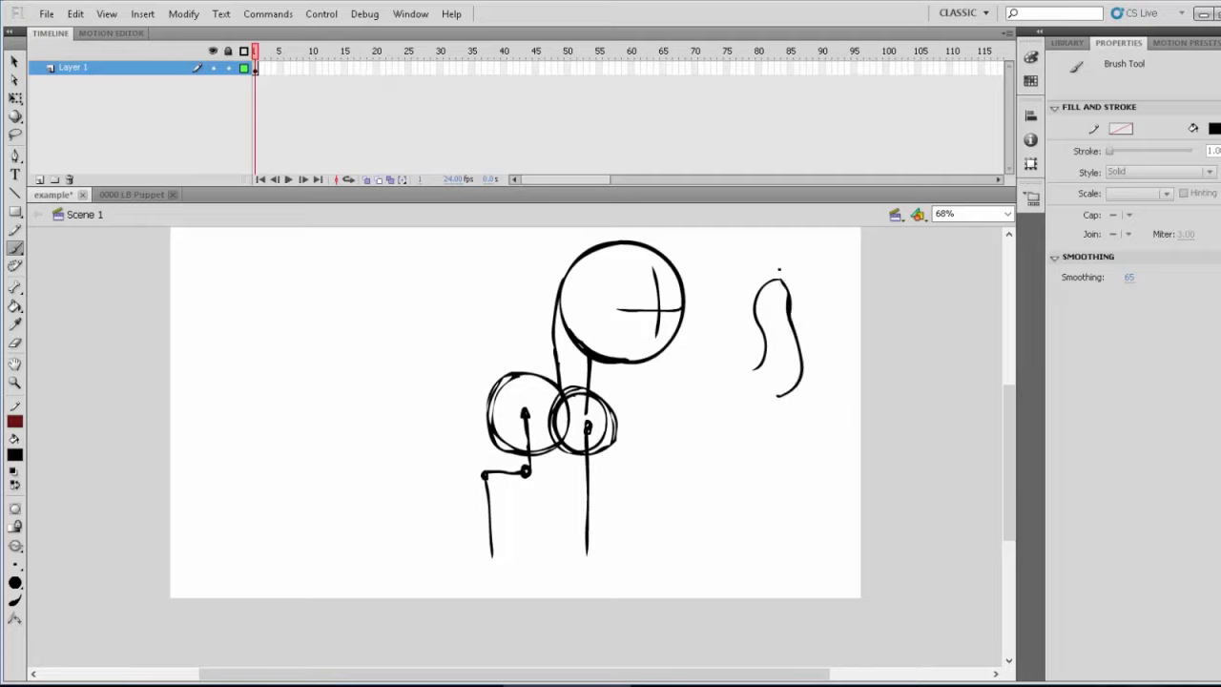
key(ctrl+z)
key(ctrl+z)
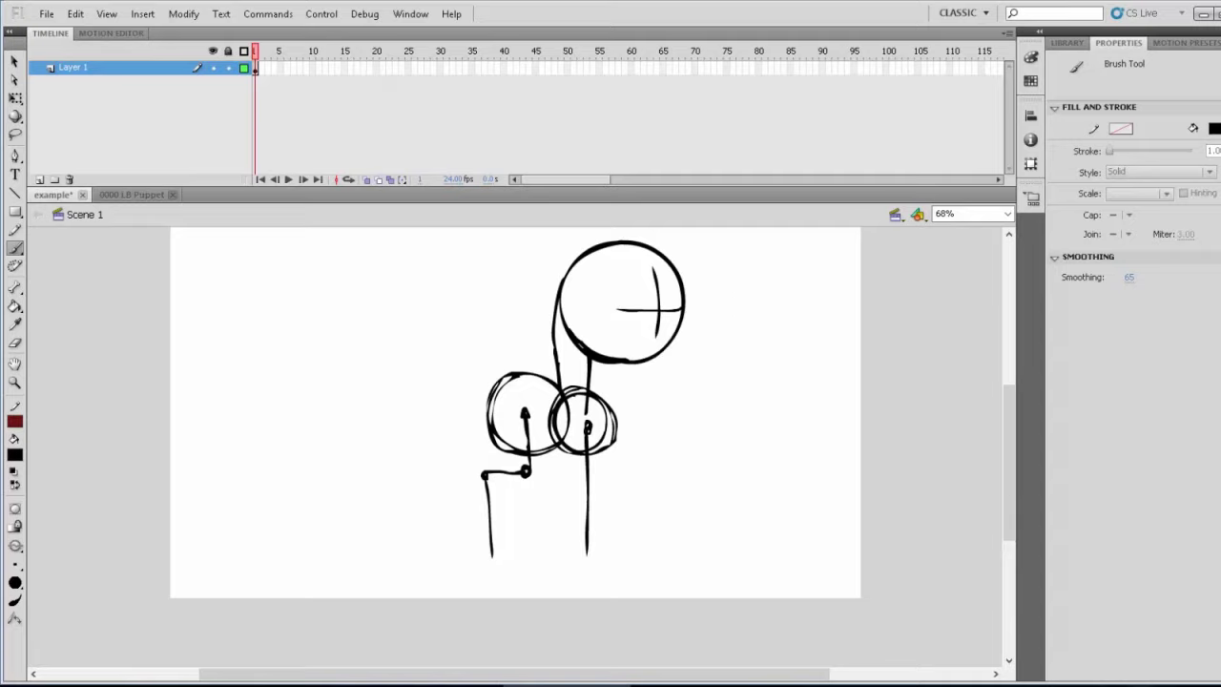
Draw the front neck curve from the underside of the head down around the chest circle
mouse_move(613, 360)
mouse_down()
mouse_move(619, 425)
mouse_move(589, 452)
mouse_move(621, 413)
mouse_move(618, 364)
mouse_move(608, 443)
mouse_up()
drag(779, 259, 804, 382)
mouse_move(760, 268)
mouse_down()
mouse_move(747, 370)
mouse_move(758, 401)
mouse_up()
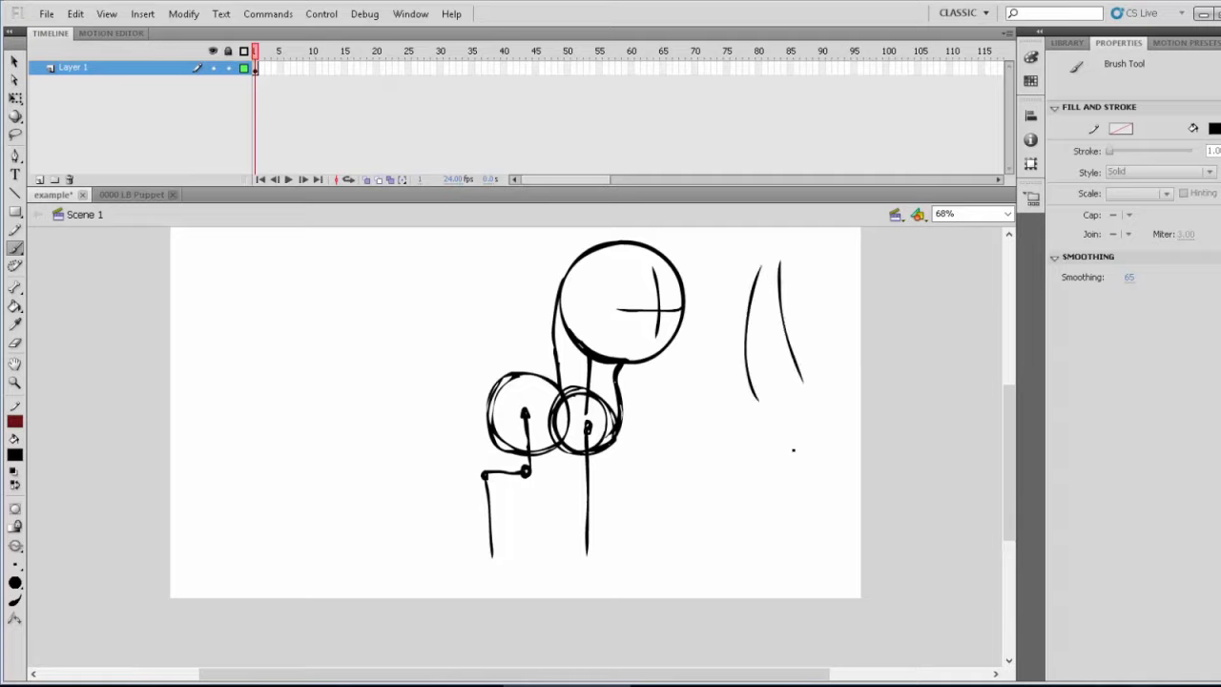
key(ctrl+z)
key(ctrl+z)
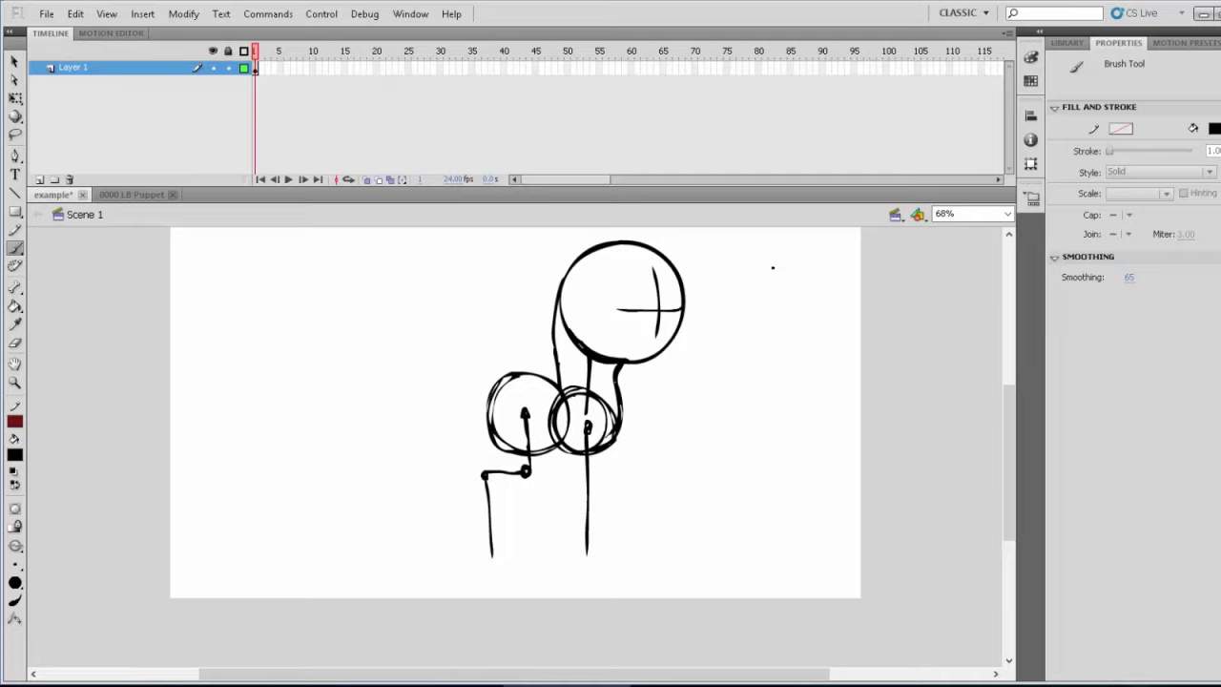
drag(776, 266, 806, 382)
drag(763, 267, 758, 399)
key(ctrl+z)
key(ctrl+z)
Outline the front leg around its guide line, flaring it toward a wide, rounded hoof
drag(598, 417, 626, 561)
mouse_move(579, 425)
mouse_down()
mouse_move(575, 565)
mouse_move(628, 553)
mouse_up()
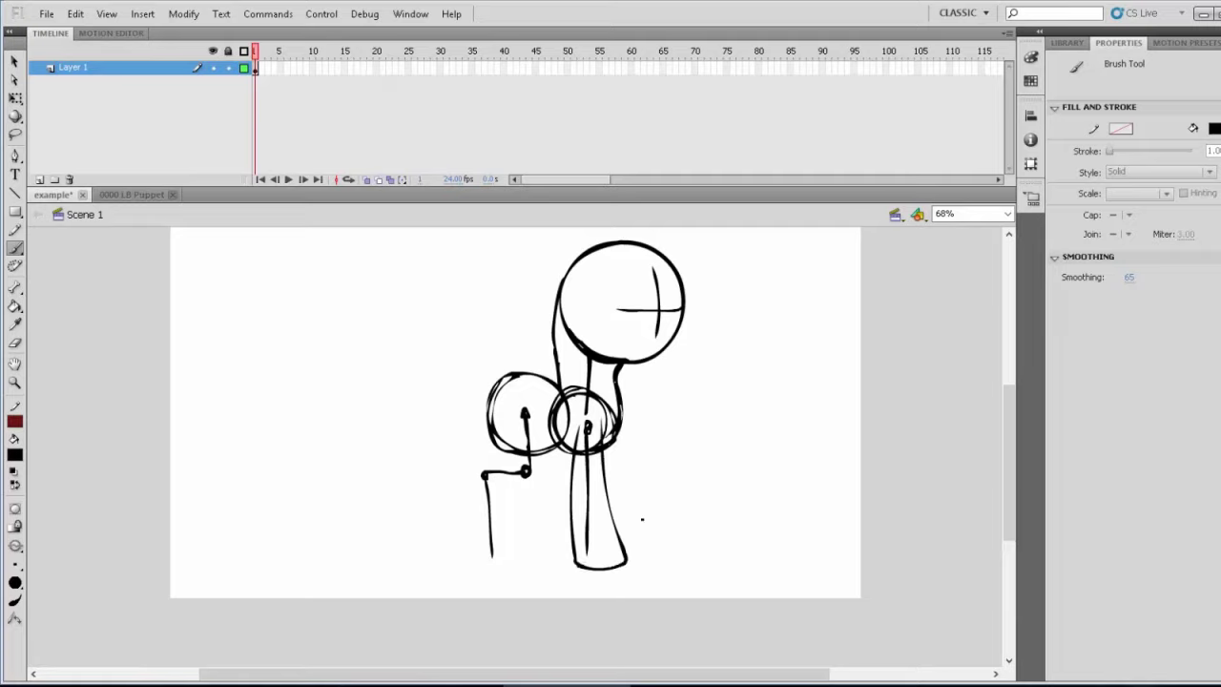
mouse_move(674, 473)
mouse_down()
mouse_move(695, 516)
mouse_move(741, 499)
mouse_up()
key(ctrl+z)
key(ctrl+z)
mouse_move(721, 444)
mouse_down()
mouse_move(761, 486)
mouse_move(689, 494)
mouse_move(707, 471)
mouse_move(682, 465)
mouse_move(693, 438)
mouse_move(730, 437)
mouse_move(754, 484)
mouse_move(683, 493)
mouse_move(685, 426)
mouse_up()
key(ctrl+z)
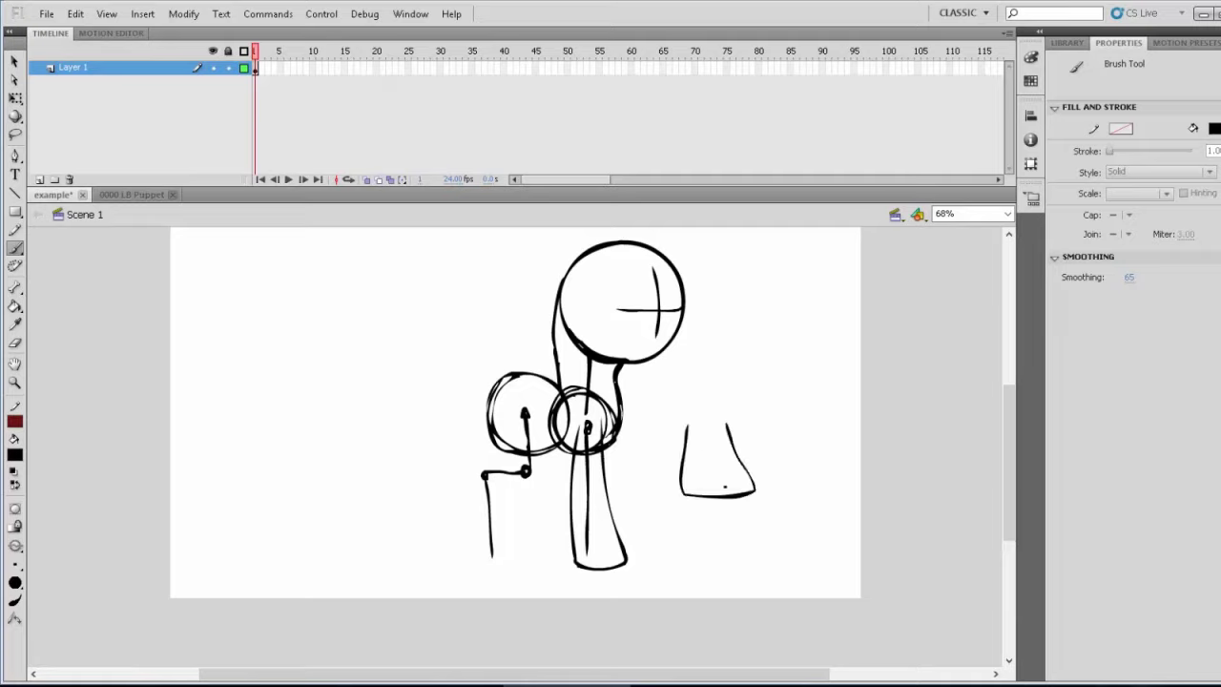
key(ctrl+z)
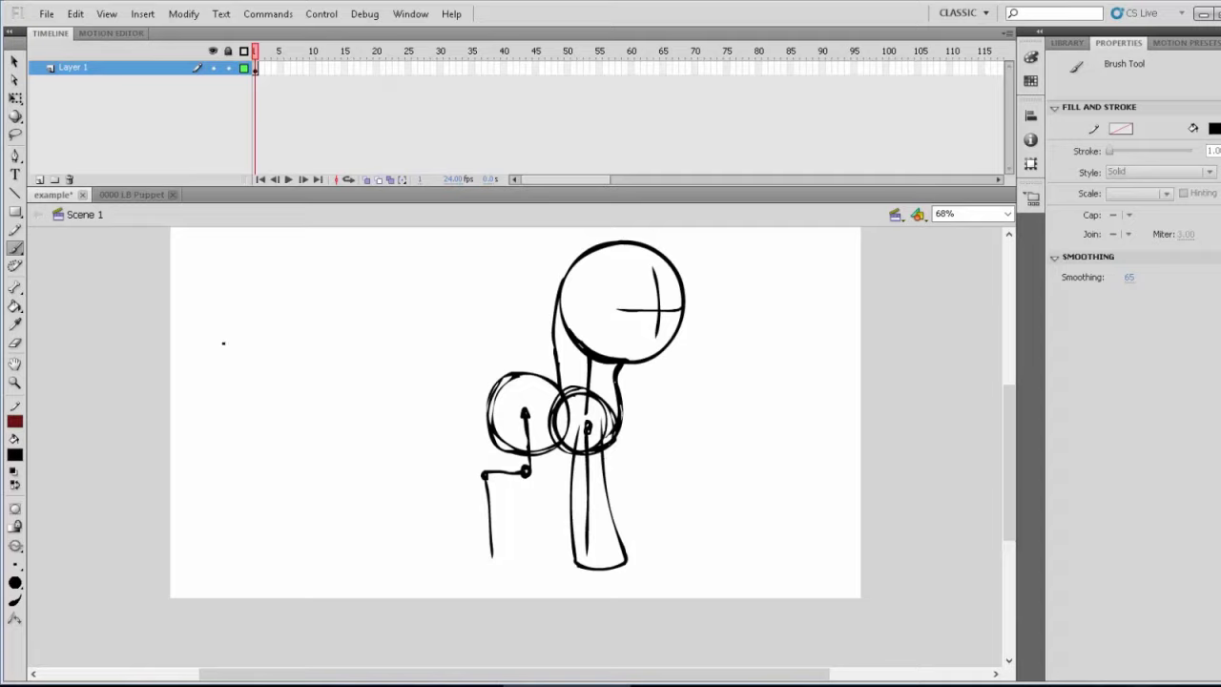
Erase the chest circle, the front-leg guide line and the neck guide inside the body outline
click(16, 345)
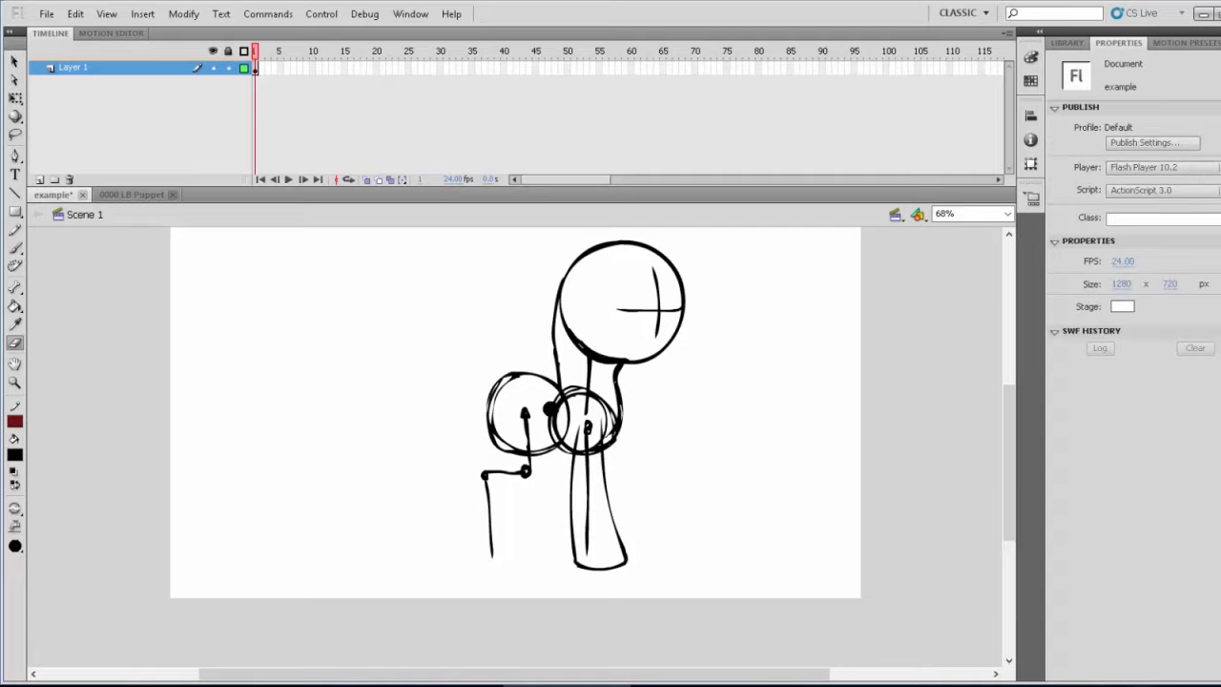
mouse_move(552, 408)
mouse_down()
mouse_move(565, 426)
mouse_move(570, 405)
mouse_move(568, 420)
mouse_move(591, 395)
mouse_move(607, 418)
mouse_move(605, 406)
mouse_move(587, 441)
mouse_move(587, 523)
mouse_up()
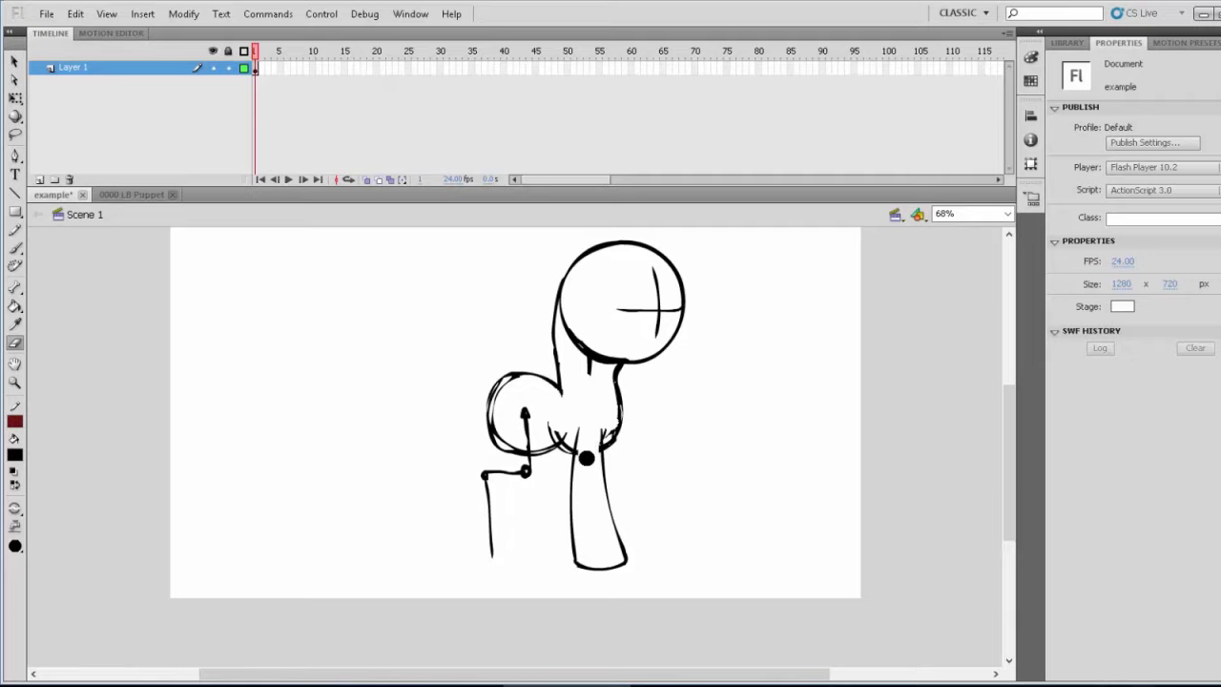
mouse_move(586, 458)
mouse_down()
mouse_move(540, 429)
mouse_move(570, 420)
mouse_up()
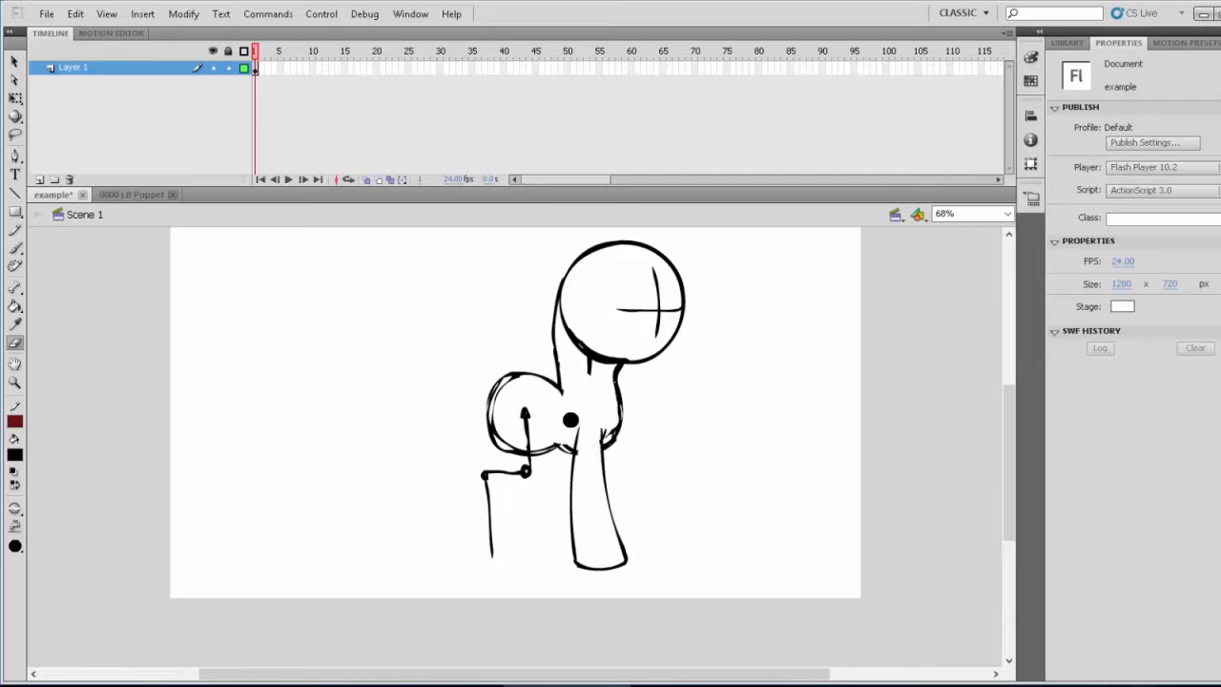
drag(601, 378, 588, 367)
Draw the belly curve from the hind circle to the chest and erase the part crossing the top of the front leg
key(b)
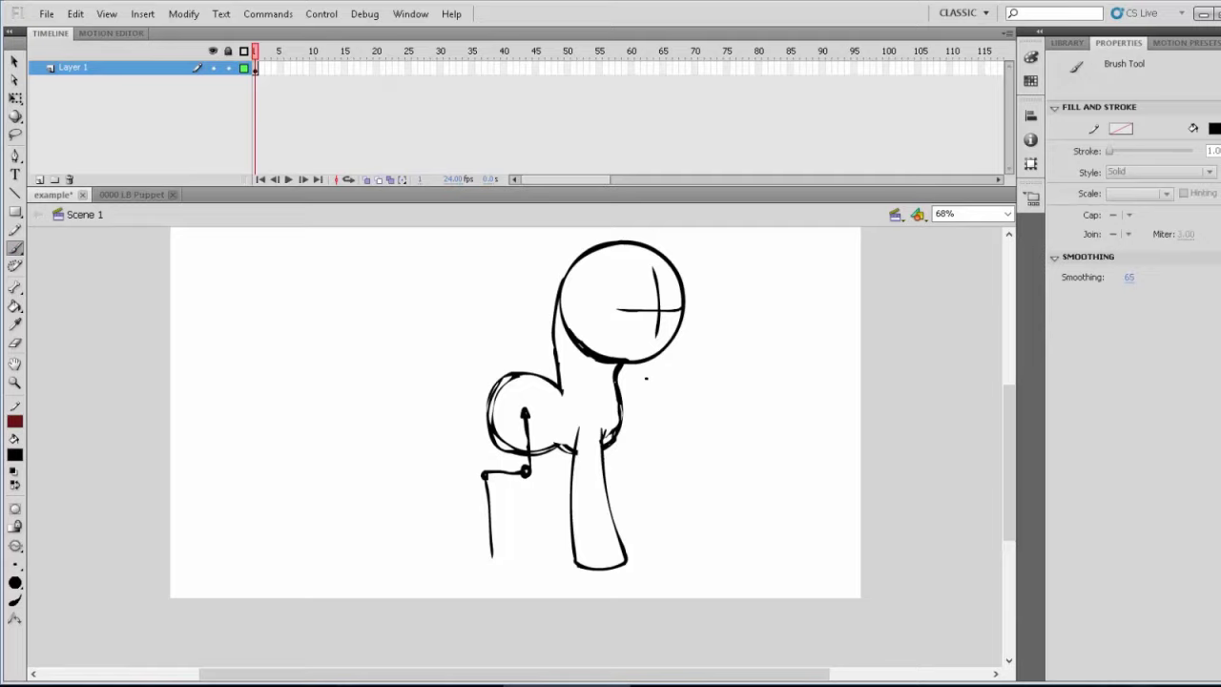
drag(537, 404, 523, 498)
key(ctrl+z)
drag(535, 432, 573, 455)
key(ctrl+z)
key(ctrl+z)
key(ctrl+z)
key(ctrl+z)
drag(536, 432, 607, 449)
mouse_move(601, 450)
mouse_down()
mouse_move(546, 447)
mouse_move(557, 452)
mouse_move(573, 457)
mouse_move(530, 425)
mouse_move(553, 450)
mouse_move(609, 451)
mouse_up()
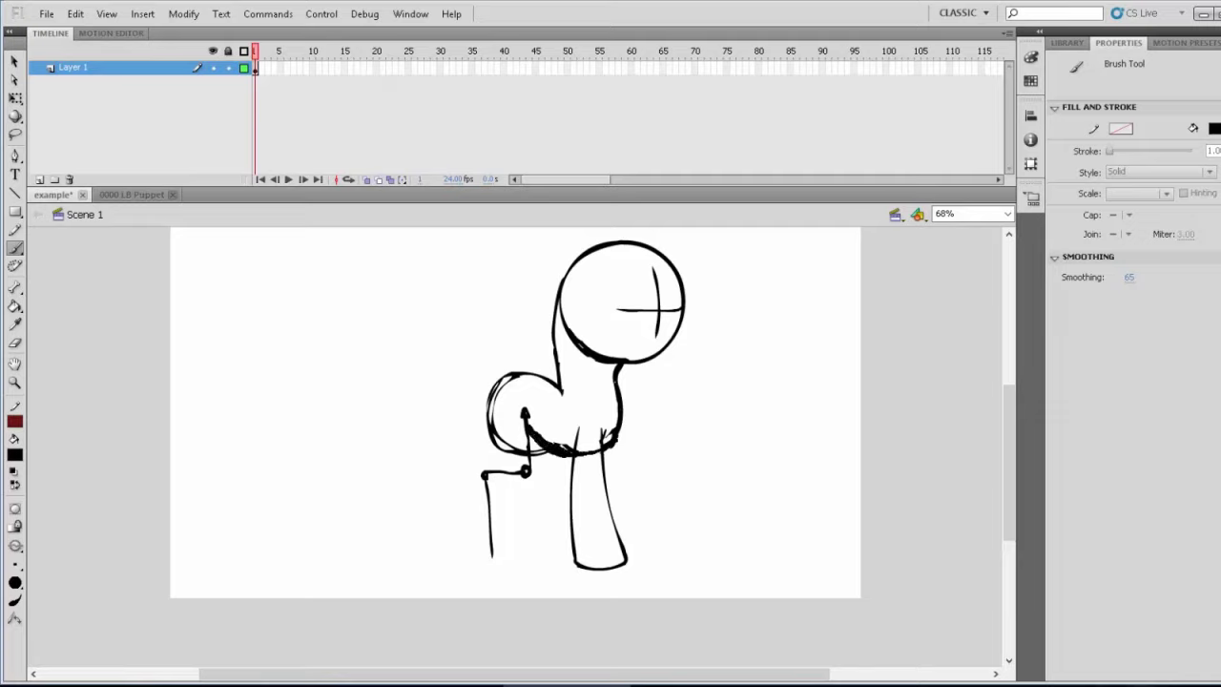
key(ctrl+z)
key(e)
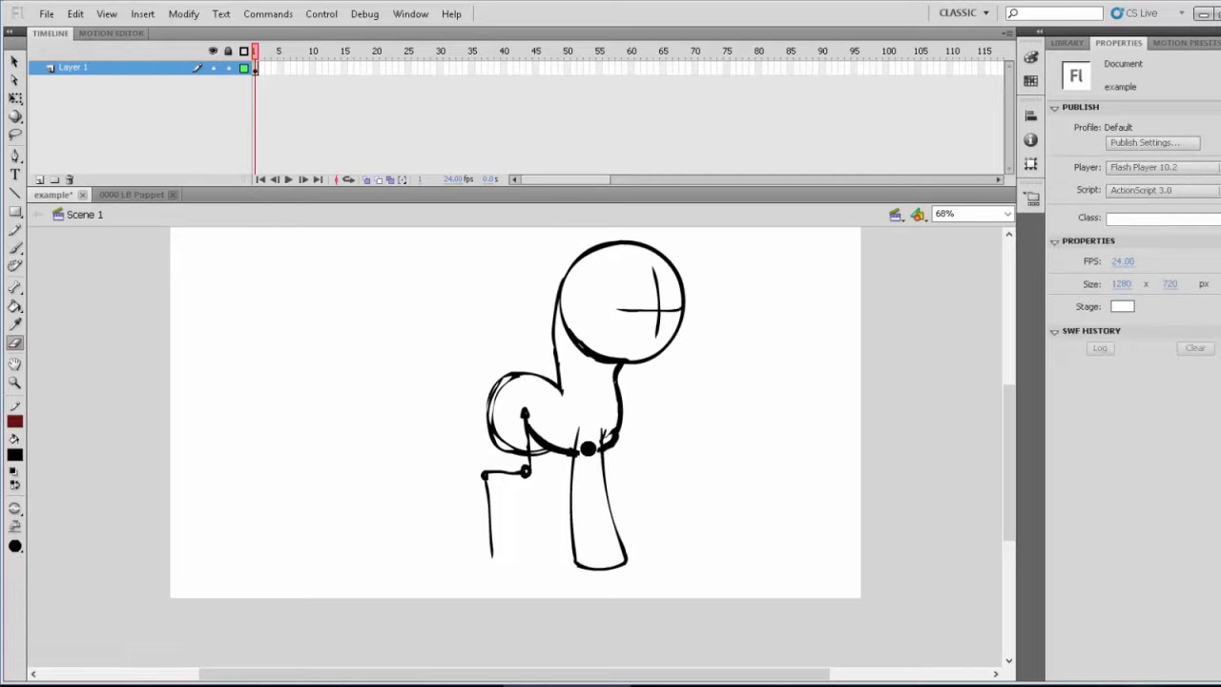
drag(591, 439, 581, 450)
Outline the thigh around the hind circle, tapering it down toward the knee joint of the guide
click(15, 247)
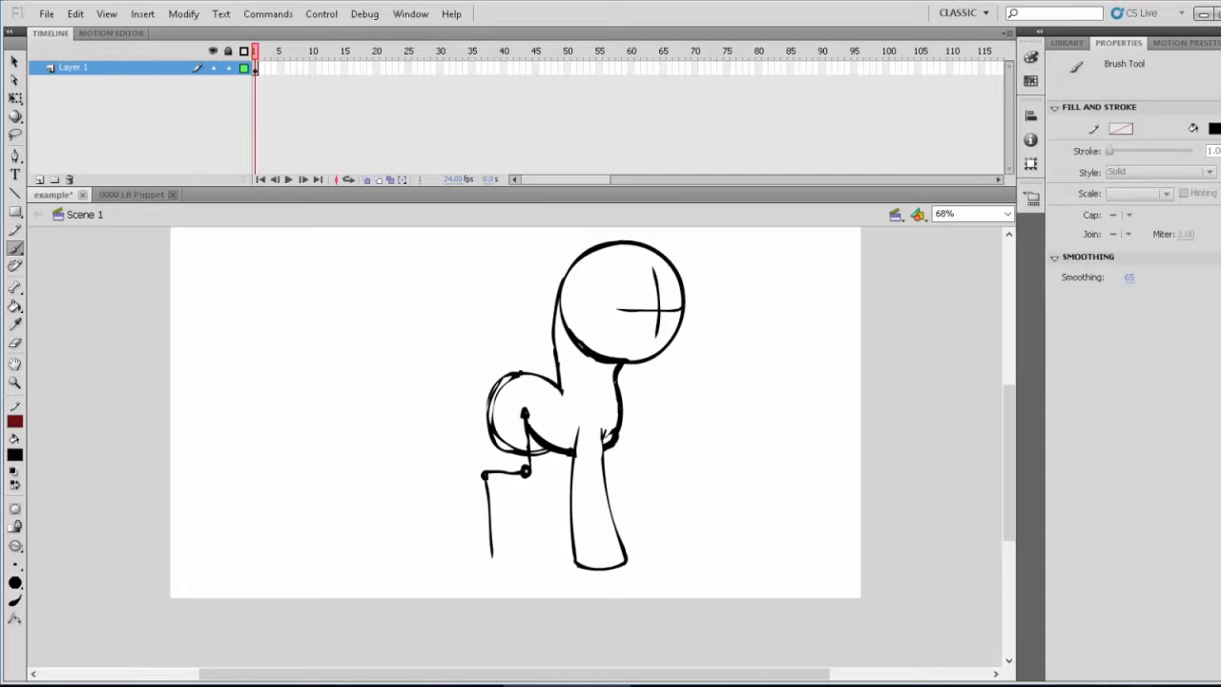
mouse_move(487, 387)
mouse_down()
mouse_move(492, 450)
mouse_move(519, 488)
mouse_move(551, 456)
mouse_move(521, 486)
mouse_move(486, 399)
mouse_move(552, 399)
mouse_move(559, 437)
mouse_up()
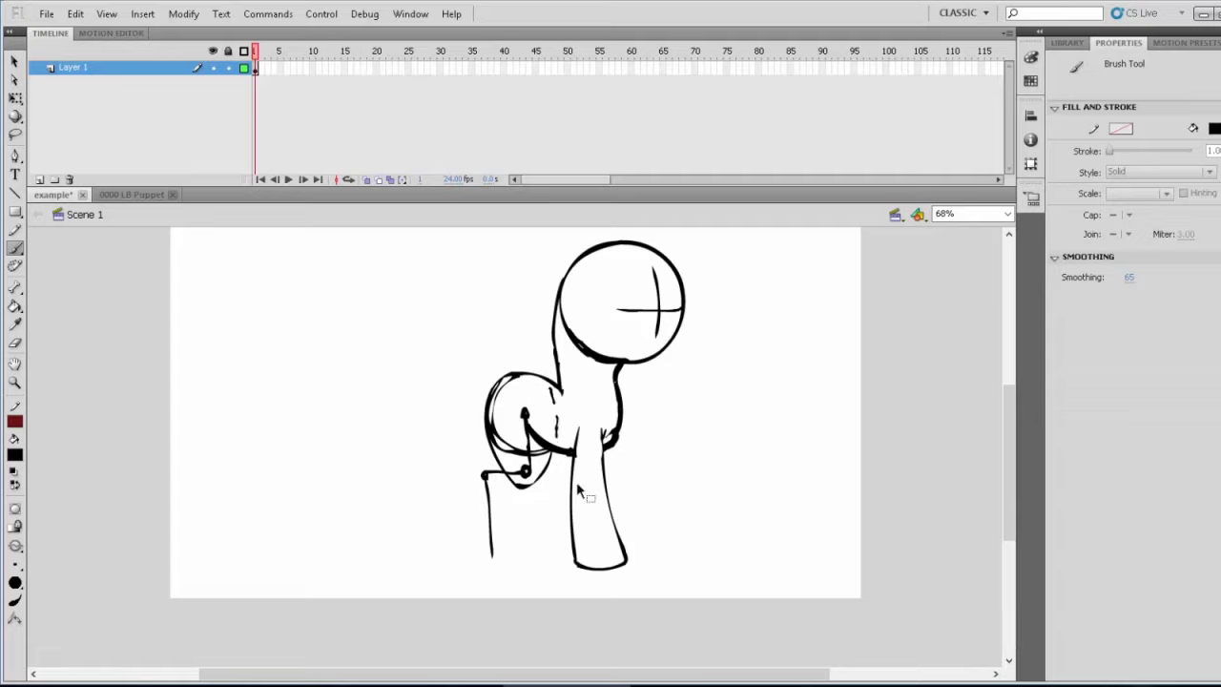
key(ctrl+z)
key(ctrl+z)
key(ctrl+z)
Outline the lower hind leg around its guide, from the hock and front of the thigh down to a wide hoof
mouse_move(501, 473)
mouse_down()
mouse_move(487, 483)
mouse_move(485, 561)
mouse_move(481, 504)
mouse_up()
drag(482, 509, 484, 481)
key(ctrl+z)
key(ctrl+z)
key(ctrl+z)
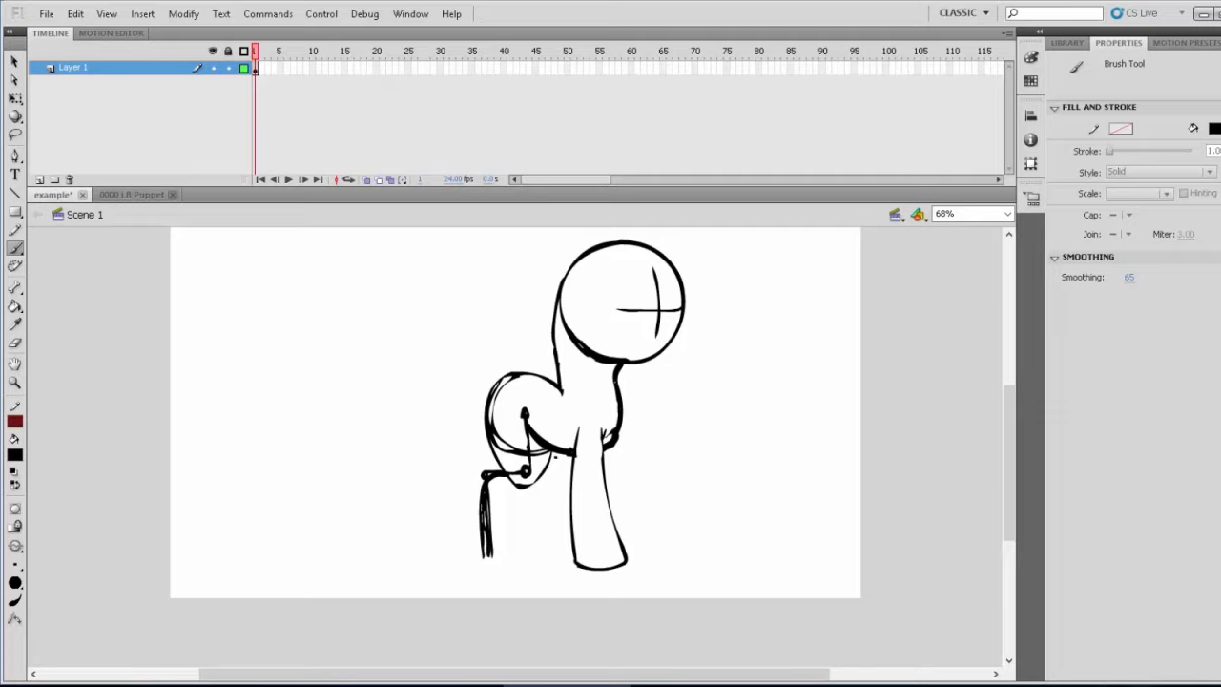
mouse_move(552, 456)
mouse_down()
mouse_move(513, 496)
mouse_move(531, 471)
mouse_up()
drag(523, 486, 516, 516)
mouse_move(479, 517)
mouse_down()
mouse_move(479, 569)
mouse_move(530, 566)
mouse_move(516, 500)
mouse_move(531, 567)
mouse_move(479, 567)
mouse_up()
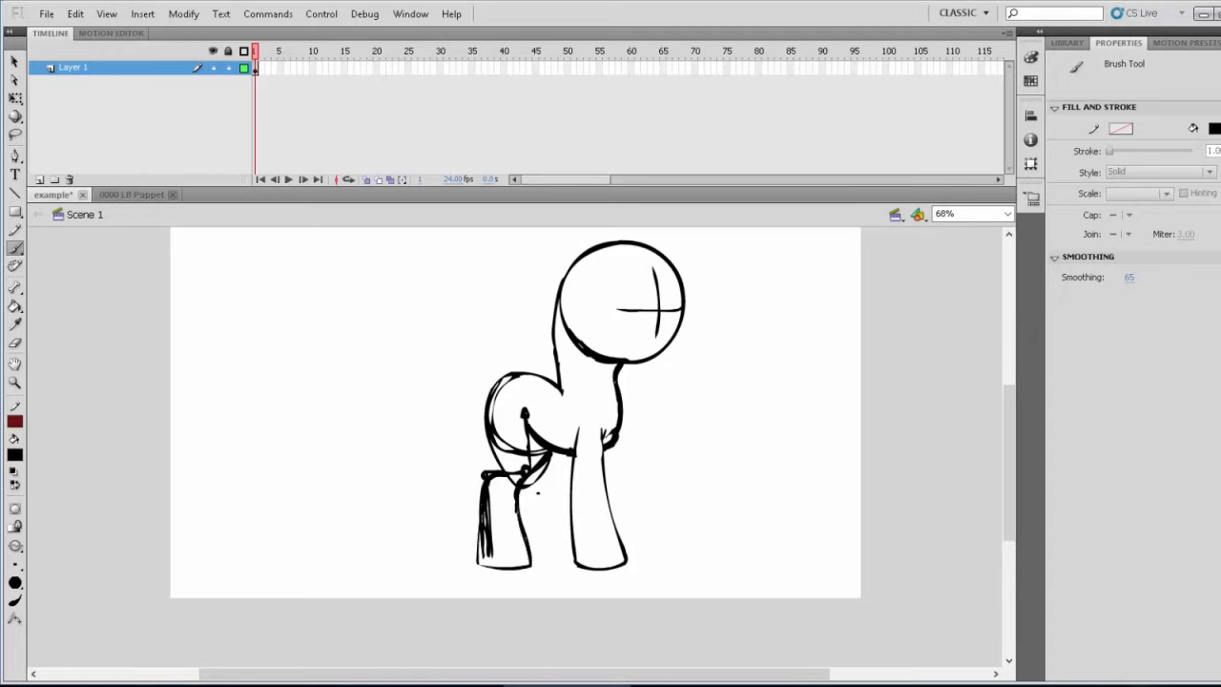
Erase the hind-leg guide lines, joint marks and leftover circle strokes inside the hindquarters
click(16, 343)
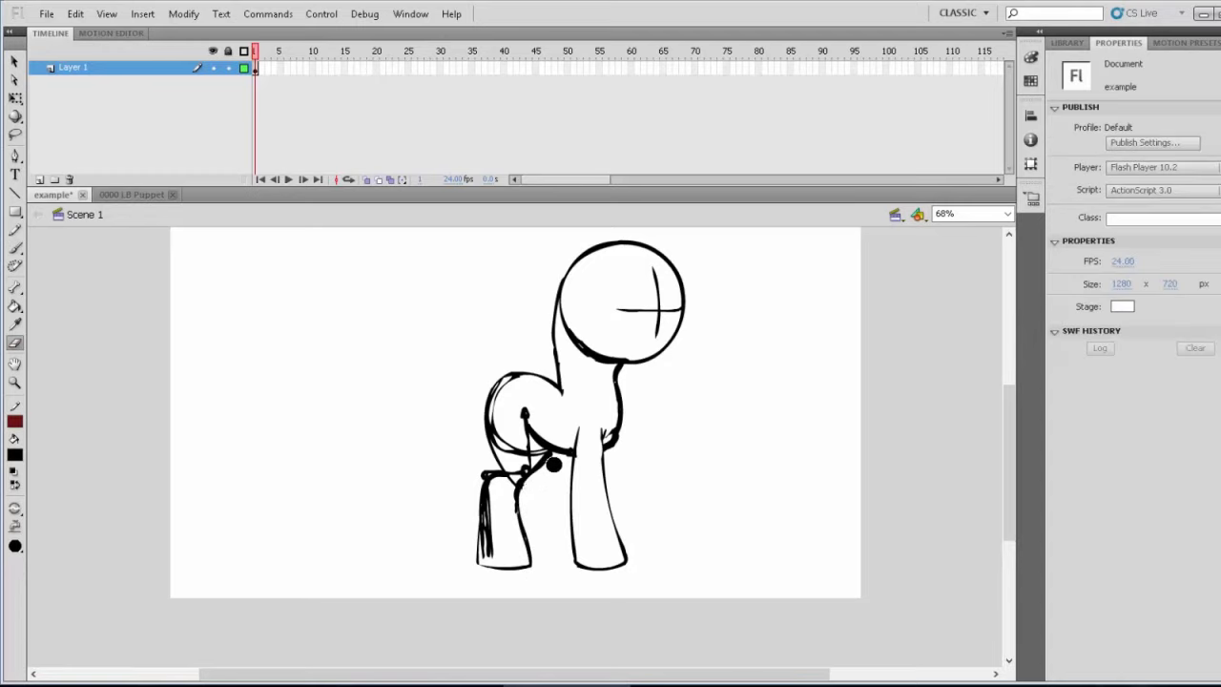
mouse_move(499, 491)
mouse_down()
mouse_move(489, 553)
mouse_move(484, 468)
mouse_up()
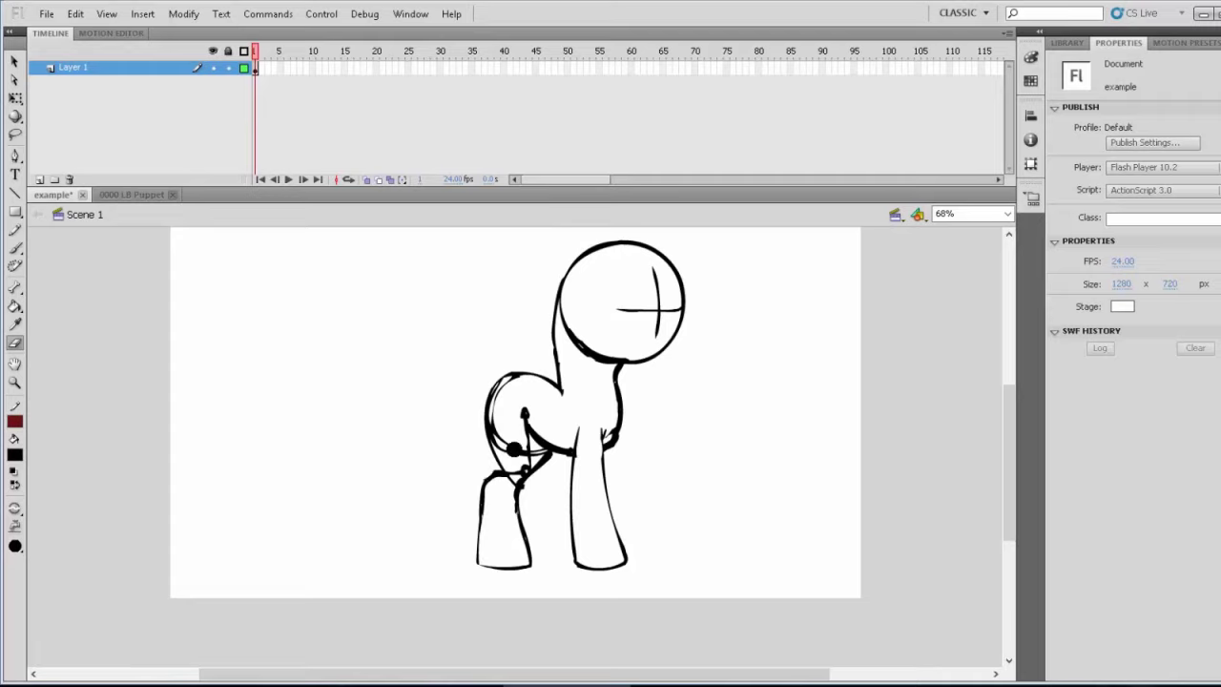
mouse_move(518, 410)
mouse_down()
mouse_move(514, 455)
mouse_move(499, 417)
mouse_move(511, 385)
mouse_move(515, 434)
mouse_move(531, 406)
mouse_move(539, 416)
mouse_move(511, 417)
mouse_move(537, 447)
mouse_move(515, 483)
mouse_move(530, 454)
mouse_up()
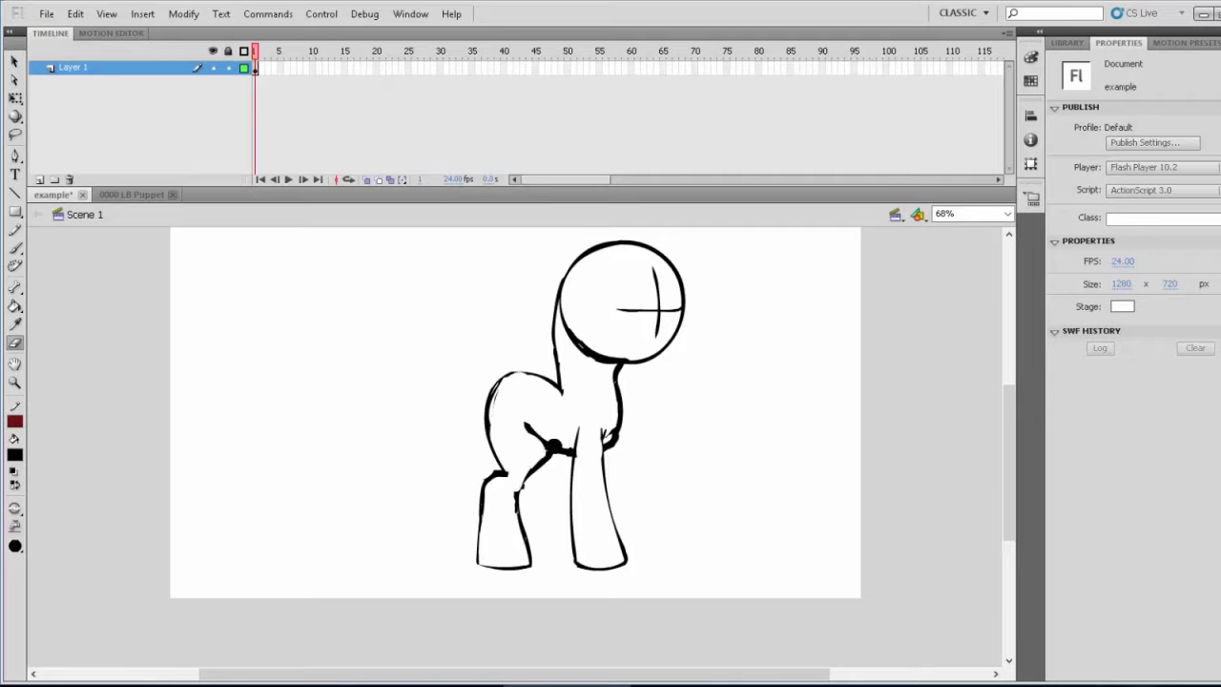
mouse_move(523, 425)
mouse_down()
mouse_move(559, 444)
mouse_move(518, 485)
mouse_move(525, 469)
mouse_up()
Redraw the belly line up to the front leg and the front contour of the thigh down to the lower hind leg
click(17, 246)
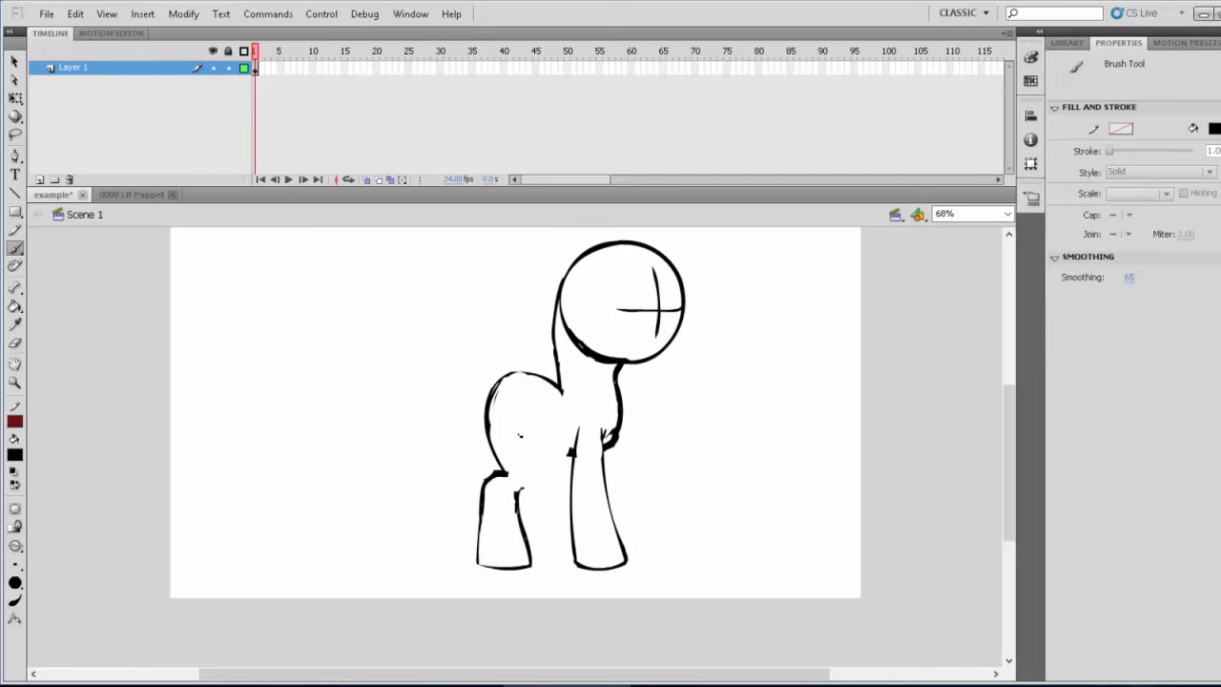
drag(520, 436, 573, 463)
mouse_move(516, 436)
mouse_down()
mouse_move(572, 462)
mouse_move(525, 472)
mouse_move(516, 489)
mouse_up()
Select the head circle with its face guides and scale it down slightly with Free Transform
drag(560, 230, 719, 368)
click(15, 98)
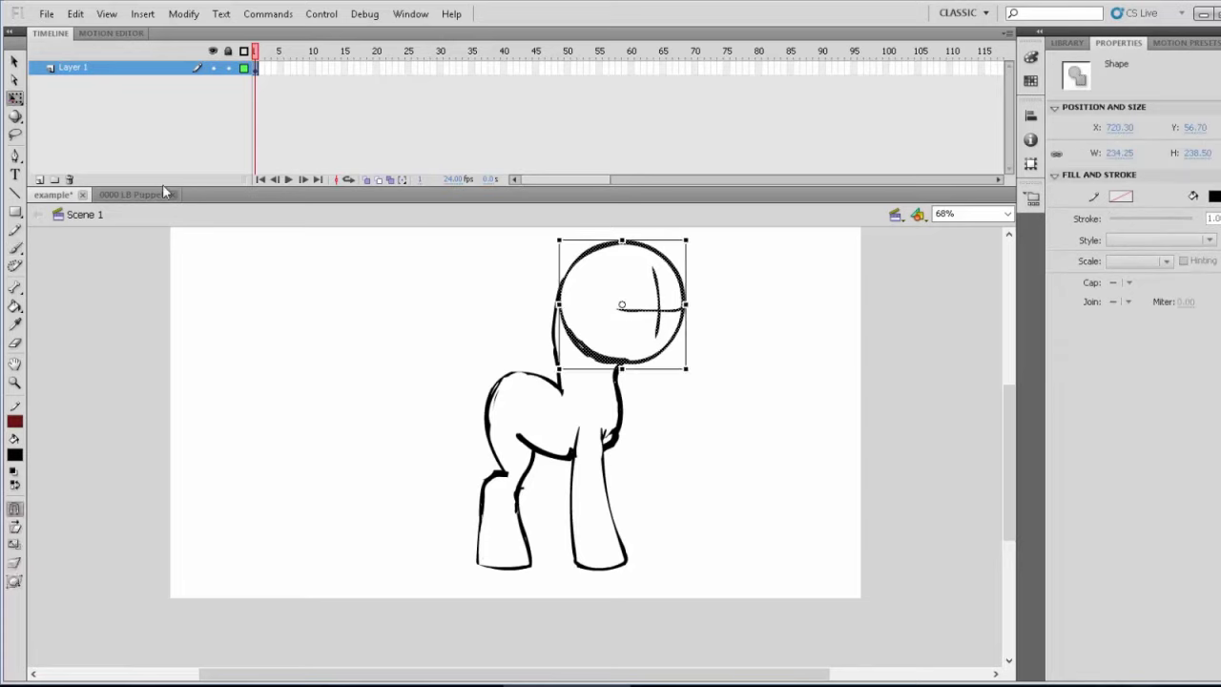
drag(686, 241, 679, 247)
click(732, 333)
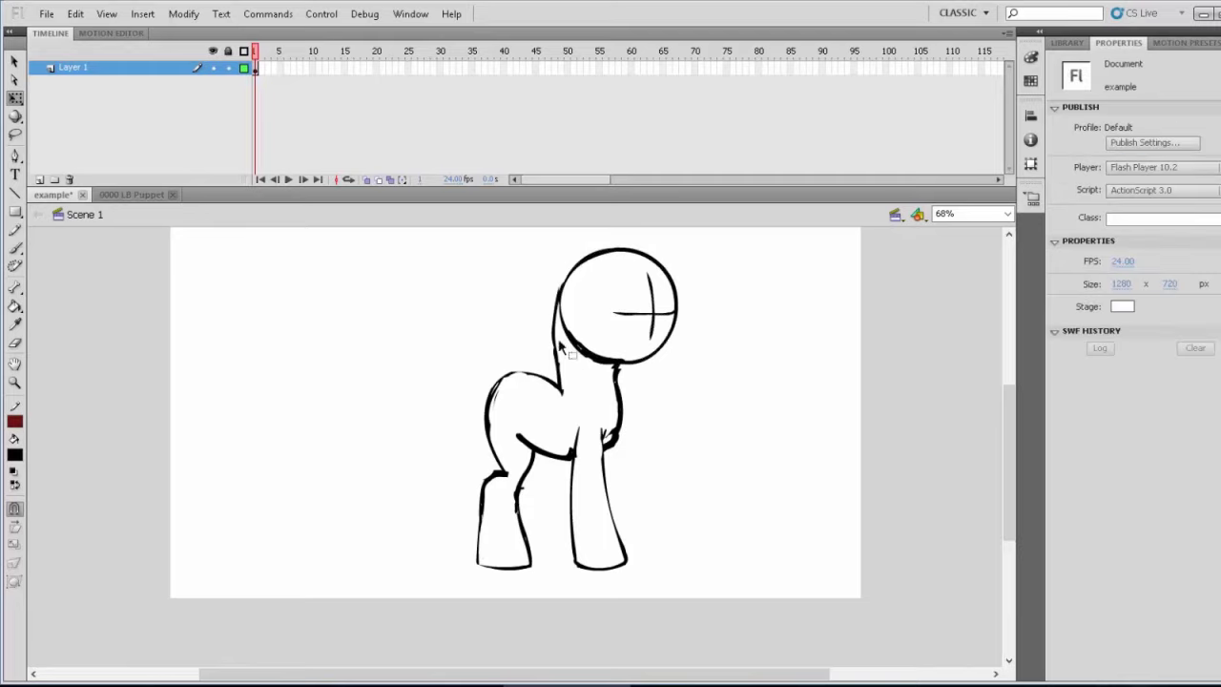
Reconnect the front neck line to the head with the Brush tool and draw the far hind leg behind the near one
key(b)
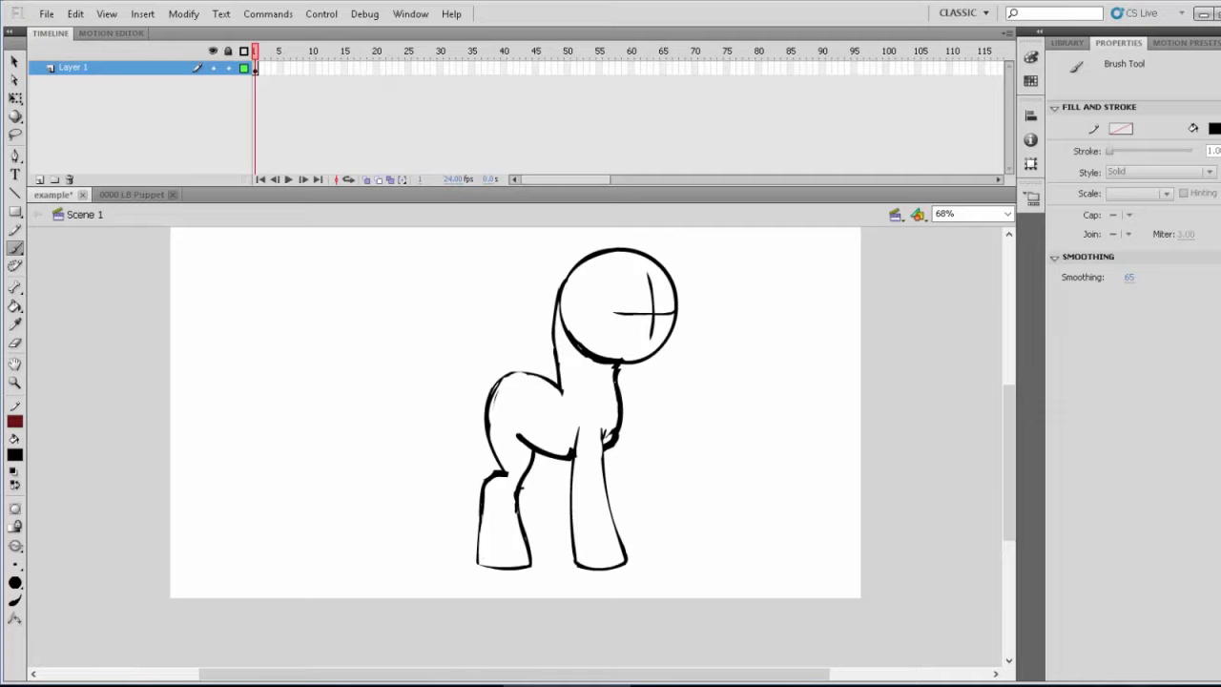
drag(620, 363, 619, 397)
drag(605, 427, 595, 433)
mouse_move(547, 463)
mouse_down()
mouse_move(535, 499)
mouse_move(557, 553)
mouse_move(528, 561)
mouse_up()
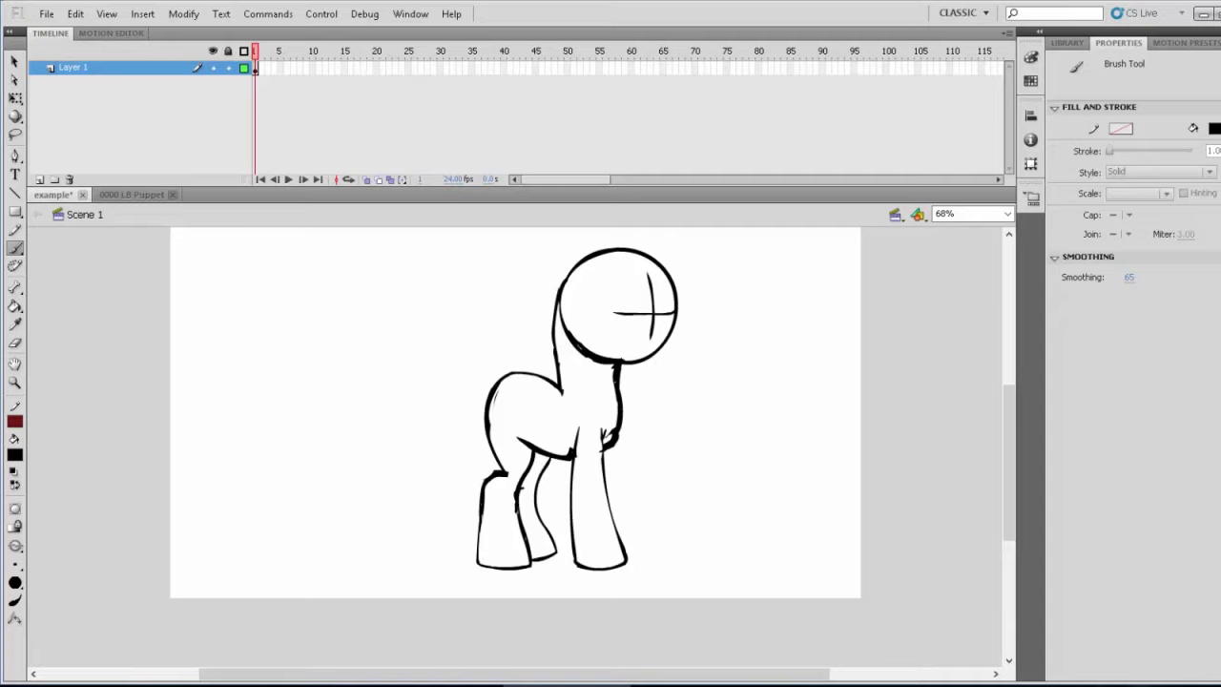
mouse_move(622, 425)
mouse_down()
mouse_move(628, 451)
mouse_move(641, 427)
mouse_move(675, 467)
mouse_move(658, 509)
mouse_move(640, 469)
mouse_move(605, 452)
mouse_move(634, 466)
mouse_up()
drag(649, 512, 672, 474)
key(ctrl+z)
key(ctrl+z)
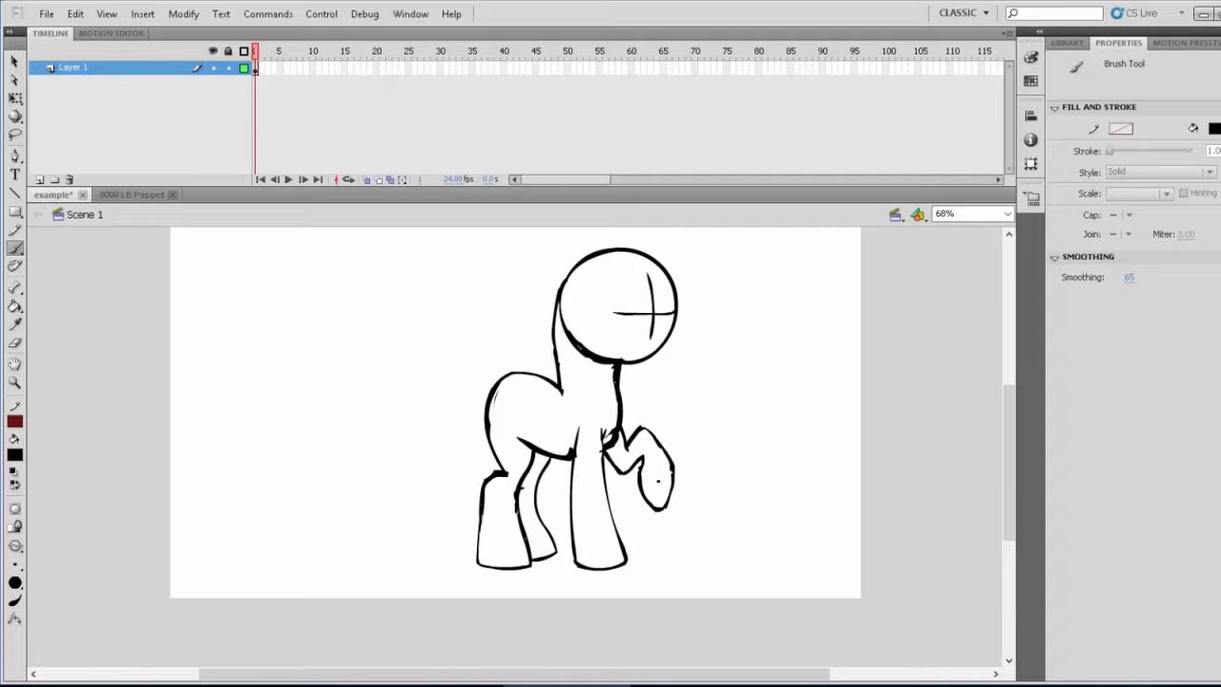
key(ctrl+z)
key(ctrl+z)
Draw the far front leg raised and bent forward with a rounded hoof, and erase the messy strokes where it meets the chest
mouse_move(622, 435)
mouse_down()
mouse_move(637, 419)
mouse_move(658, 426)
mouse_move(688, 474)
mouse_move(683, 502)
mouse_move(649, 497)
mouse_move(644, 445)
mouse_move(634, 457)
mouse_move(610, 448)
mouse_up()
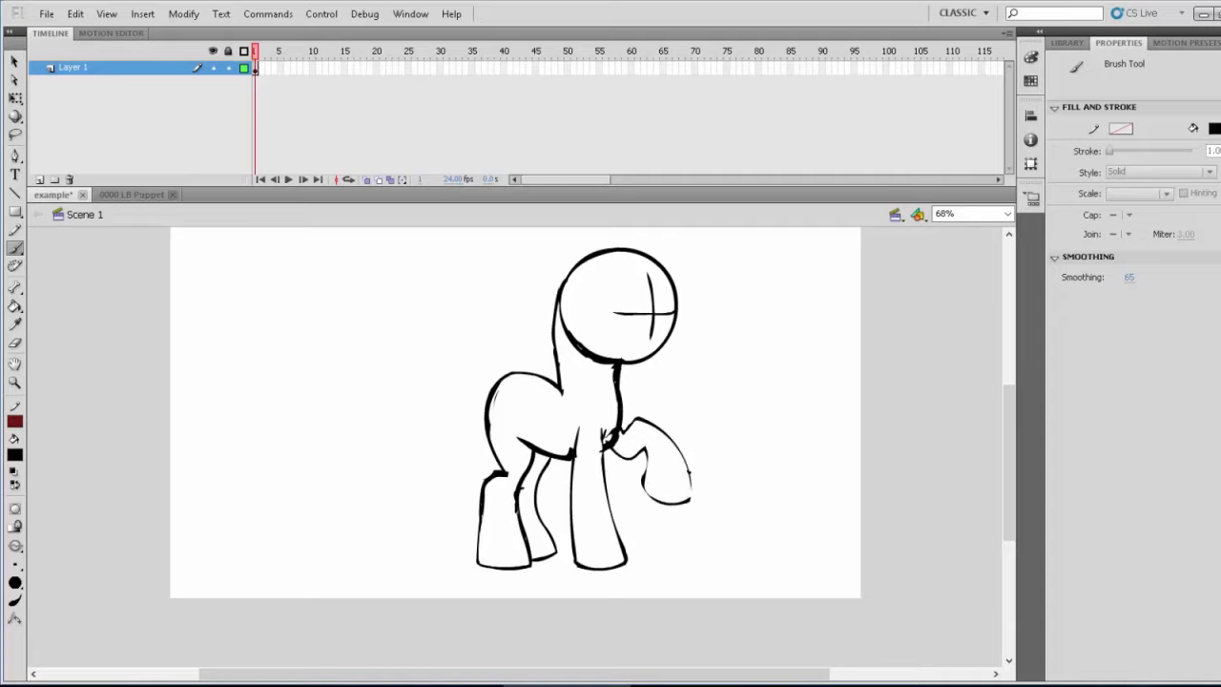
mouse_move(691, 471)
mouse_down()
mouse_move(685, 500)
mouse_move(655, 500)
mouse_move(646, 454)
mouse_move(609, 450)
mouse_move(655, 424)
mouse_move(689, 468)
mouse_move(692, 502)
mouse_up()
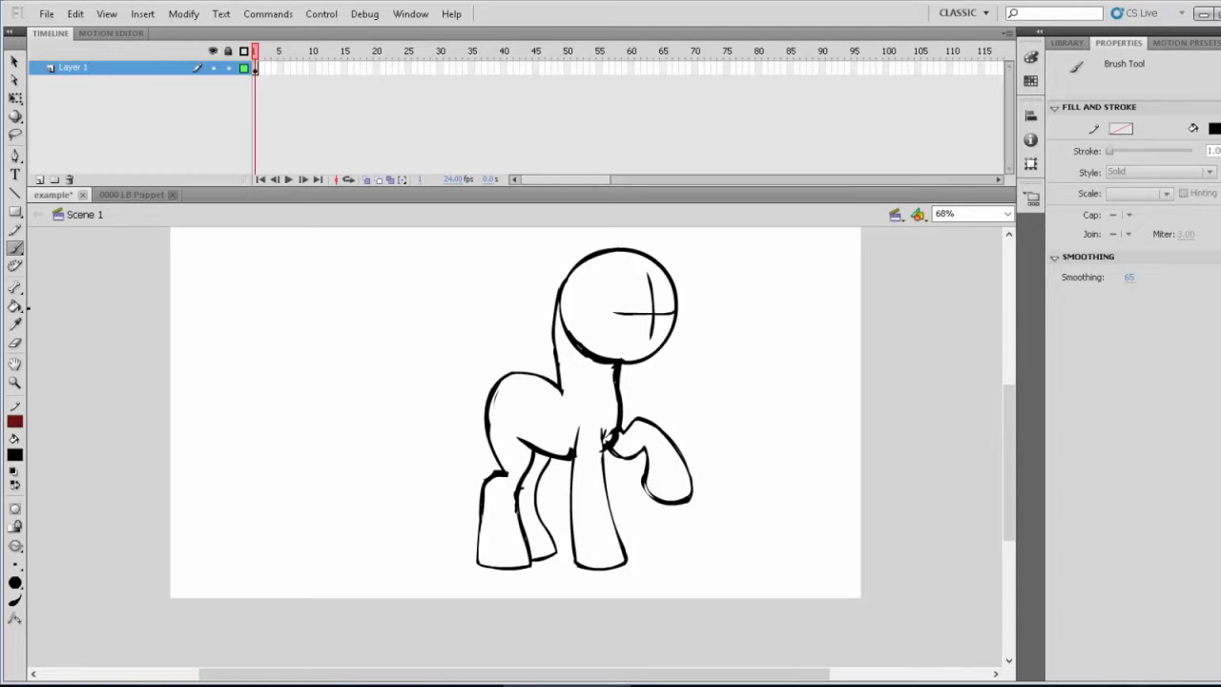
click(14, 343)
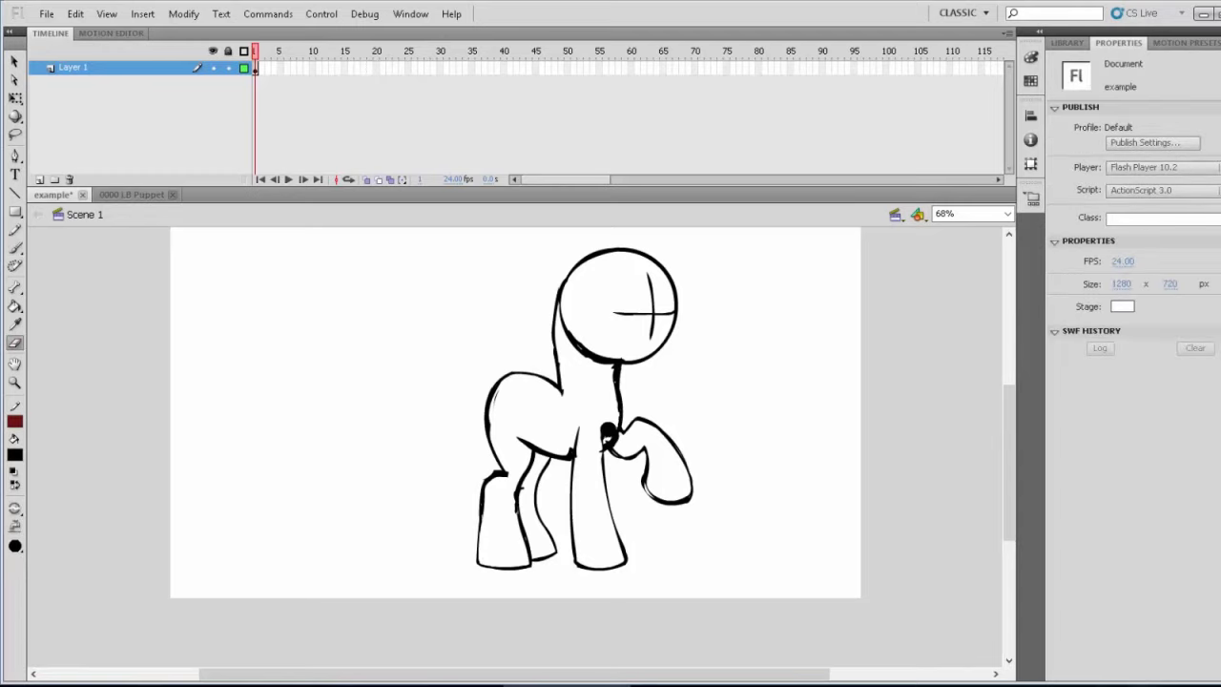
mouse_move(607, 434)
mouse_down()
mouse_move(597, 442)
mouse_move(617, 459)
mouse_up()
Touch up the outlines at the top of the front leg, the hindquarters, the raised hoof and the hock with the Brush tool
click(16, 248)
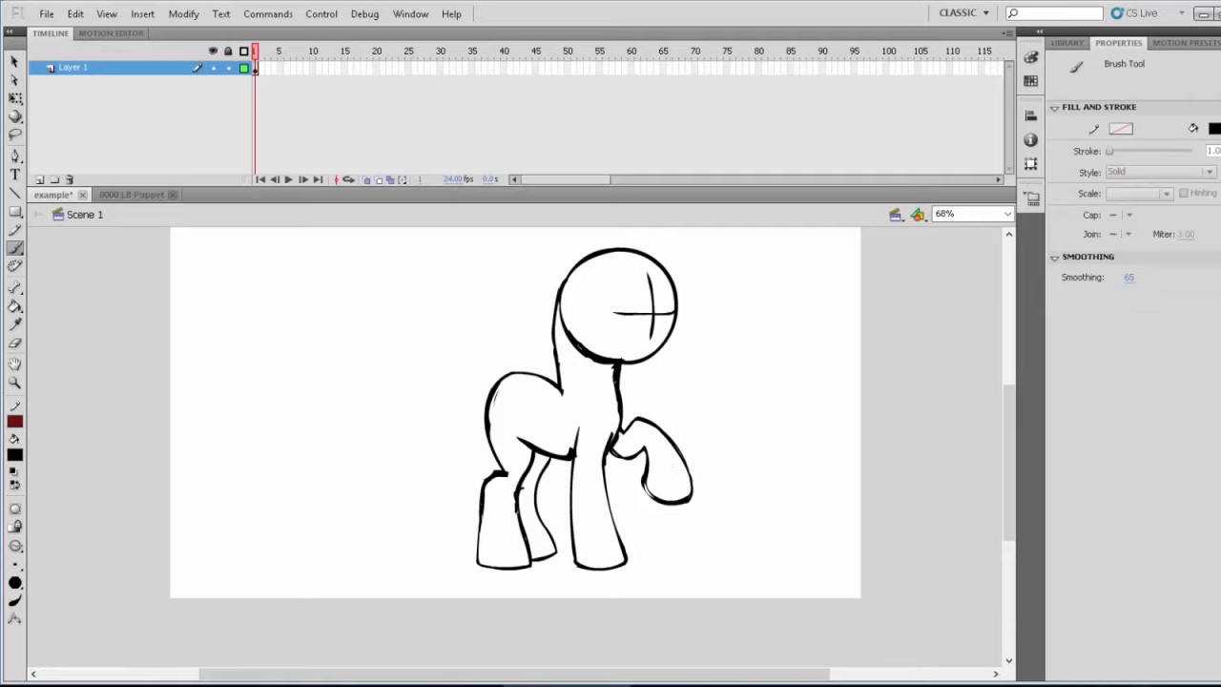
drag(603, 432, 605, 472)
mouse_move(513, 400)
mouse_down()
mouse_move(498, 403)
mouse_move(508, 413)
mouse_up()
drag(645, 486, 654, 500)
drag(485, 483, 505, 470)
Erase the part of the head circle crossing the neck and redraw a short jaw line under the head
click(14, 344)
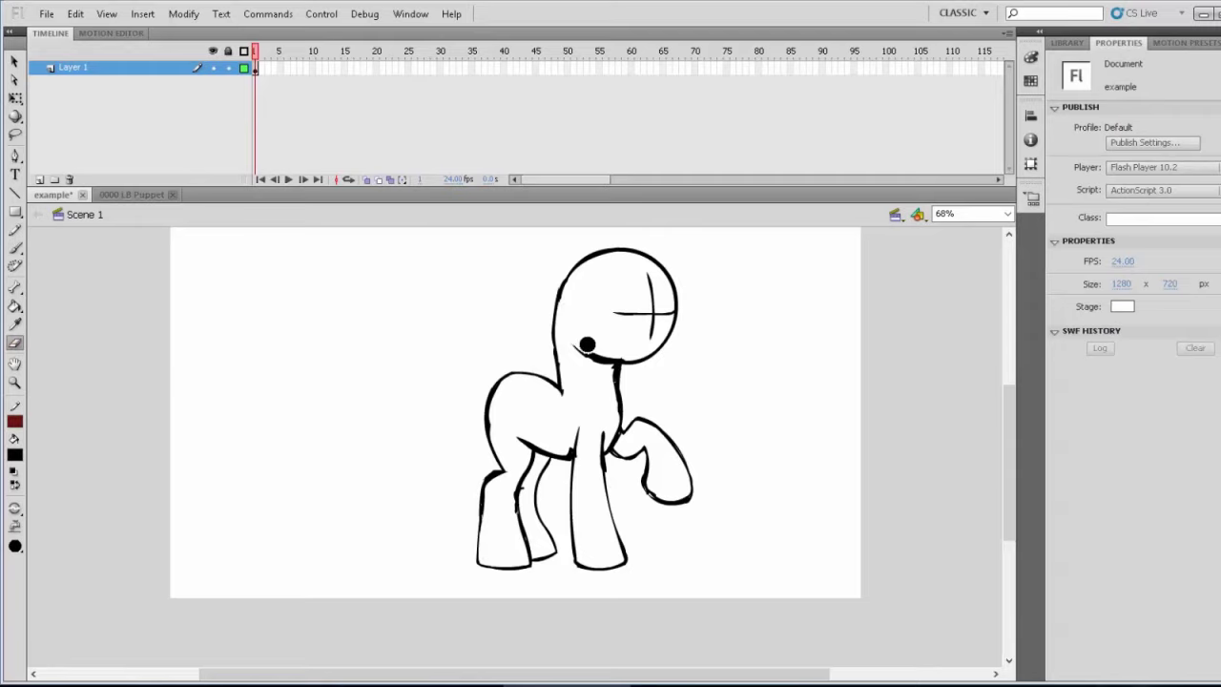
mouse_move(575, 339)
mouse_down()
mouse_move(584, 365)
mouse_move(604, 369)
mouse_up()
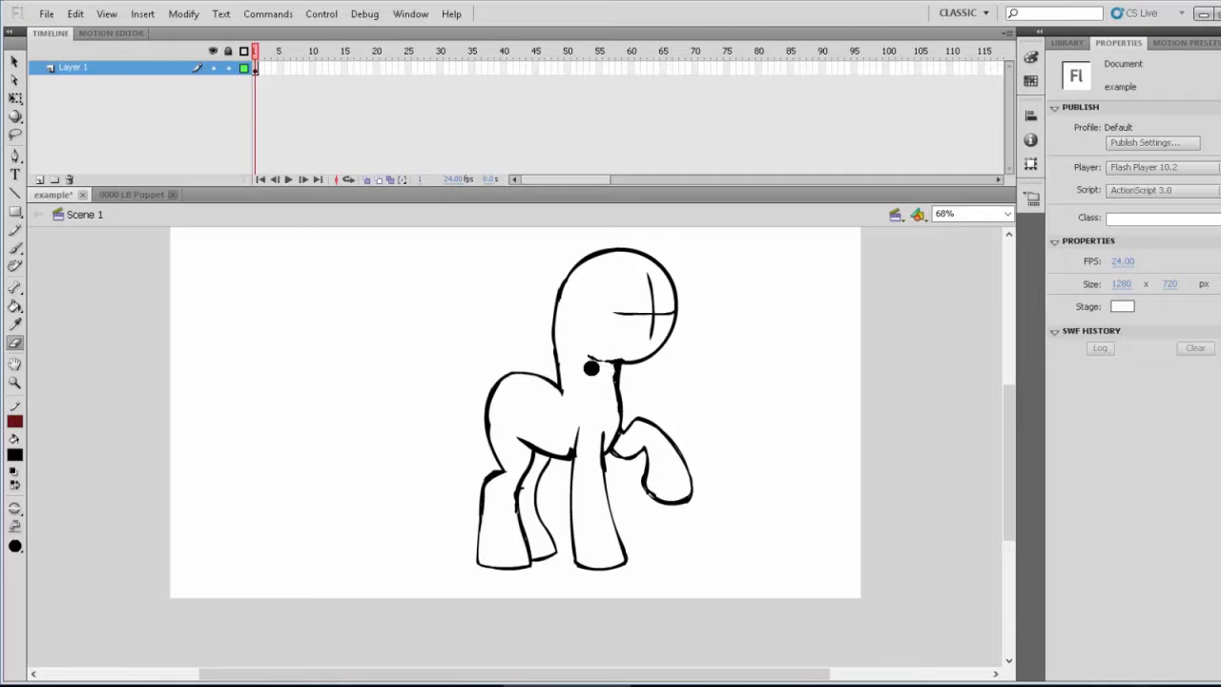
key(ctrl+z)
click(15, 247)
drag(592, 357, 612, 361)
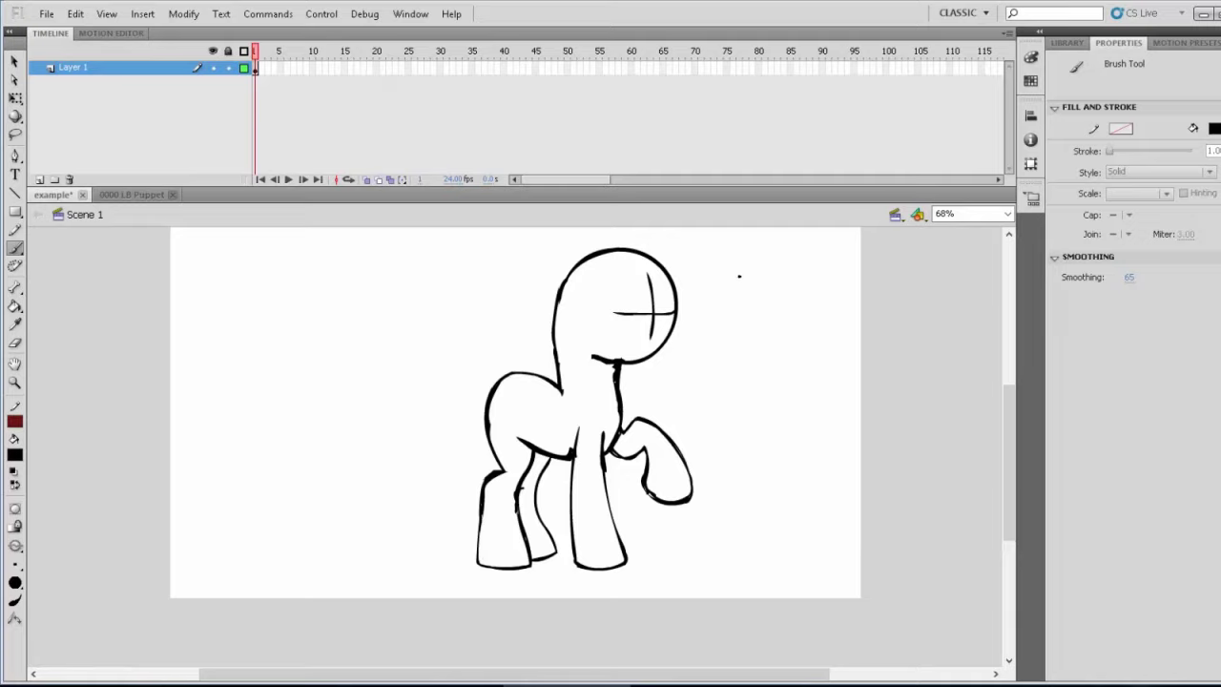
Sketch a separate muzzle profile in front of the head, with a rounded nose, chin, nostril and smiling mouth
mouse_move(740, 277)
mouse_down()
mouse_move(794, 296)
mouse_move(808, 324)
mouse_move(779, 364)
mouse_move(721, 372)
mouse_up()
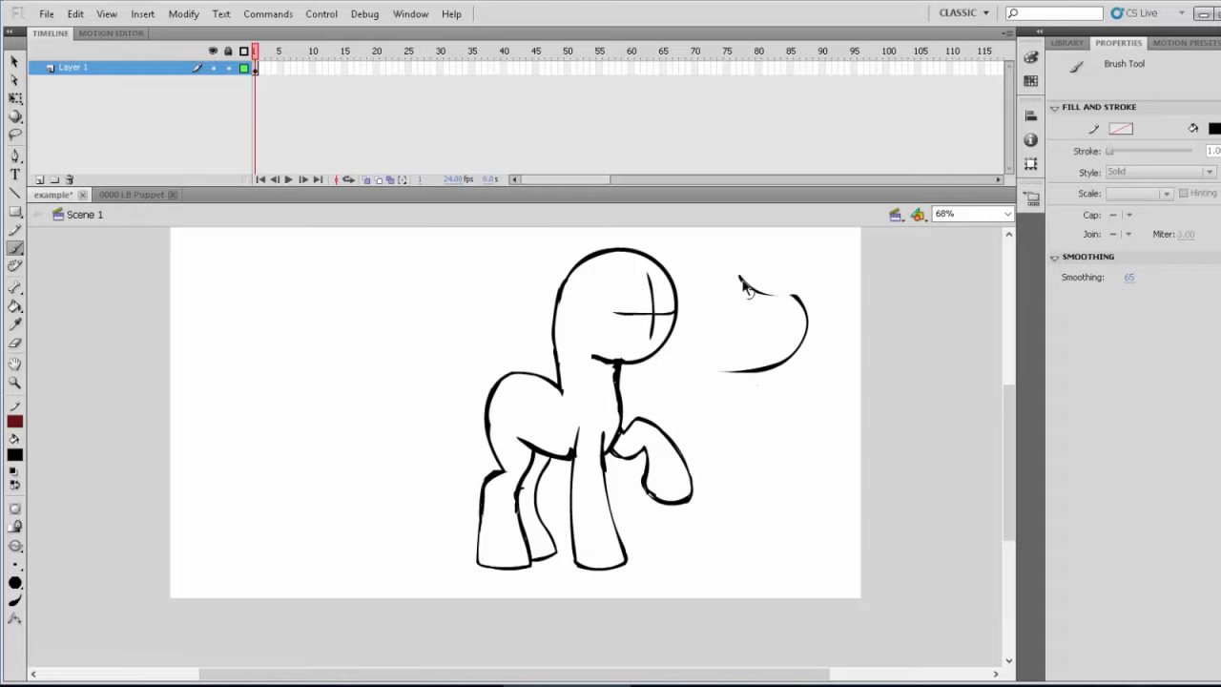
key(ctrl+z)
mouse_move(735, 273)
mouse_down()
mouse_move(792, 294)
mouse_move(806, 318)
mouse_move(791, 352)
mouse_move(741, 377)
mouse_move(700, 378)
mouse_up()
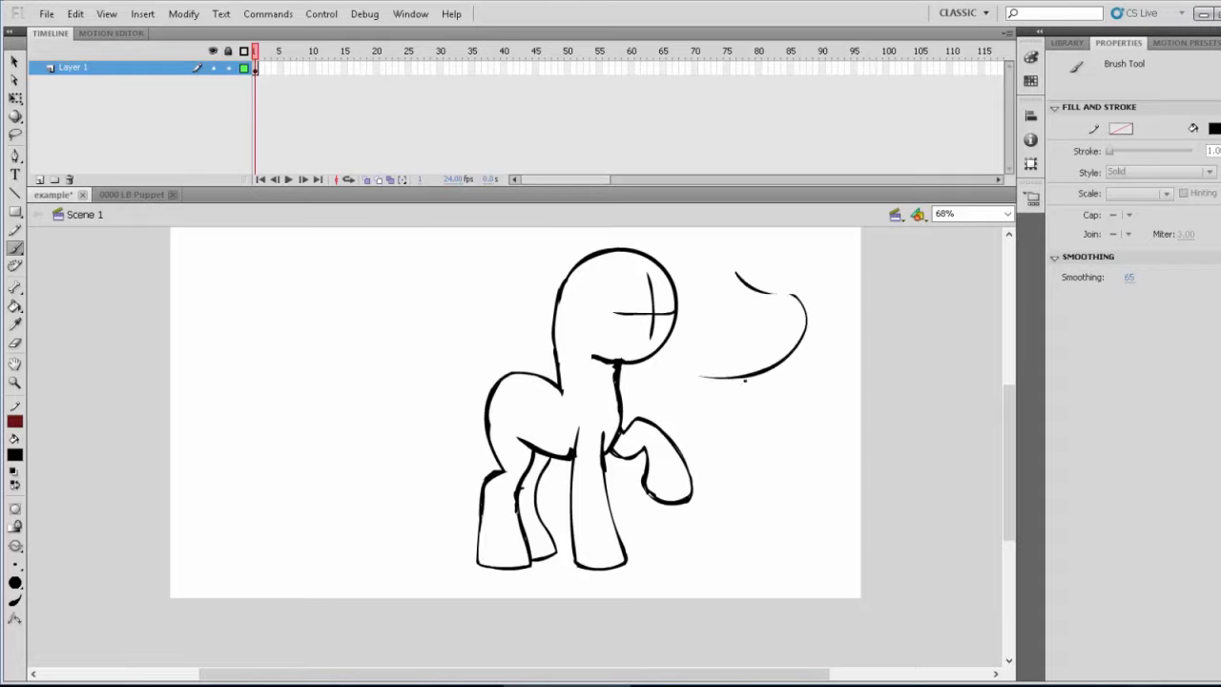
mouse_move(760, 294)
mouse_down()
mouse_move(805, 307)
mouse_move(746, 280)
mouse_up()
mouse_move(761, 317)
mouse_down()
mouse_move(777, 315)
mouse_move(767, 321)
mouse_up()
mouse_move(748, 338)
mouse_down()
mouse_move(750, 353)
mouse_move(776, 362)
mouse_move(750, 353)
mouse_move(761, 368)
mouse_up()
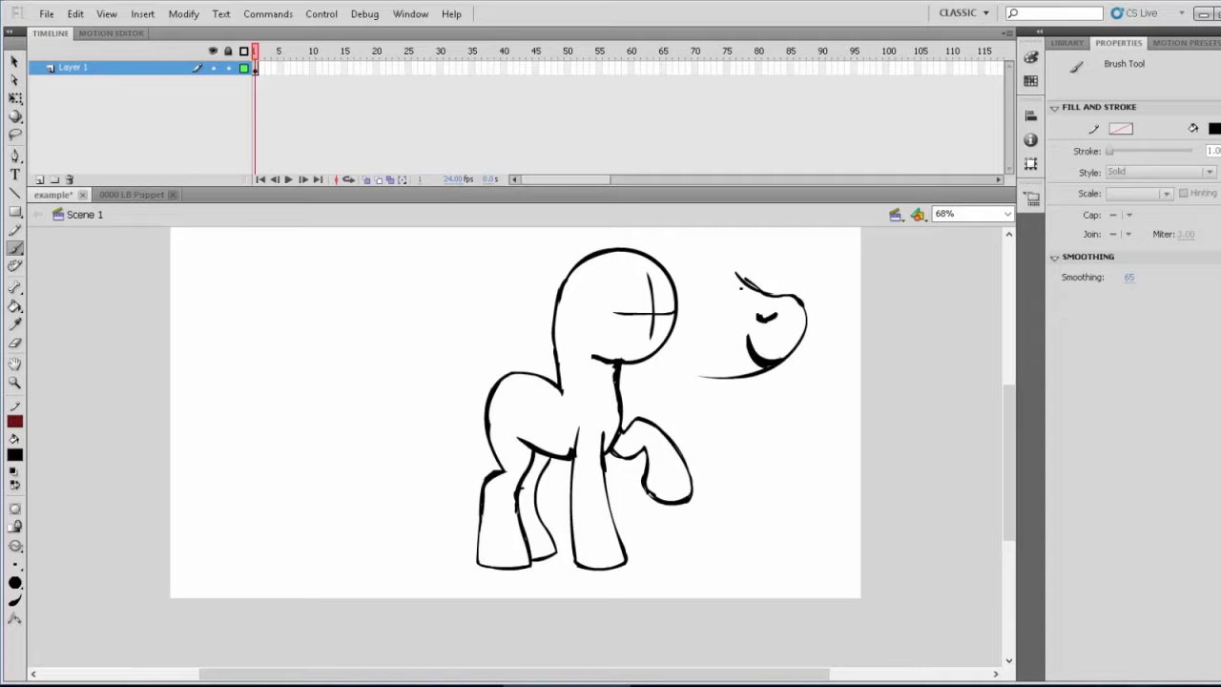
Select the muzzle sketch and scale it down with Free Transform to about 80 by 85 px
drag(694, 249, 828, 427)
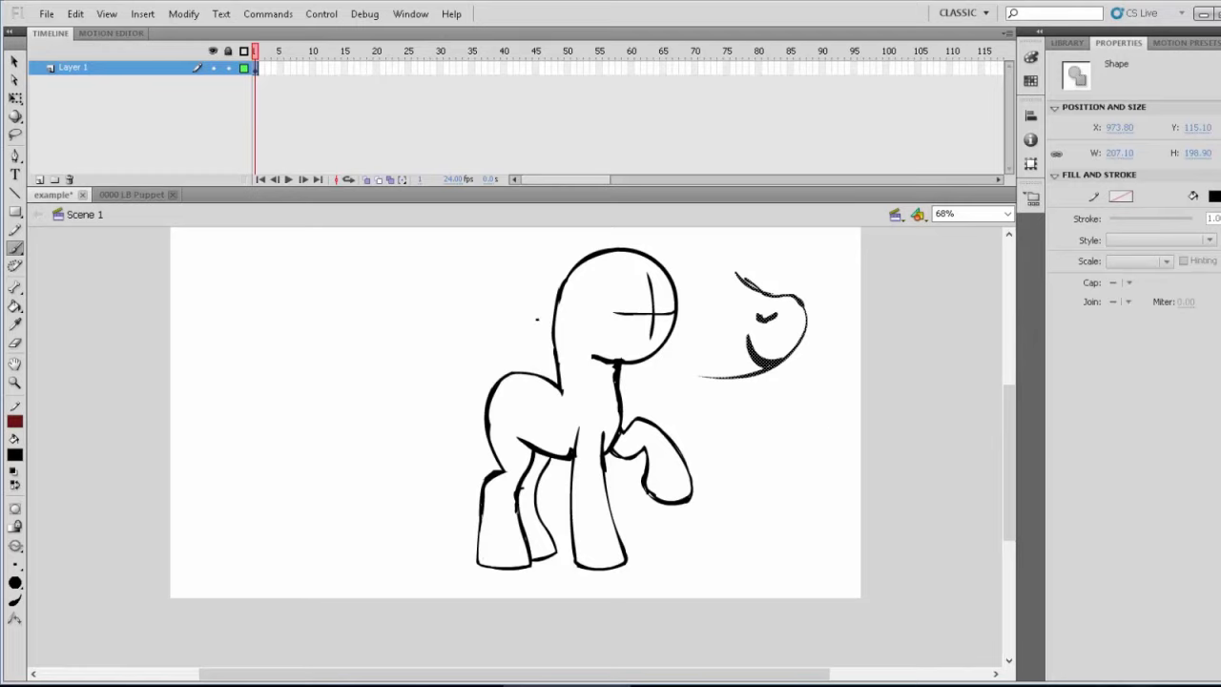
click(16, 97)
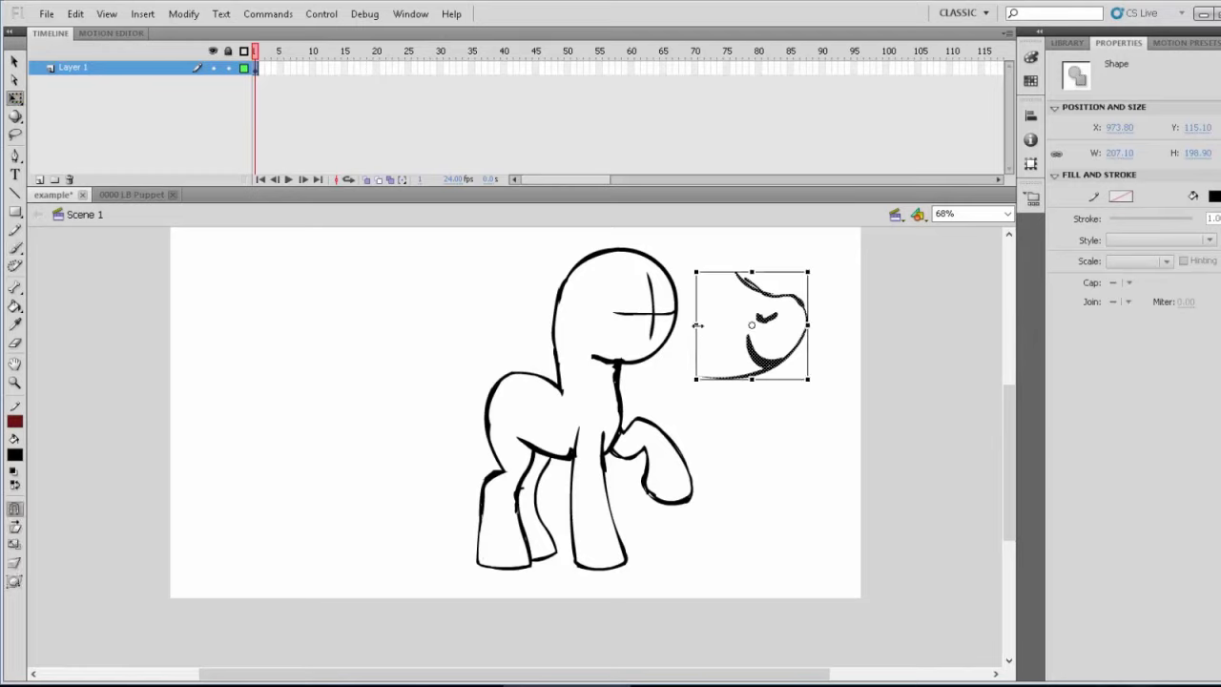
drag(697, 326, 714, 325)
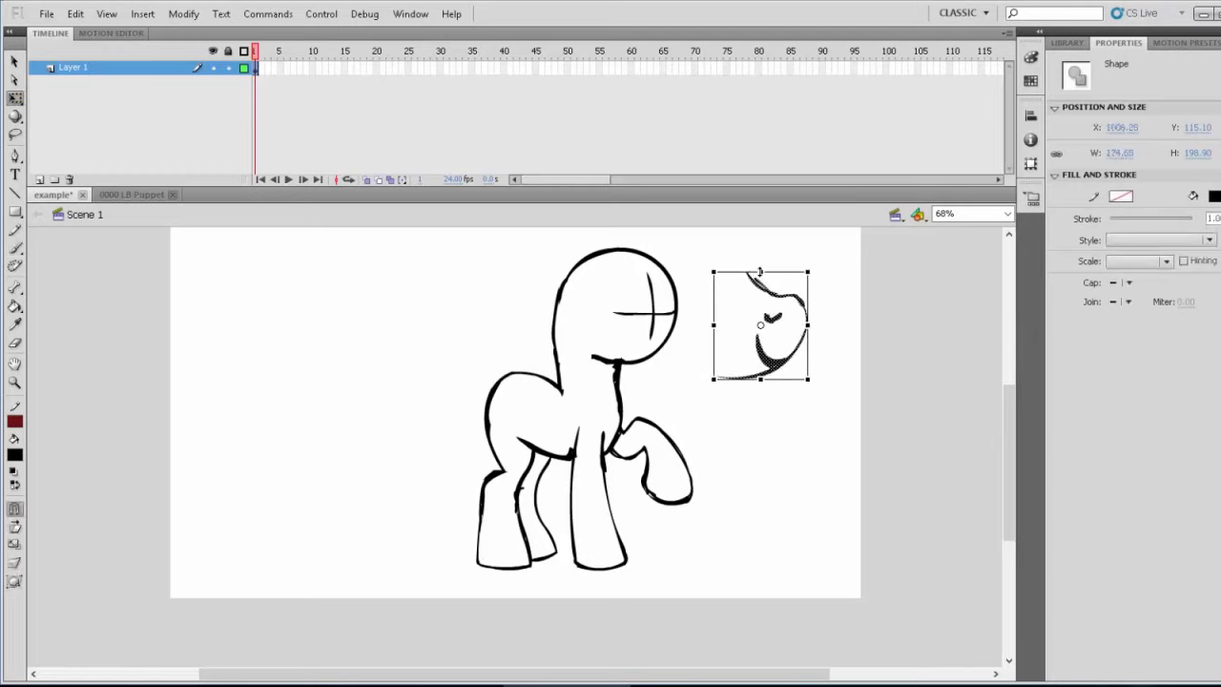
drag(761, 272, 759, 326)
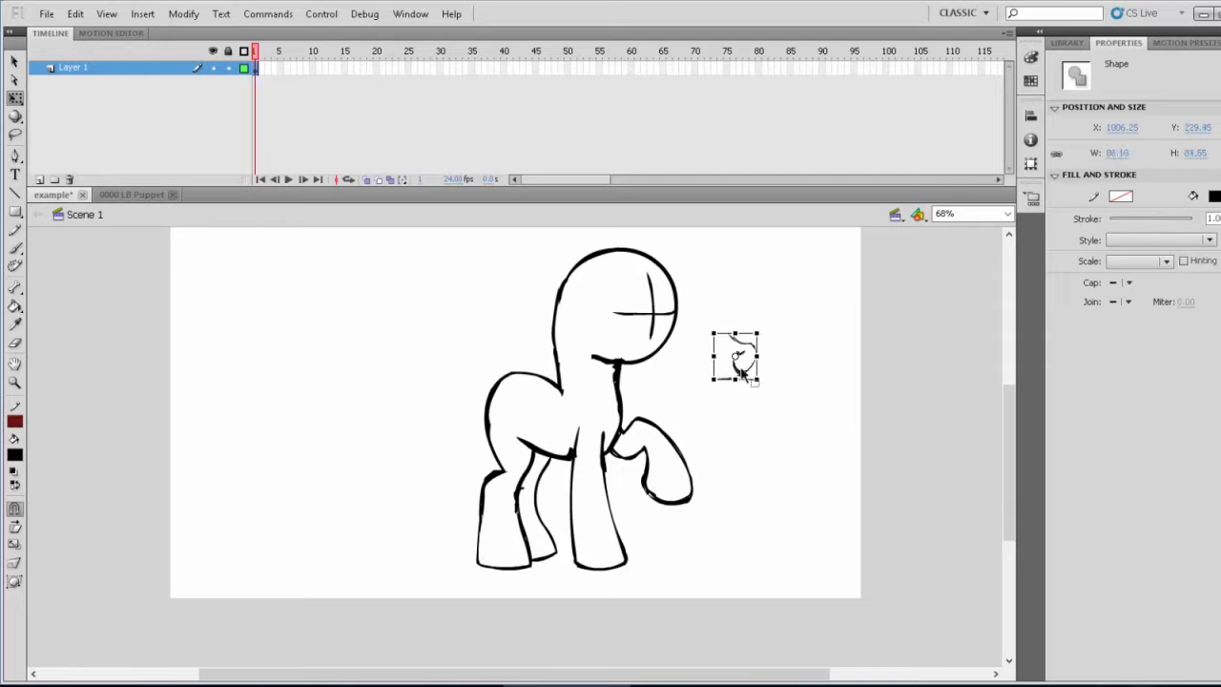
Try to fit the separate muzzle sketch onto the lower front of the head, scaled down to about 67 by 64 px
drag(748, 380, 673, 370)
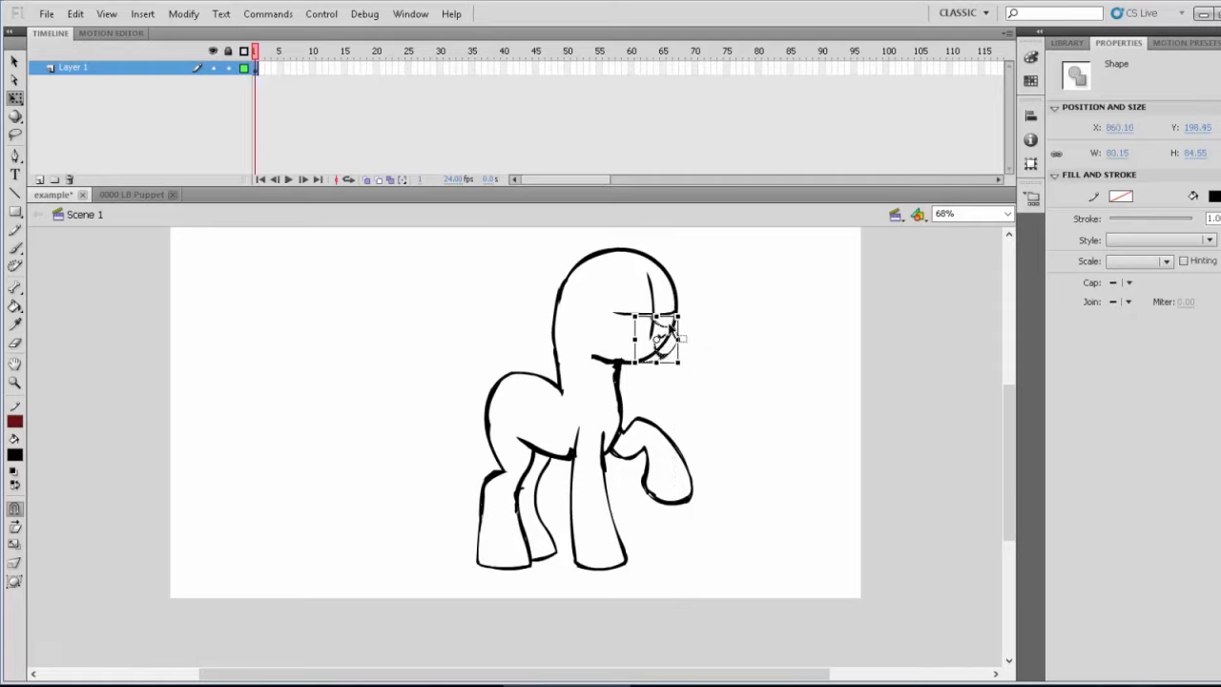
drag(656, 316, 674, 360)
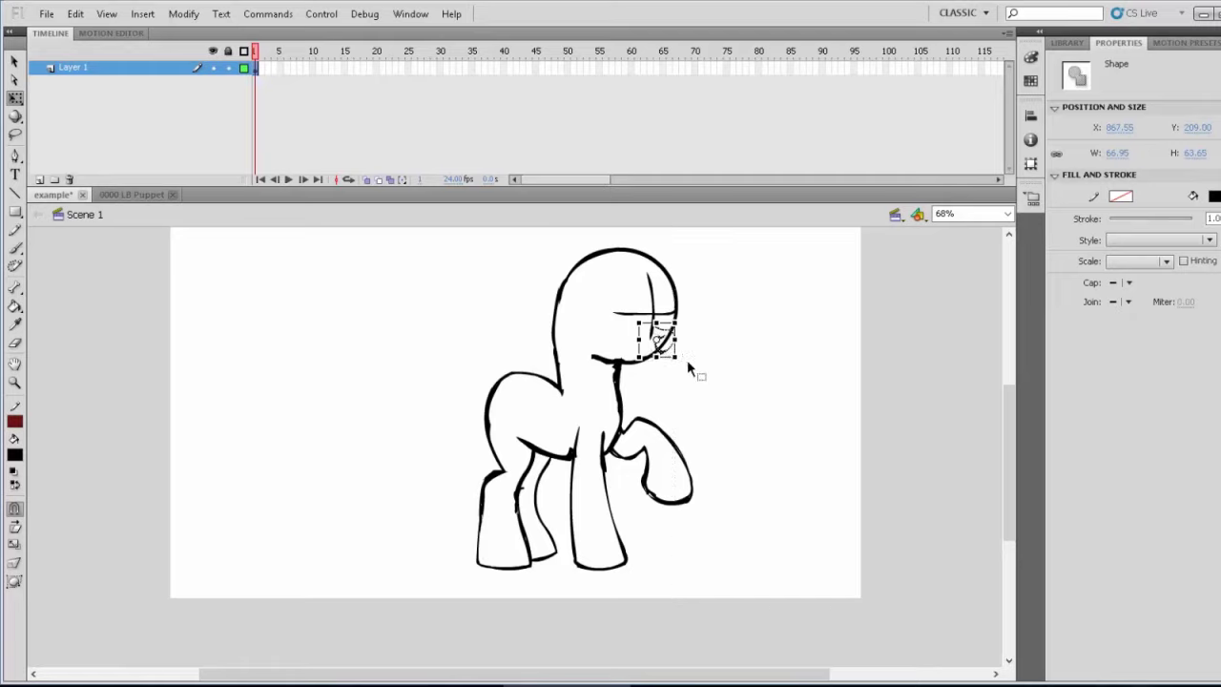
click(697, 366)
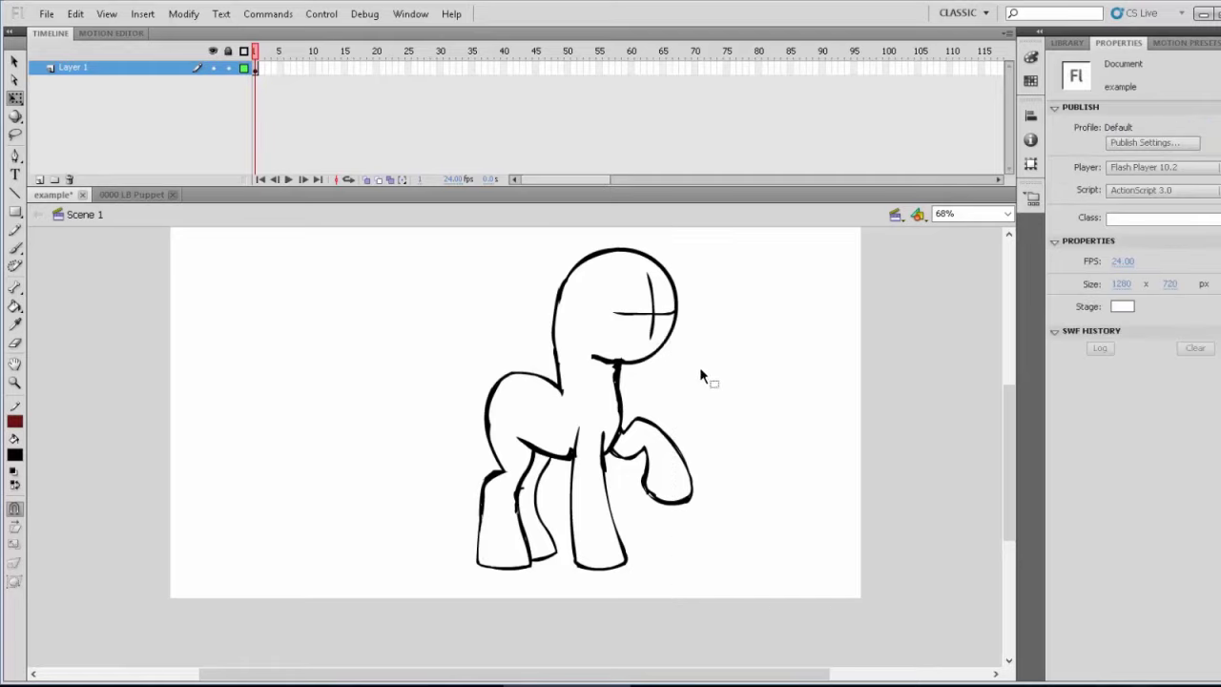
Draw a small muzzle profile directly on the lower front of the head with the Brush tool and erase the head circle inside it
click(15, 246)
mouse_move(655, 315)
mouse_down()
mouse_move(677, 343)
mouse_move(645, 361)
mouse_up()
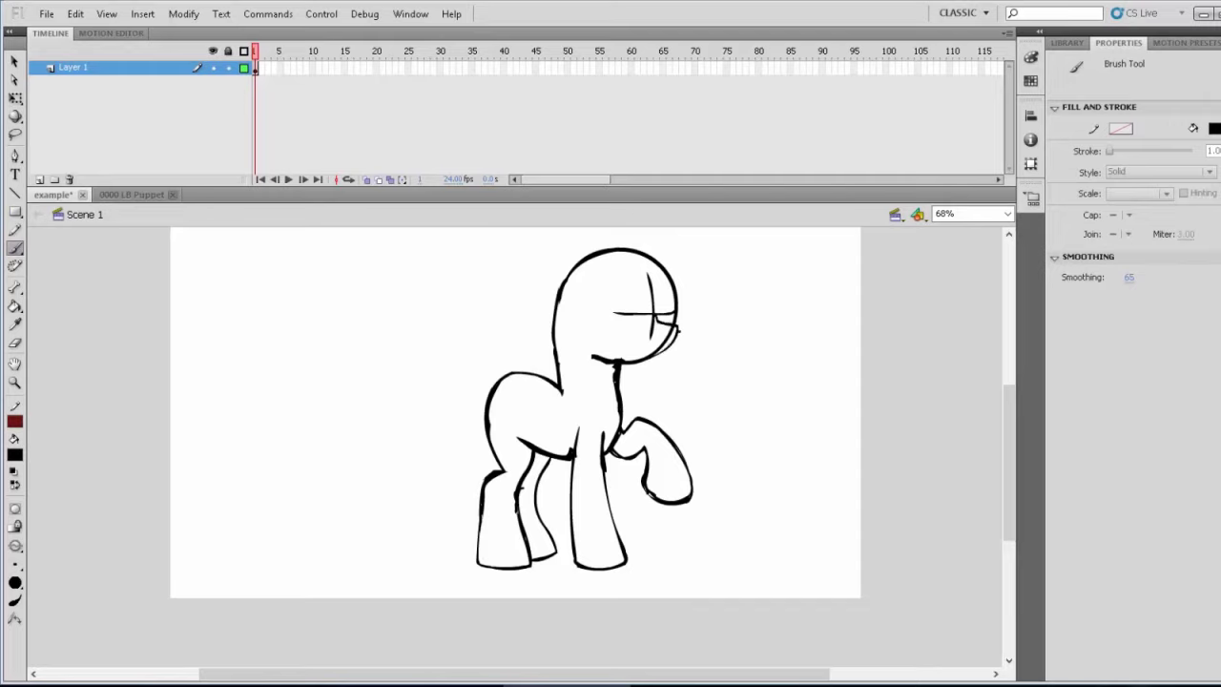
mouse_move(658, 316)
mouse_down()
mouse_move(677, 334)
mouse_move(667, 345)
mouse_up()
key(ctrl+z)
click(15, 343)
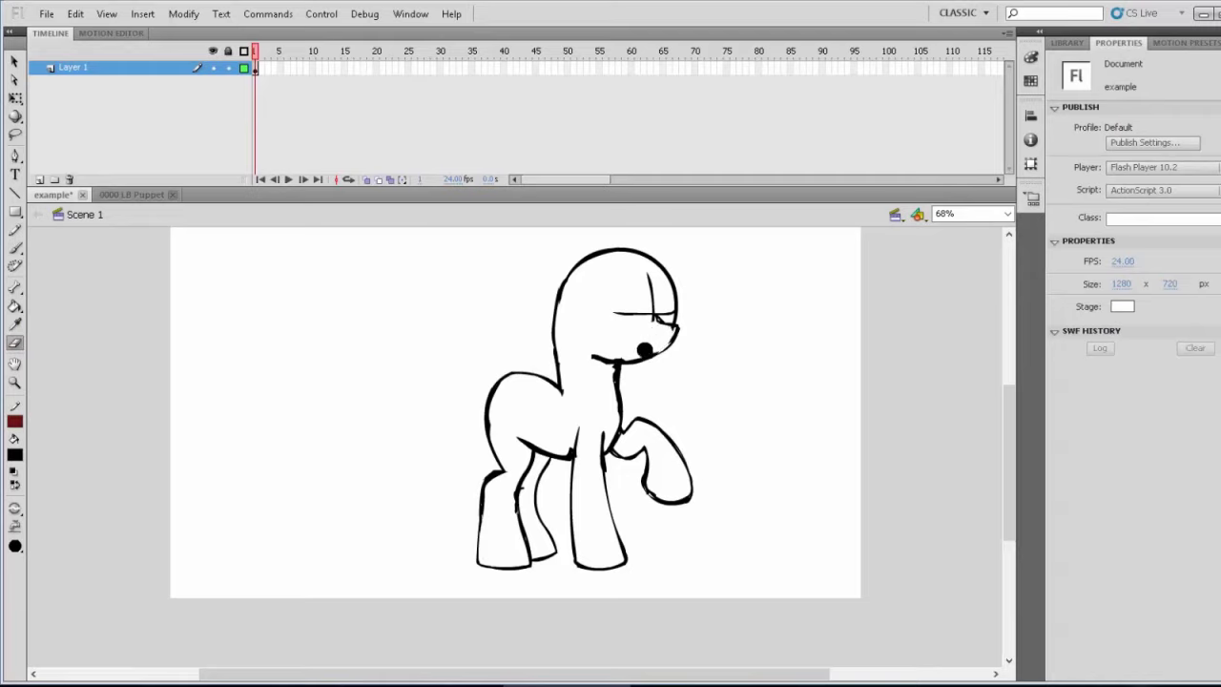
Strengthen the muzzle's chin line with the Brush tool and add a nostril and a small smiling mouth
click(16, 248)
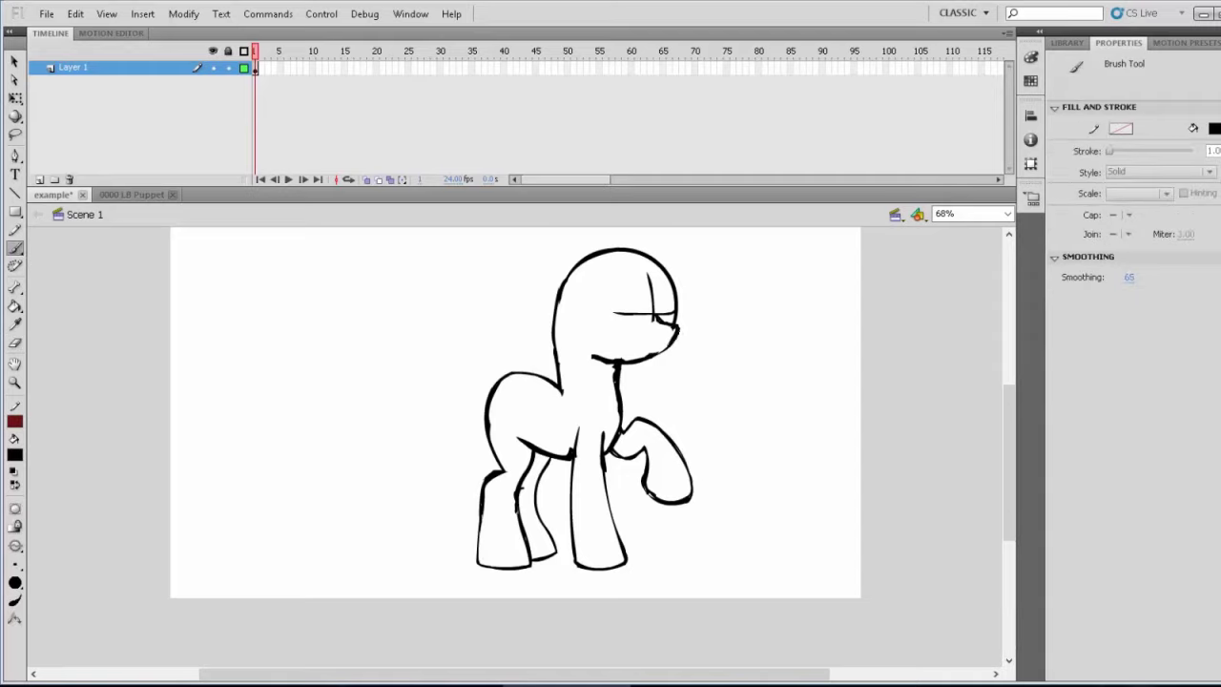
drag(676, 334, 654, 358)
drag(663, 330, 666, 348)
Draw a tall oval with a second outer outline, about 228 by 370 px, in the empty area behind the character
mouse_move(348, 311)
mouse_down()
mouse_move(319, 275)
mouse_move(278, 283)
mouse_move(256, 335)
mouse_move(255, 408)
mouse_move(284, 453)
mouse_move(329, 459)
mouse_move(353, 434)
mouse_move(346, 301)
mouse_up()
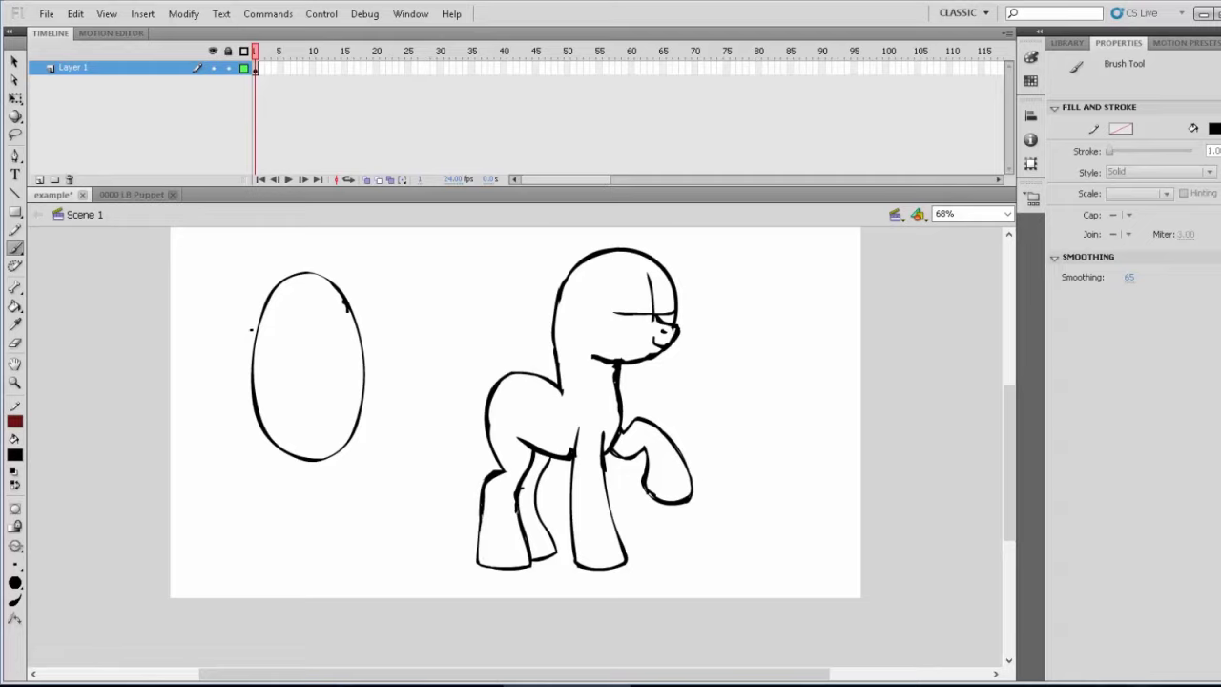
mouse_move(251, 330)
mouse_down()
mouse_move(249, 382)
mouse_move(258, 299)
mouse_move(283, 269)
mouse_move(323, 267)
mouse_move(347, 286)
mouse_move(367, 386)
mouse_move(361, 428)
mouse_move(315, 463)
mouse_up()
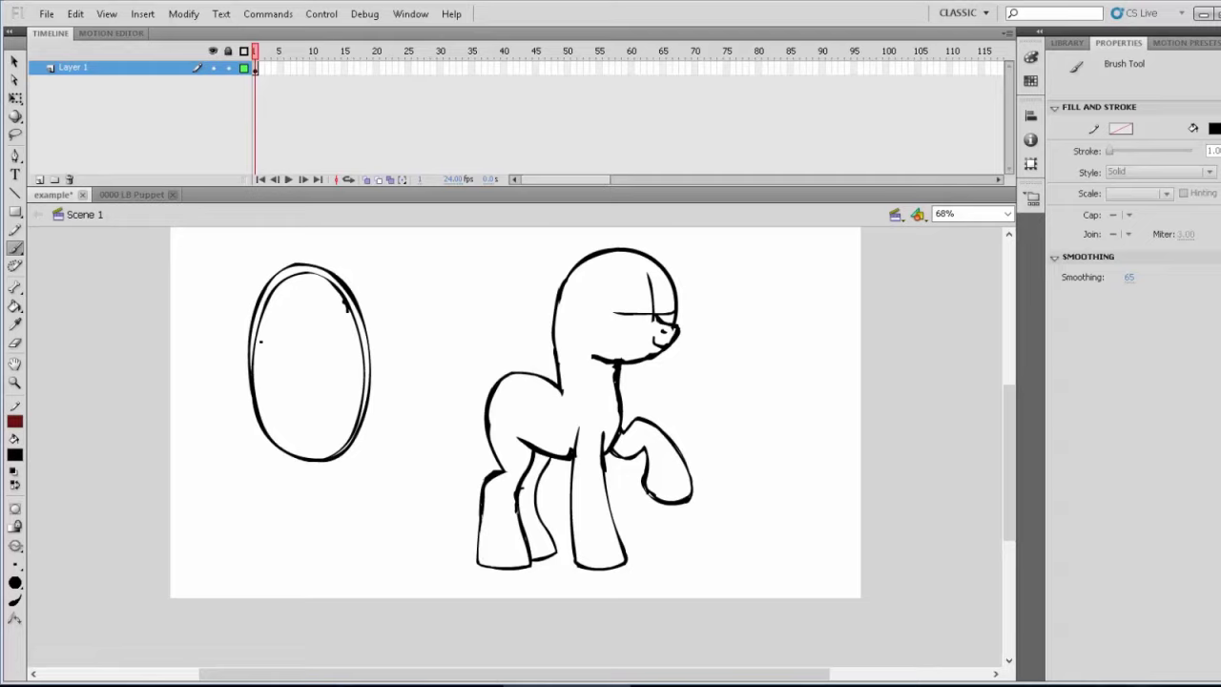
mouse_move(284, 355)
mouse_down()
mouse_move(407, 355)
mouse_move(382, 379)
mouse_up()
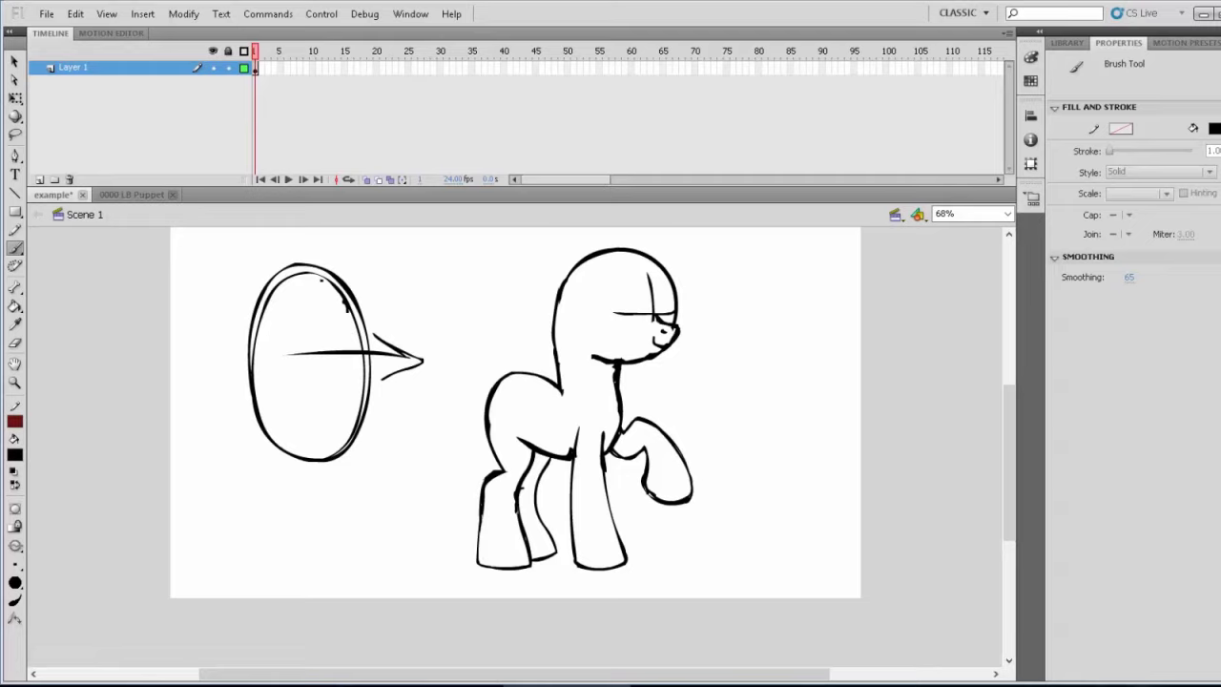
key(ctrl+z)
key(ctrl+z)
key(ctrl+z)
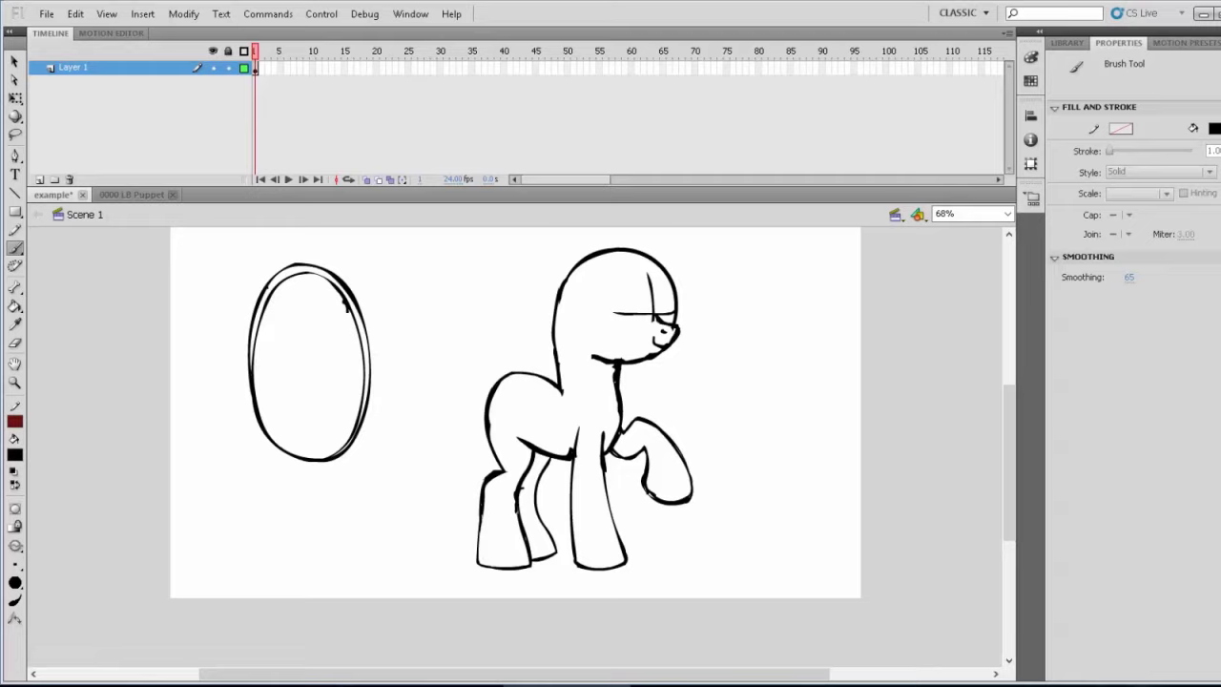
mouse_move(234, 268)
mouse_down()
mouse_move(256, 299)
mouse_move(212, 282)
mouse_up()
key(ctrl+z)
key(ctrl+z)
key(ctrl+z)
key(ctrl+z)
Squash the double-outlined oval vertically with Free Transform to a nearly round shape about 225 px high
drag(208, 244, 407, 493)
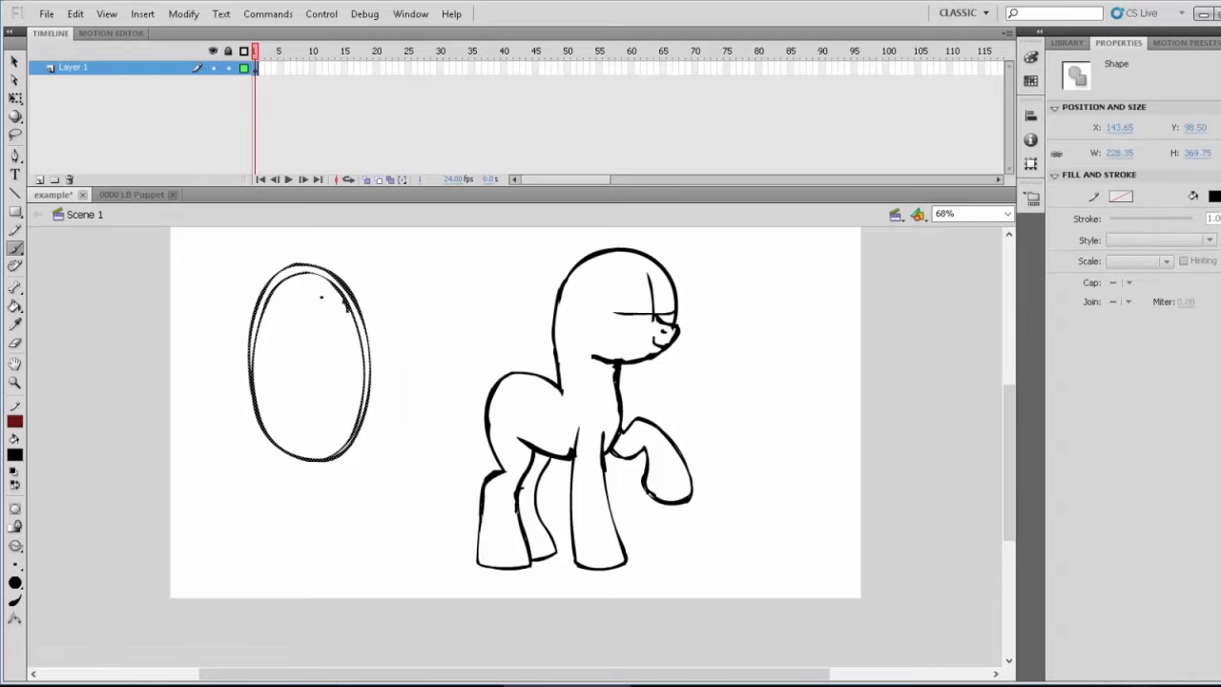
click(15, 98)
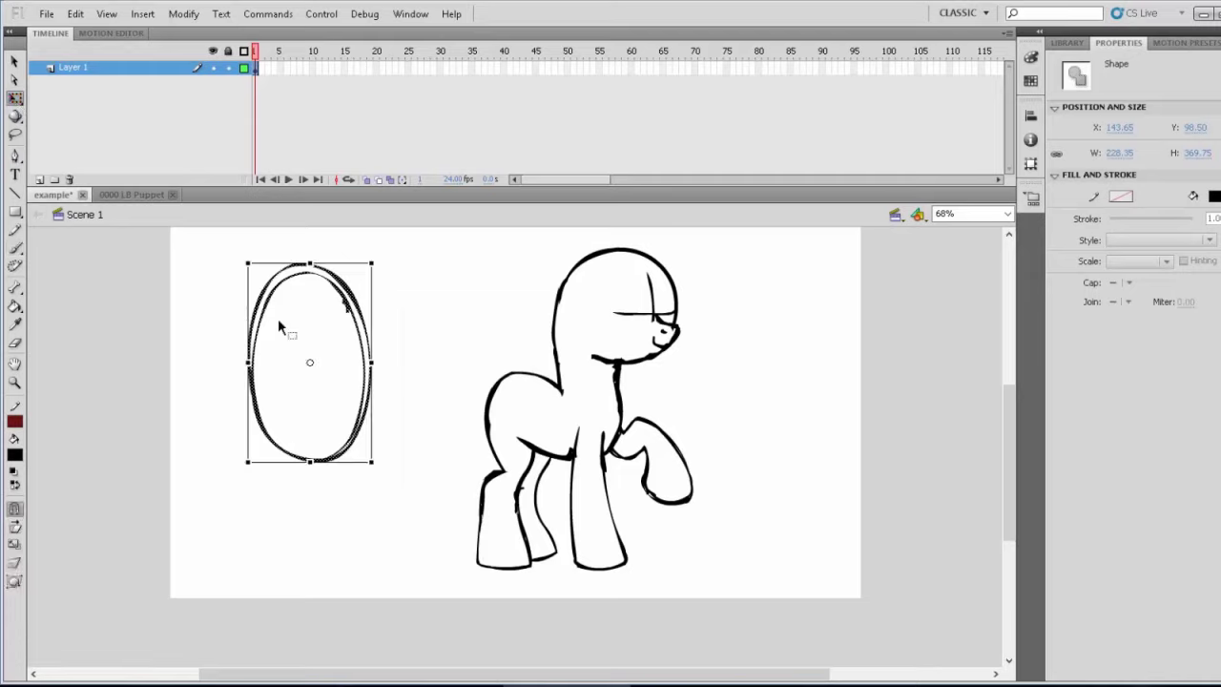
drag(310, 264, 316, 340)
click(434, 349)
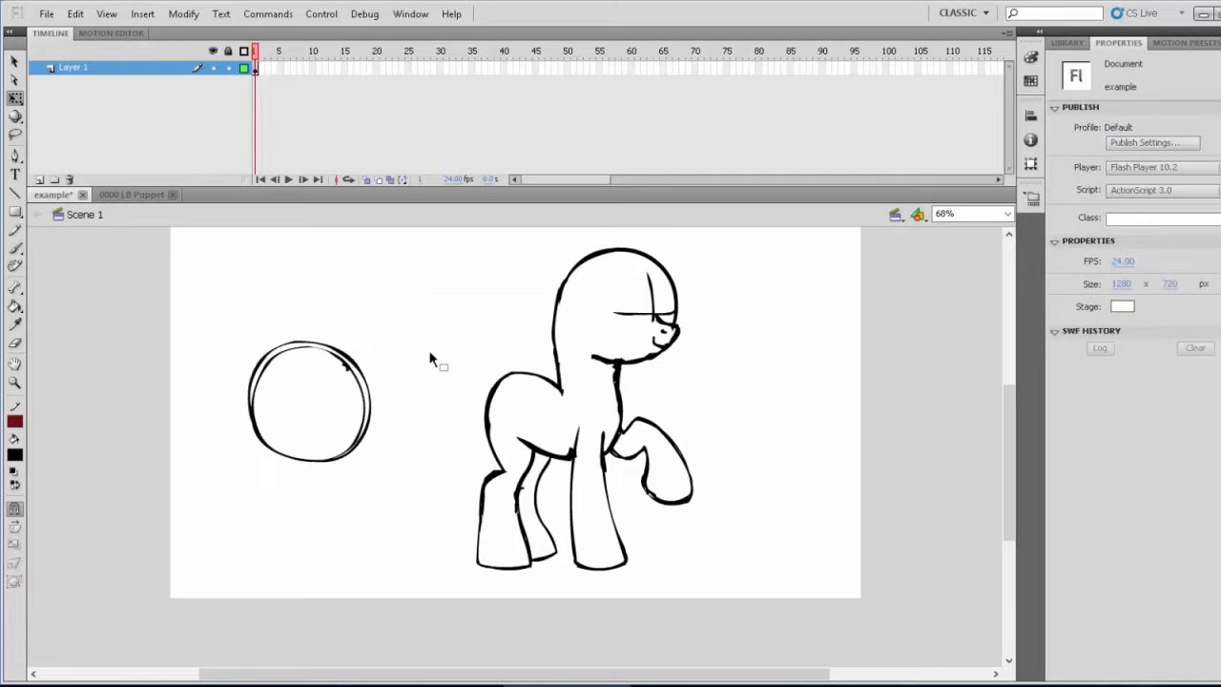
drag(231, 313, 413, 521)
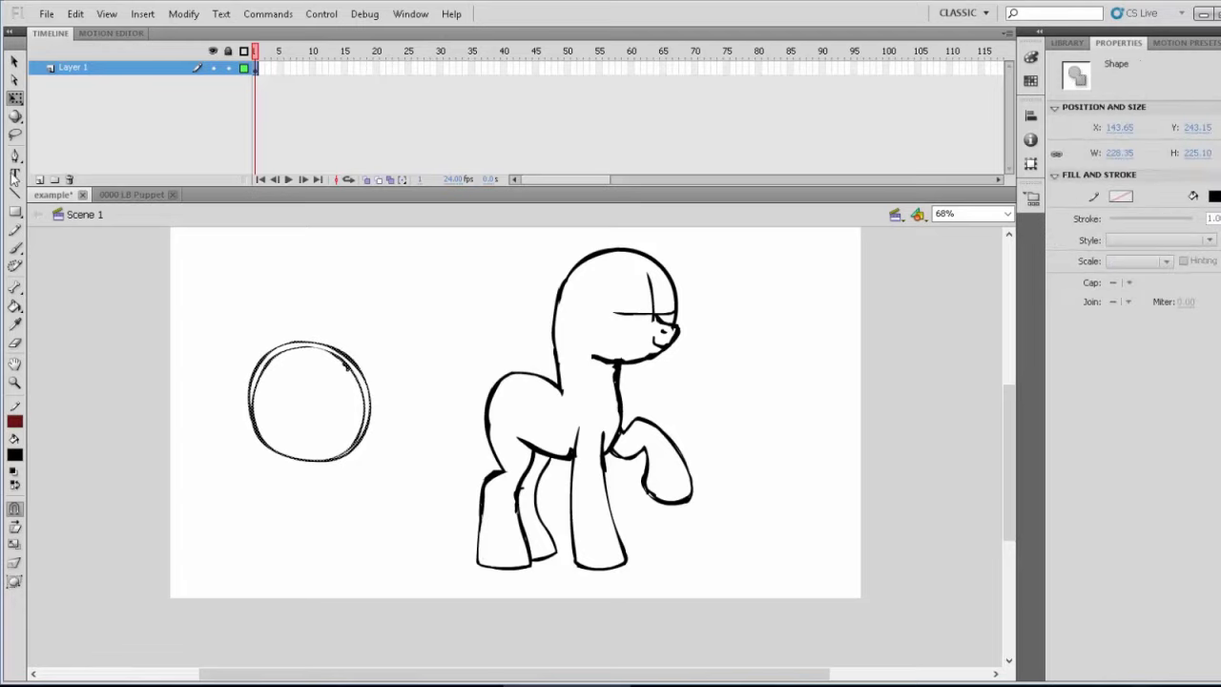
click(235, 340)
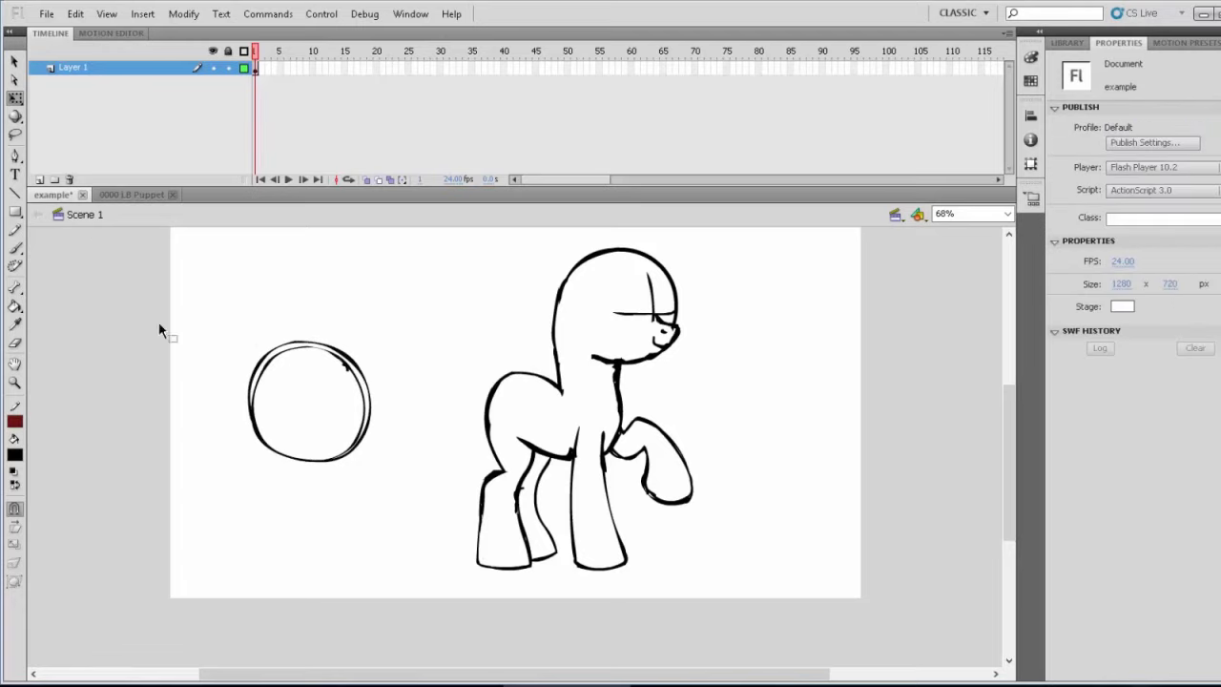
Brush a pointed eyelash and a thicker upper lid onto the round eye, and fill the gap between its outlines with black
key(b)
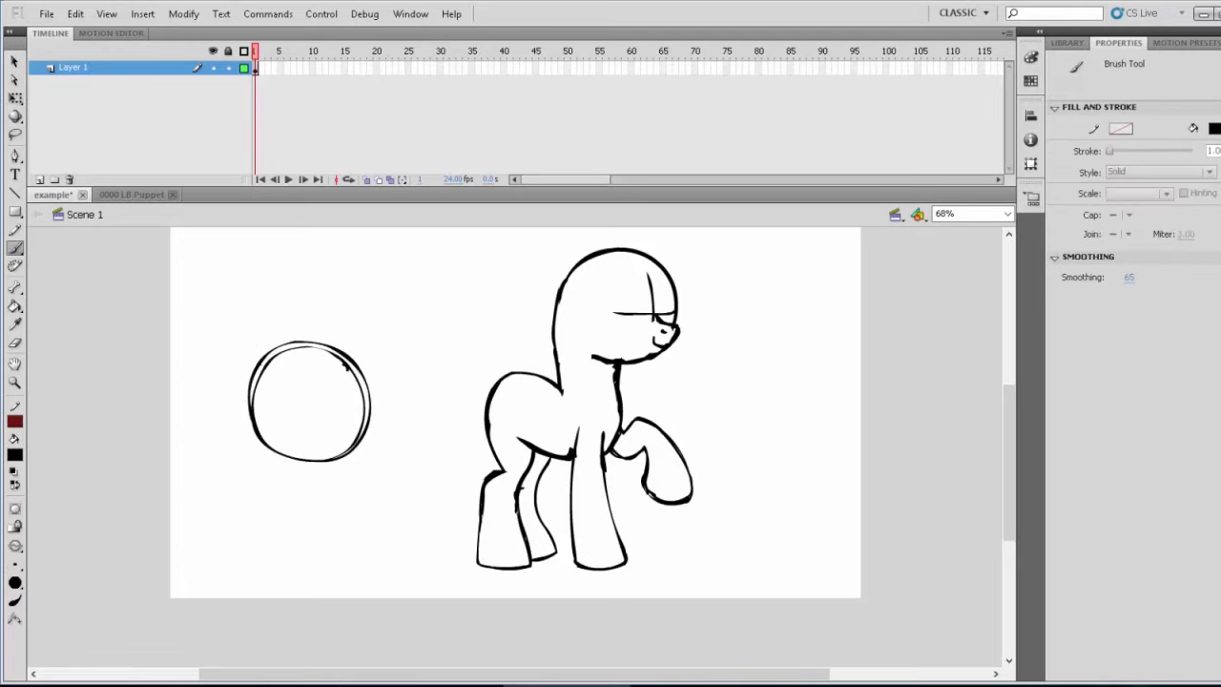
mouse_move(252, 365)
mouse_down()
mouse_move(237, 359)
mouse_move(249, 379)
mouse_up()
mouse_move(307, 349)
mouse_down()
mouse_move(345, 364)
mouse_move(364, 394)
mouse_move(313, 349)
mouse_move(361, 380)
mouse_move(369, 411)
mouse_up()
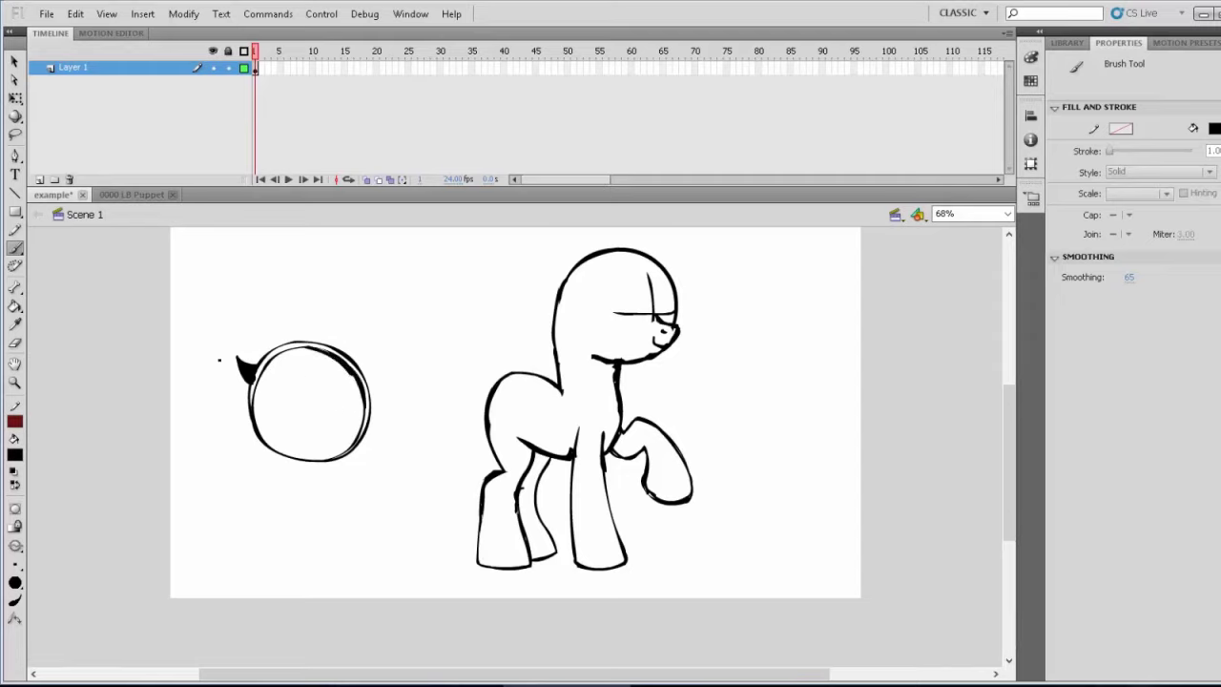
click(16, 307)
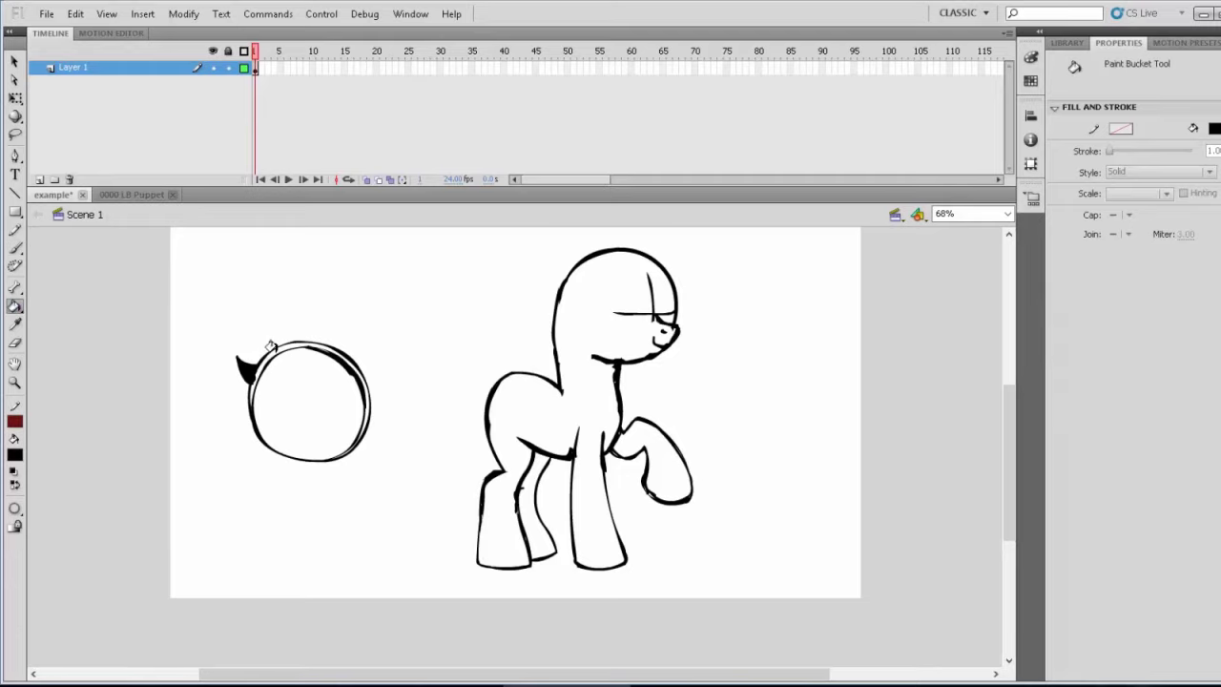
click(270, 348)
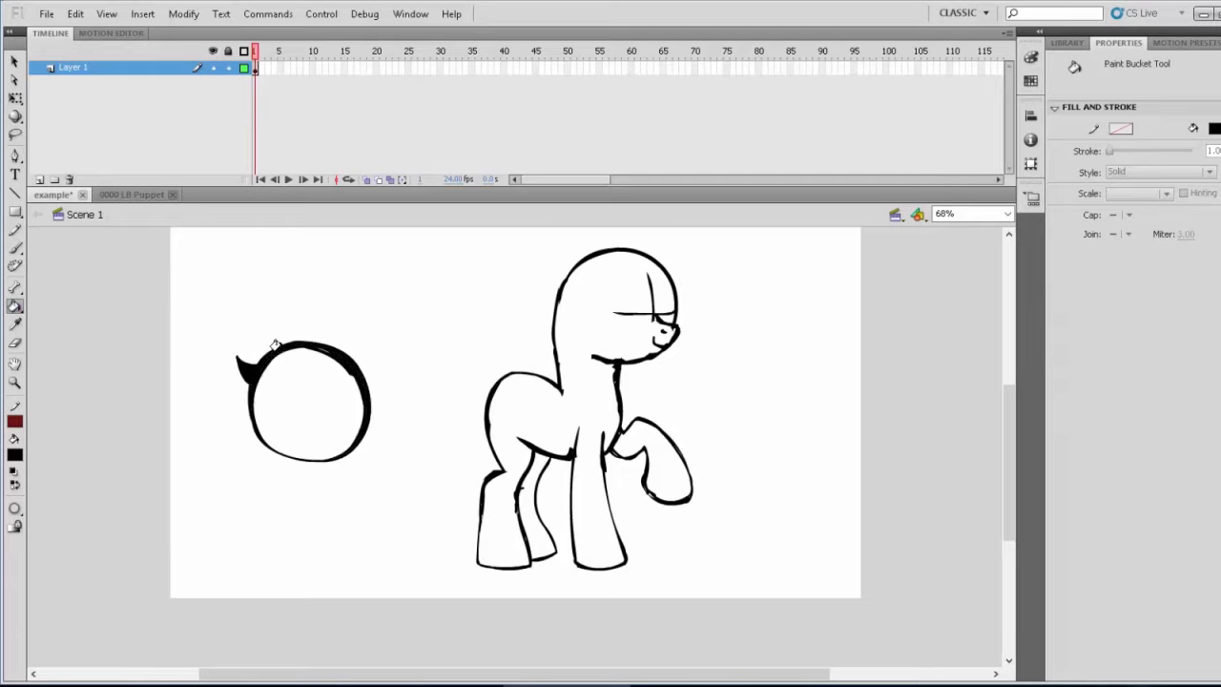
Thicken the eye's inner outline with the Brush tool and draw a curved iris edge from the upper lid to the lower rim
click(16, 247)
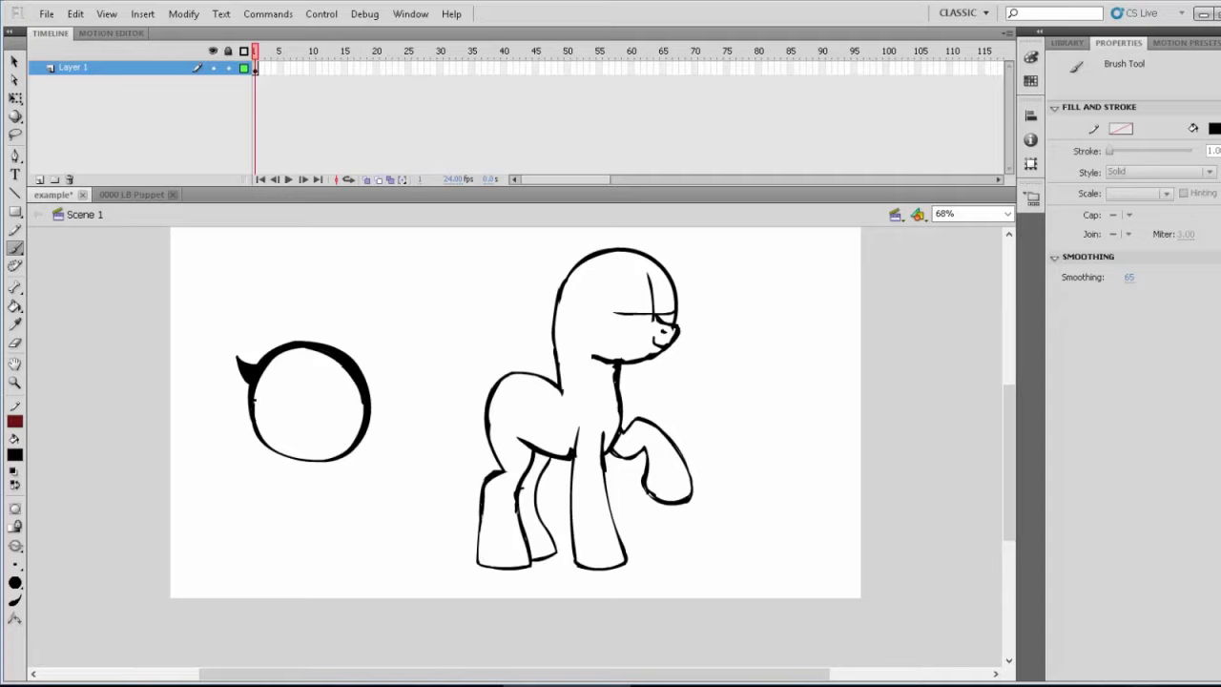
drag(265, 370, 314, 349)
mouse_move(329, 354)
mouse_down()
mouse_move(288, 385)
mouse_move(289, 415)
mouse_move(336, 456)
mouse_up()
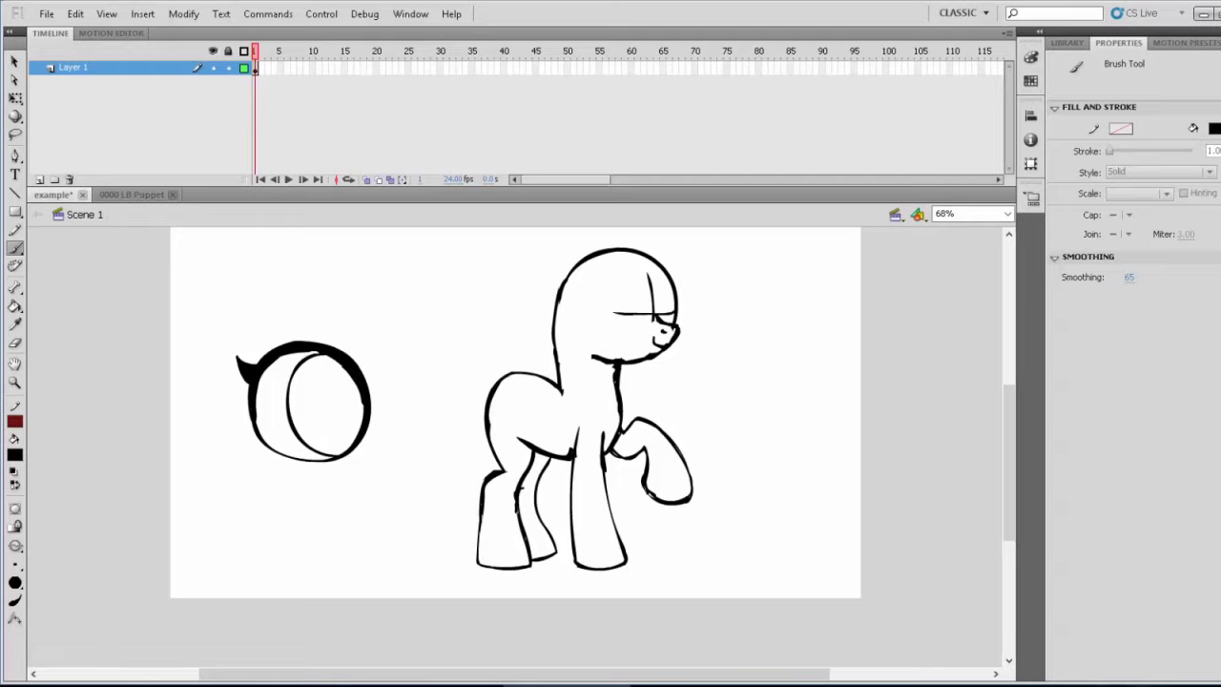
Draw a curved pupil edge inside the iris with the Brush tool and fill the pupil with black
drag(269, 403, 283, 431)
key(ctrl+z)
drag(308, 378, 349, 424)
key(ctrl+z)
mouse_move(341, 363)
mouse_down()
mouse_move(318, 397)
mouse_move(324, 430)
mouse_move(351, 447)
mouse_up()
click(15, 305)
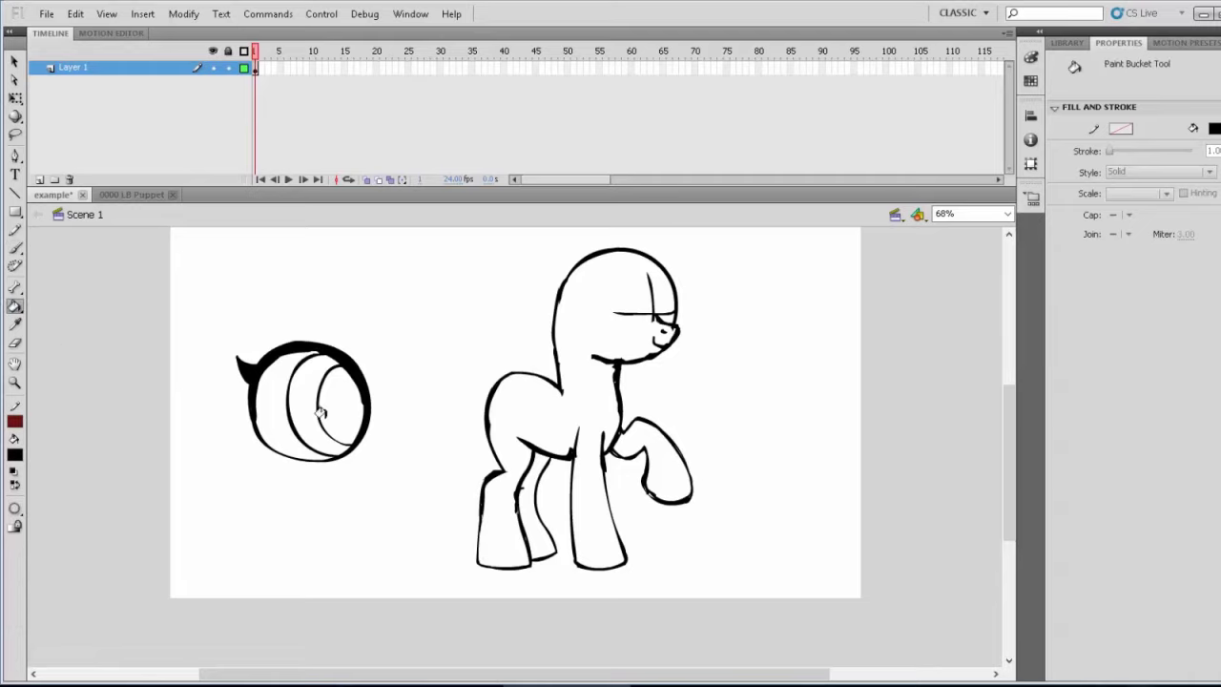
click(320, 412)
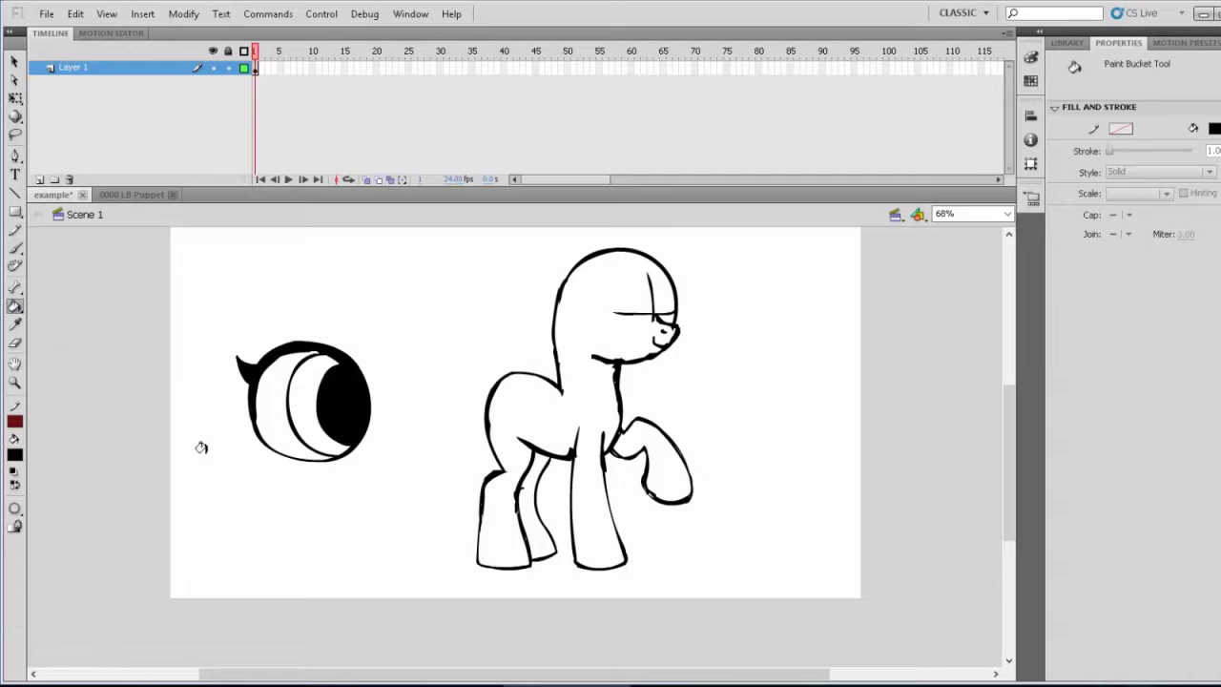
Fill the eye's iris with a linear gradient from teal #0C7A74 to light green #BEFDB7
click(14, 454)
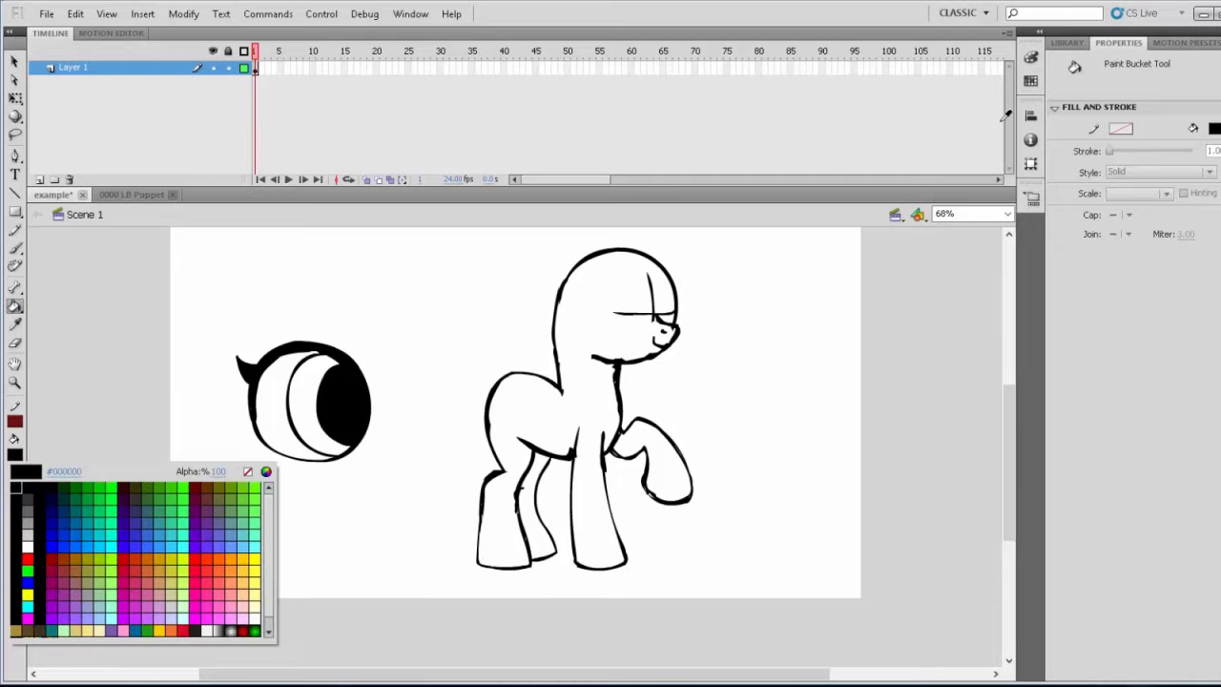
click(1030, 72)
click(1029, 61)
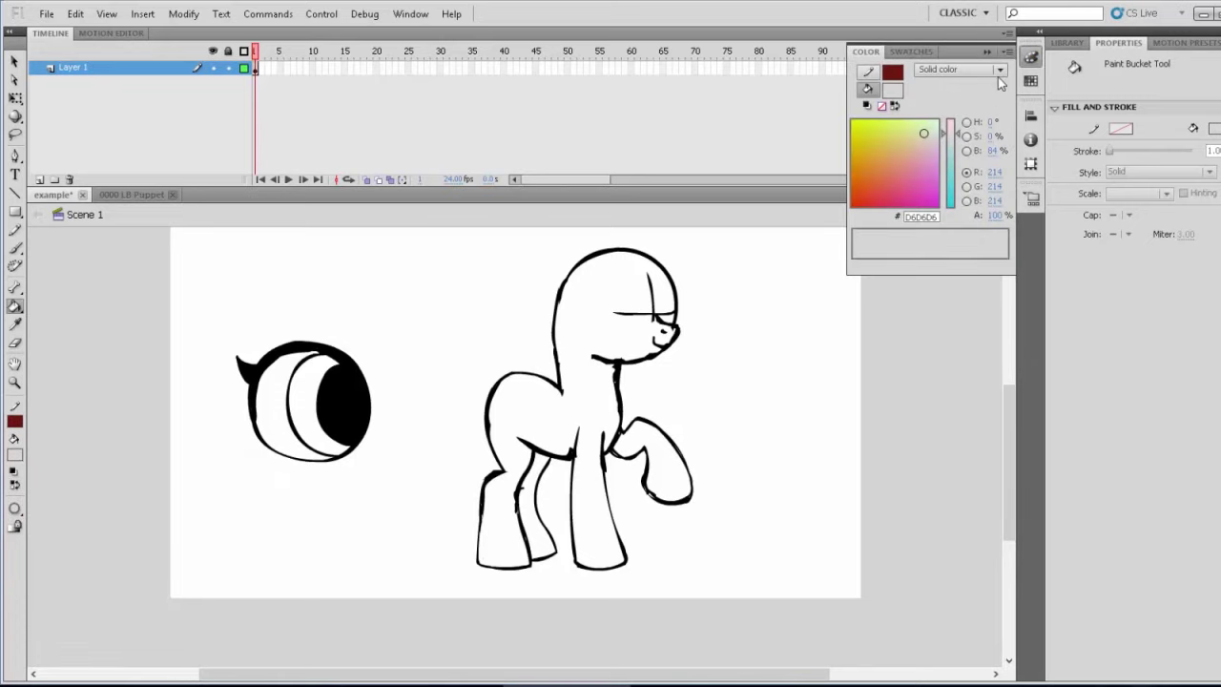
click(999, 71)
click(968, 123)
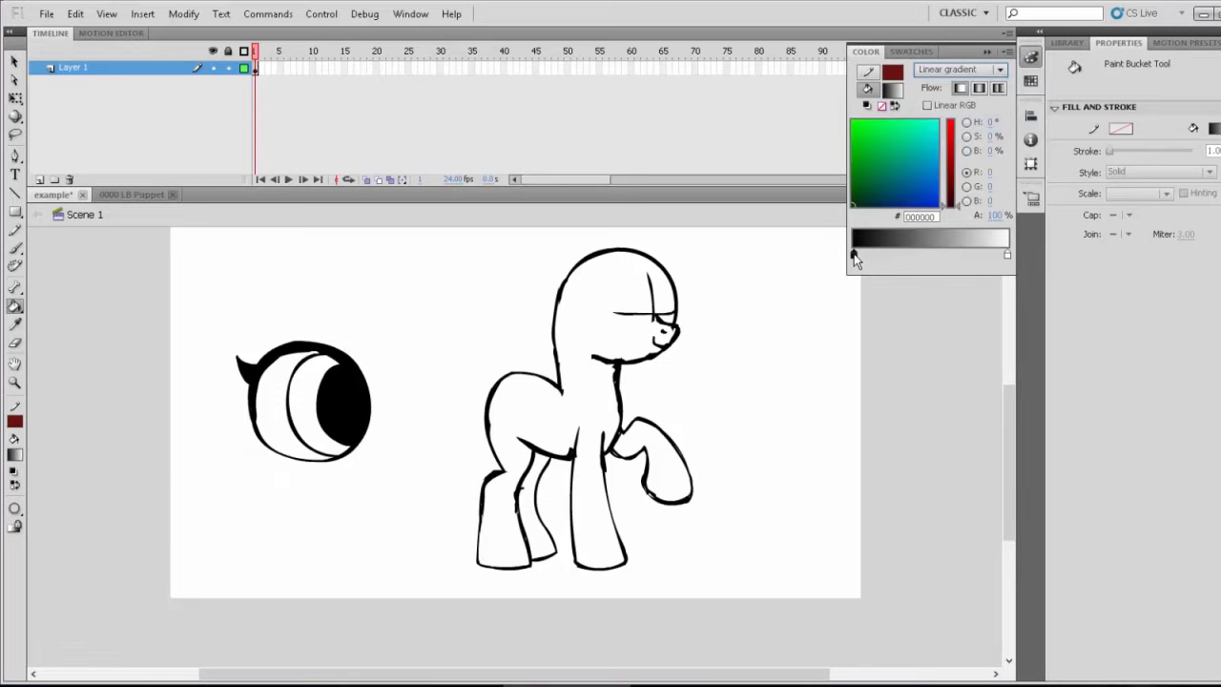
click(855, 257)
click(898, 415)
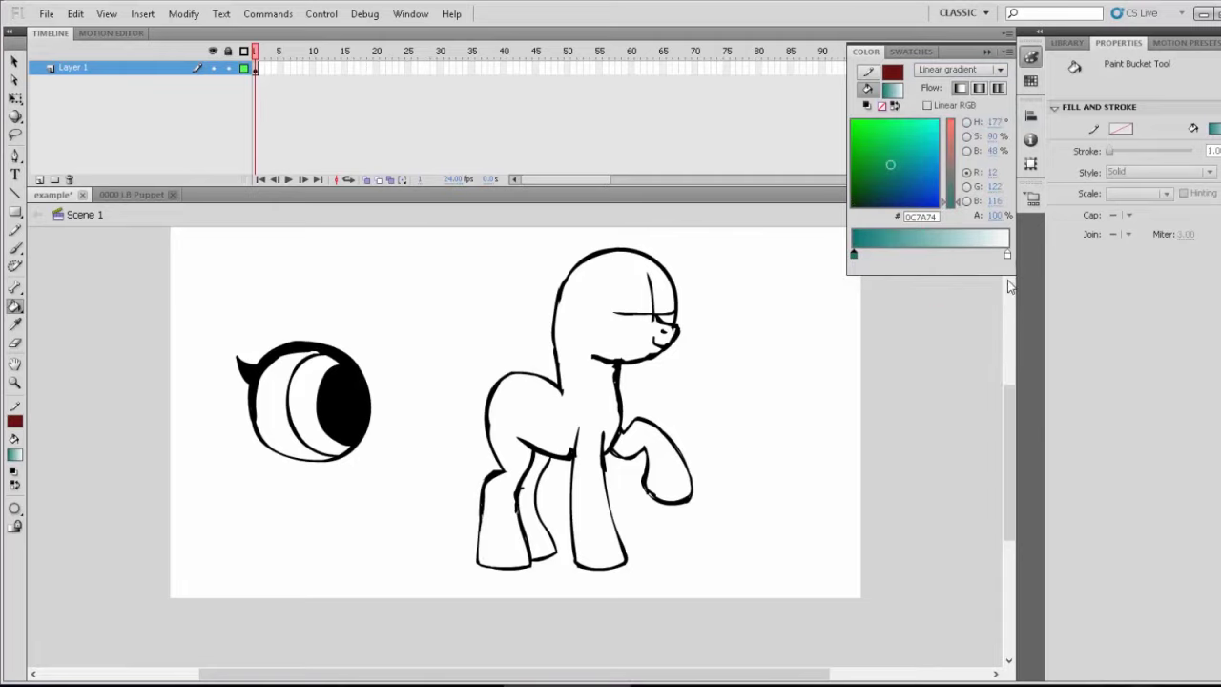
click(1008, 254)
click(1009, 255)
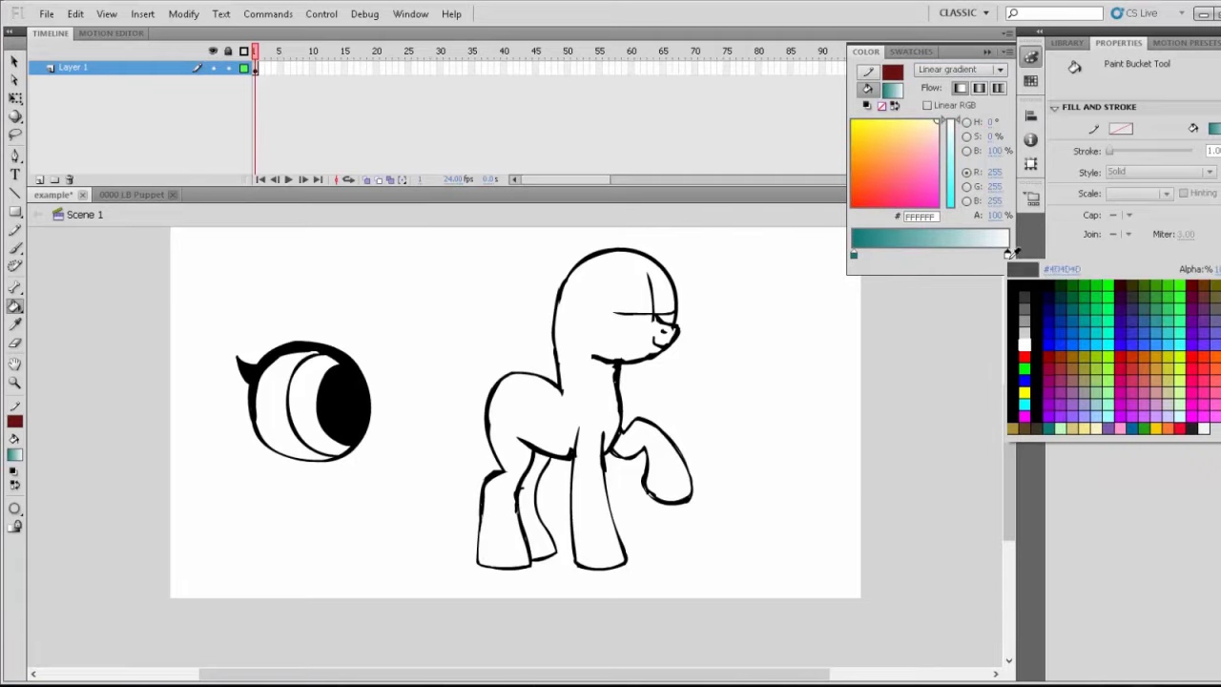
click(1066, 426)
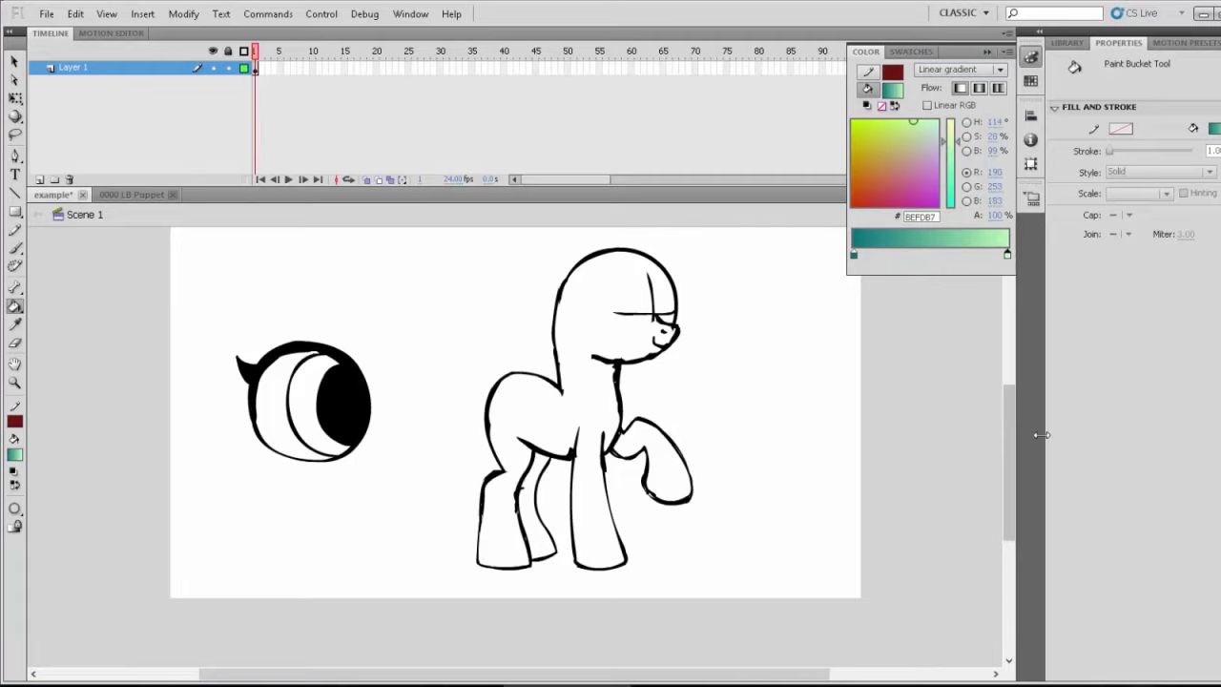
click(317, 436)
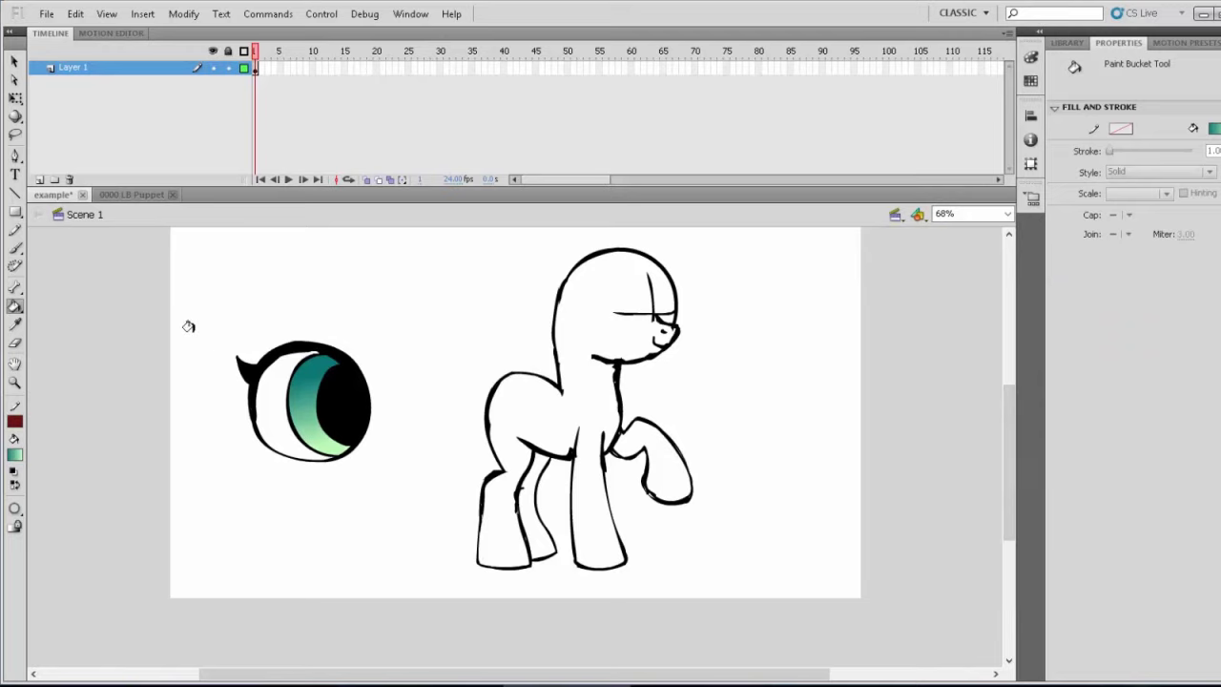
Paint a large white round highlight across the upper iris and pupil, and a smaller white one low on the pupil
click(16, 248)
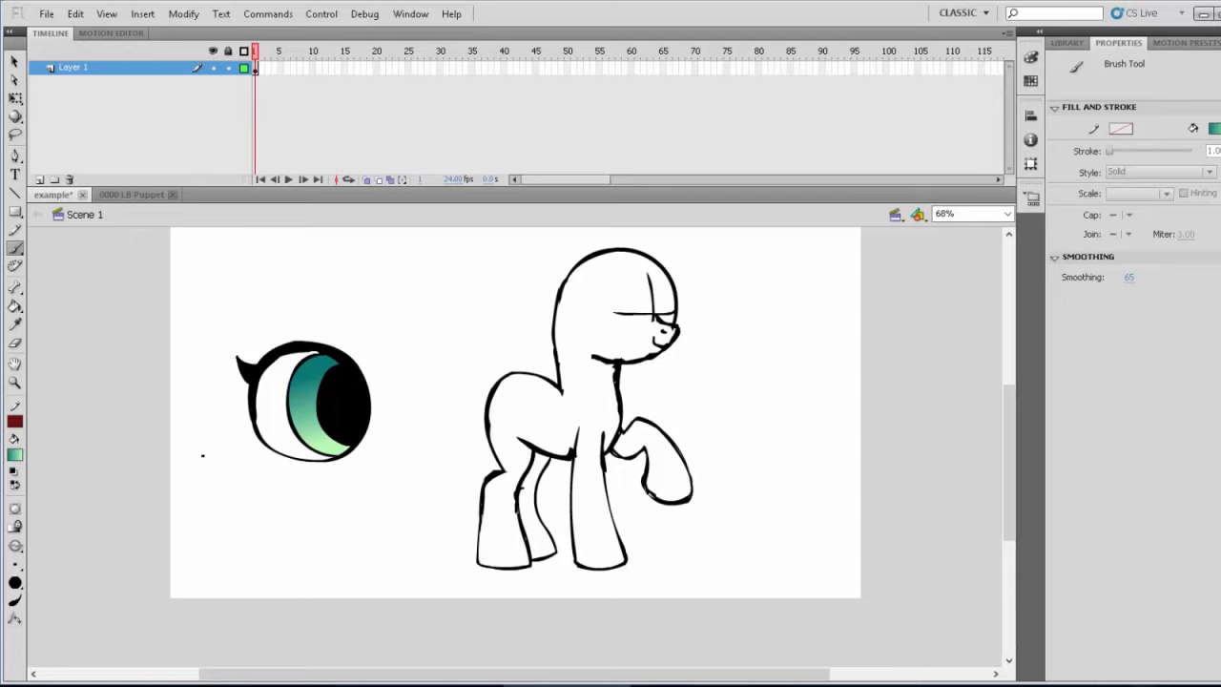
click(17, 462)
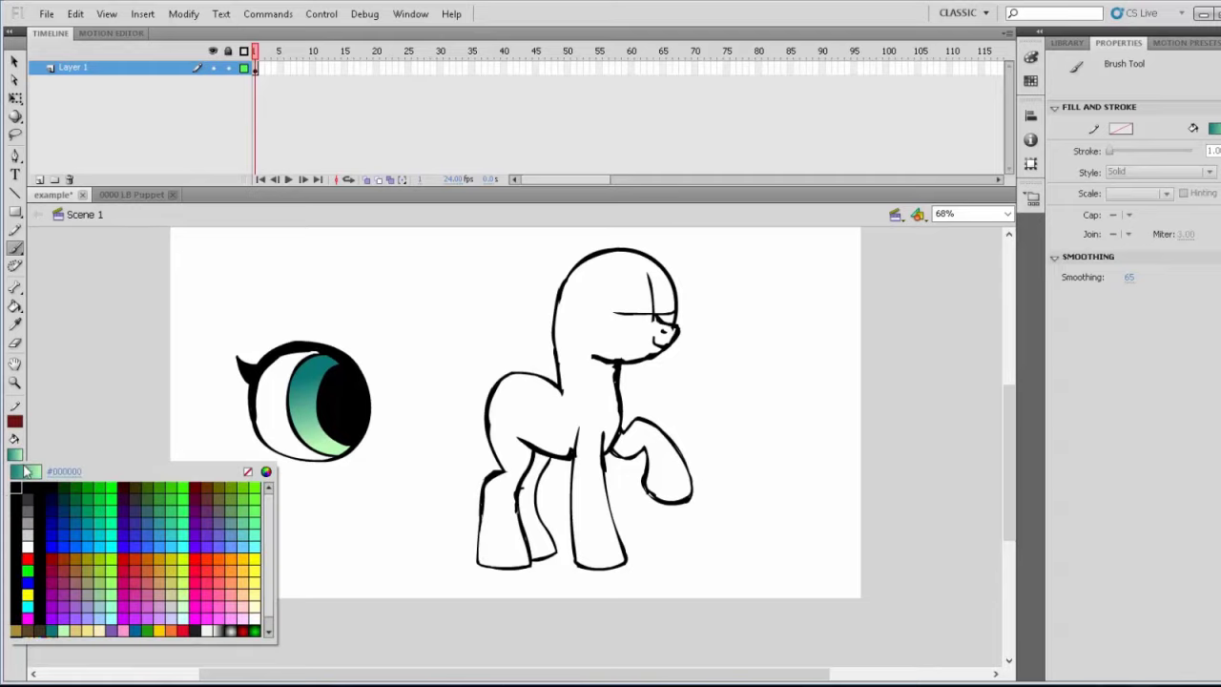
click(33, 547)
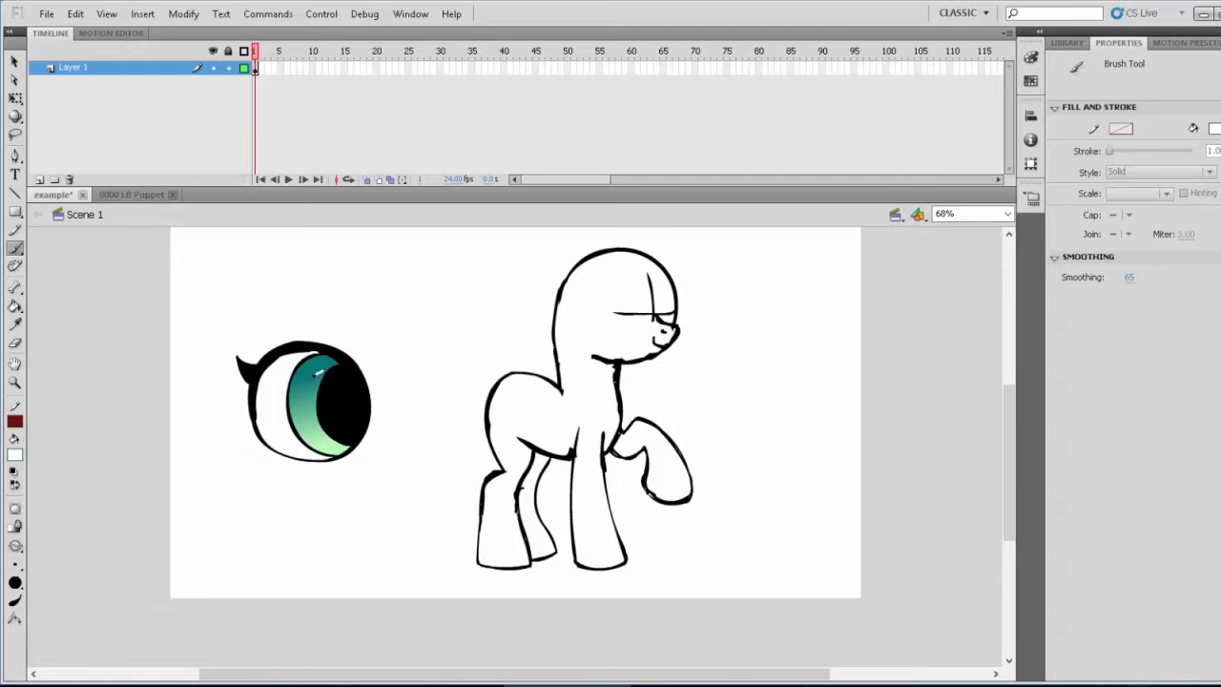
mouse_move(318, 373)
mouse_down()
mouse_move(332, 400)
mouse_move(322, 368)
mouse_move(311, 378)
mouse_move(335, 384)
mouse_move(314, 389)
mouse_move(338, 393)
mouse_up()
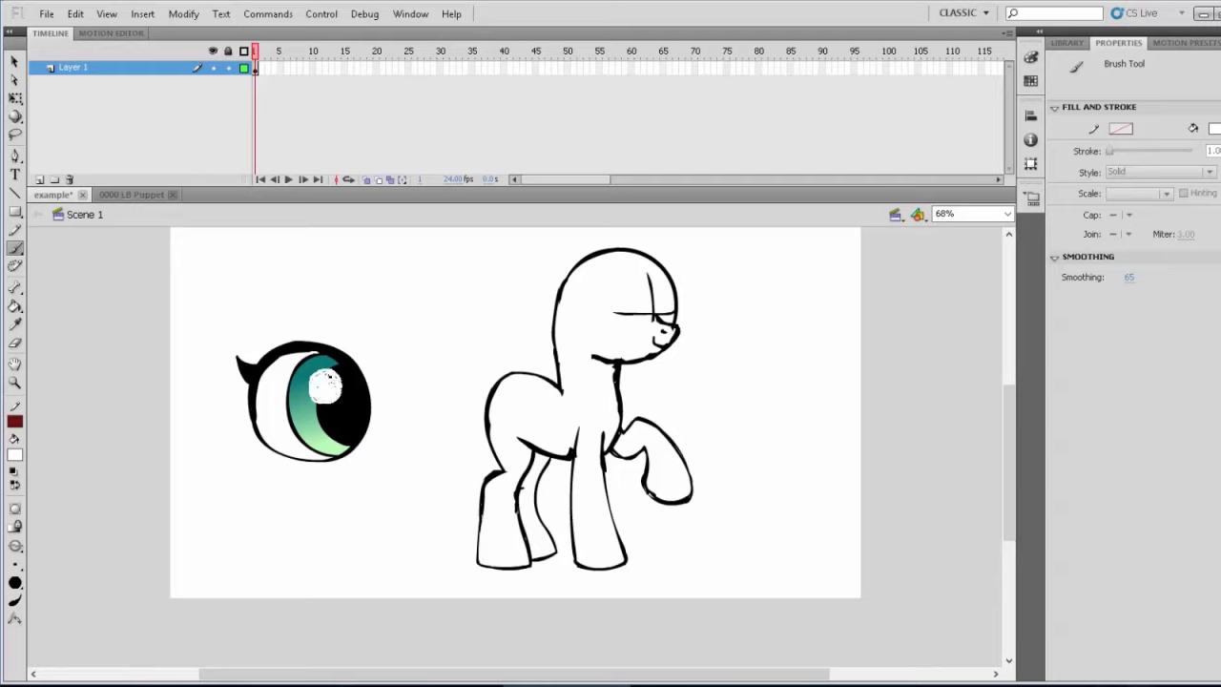
drag(324, 383, 329, 382)
click(349, 425)
Sample light green #BEFDB7 from the lower iris and brush a band across the middle of the enlarged eye's iris
click(16, 456)
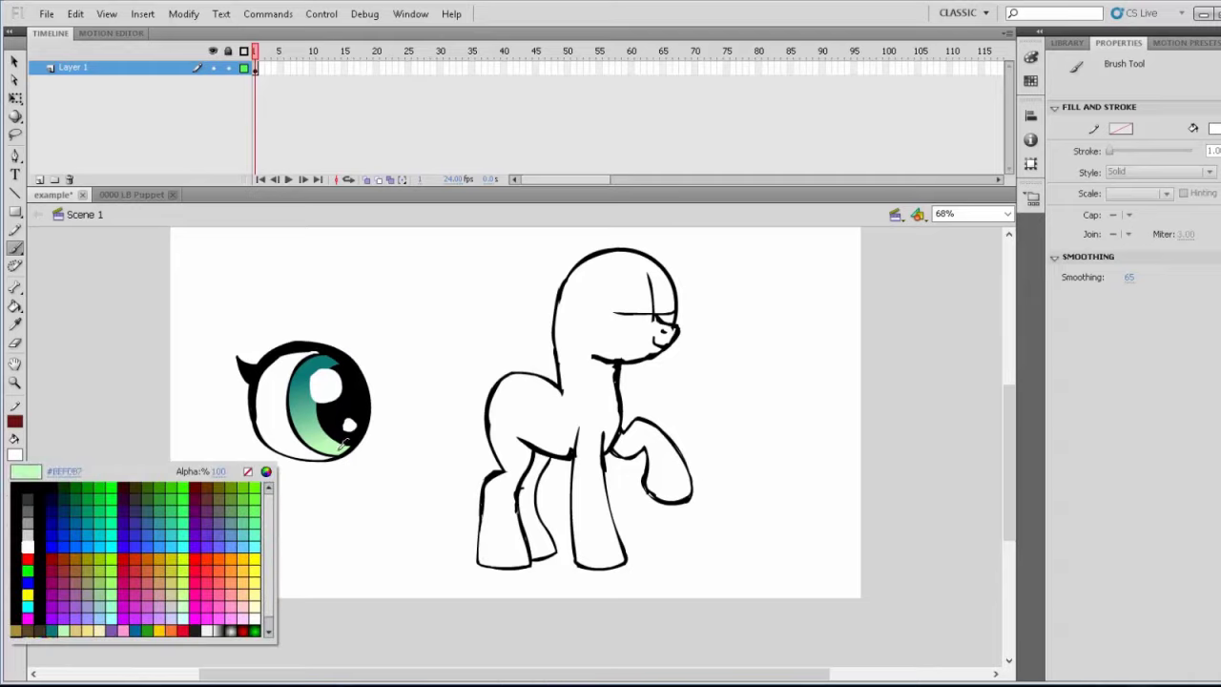
click(303, 433)
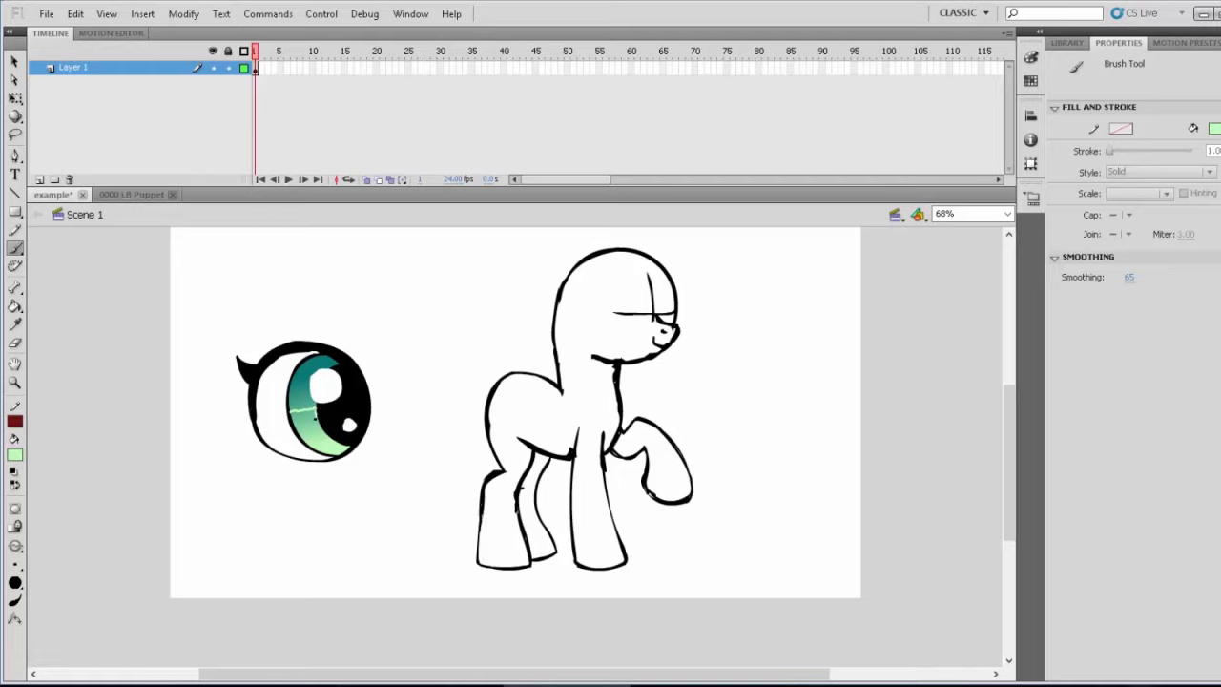
drag(318, 418, 292, 422)
Lighten the brush colour to RGB 225, 254, 222 and paint a pale highlight in the lower iris
click(16, 454)
click(265, 468)
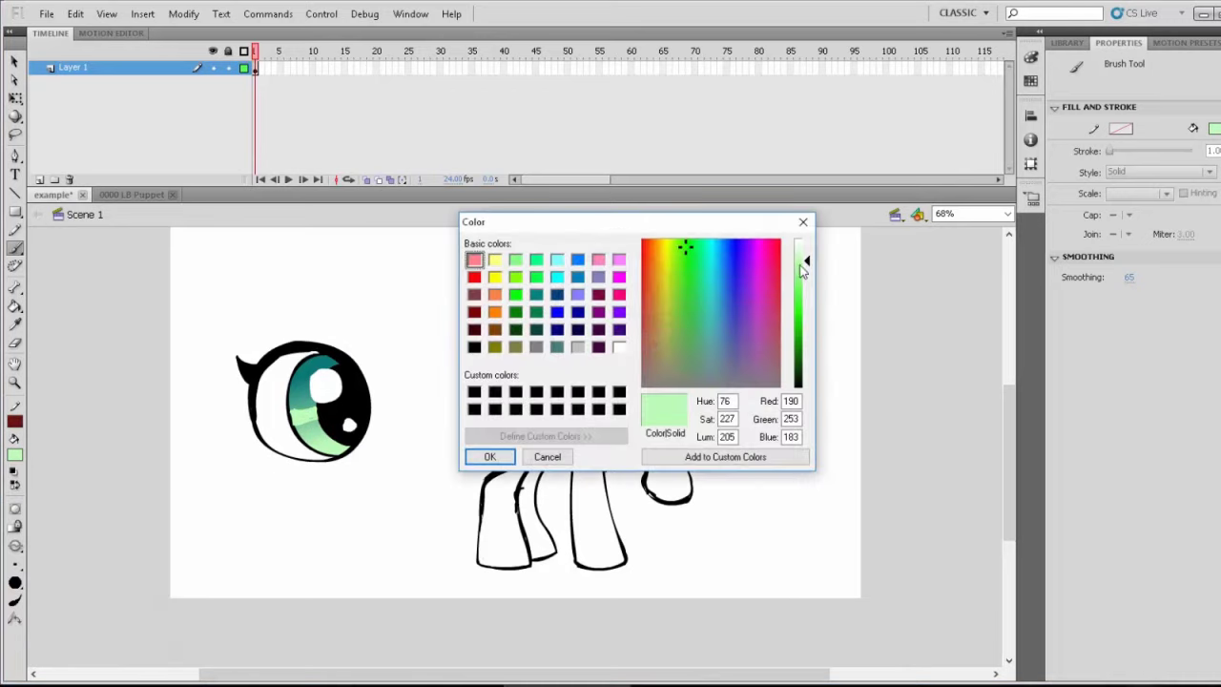
drag(806, 261, 807, 249)
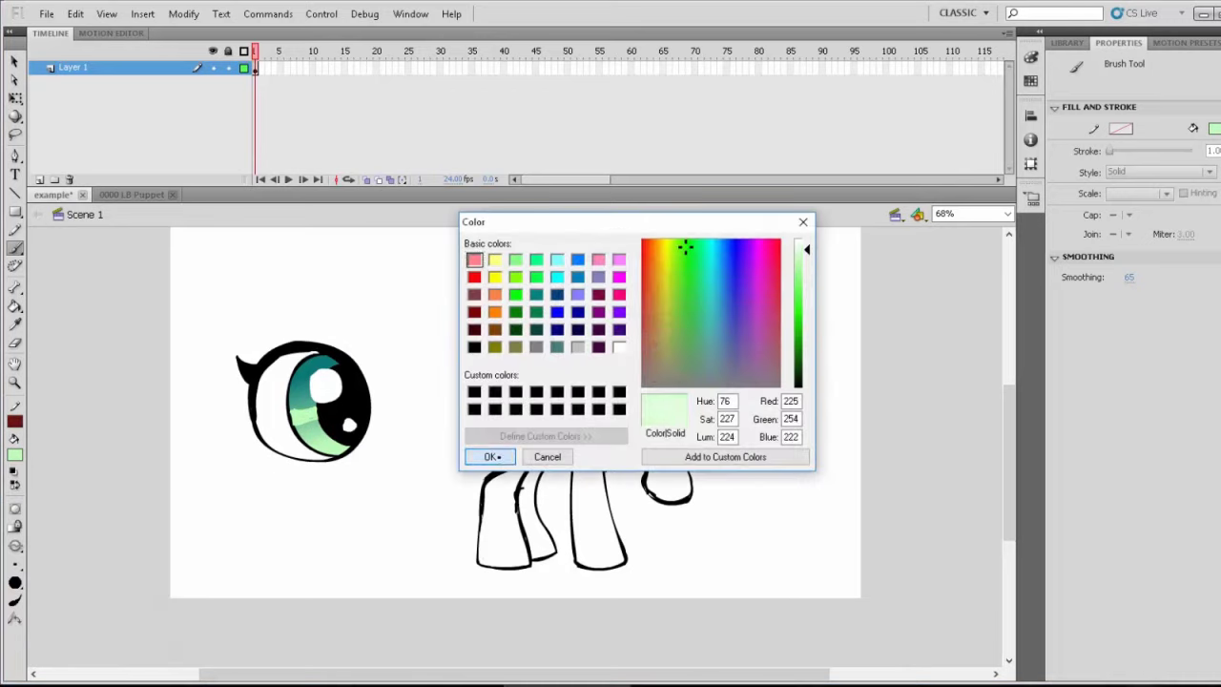
click(490, 457)
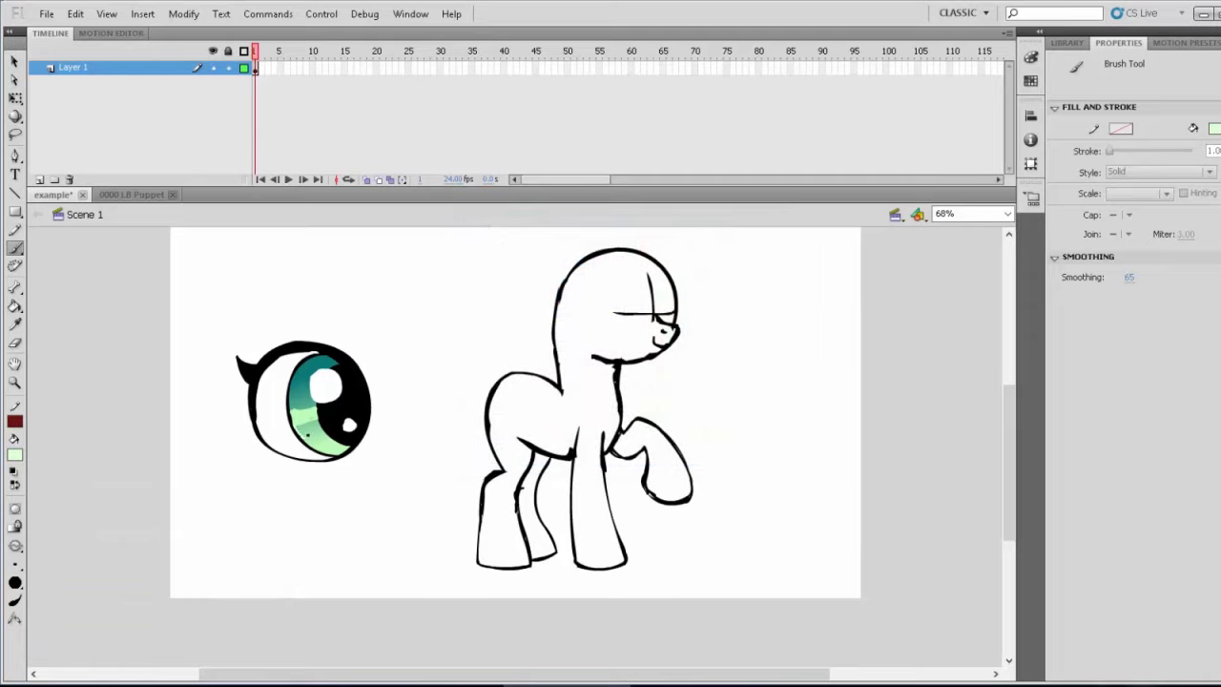
mouse_move(321, 422)
mouse_down()
mouse_move(296, 429)
mouse_move(313, 425)
mouse_up()
Select the whole enlarged eye, shrink it to about 96 × 94 px and place it on the character's face
drag(207, 316, 398, 503)
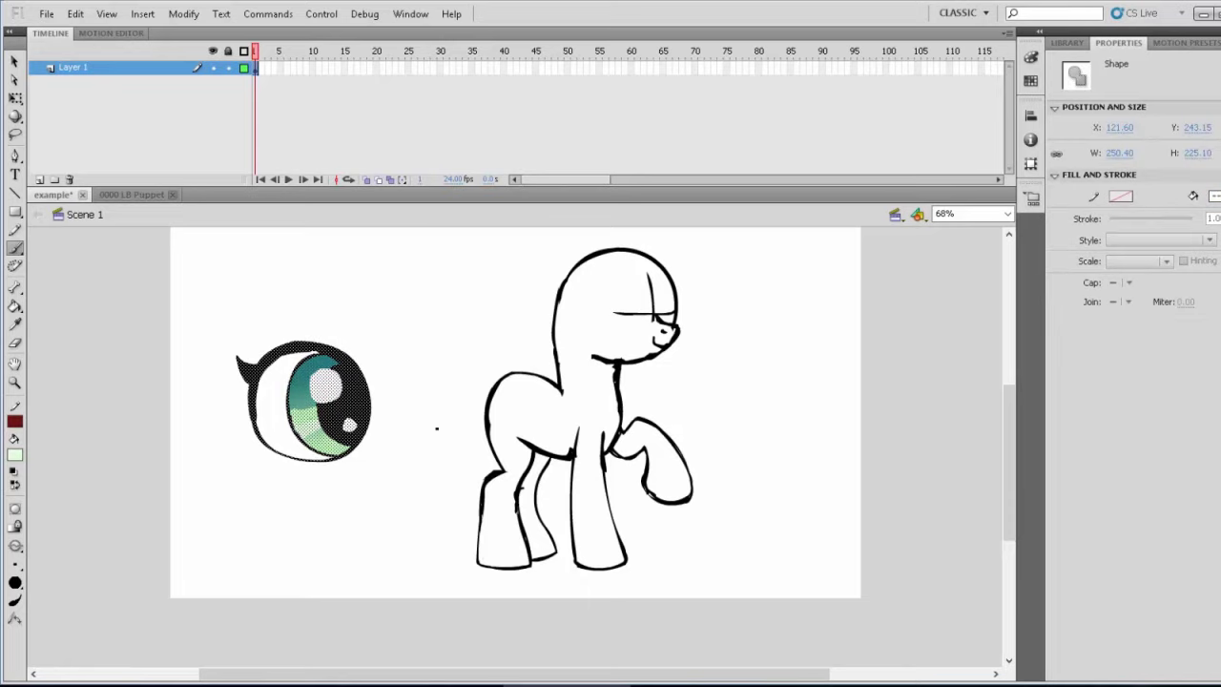
click(15, 97)
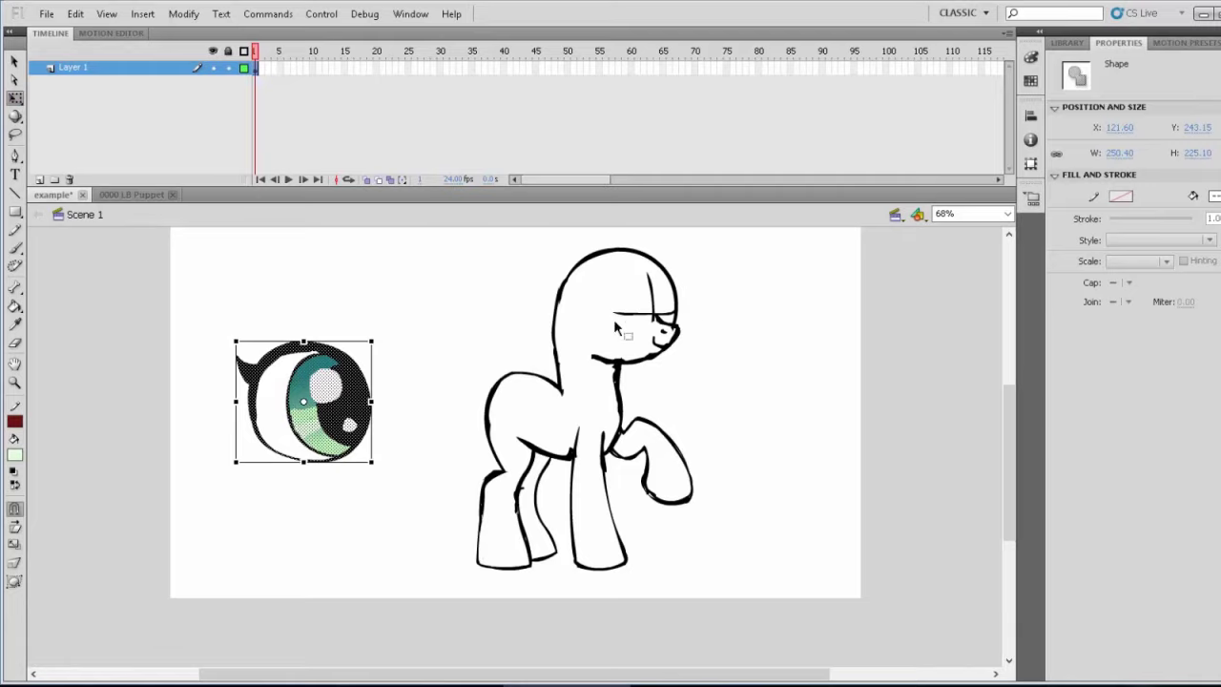
drag(373, 342, 632, 303)
mouse_move(632, 349)
mouse_down()
mouse_move(651, 339)
mouse_move(589, 345)
mouse_move(633, 341)
mouse_move(598, 316)
mouse_move(635, 334)
mouse_up()
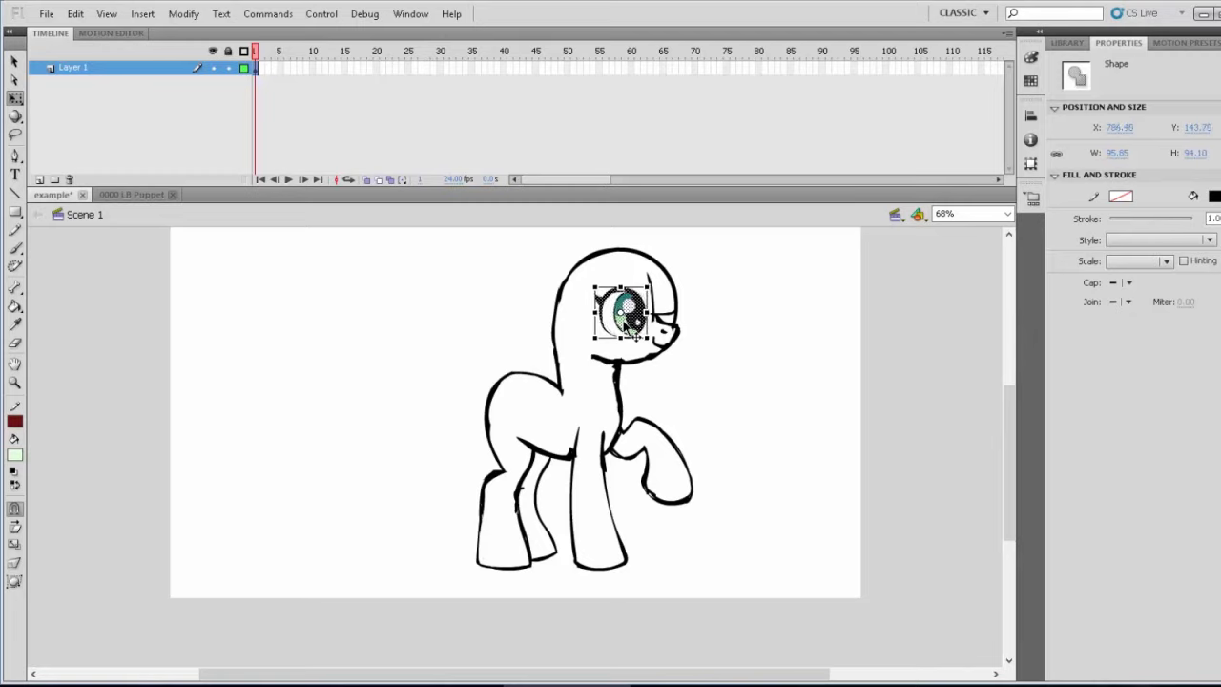
Paste a copy of the eye, mirror it, narrow it to about 41 × 72 px and position it at the far side of the face
right_click(622, 307)
click(660, 378)
click(757, 326)
right_click(760, 332)
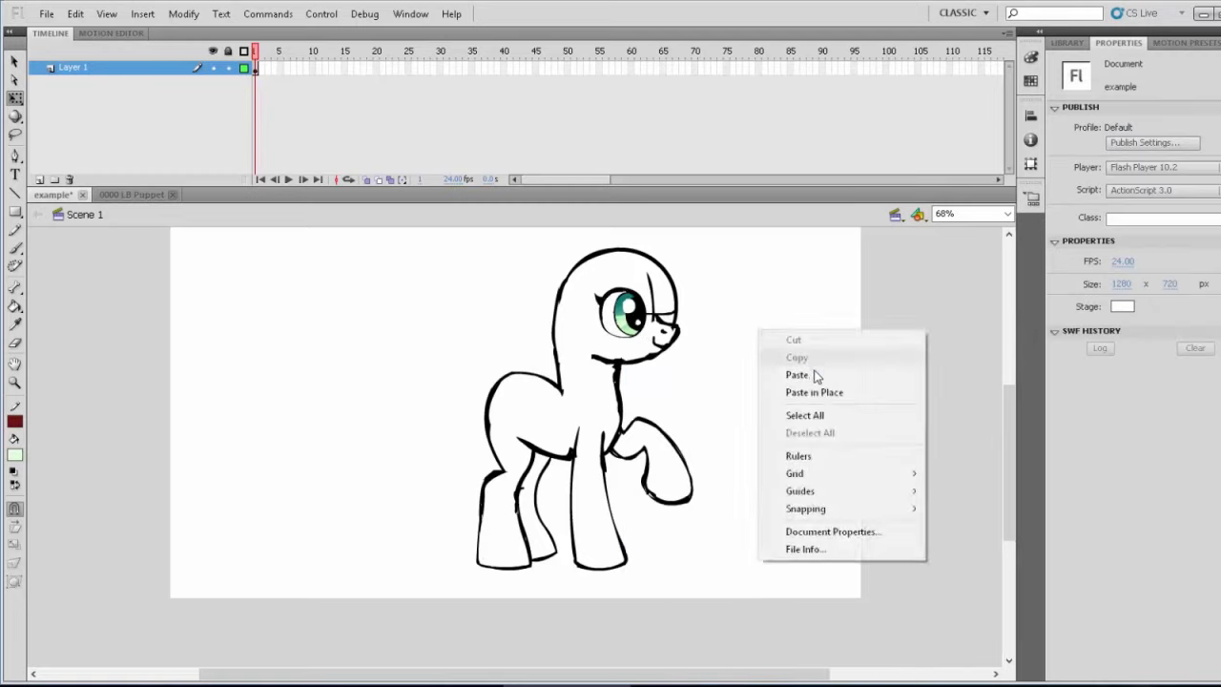
click(812, 373)
drag(488, 447, 668, 286)
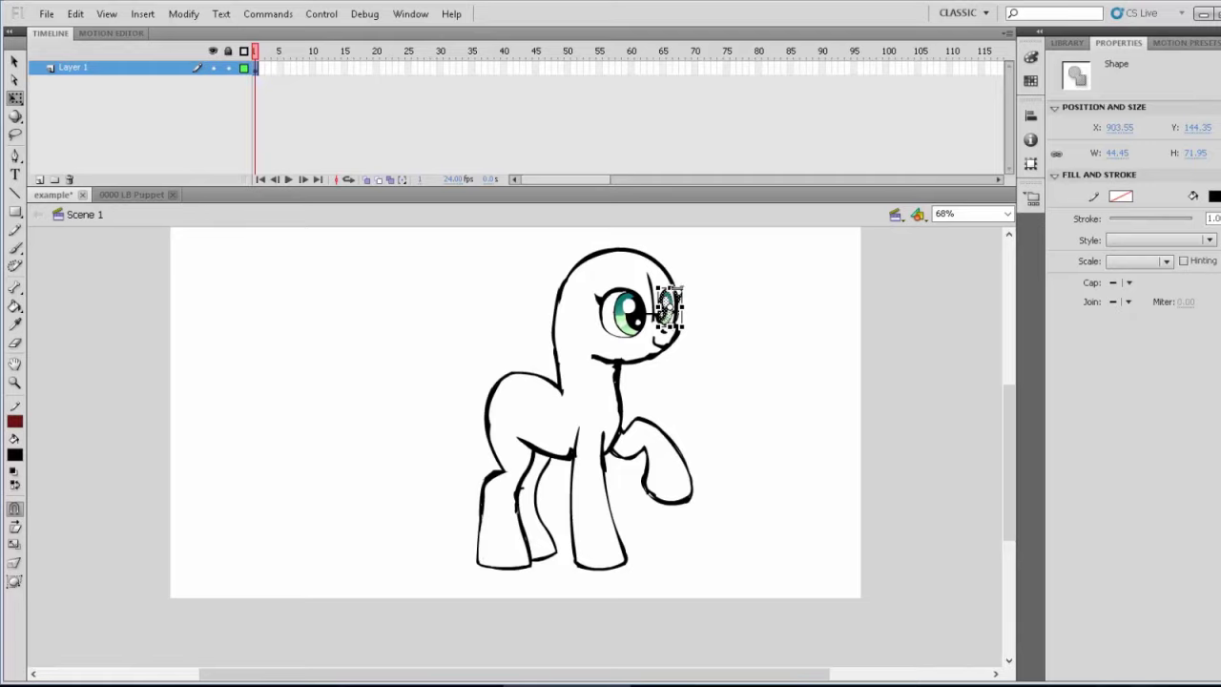
drag(683, 305, 683, 310)
Skew and resize the far eye to about 34 × 66 px so it fits inside the head outline above the muzzle
click(14, 382)
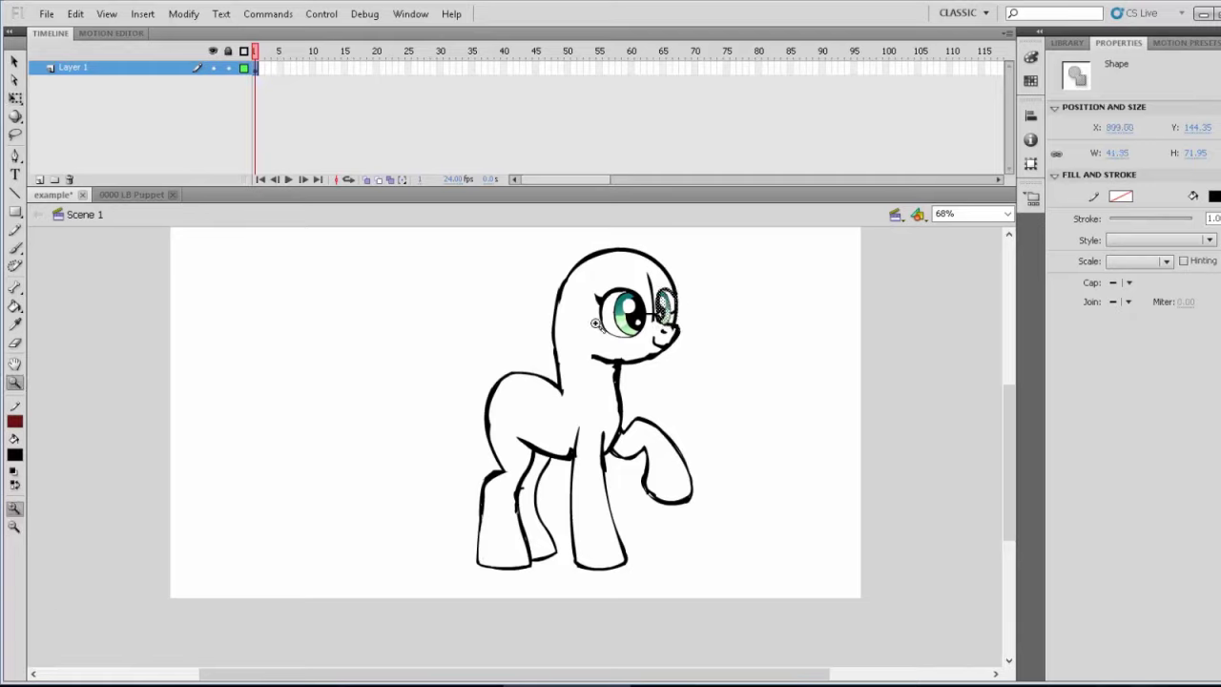
drag(597, 269, 701, 372)
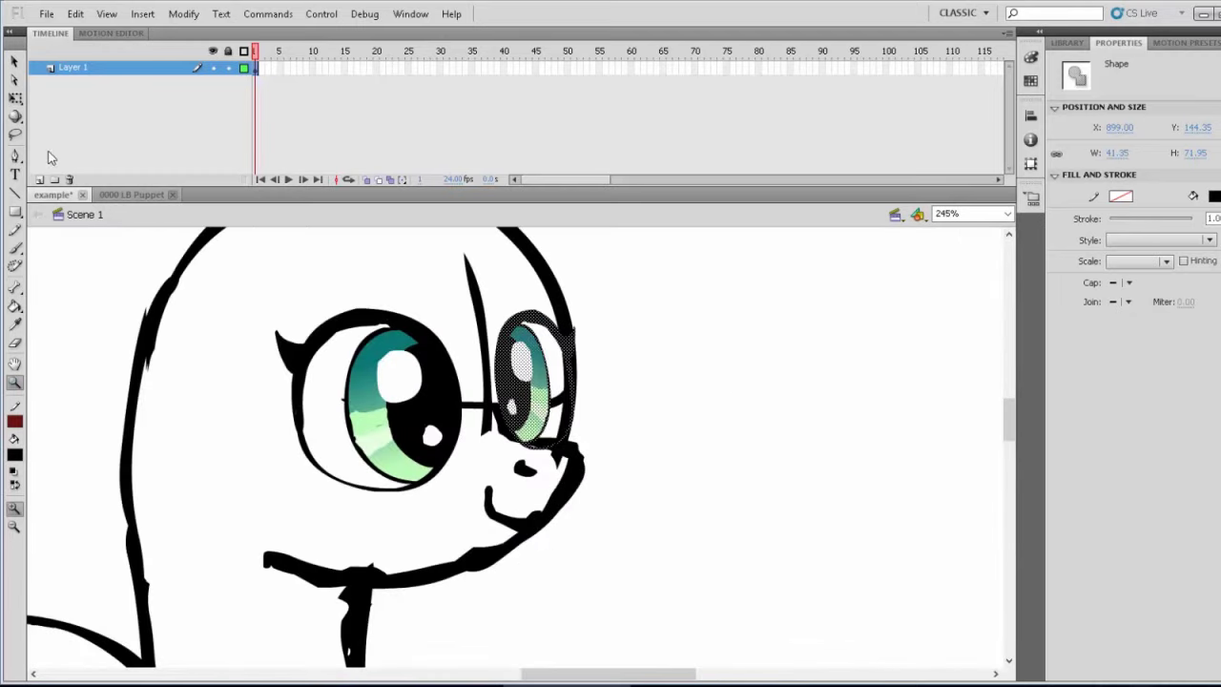
click(15, 60)
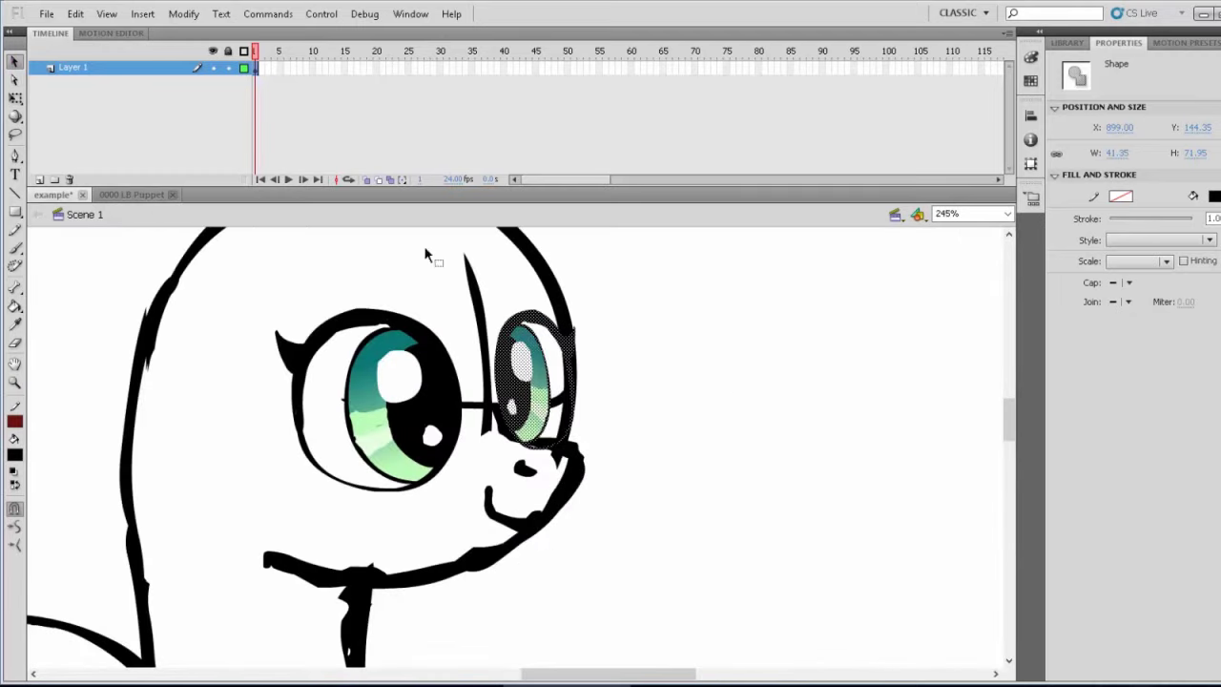
click(15, 97)
drag(547, 450, 546, 438)
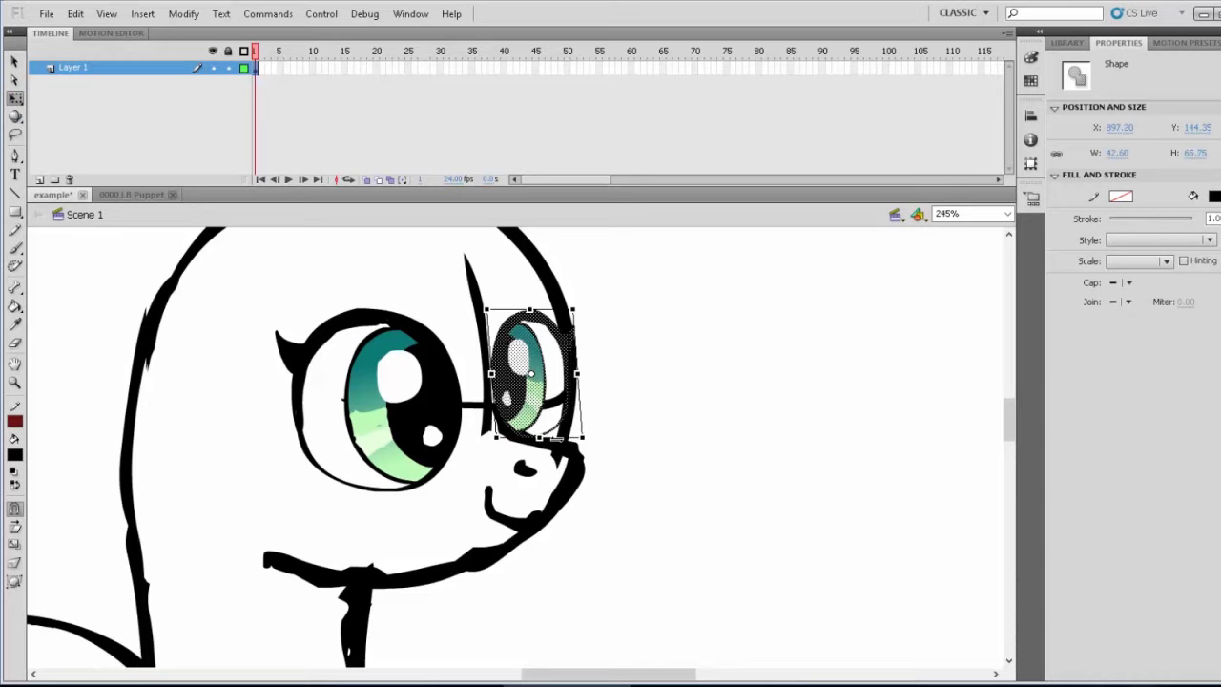
drag(493, 373, 532, 412)
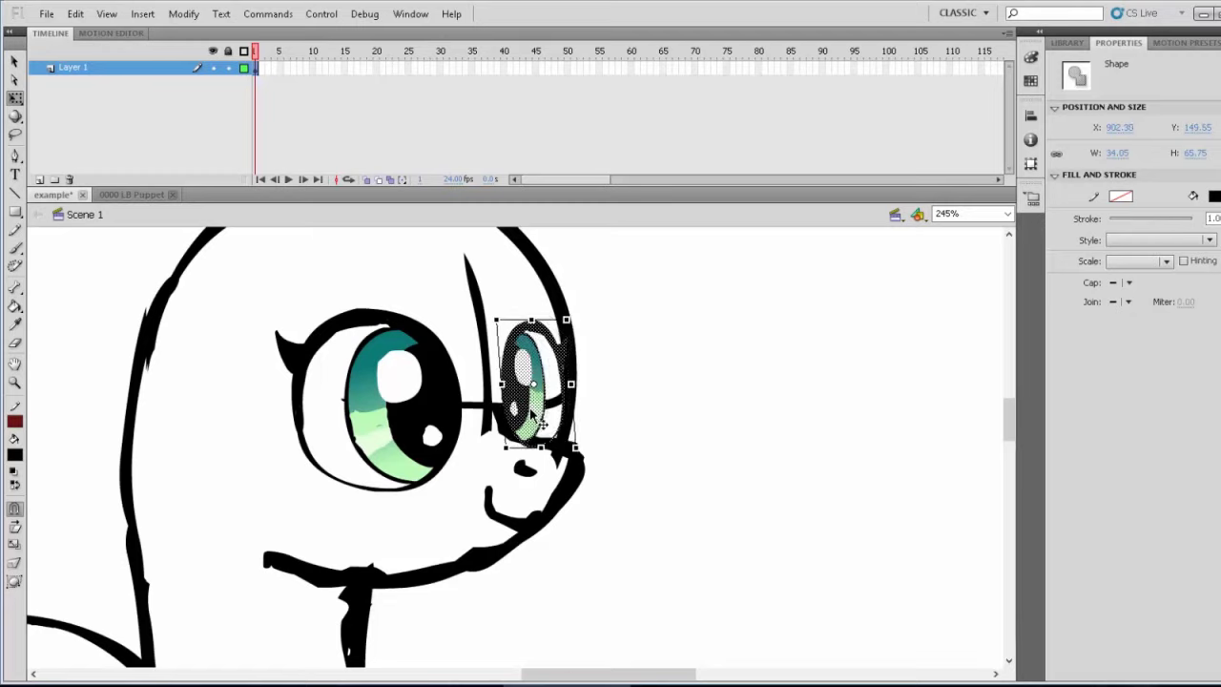
click(702, 432)
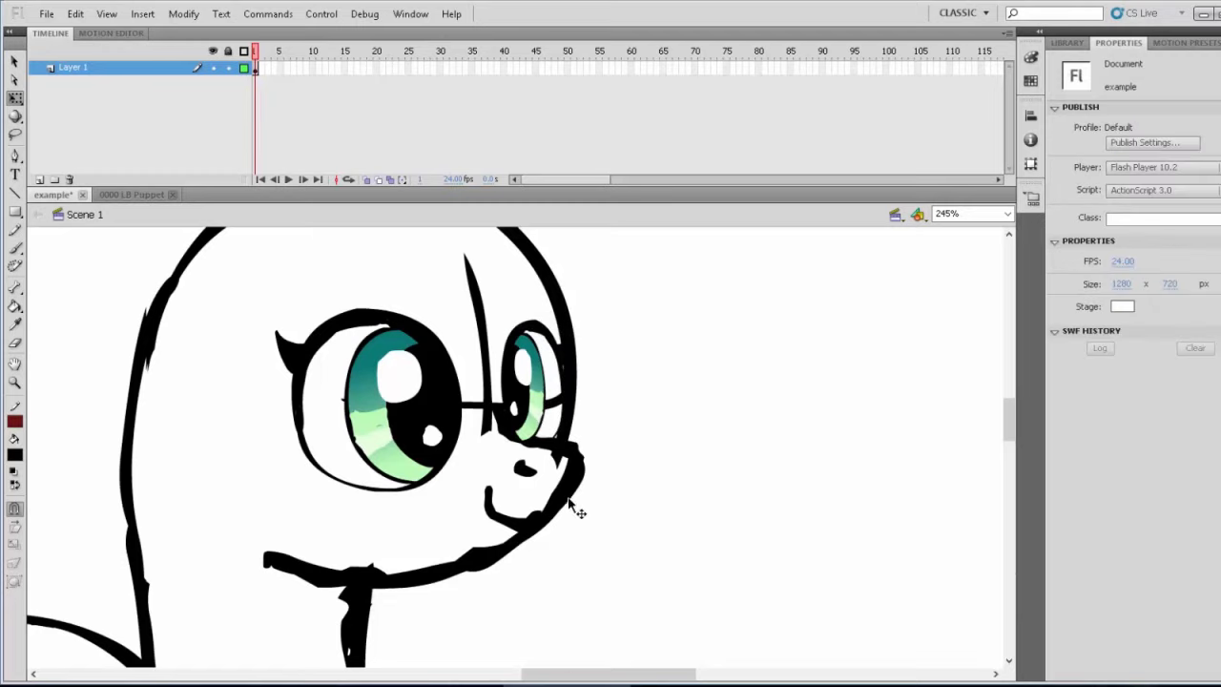
Erase the facial guidelines between the eyes and trim the rough line ends at the nose and jaw
click(14, 254)
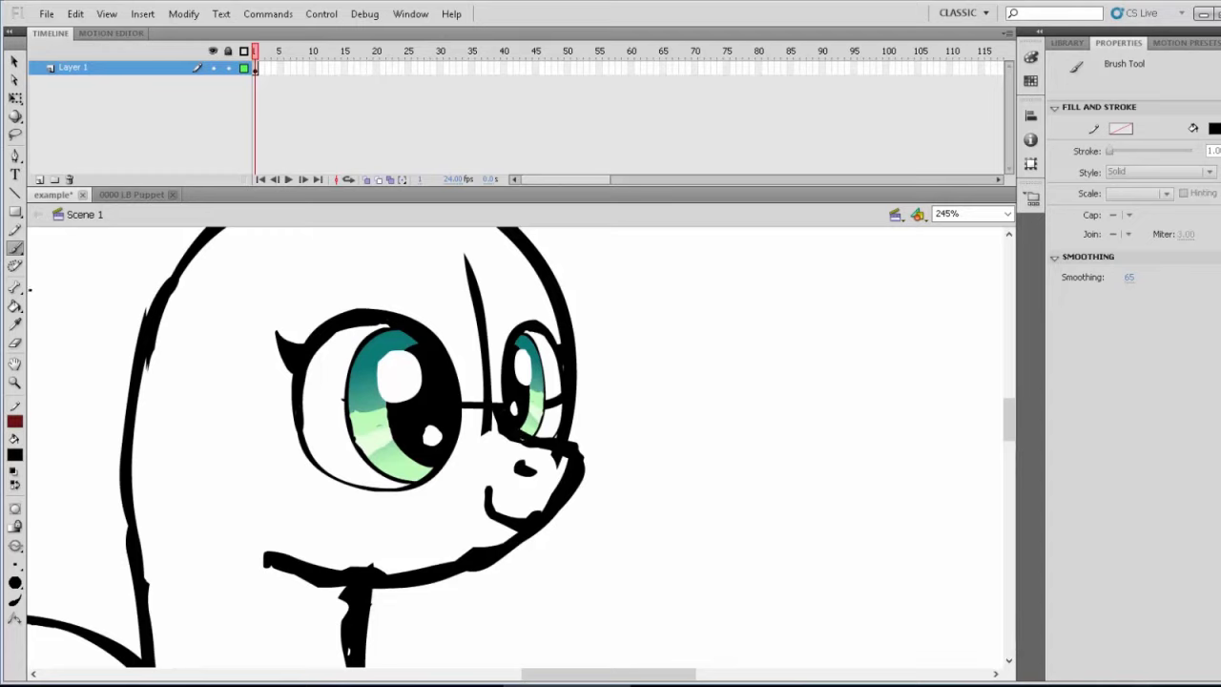
click(15, 344)
mouse_move(487, 392)
mouse_down()
mouse_move(496, 435)
mouse_move(556, 461)
mouse_move(528, 465)
mouse_move(559, 475)
mouse_move(539, 507)
mouse_move(503, 501)
mouse_move(493, 481)
mouse_move(463, 248)
mouse_up()
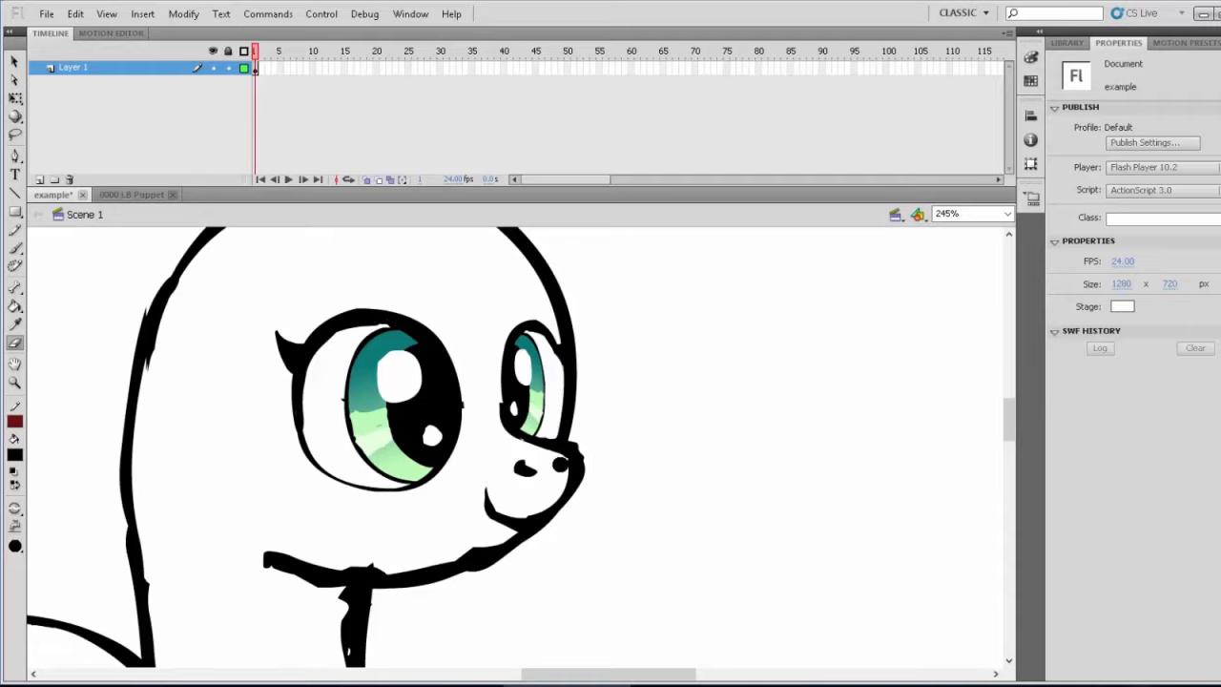
mouse_move(583, 445)
mouse_down()
mouse_move(588, 467)
mouse_move(583, 445)
mouse_up()
mouse_move(258, 546)
mouse_down()
mouse_move(342, 568)
mouse_move(424, 553)
mouse_move(289, 566)
mouse_move(247, 544)
mouse_move(269, 571)
mouse_move(327, 599)
mouse_move(260, 567)
mouse_up()
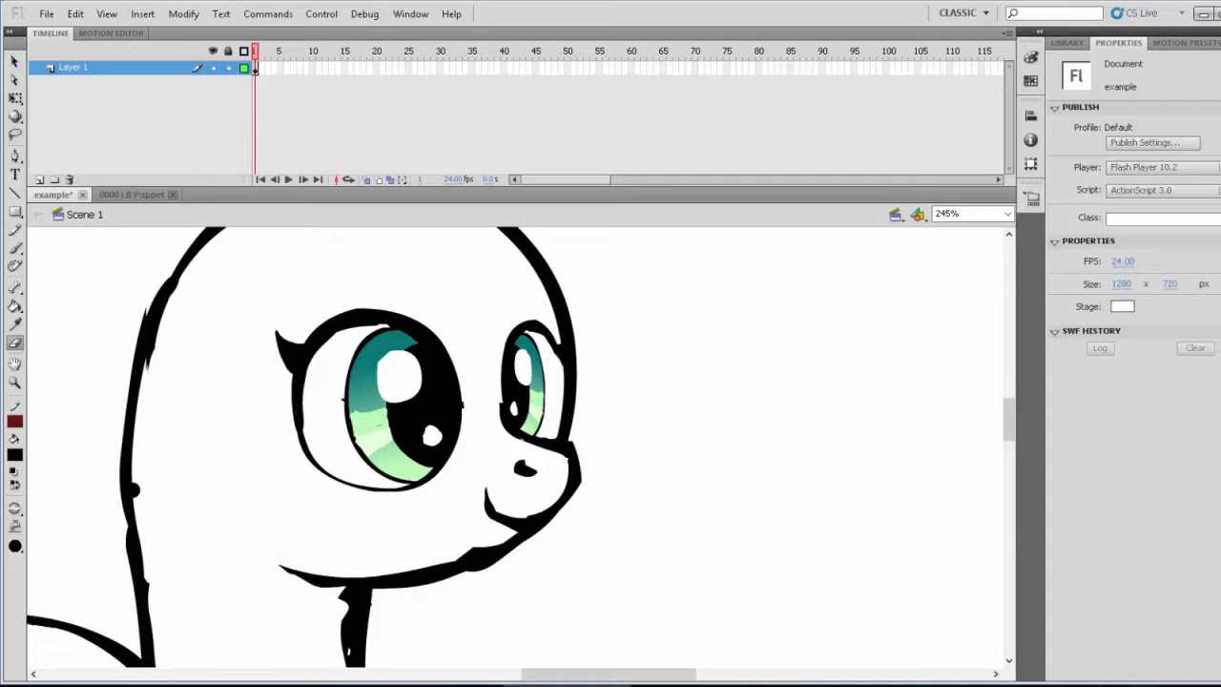
Try out a large pointed ear shape beside the head with the Brush tool, and undo it
click(14, 381)
alt+click(425, 463)
alt+click(462, 490)
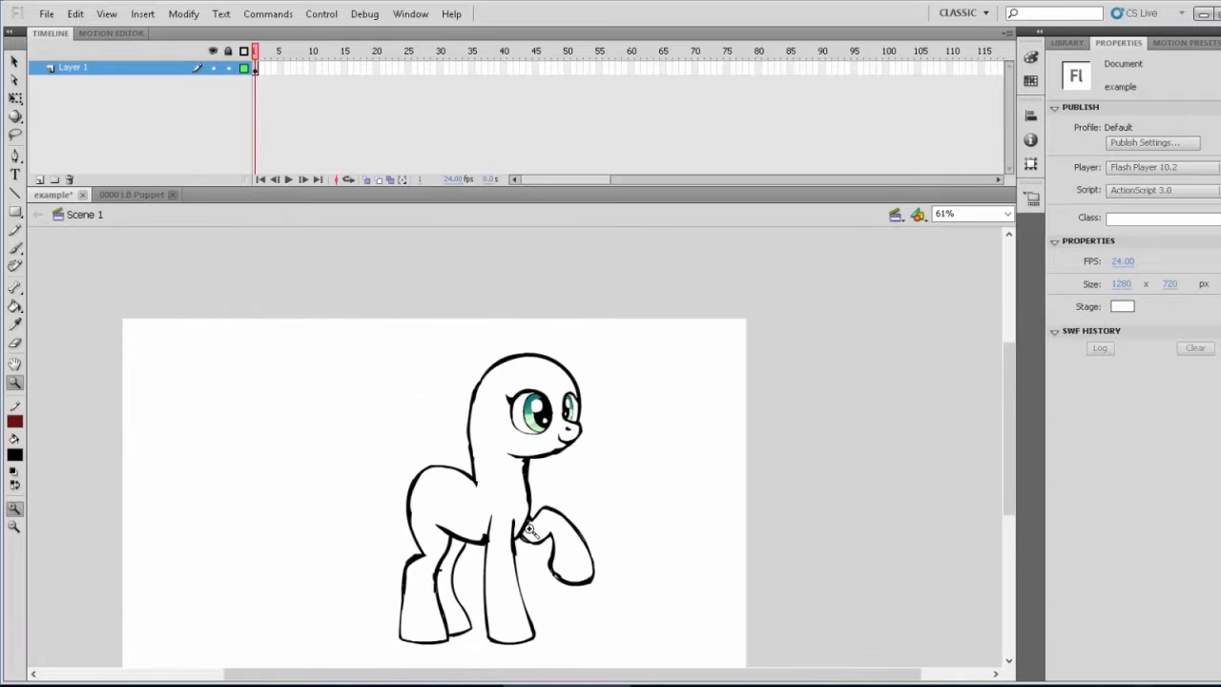
click(14, 247)
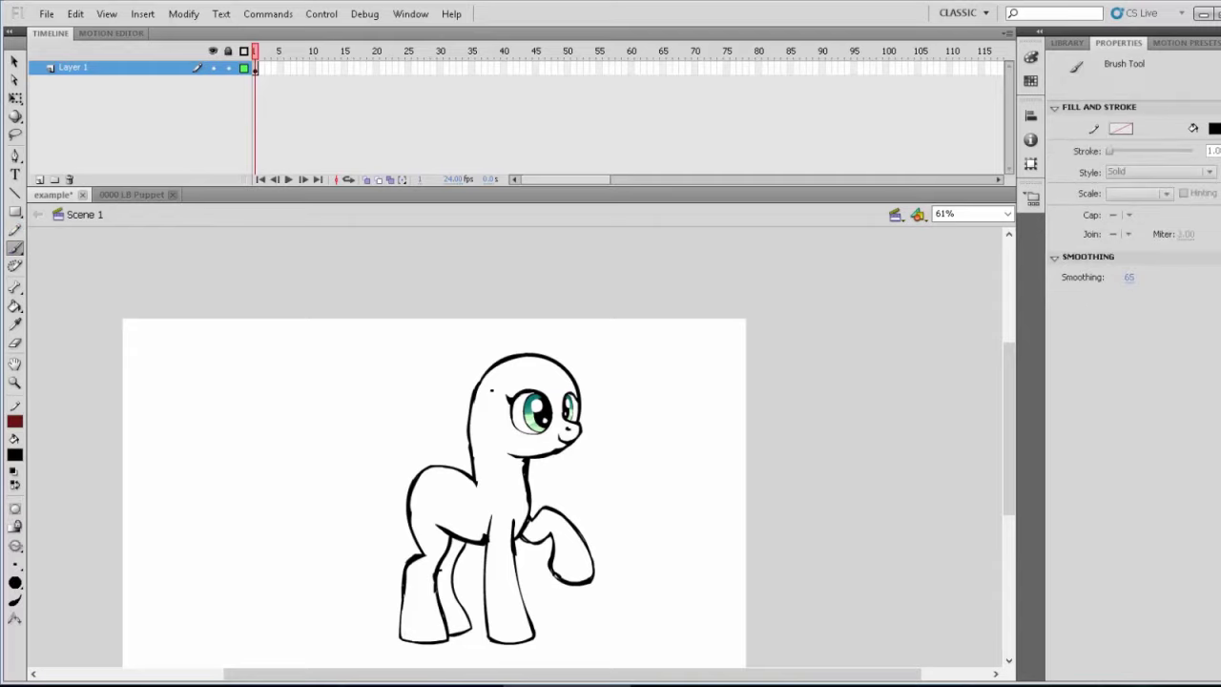
mouse_move(410, 363)
mouse_down()
mouse_move(441, 416)
mouse_move(356, 360)
mouse_move(383, 281)
mouse_move(445, 431)
mouse_up()
key(ctrl+z)
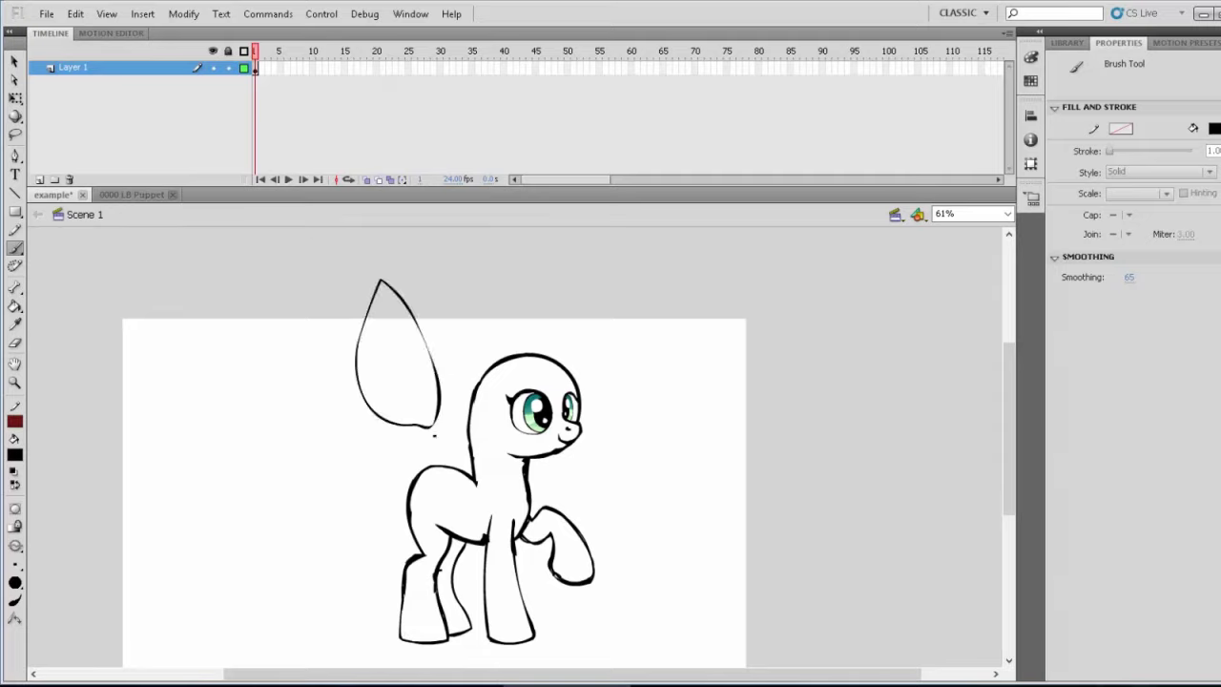
key(ctrl+z)
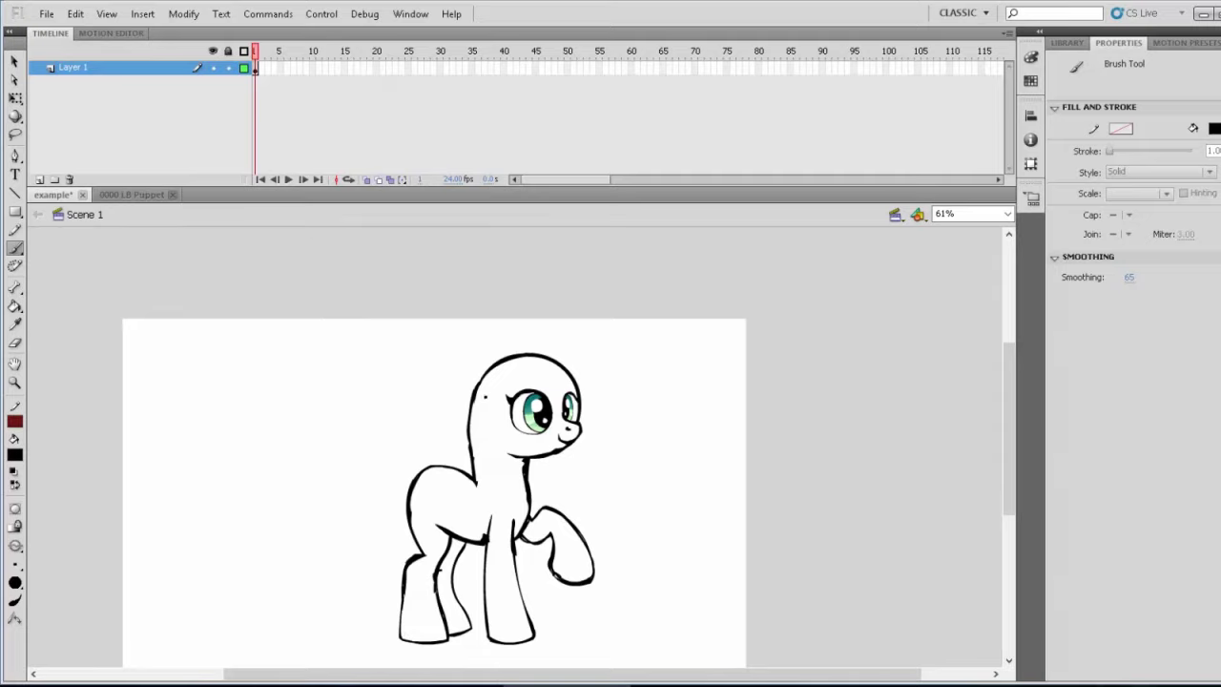
Try a small pointed ear with an inner line on top of the head, and undo its strokes
mouse_move(486, 395)
mouse_down()
mouse_move(484, 341)
mouse_move(504, 353)
mouse_move(509, 378)
mouse_move(488, 334)
mouse_move(482, 398)
mouse_up()
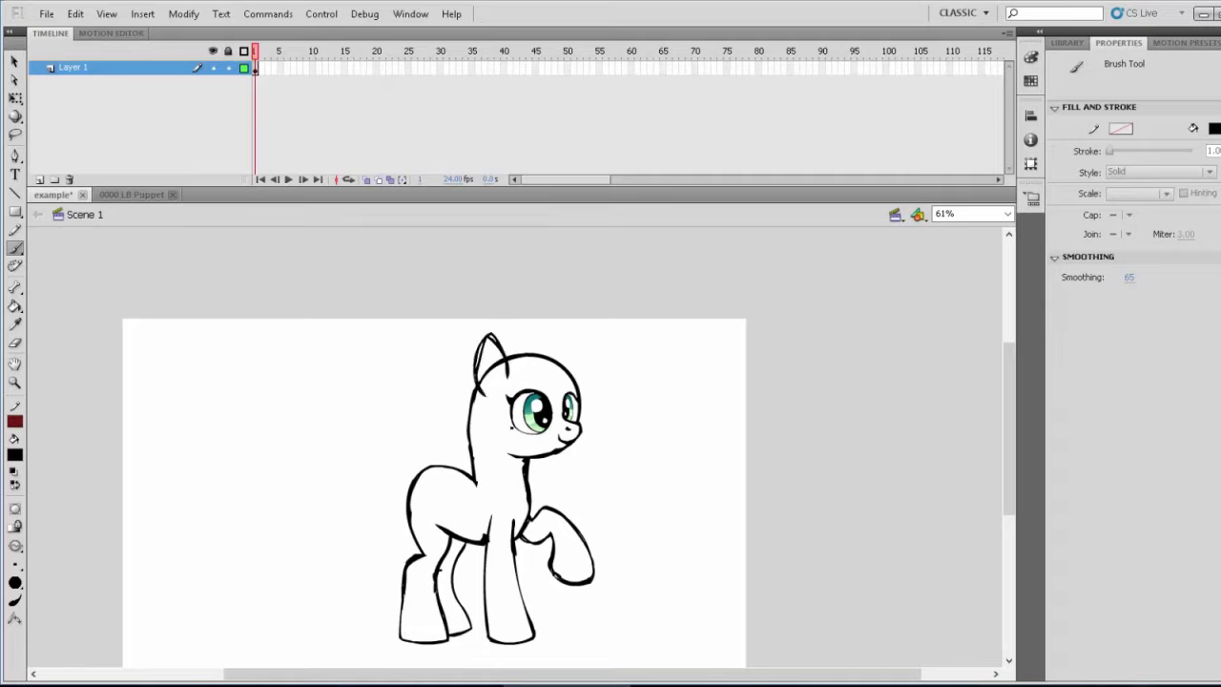
drag(488, 355, 493, 388)
key(ctrl+z)
key(ctrl+z)
key(ctrl+z)
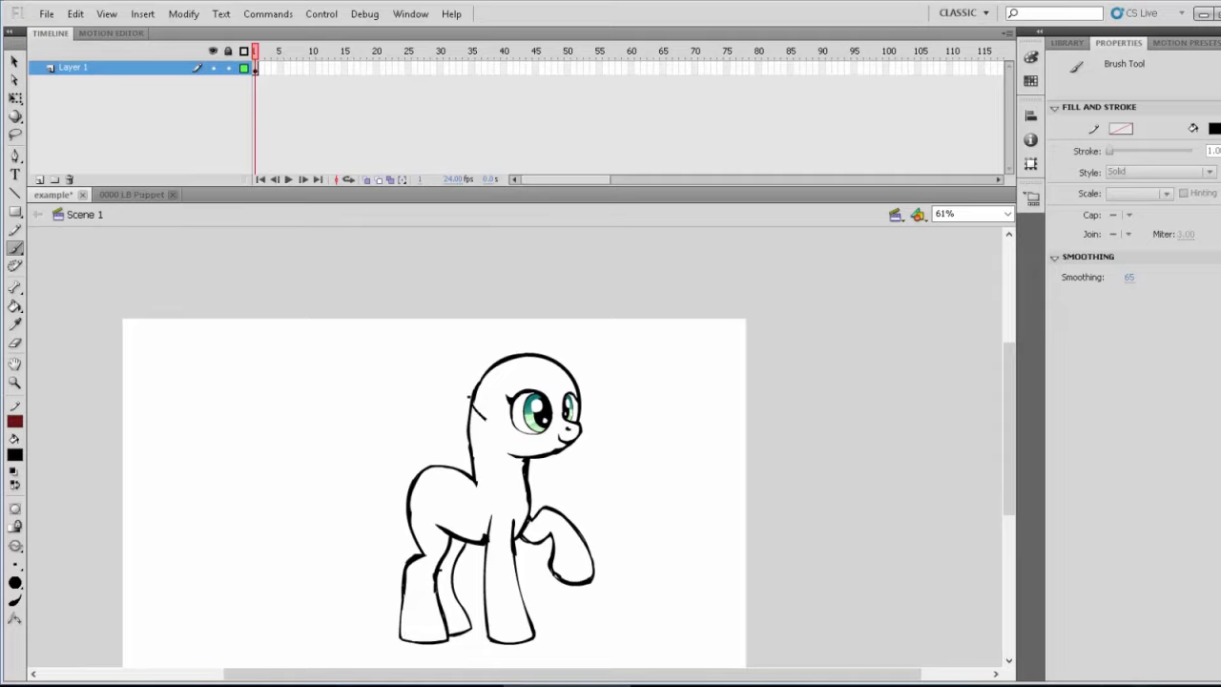
Draw a large pointed ear with an inner fold on the back of the head and delete the head outline inside it
mouse_move(468, 396)
mouse_down()
mouse_move(466, 317)
mouse_move(511, 376)
mouse_move(460, 398)
mouse_move(463, 310)
mouse_move(510, 361)
mouse_move(512, 376)
mouse_move(505, 358)
mouse_move(481, 377)
mouse_up()
key(ctrl+z)
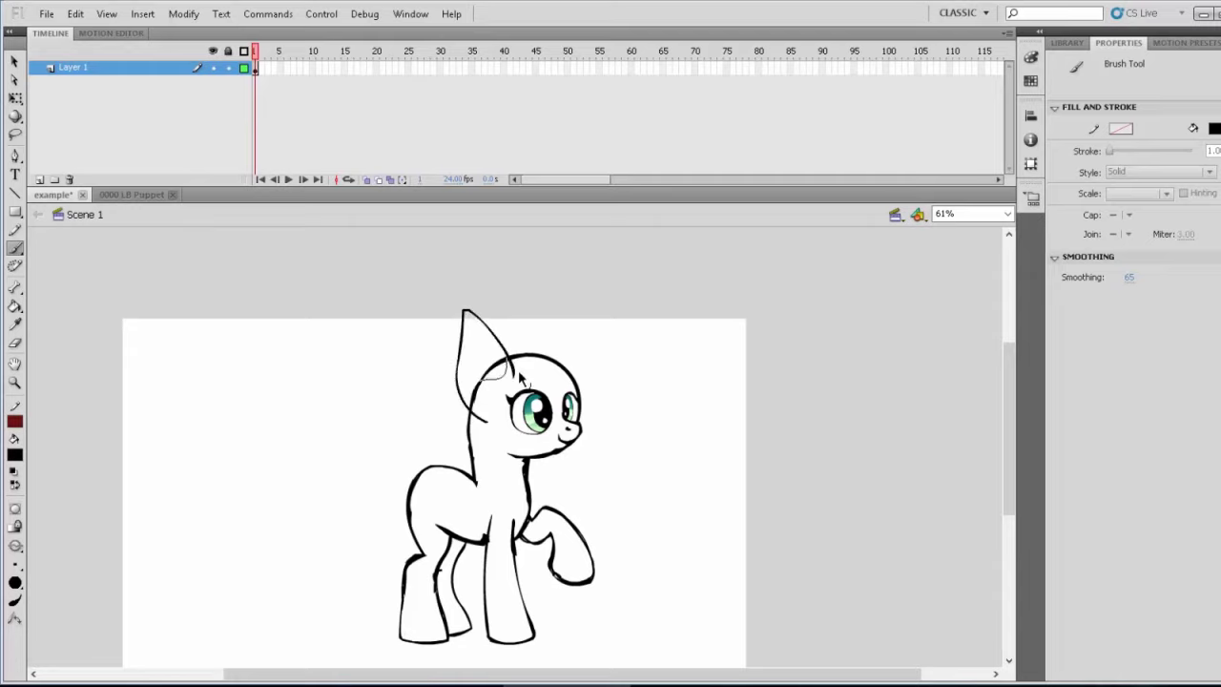
key(Delete)
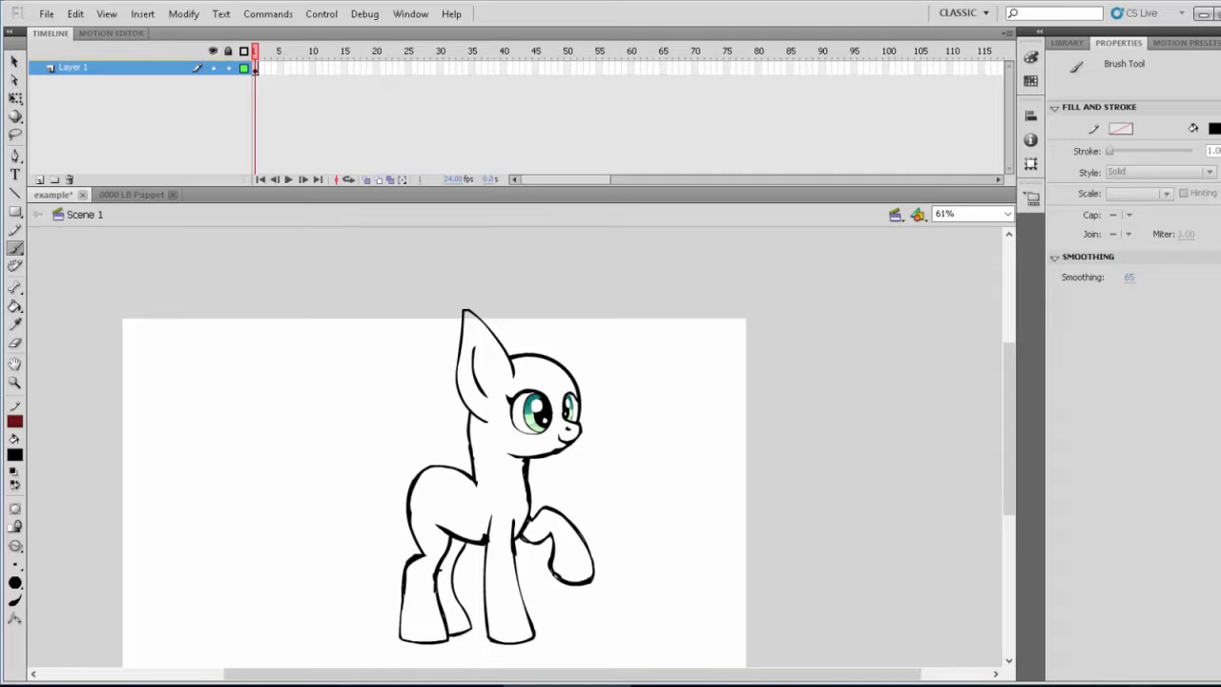
Draw curved hoof outlines at the ends of all four legs, including the raised front one
drag(567, 579, 592, 560)
mouse_move(507, 637)
mouse_down()
mouse_move(517, 616)
mouse_move(533, 636)
mouse_up()
mouse_move(417, 640)
mouse_down()
mouse_move(437, 614)
mouse_move(447, 633)
mouse_move(464, 617)
mouse_up()
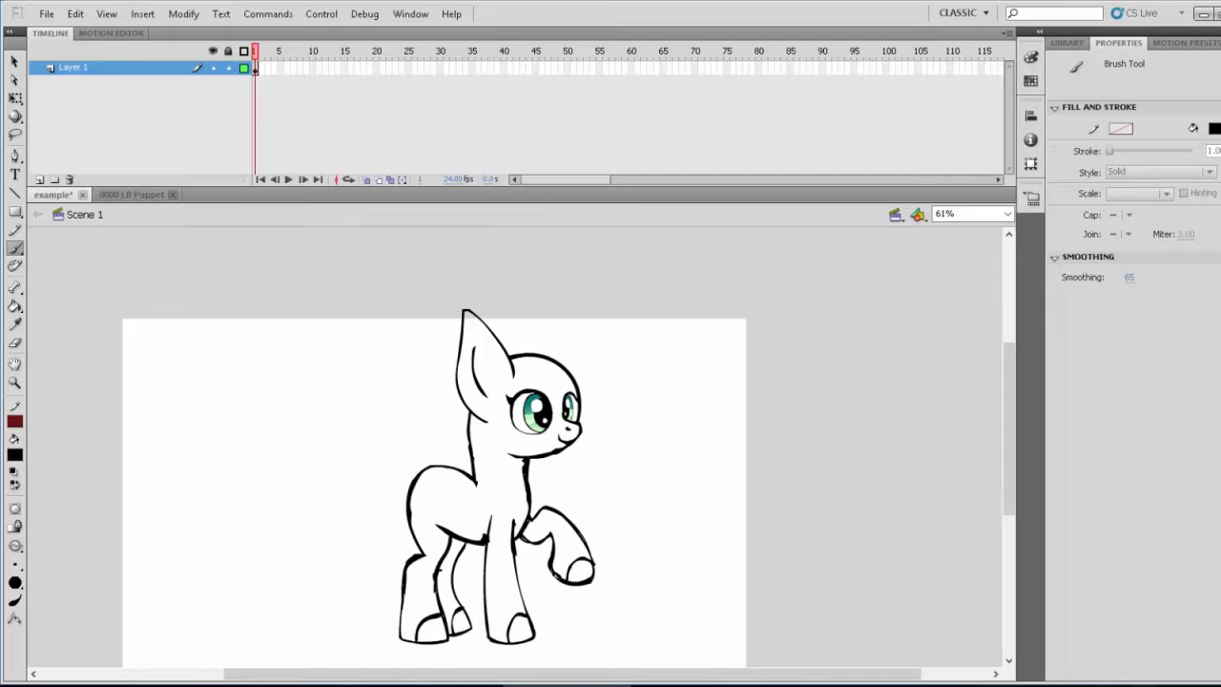
Draw a pointed horn with diagonal spiral stripes on the forehead, clearing stray strokes and the head outline at its base
drag(556, 387, 565, 360)
key(ctrl+z)
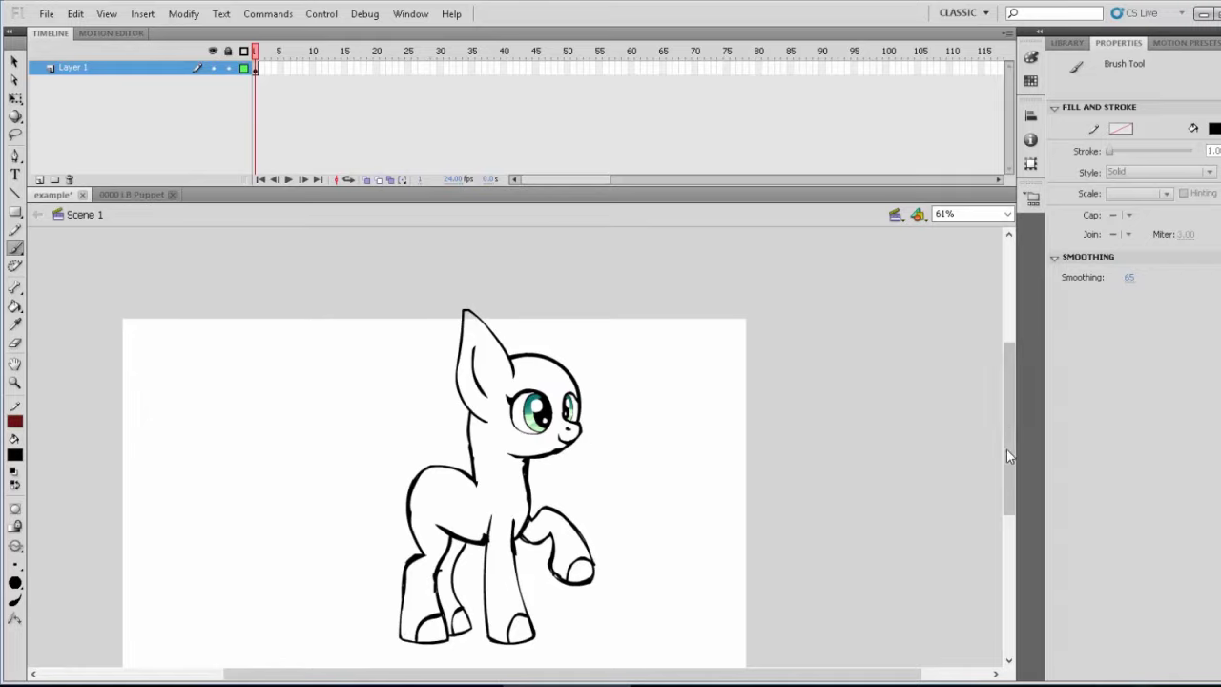
scroll(1007, 446, down, 2)
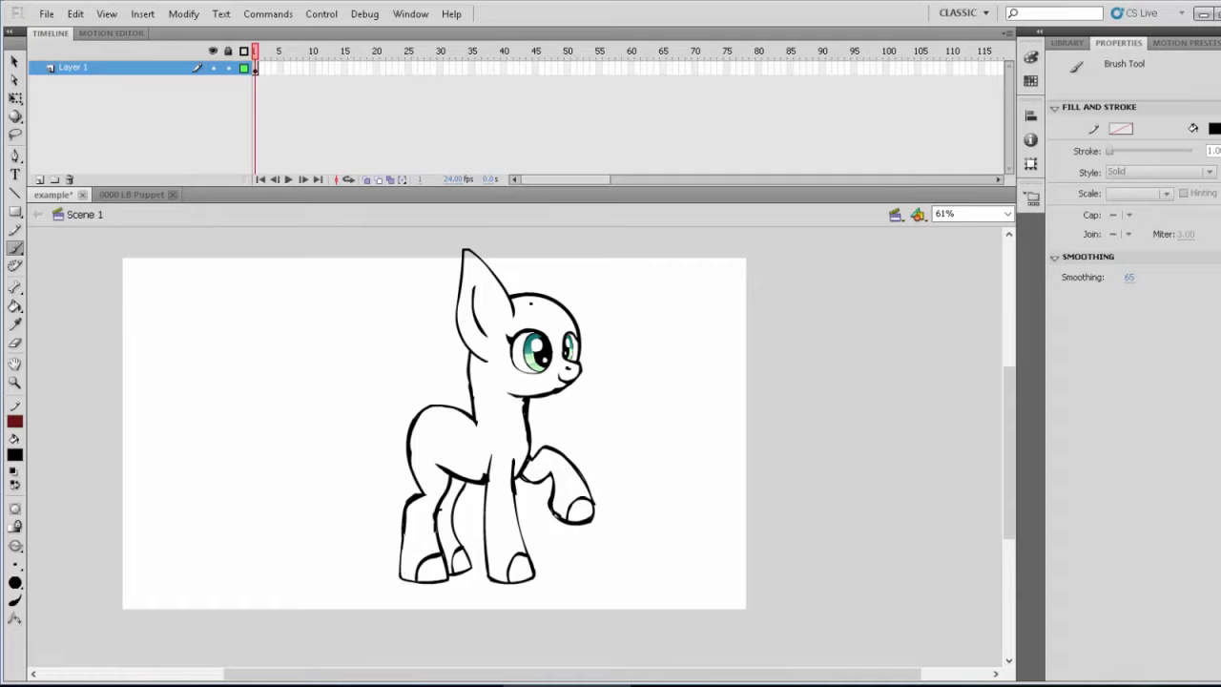
mouse_move(530, 303)
mouse_down()
mouse_move(571, 254)
mouse_move(553, 312)
mouse_move(555, 301)
mouse_move(530, 318)
mouse_up()
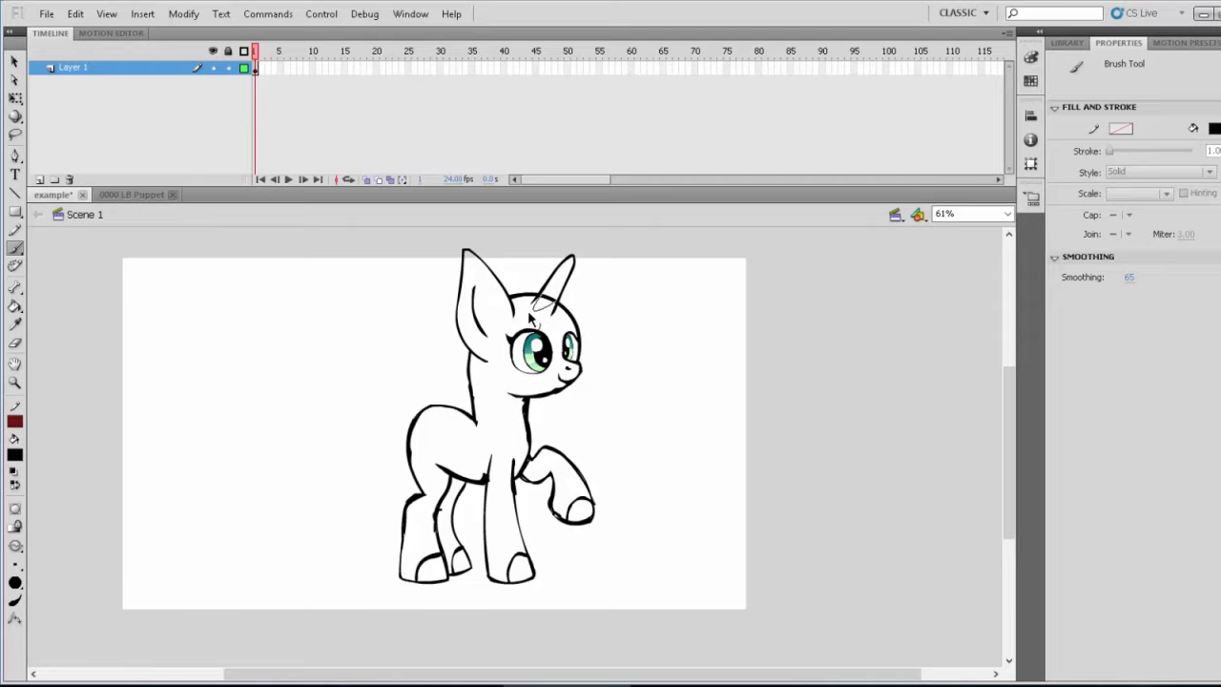
key(ctrl+z)
mouse_move(562, 311)
mouse_down()
mouse_move(559, 325)
mouse_move(538, 315)
mouse_move(571, 264)
mouse_up()
mouse_move(336, 425)
mouse_down()
mouse_move(275, 322)
mouse_move(302, 420)
mouse_move(263, 483)
mouse_move(335, 521)
mouse_move(370, 448)
mouse_up()
key(ctrl+z)
mouse_move(340, 400)
mouse_down()
mouse_move(255, 334)
mouse_move(227, 397)
mouse_move(385, 497)
mouse_up()
key(ctrl+z)
Draw a feathered wing beside the body, with five long outer feathers, a curved leading edge and an inner row of small scalloped feathers
mouse_move(321, 374)
mouse_down()
mouse_move(295, 297)
mouse_move(269, 273)
mouse_move(261, 303)
mouse_move(303, 392)
mouse_up()
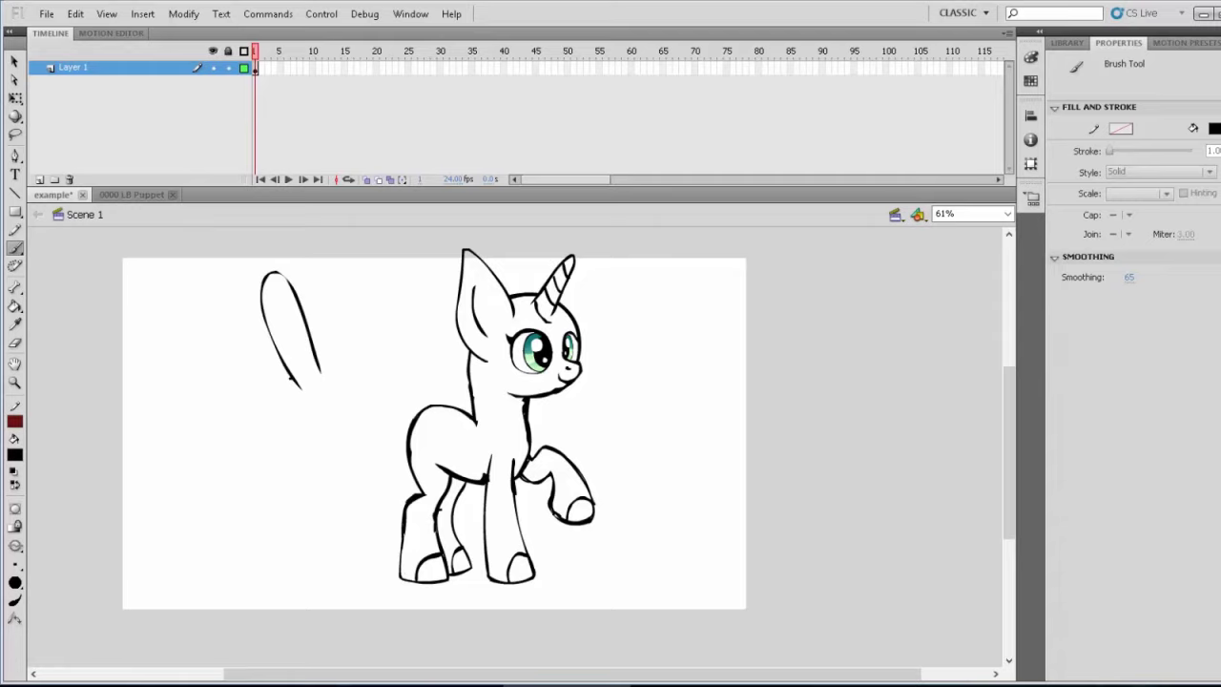
mouse_move(296, 382)
mouse_down()
mouse_move(237, 331)
mouse_move(227, 357)
mouse_move(287, 424)
mouse_move(250, 397)
mouse_move(224, 412)
mouse_move(284, 454)
mouse_move(239, 456)
mouse_move(288, 484)
mouse_move(269, 494)
mouse_move(311, 514)
mouse_up()
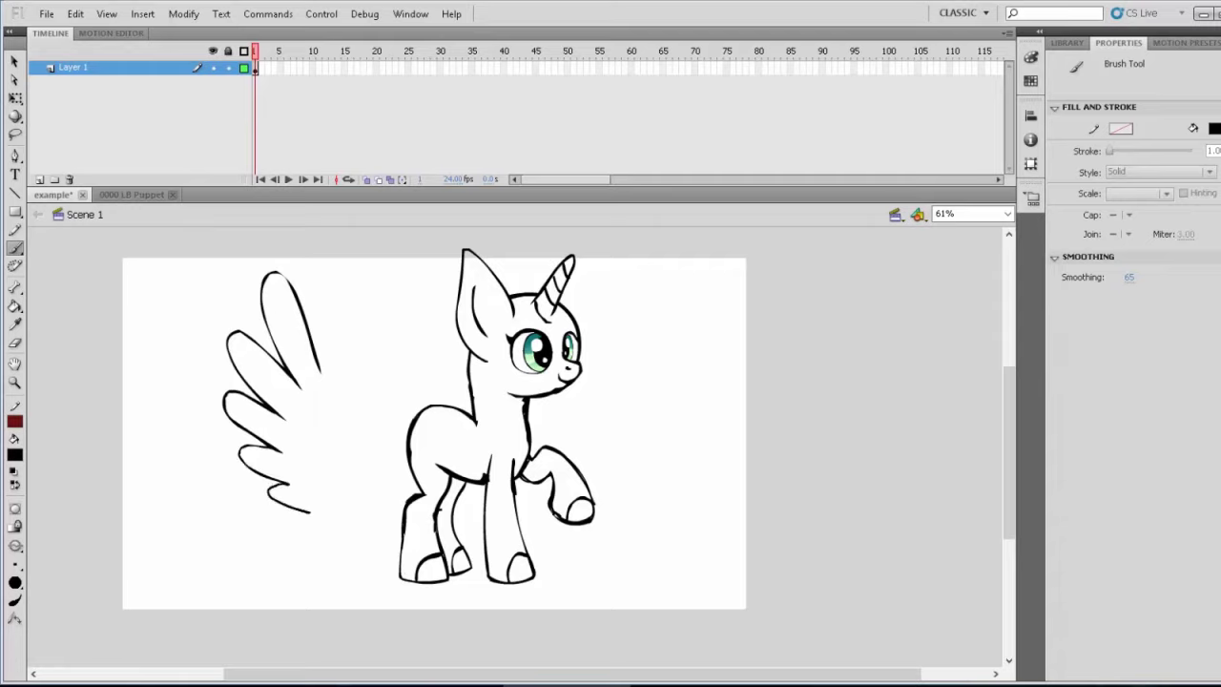
drag(319, 368, 349, 500)
mouse_move(318, 405)
mouse_down()
mouse_move(288, 433)
mouse_move(306, 445)
mouse_move(290, 458)
mouse_move(321, 506)
mouse_up()
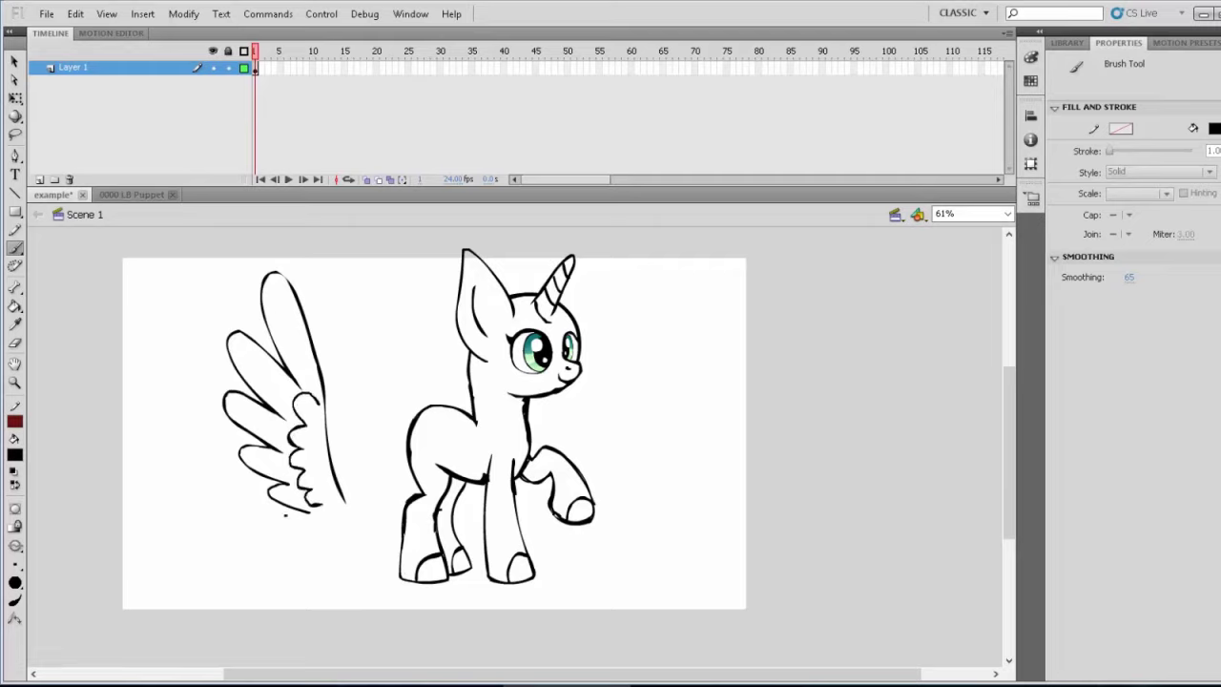
Sketch a second wing construction beside the first one, with radiating guide lines from a bent wing bone and feather outlines around them
mouse_move(111, 314)
mouse_down()
mouse_move(183, 438)
mouse_move(173, 487)
mouse_move(207, 523)
mouse_up()
mouse_move(159, 404)
mouse_down()
mouse_move(145, 451)
mouse_move(158, 486)
mouse_move(195, 510)
mouse_up()
drag(77, 374, 177, 439)
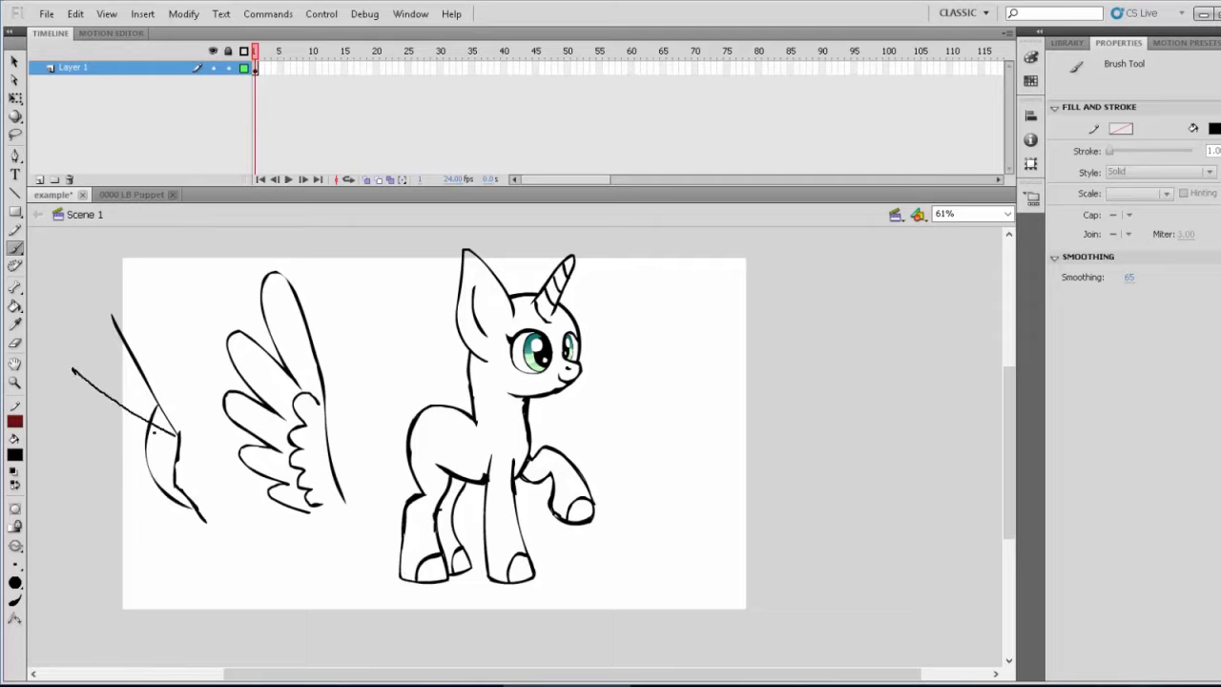
drag(86, 435, 176, 458)
drag(113, 497, 174, 466)
drag(148, 519, 181, 489)
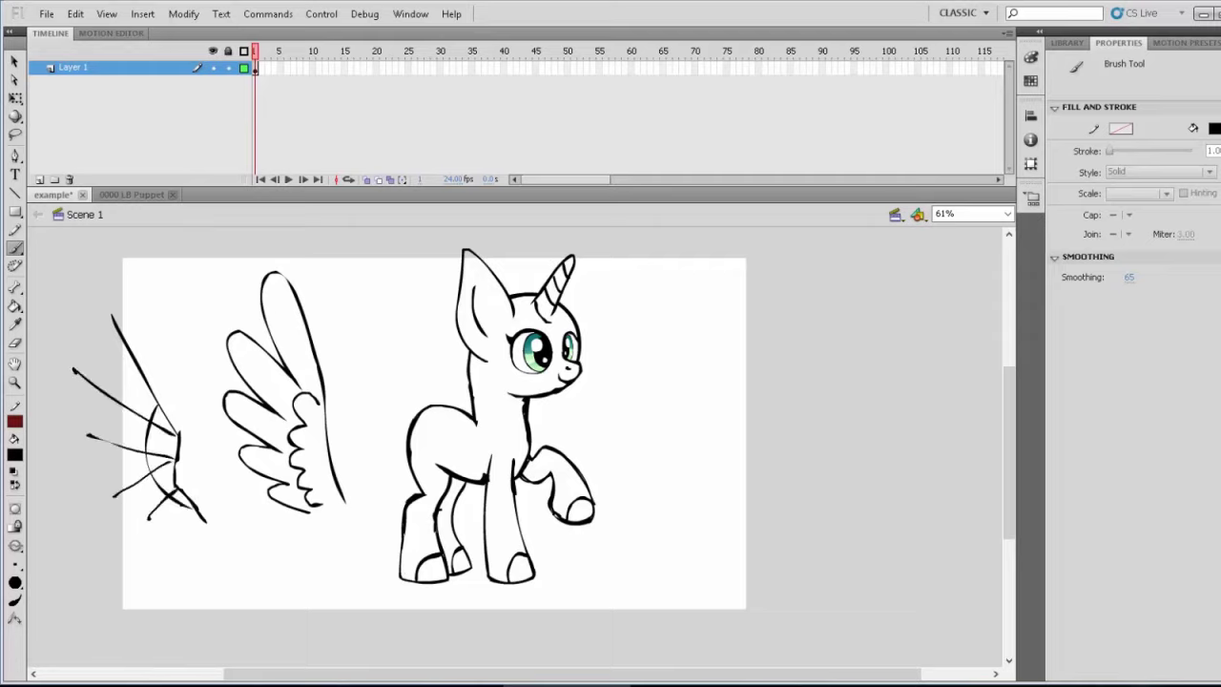
drag(177, 544, 189, 520)
mouse_move(155, 418)
mouse_down()
mouse_move(100, 309)
mouse_move(158, 380)
mouse_move(179, 434)
mouse_move(70, 357)
mouse_move(139, 435)
mouse_move(109, 496)
mouse_move(176, 525)
mouse_up()
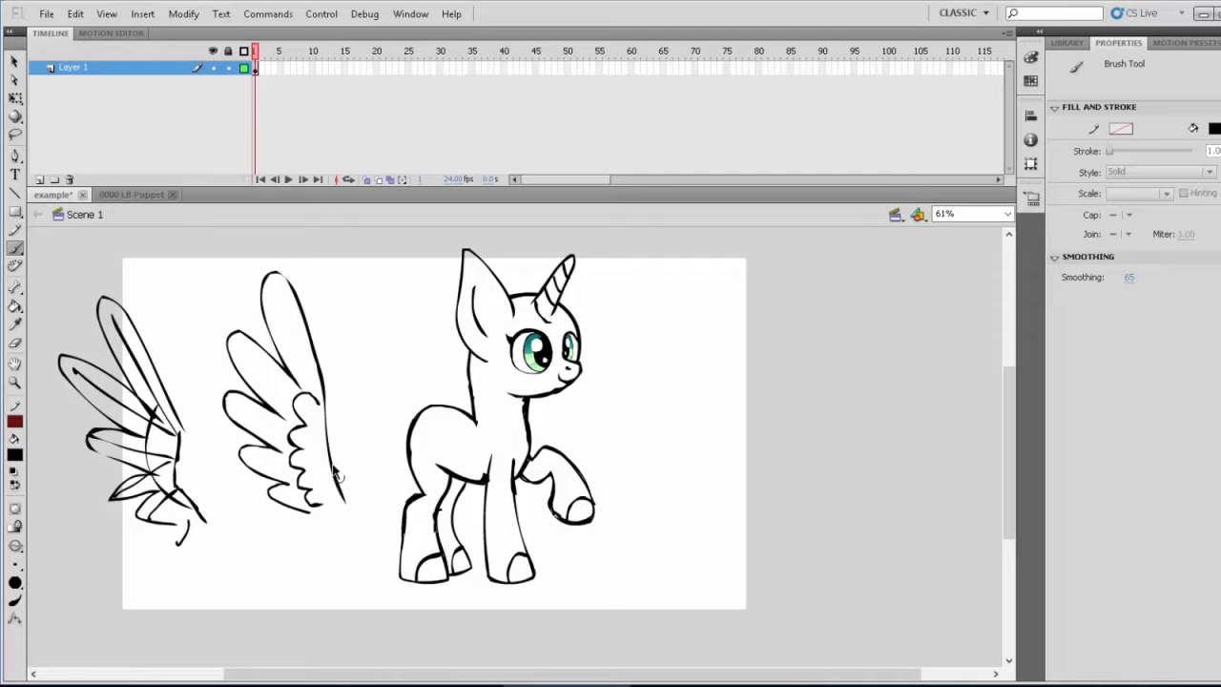
Fit the finished feathered wing onto the character's back, moving, shrinking and tilting it backwards with Free Transform
mouse_move(197, 257)
mouse_down()
mouse_move(369, 523)
mouse_move(349, 496)
mouse_move(477, 429)
mouse_move(494, 438)
mouse_up()
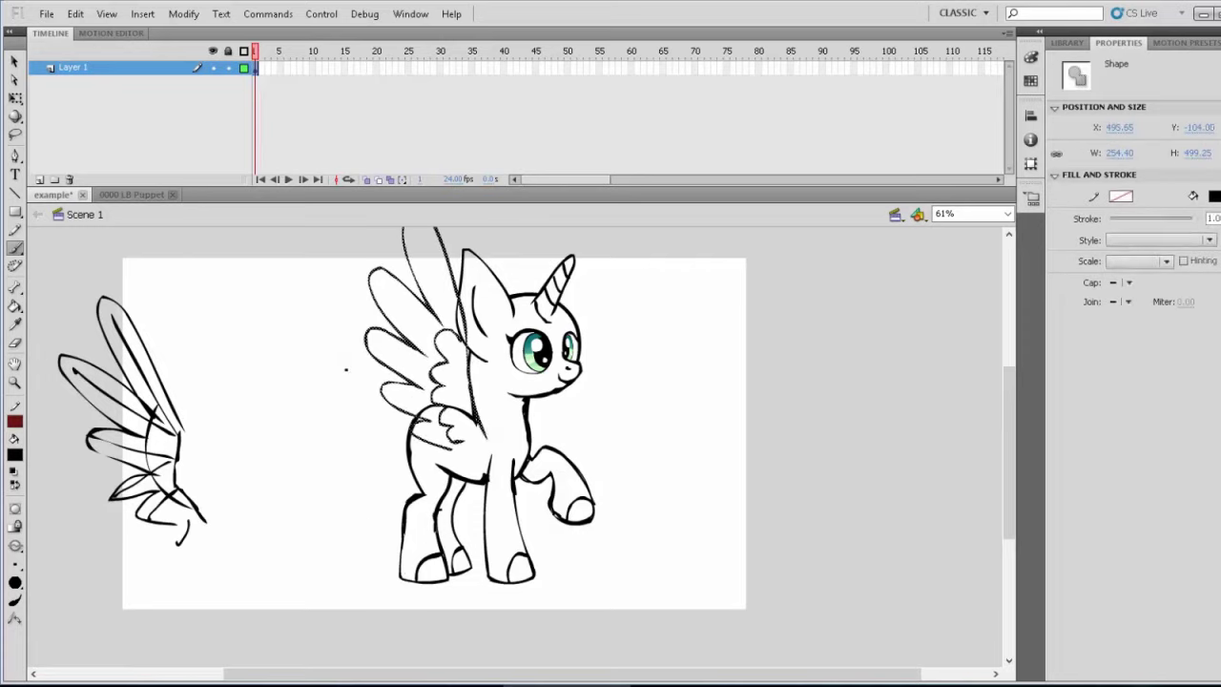
click(15, 98)
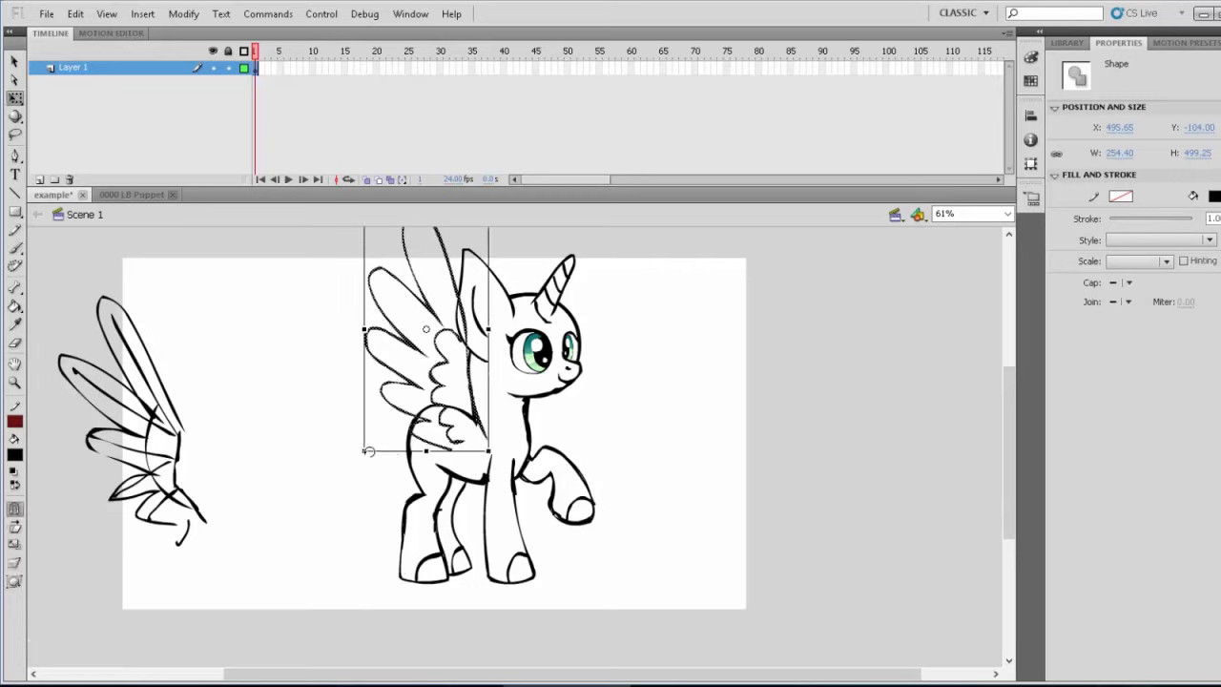
drag(362, 452, 405, 439)
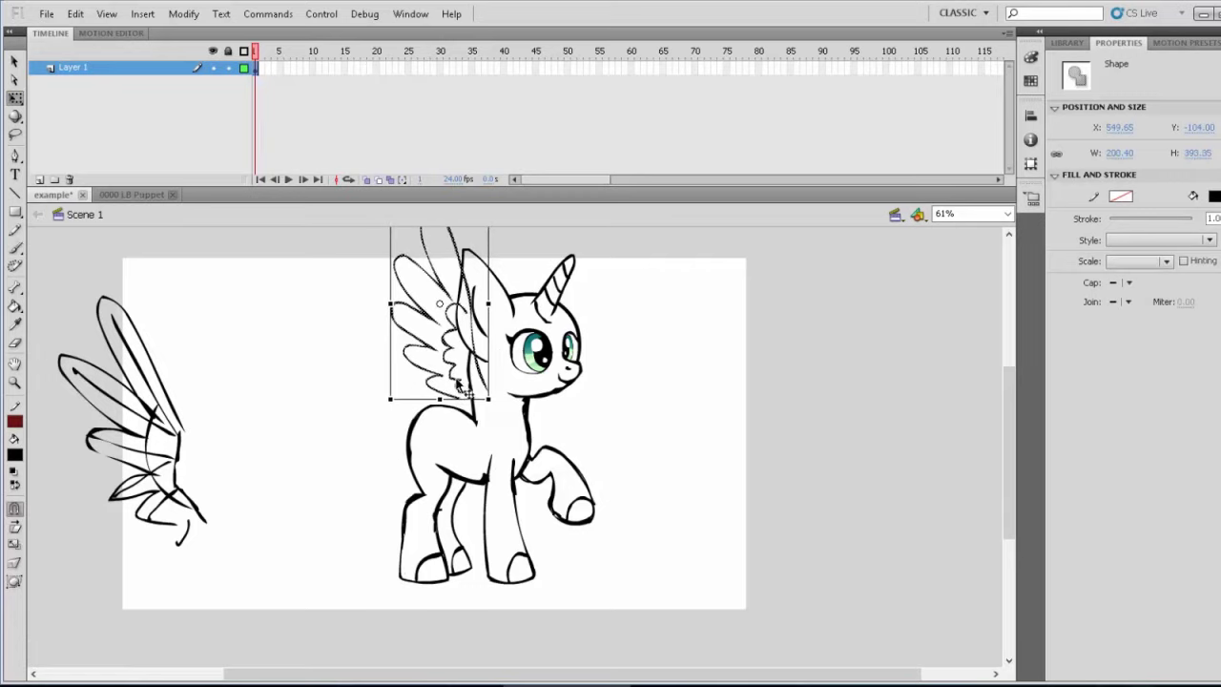
drag(458, 386, 458, 434)
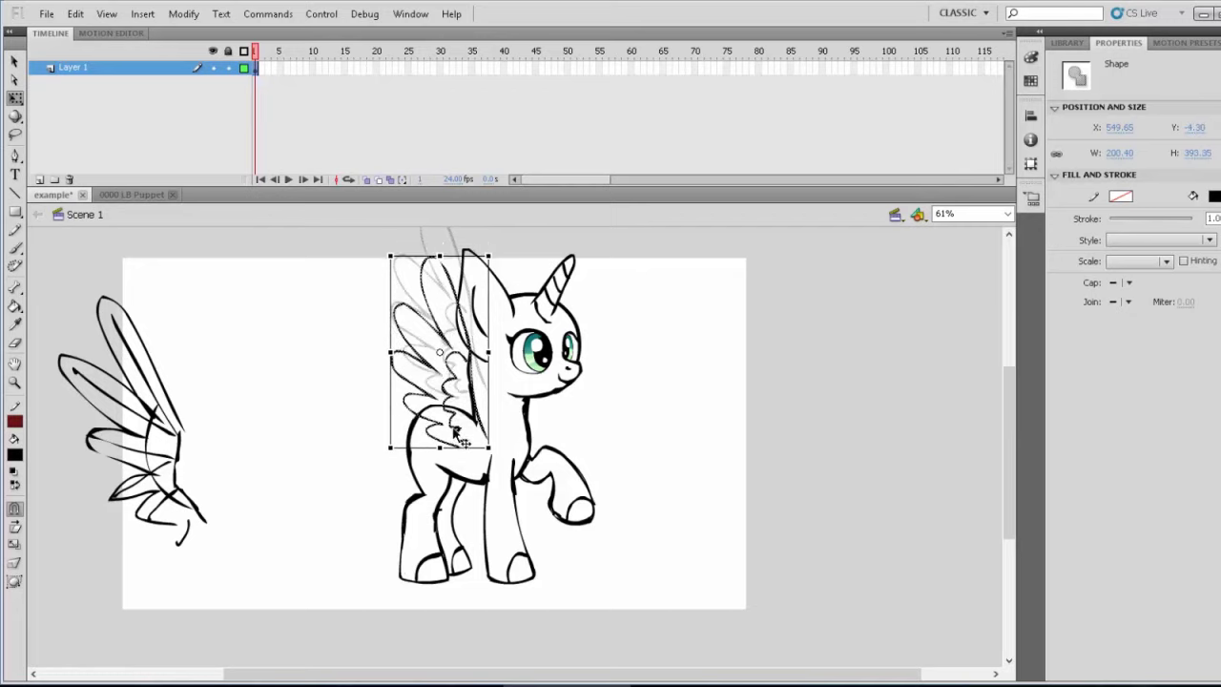
drag(493, 254, 465, 244)
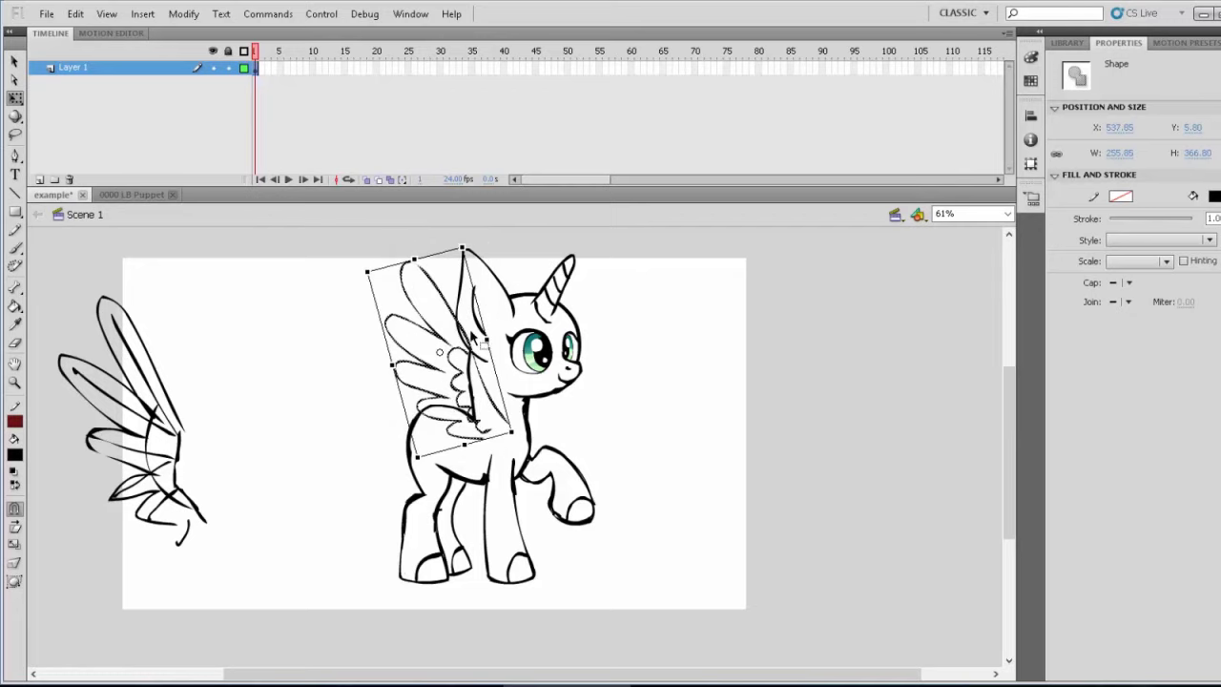
drag(477, 353, 448, 362)
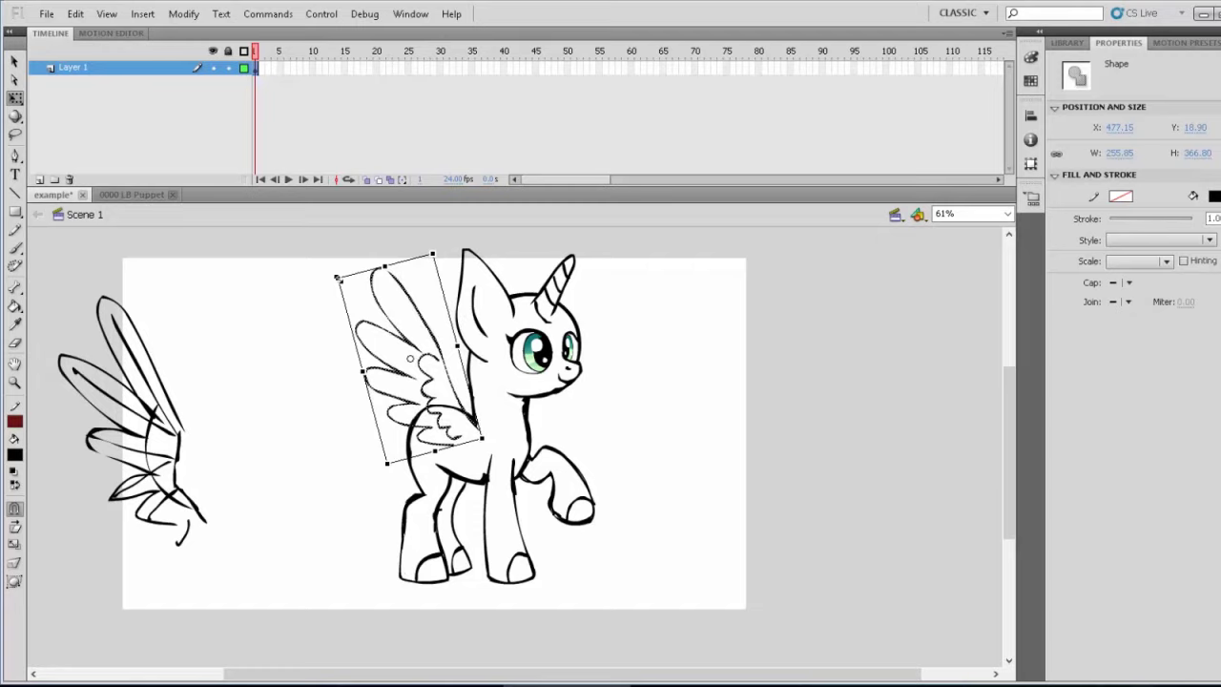
drag(337, 279, 350, 288)
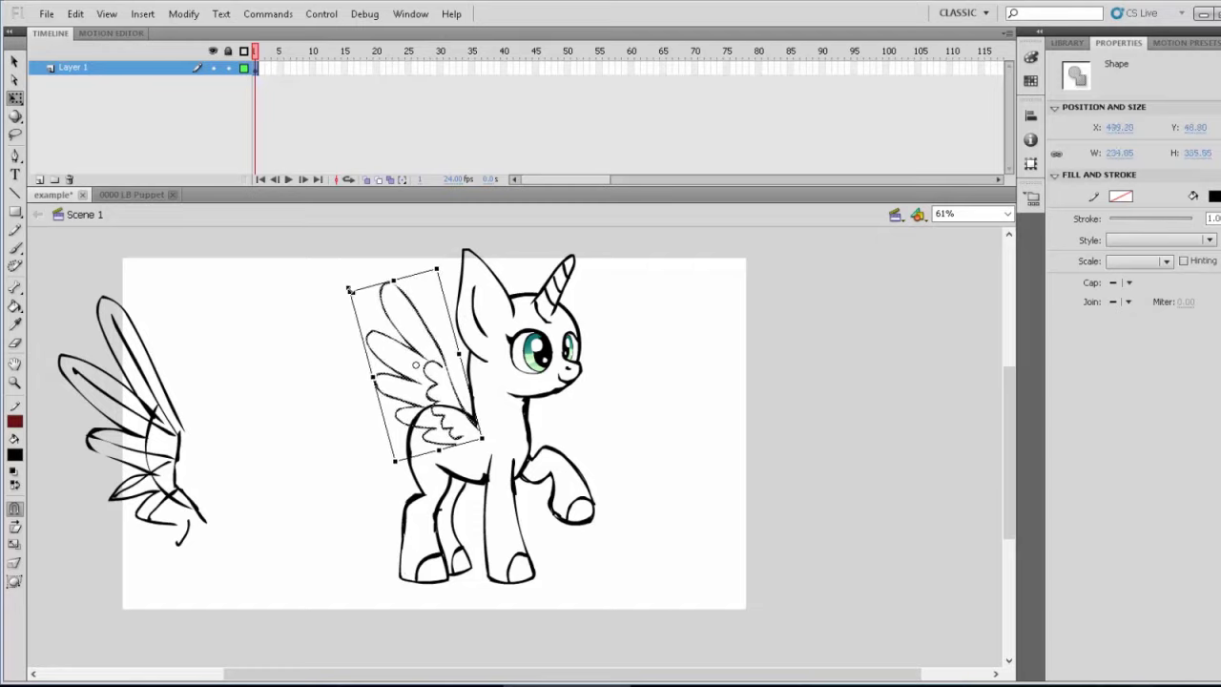
click(505, 436)
Erase the body outline that crosses the inside of the attached wing, using a small eraser size
click(15, 343)
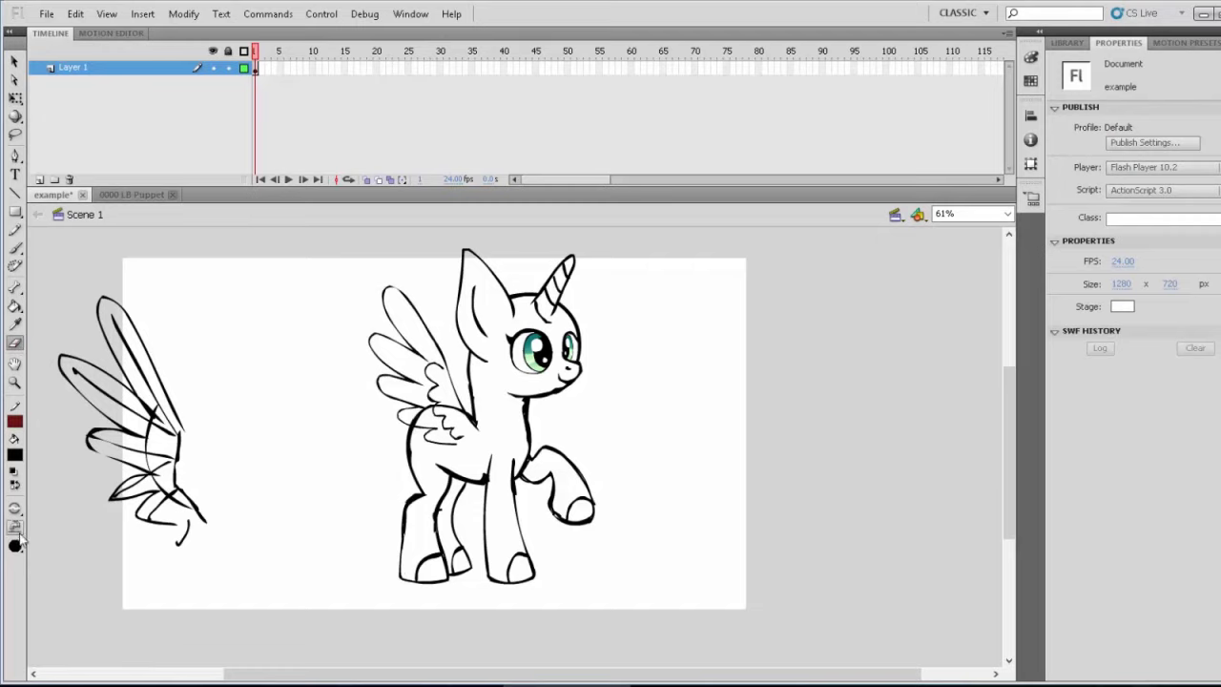
click(15, 546)
click(59, 416)
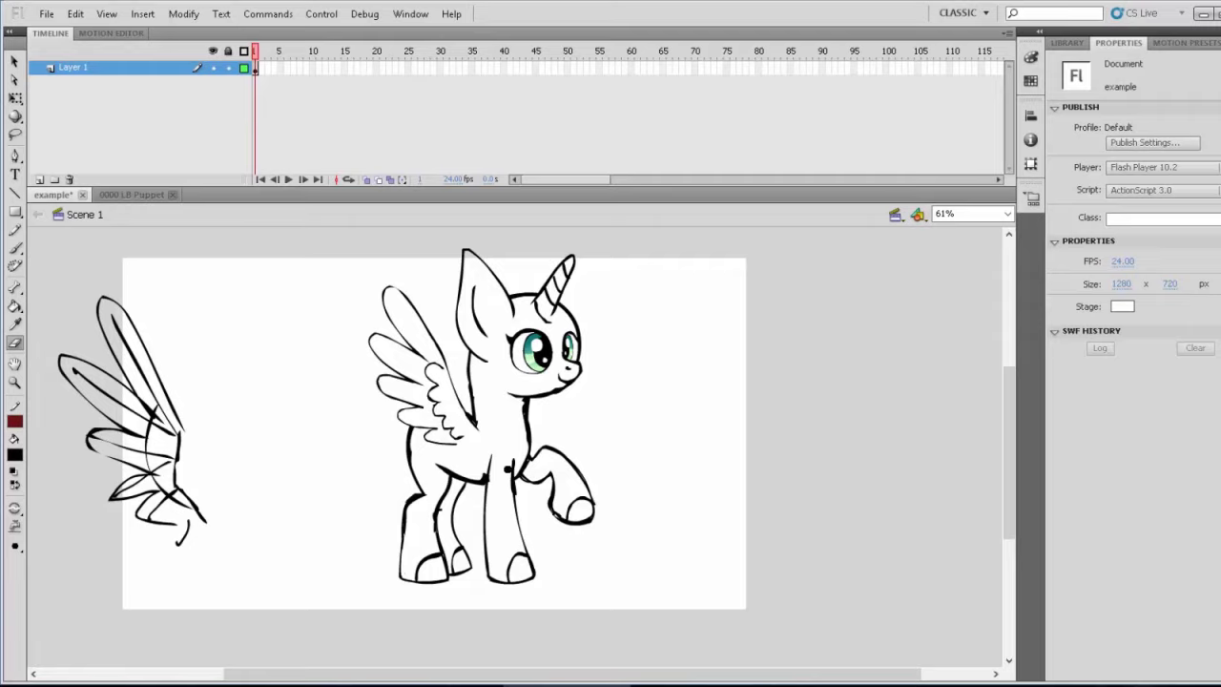
Draw the visible edge and feather tips of the far wing behind the attached wing with the Brush tool
click(15, 247)
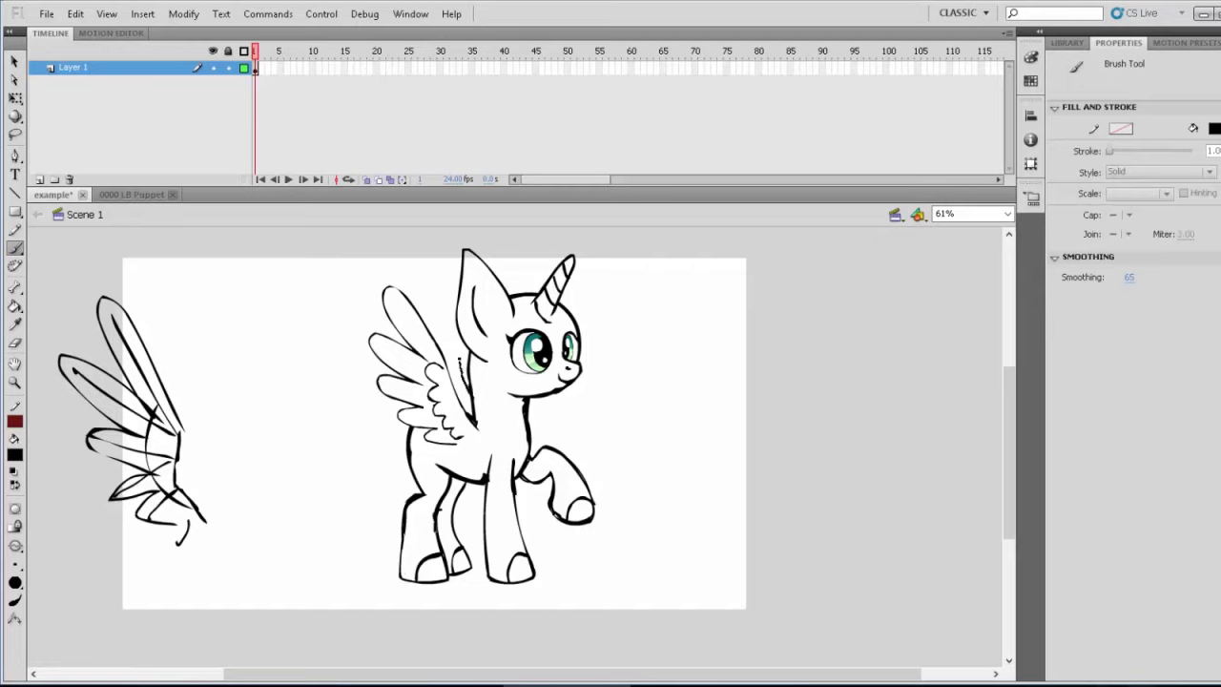
drag(461, 361, 413, 280)
drag(471, 395, 409, 282)
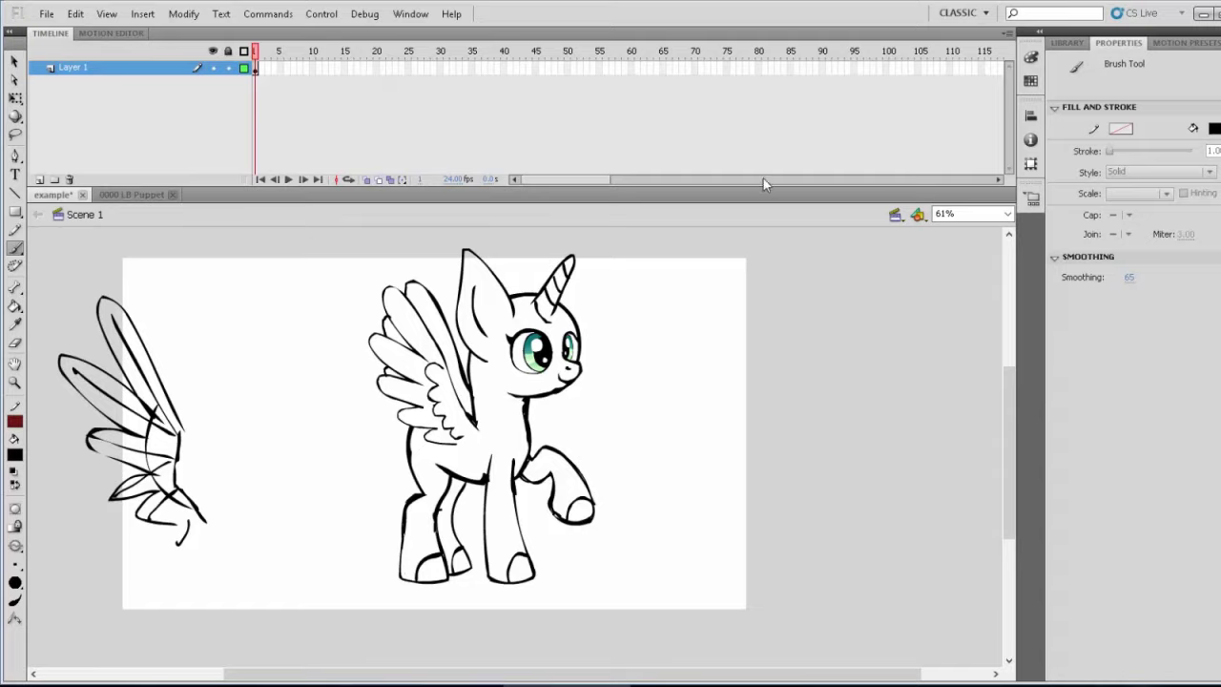
Compare the example drawing with the complete coloured character in the 0000 LB Puppet document
click(131, 195)
click(14, 382)
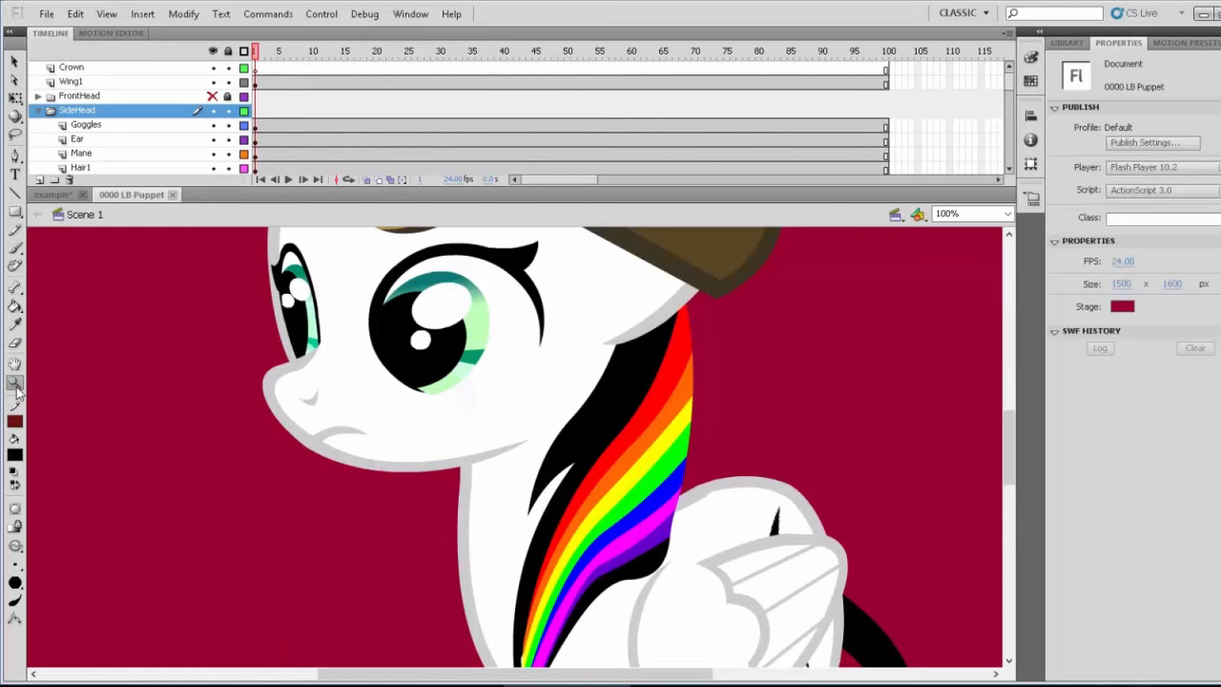
click(14, 508)
click(588, 458)
click(587, 459)
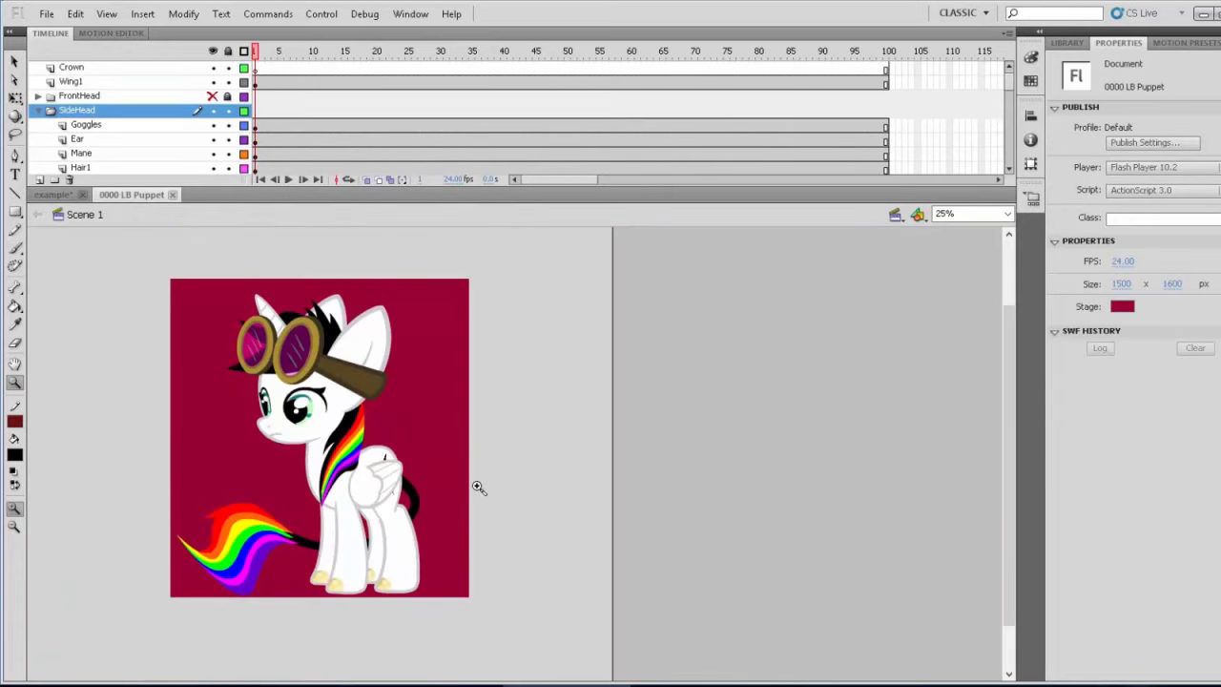
click(54, 195)
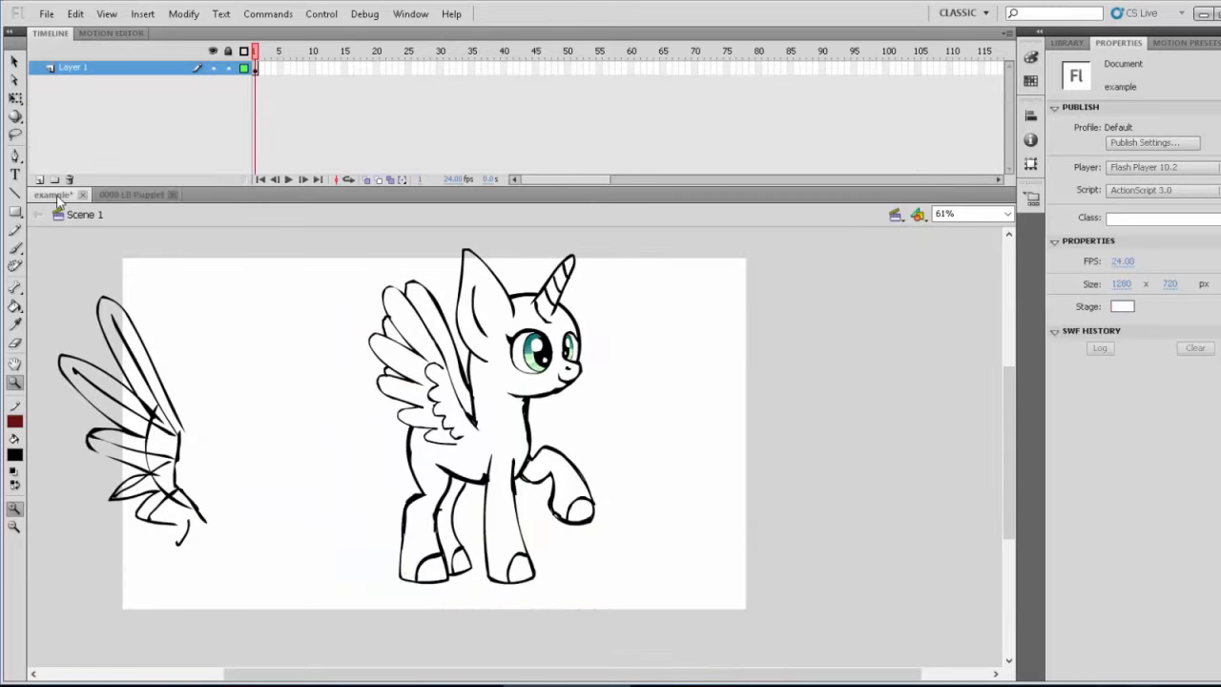
click(135, 196)
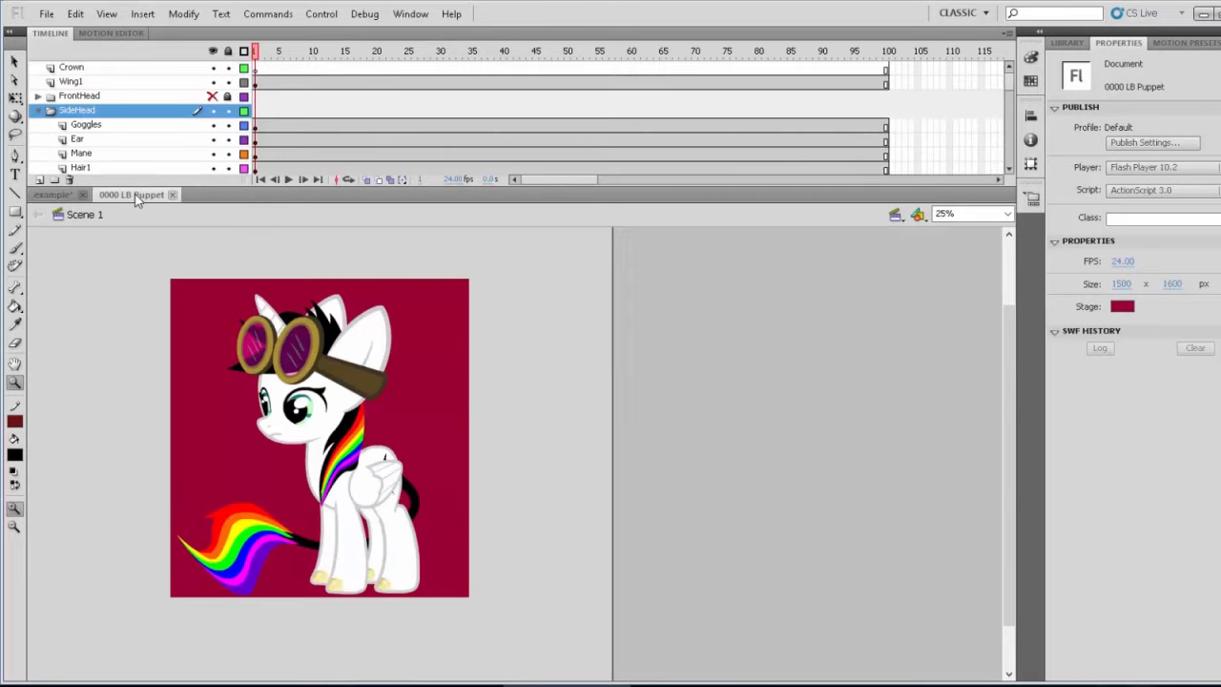
click(56, 194)
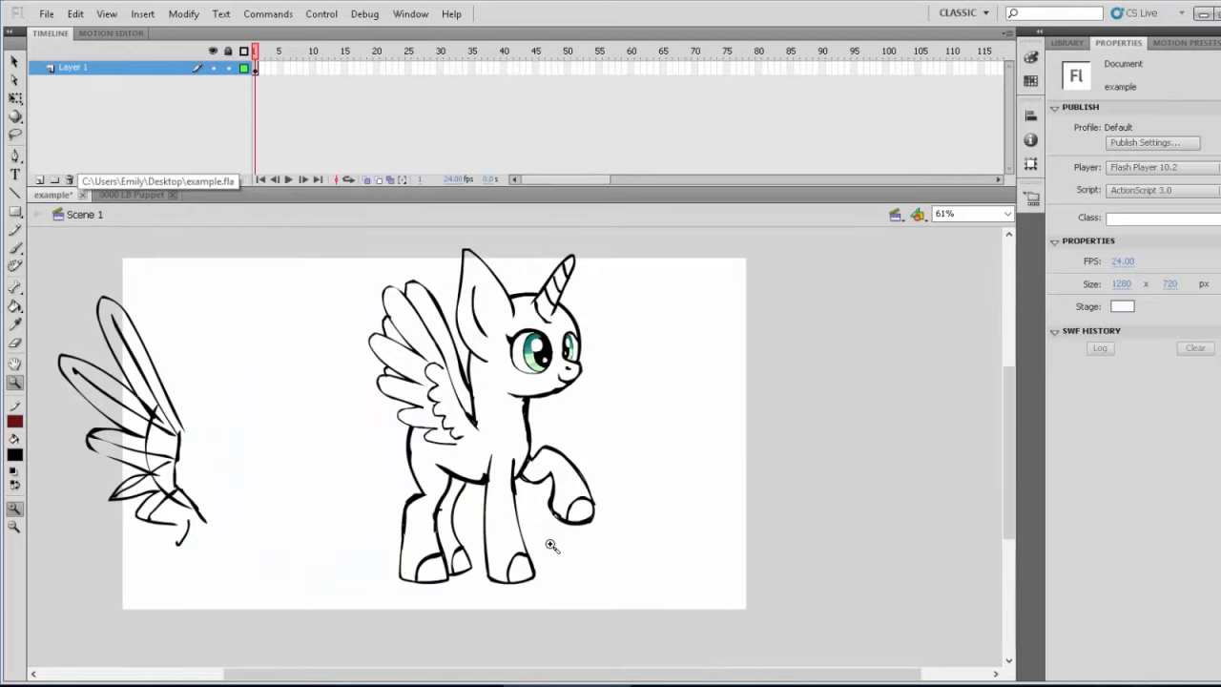
click(138, 196)
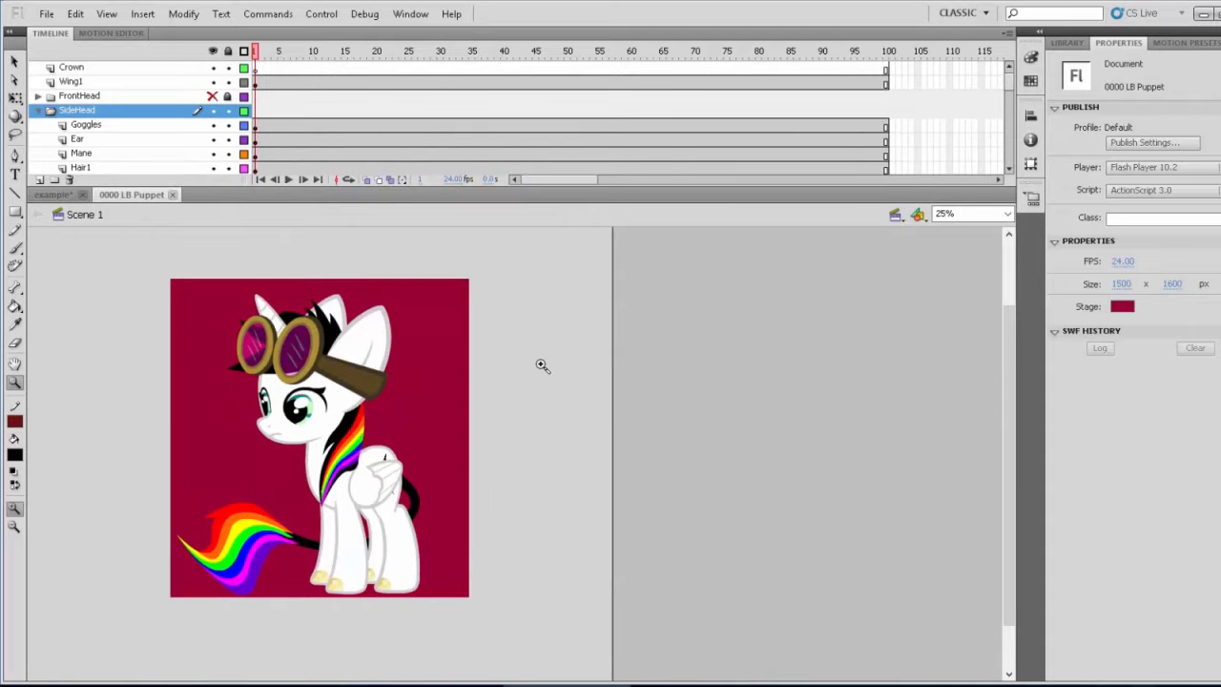
drag(151, 273, 470, 602)
Preview the puppet by scrubbing the timeline to frame 43 and back to frame 1, and save the document
click(14, 60)
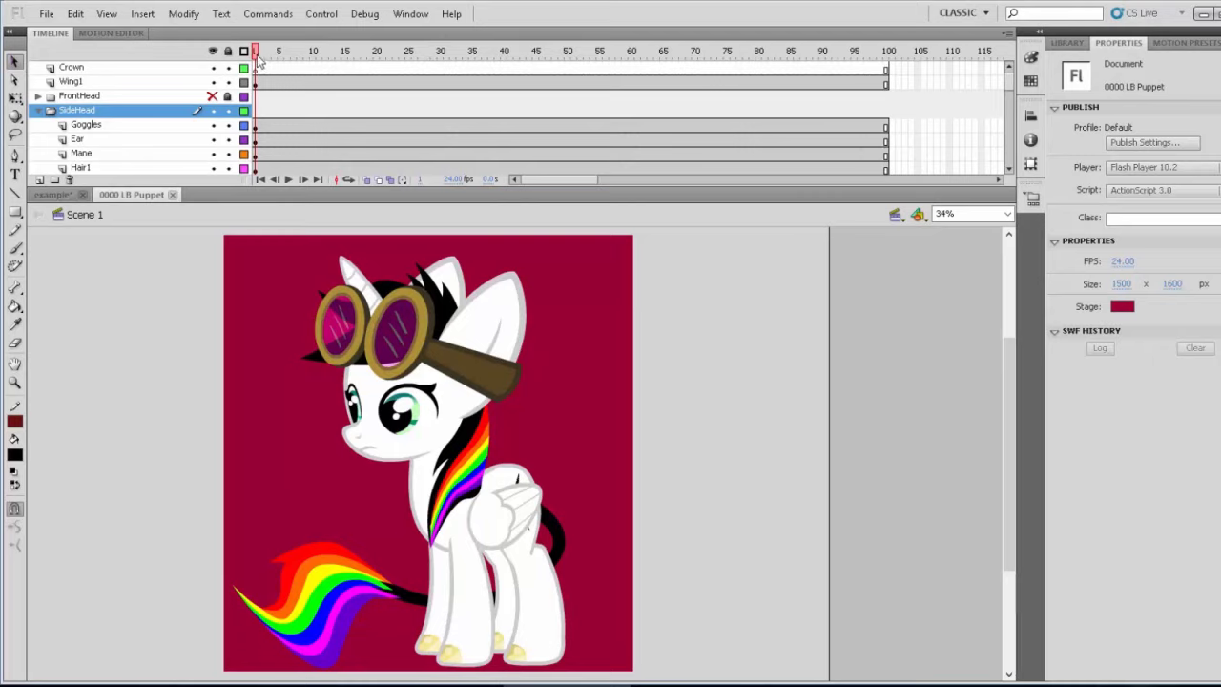
drag(256, 58, 523, 113)
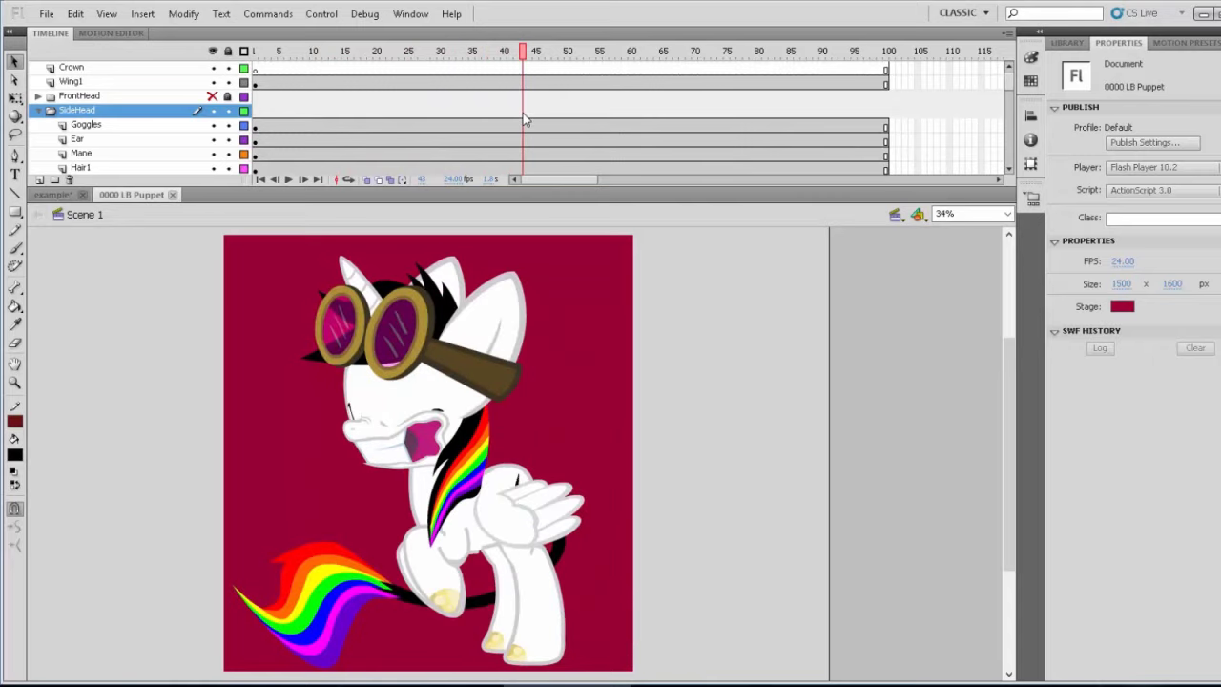
click(420, 501)
click(633, 464)
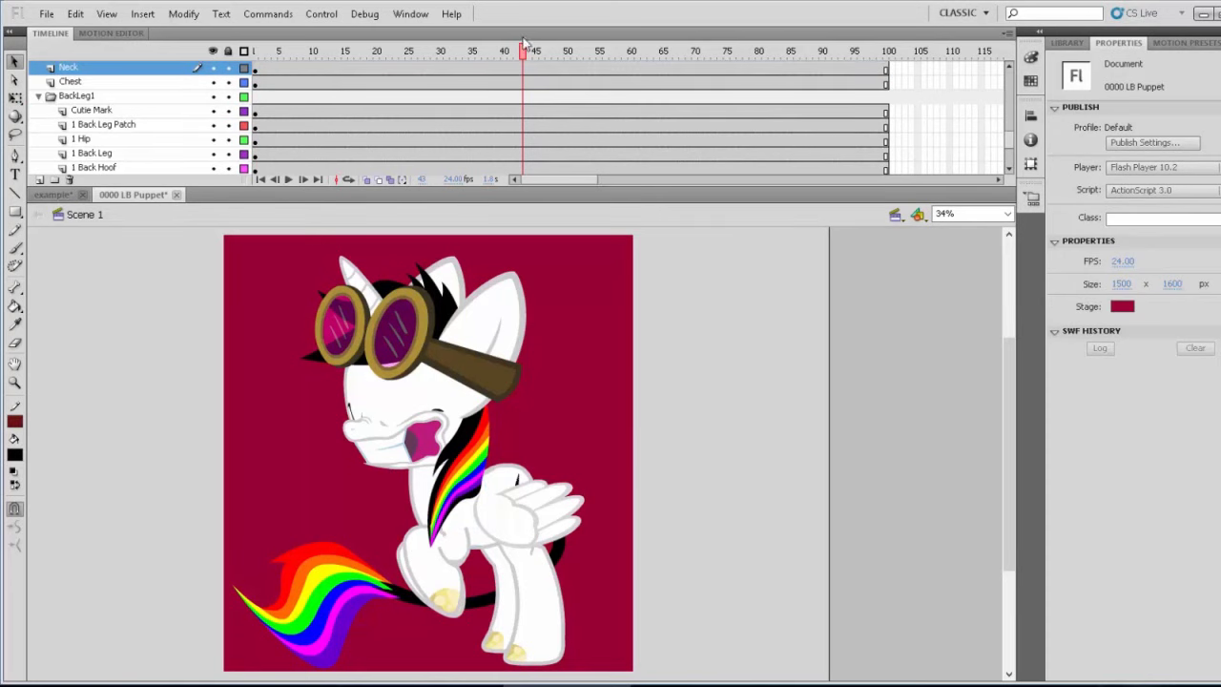
drag(523, 52, 255, 52)
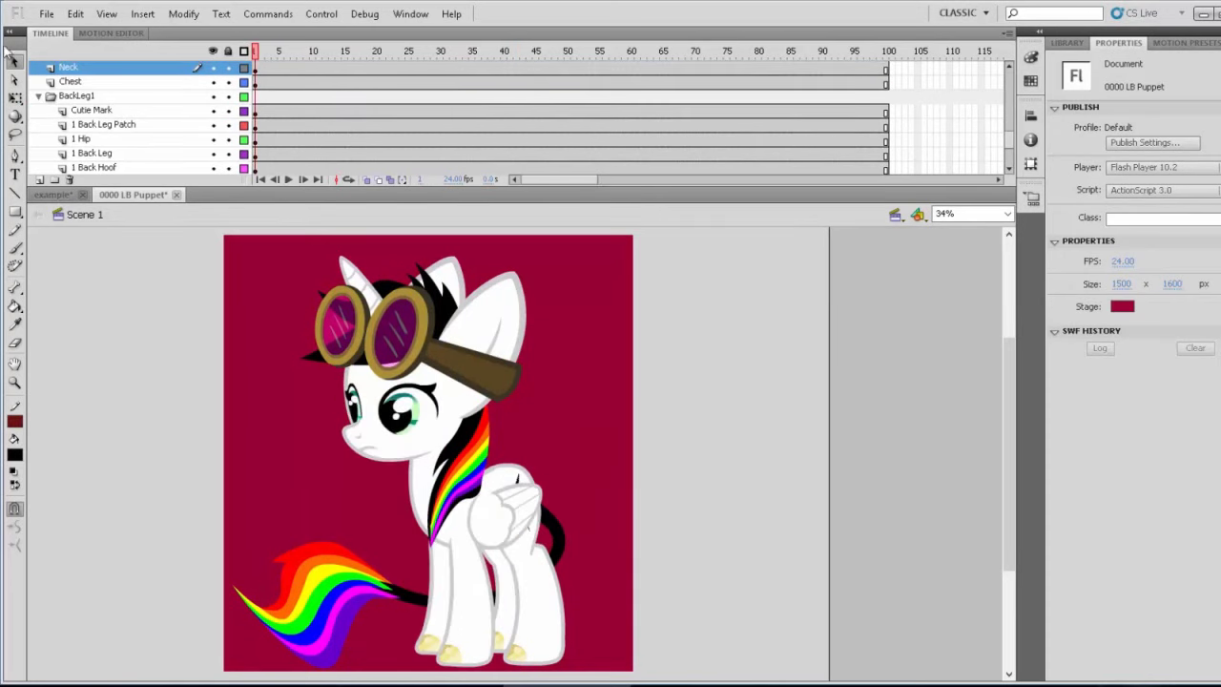
click(46, 13)
click(84, 144)
Inspect the Crown and Wing1 layers, and show the FrontHead folder briefly before hiding it again
scroll(124, 105, up, 5)
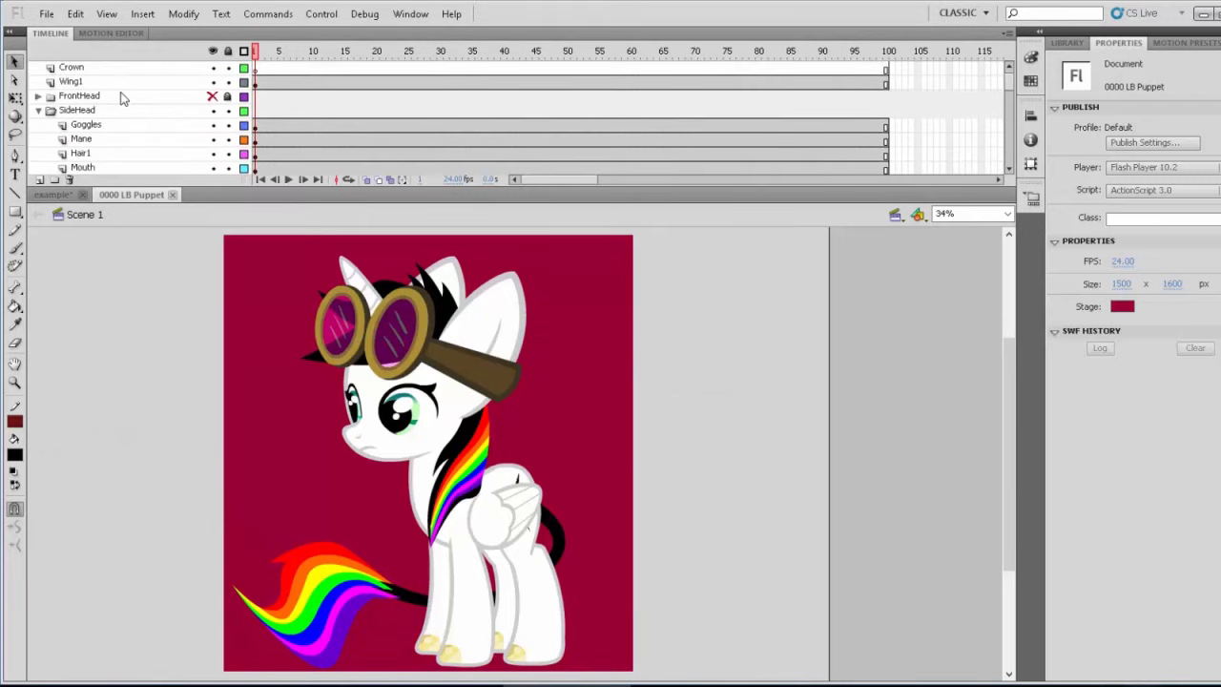
click(99, 70)
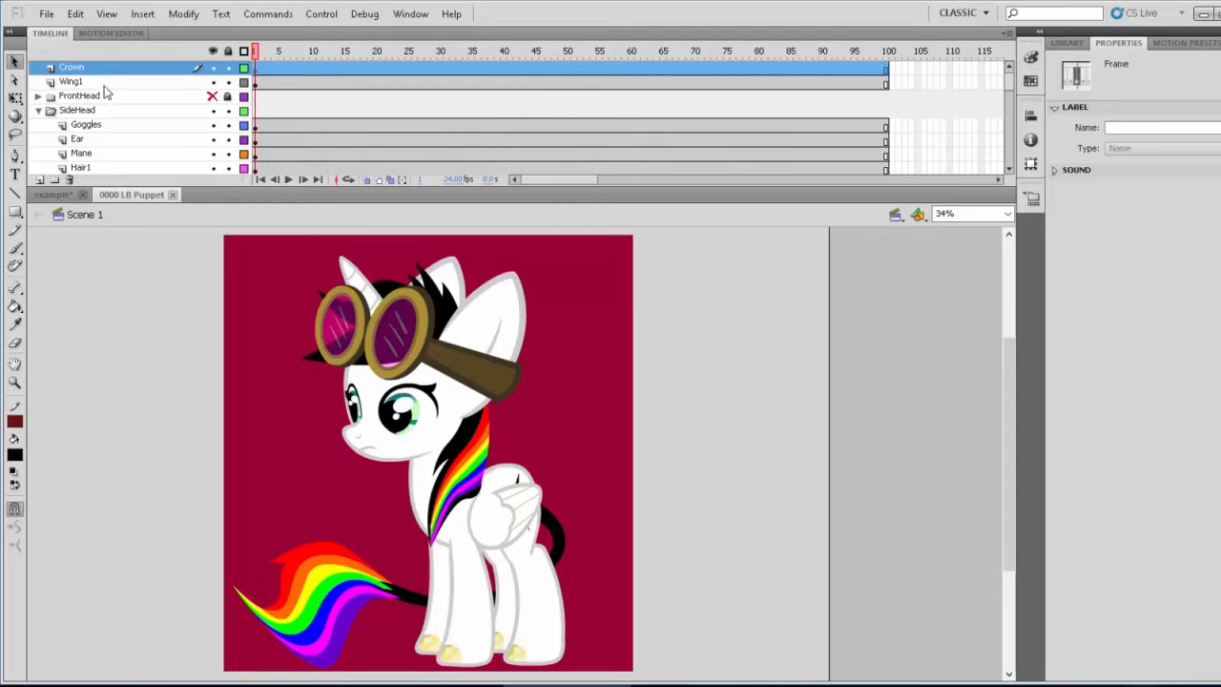
click(107, 83)
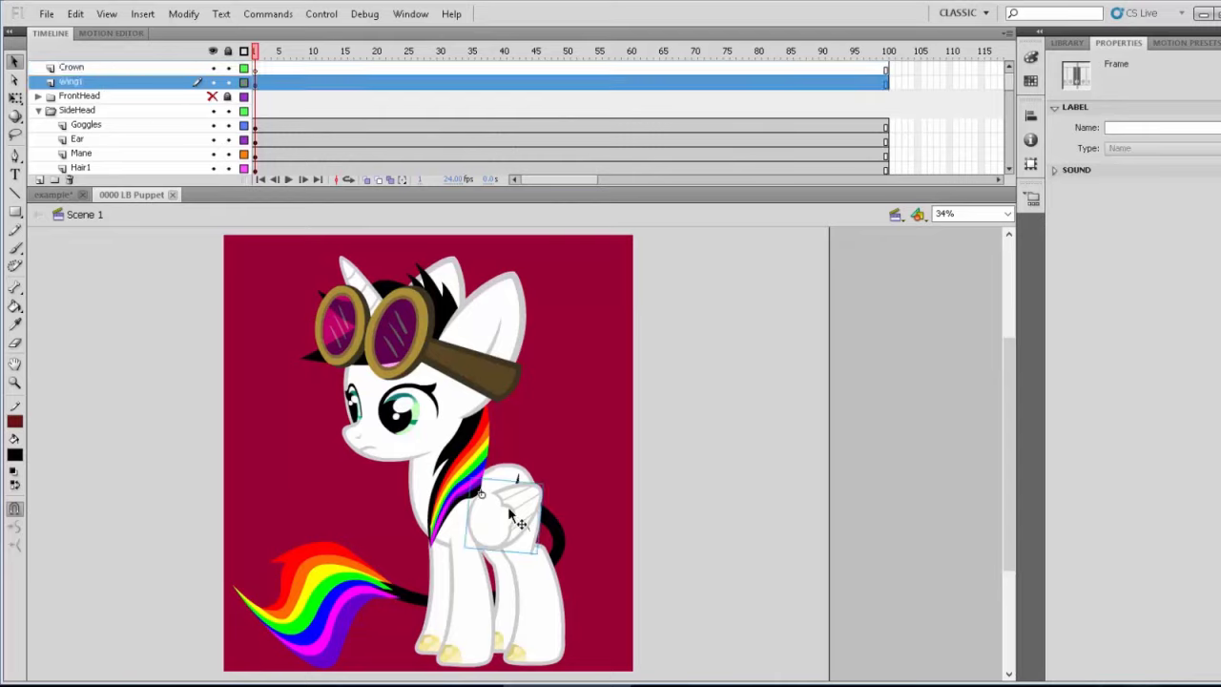
click(214, 97)
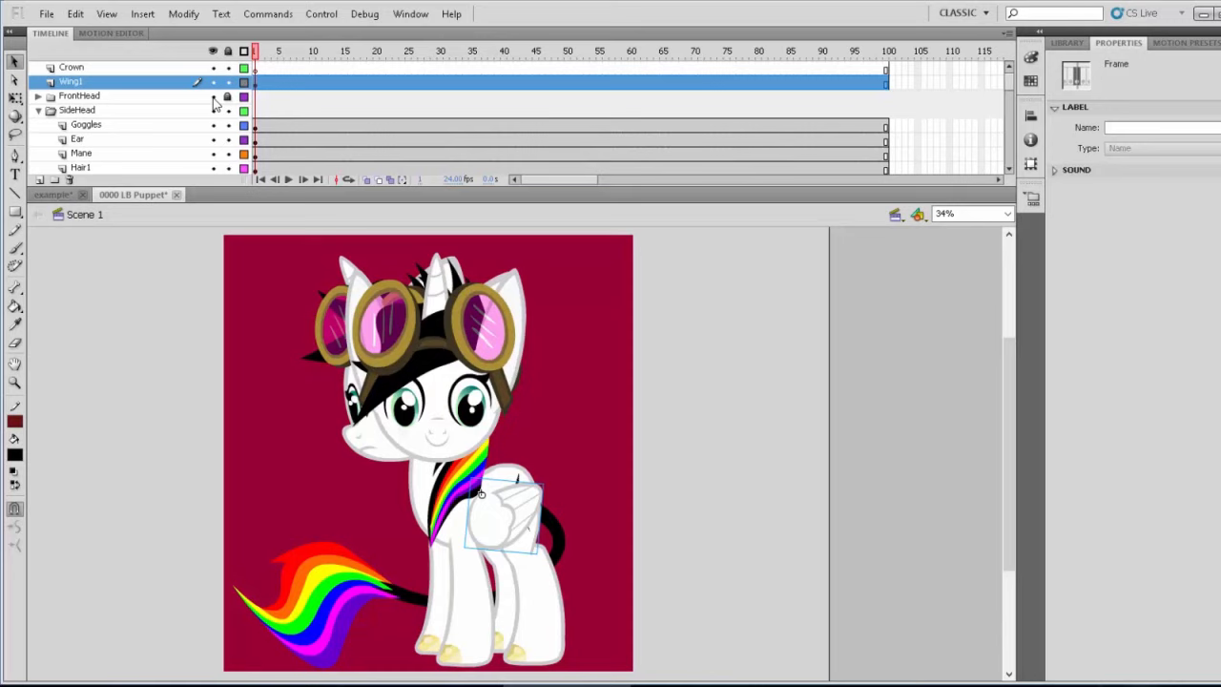
click(214, 97)
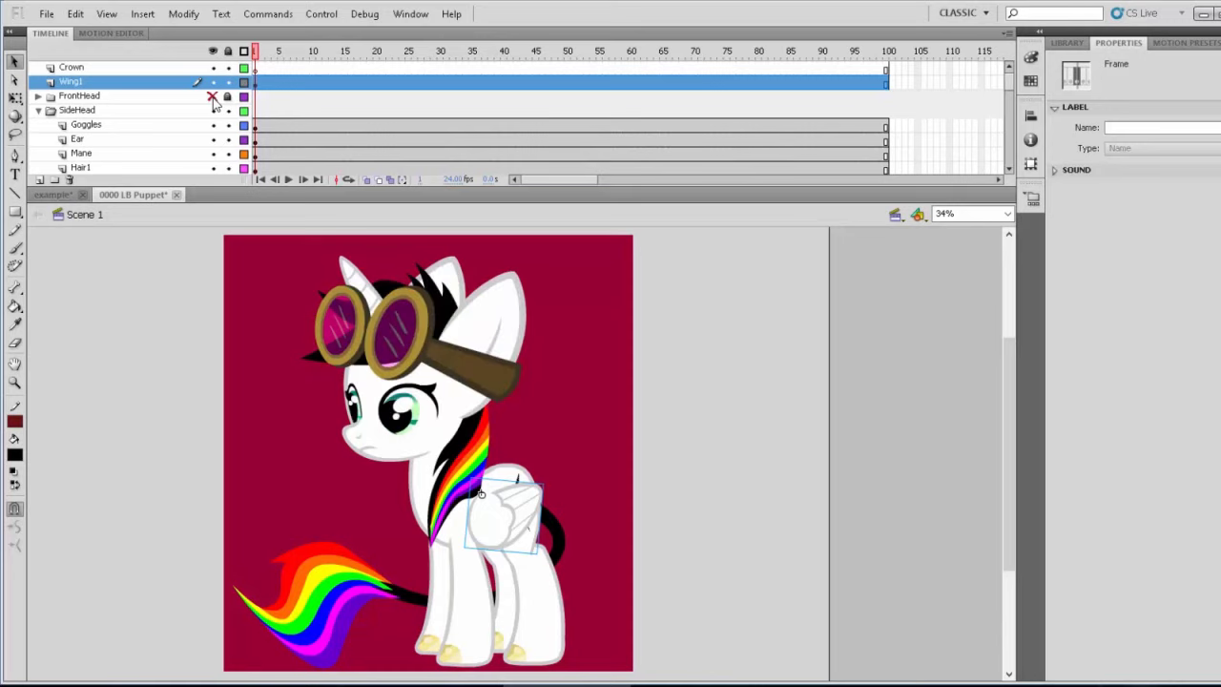
Examine which body part each layer of the SideHead folder holds, going through Goggles, Ear, Mane, Hair1 and Mouth
click(137, 114)
scroll(136, 131, down, 1)
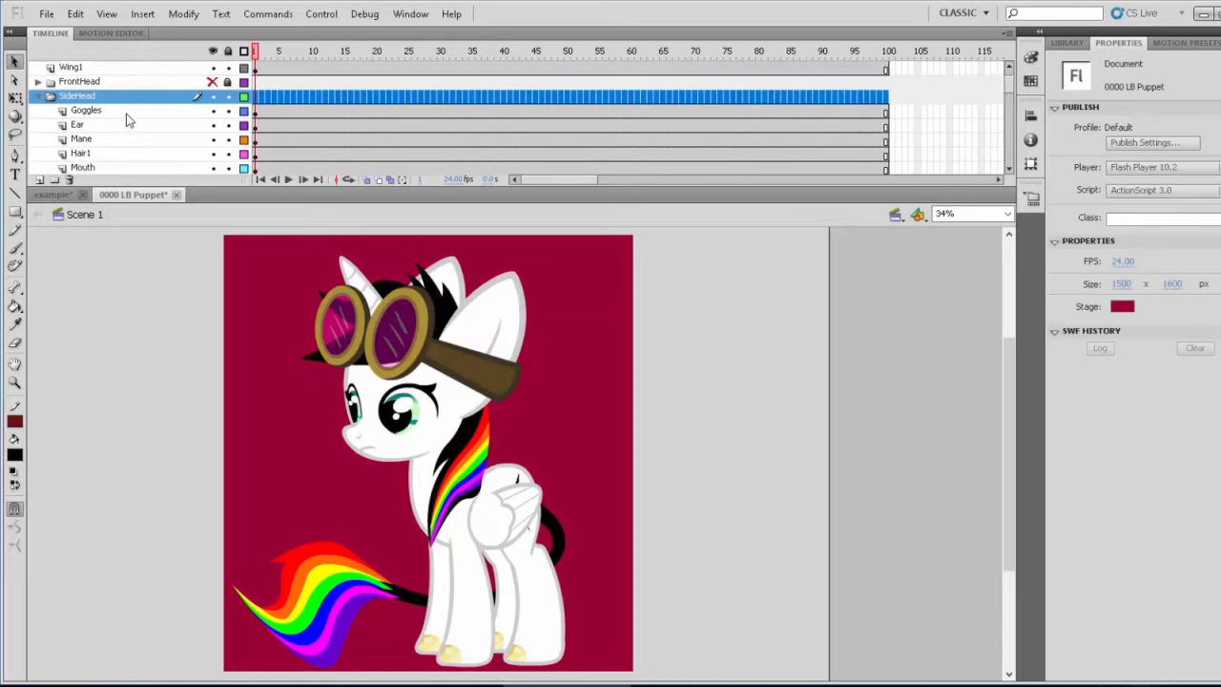
click(124, 112)
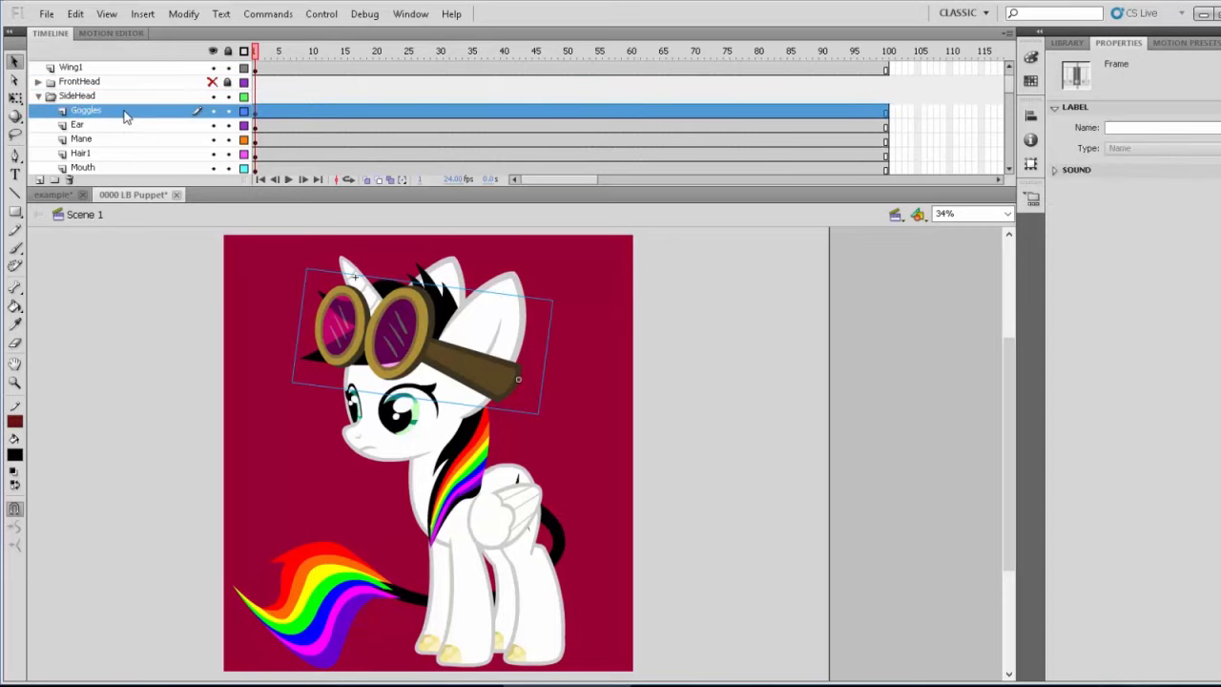
click(112, 127)
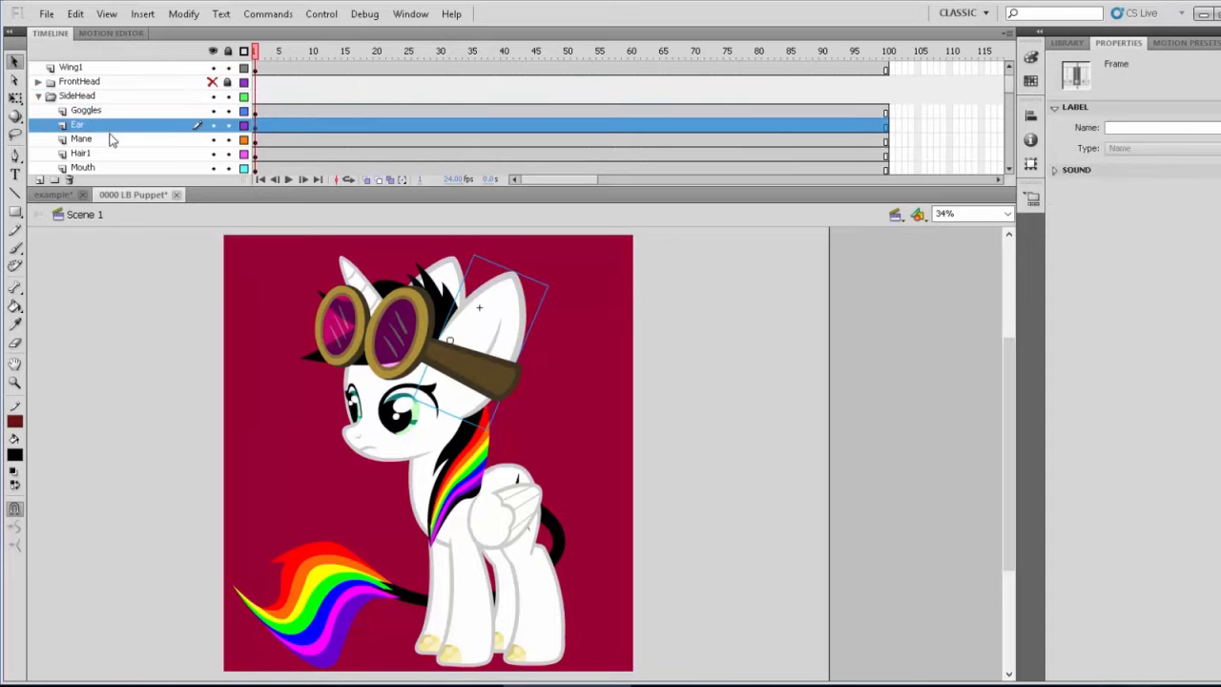
click(109, 140)
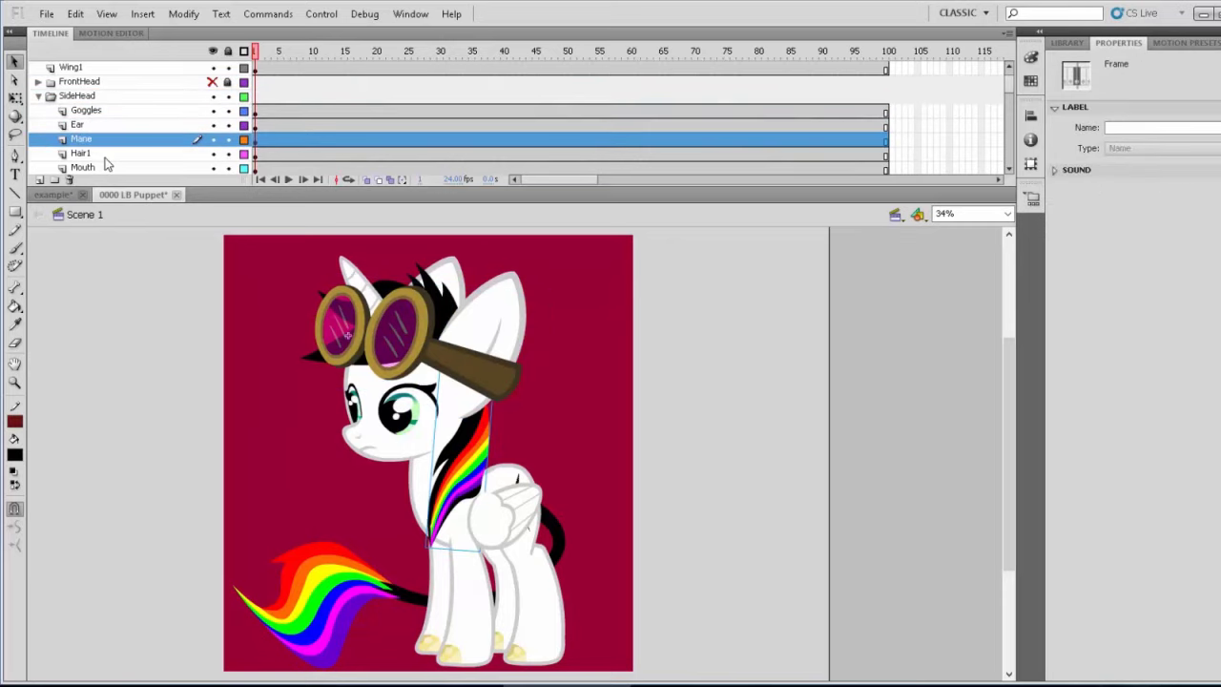
click(106, 156)
scroll(107, 162, down, 2)
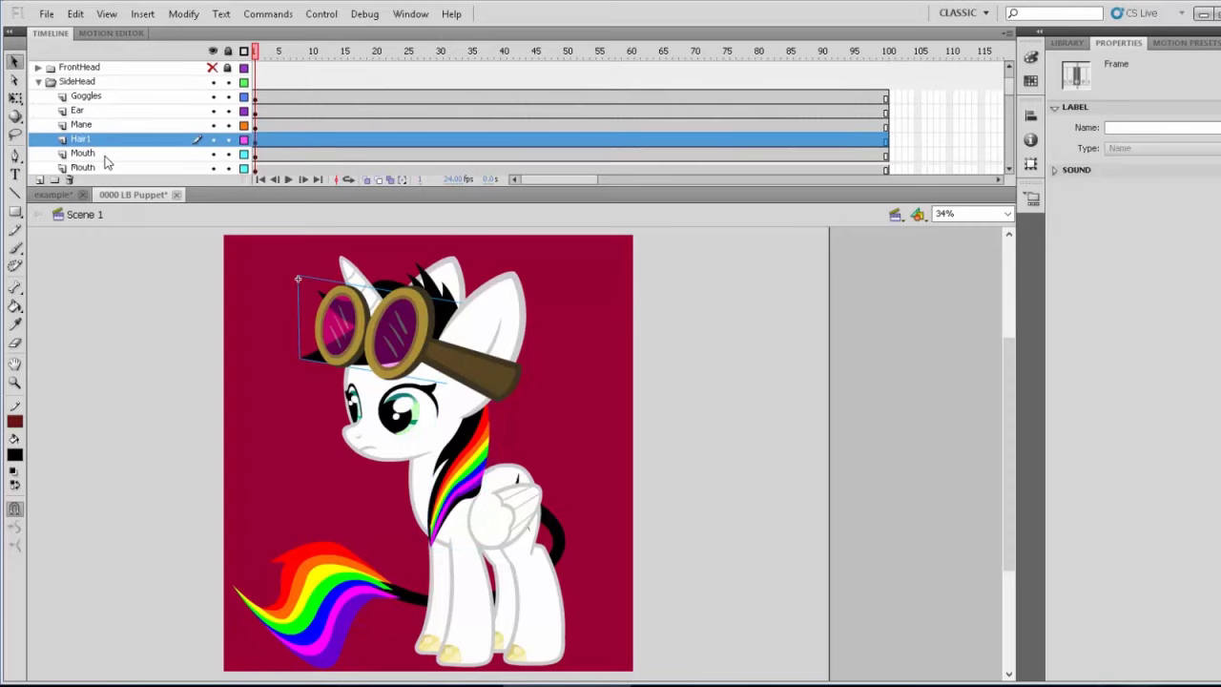
click(106, 155)
scroll(106, 155, down, 1)
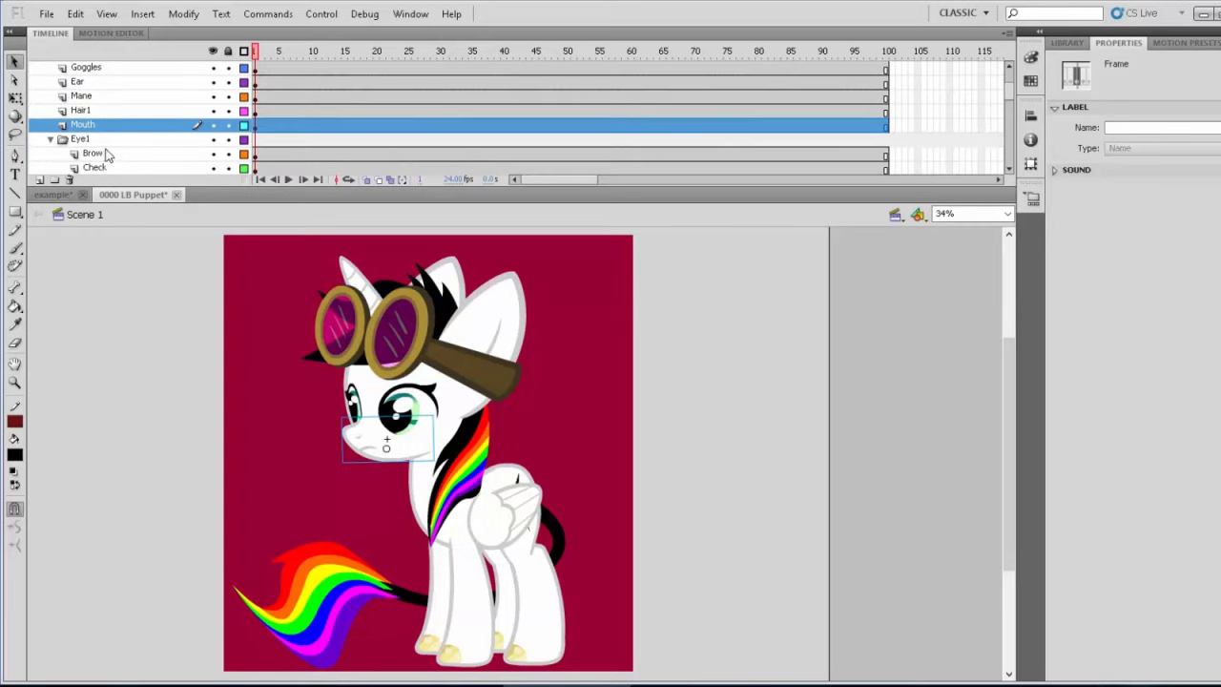
Examine which facial part the Brow and Check layers of the Eye1 folder and the Goggle2 layer hold
click(105, 142)
click(107, 155)
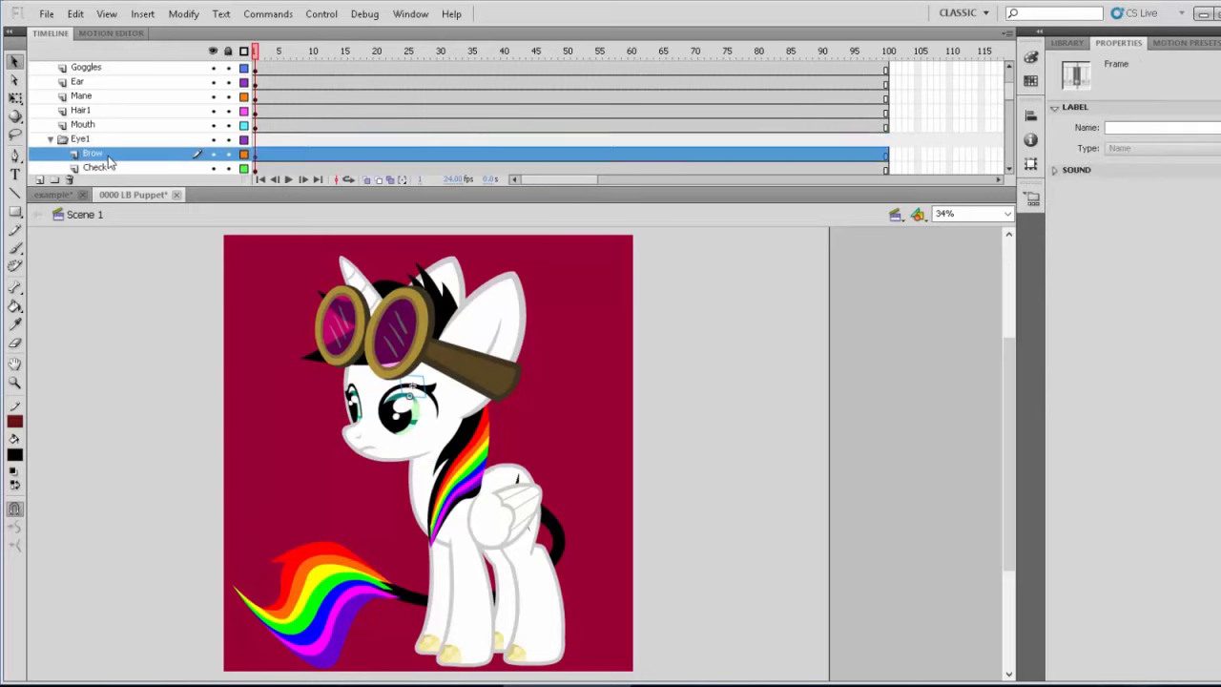
scroll(109, 157, down, 1)
click(114, 155)
scroll(116, 156, down, 2)
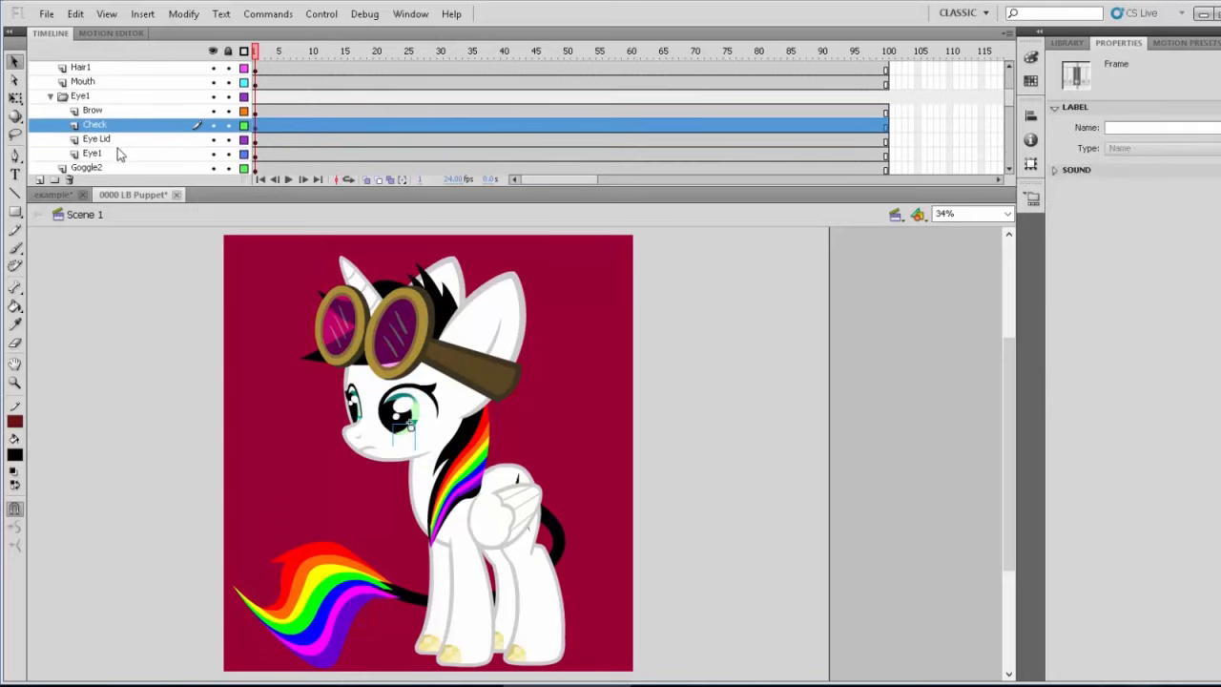
scroll(119, 150, down, 1)
click(118, 153)
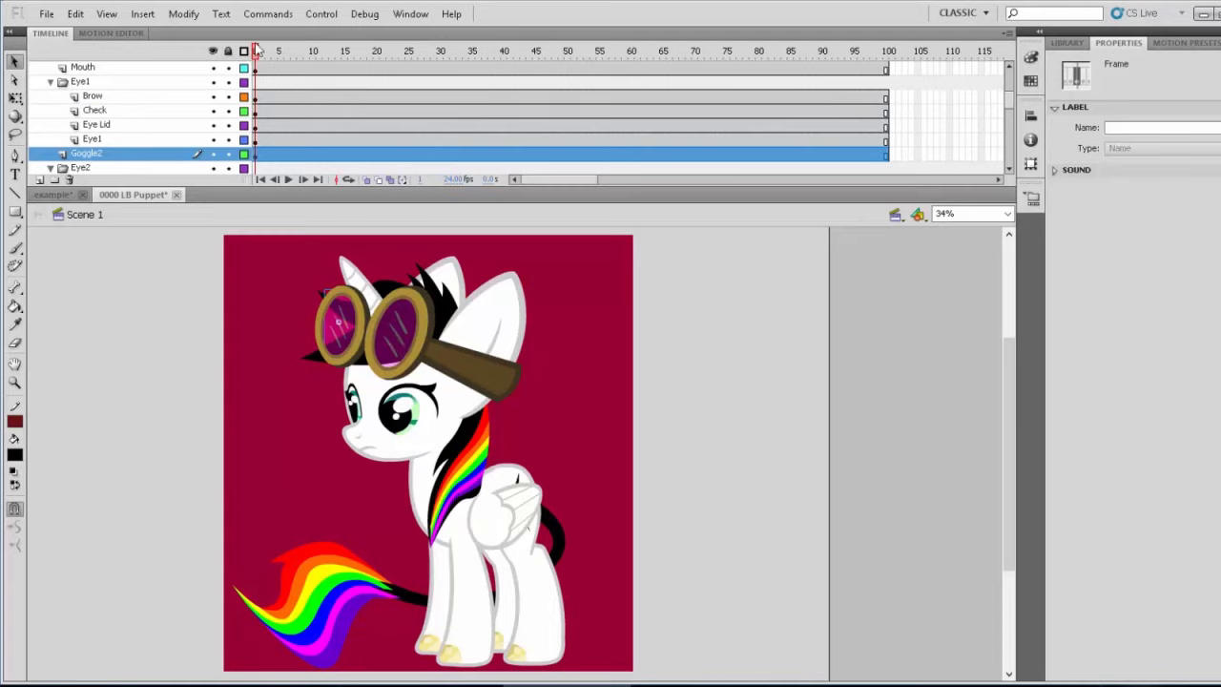
mouse_move(256, 52)
mouse_down()
mouse_move(268, 56)
mouse_move(256, 53)
mouse_up()
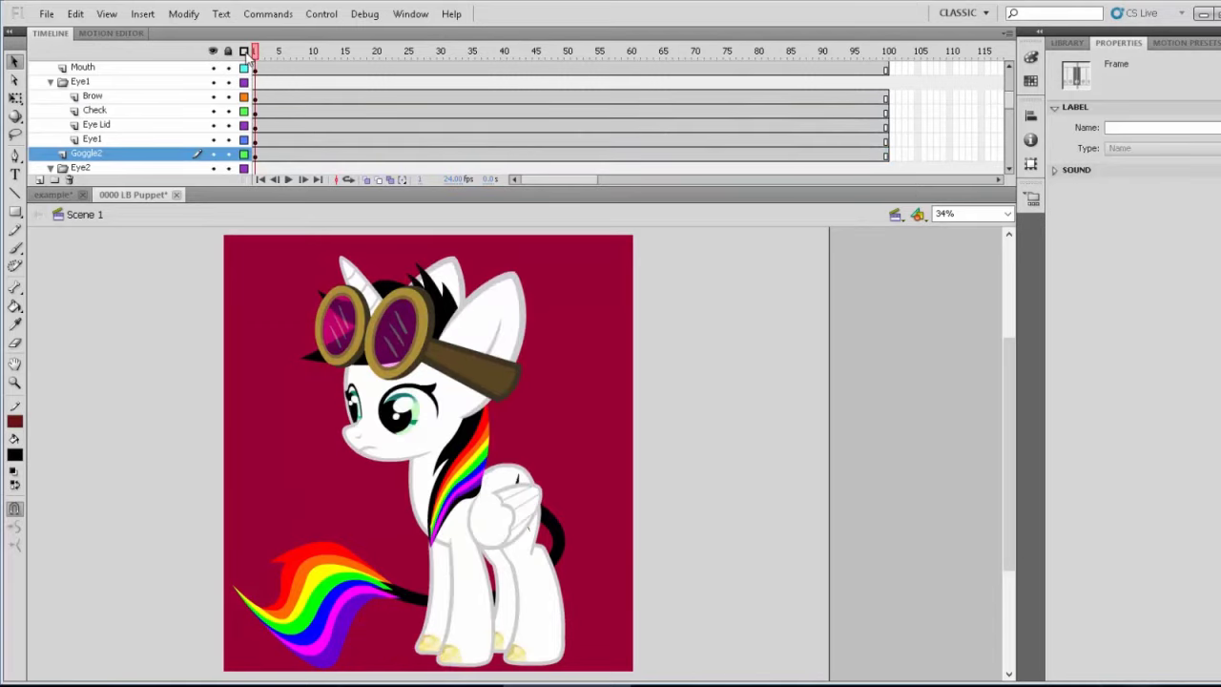
Inspect the Brow 2, Horn and Hair2 layers, and look through the remaining leg, tail and wing layers of the puppet
scroll(150, 146, down, 6)
scroll(158, 155, down, 1)
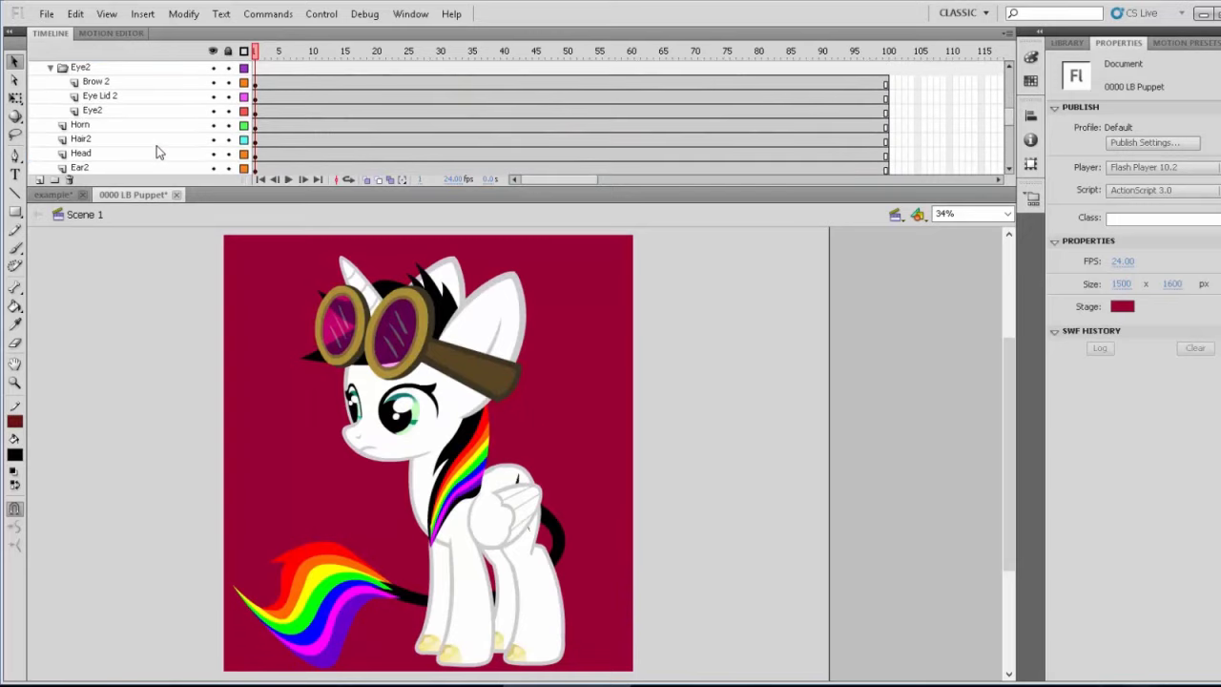
click(125, 84)
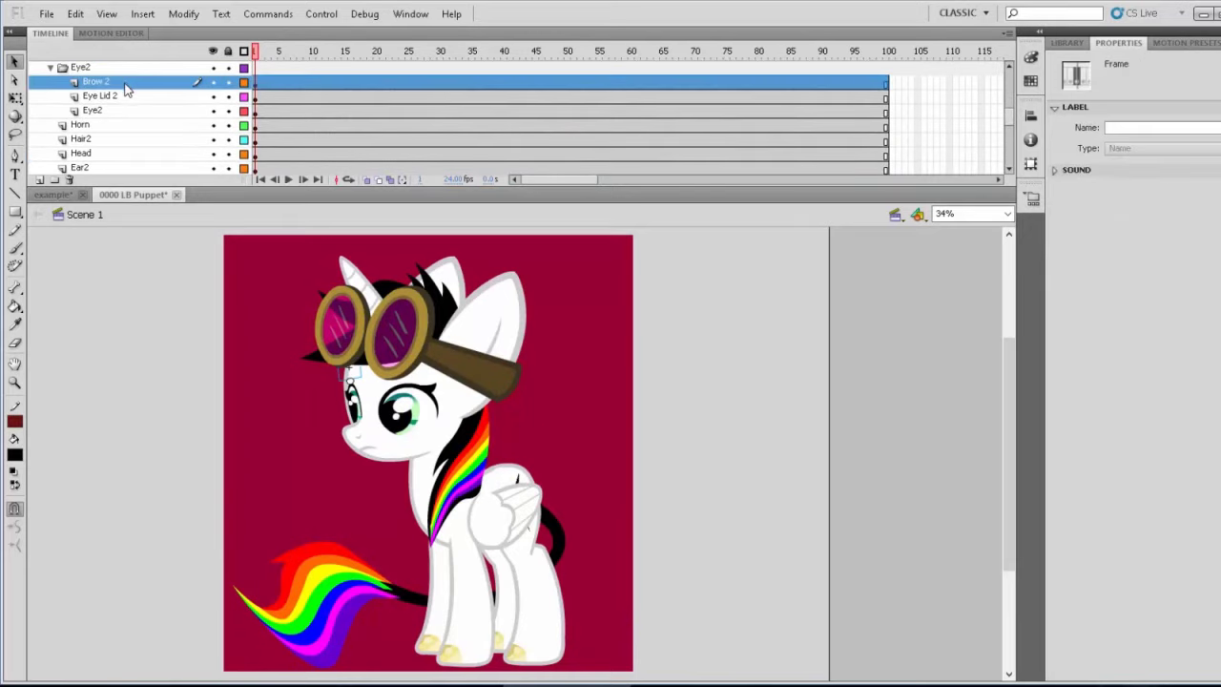
click(110, 129)
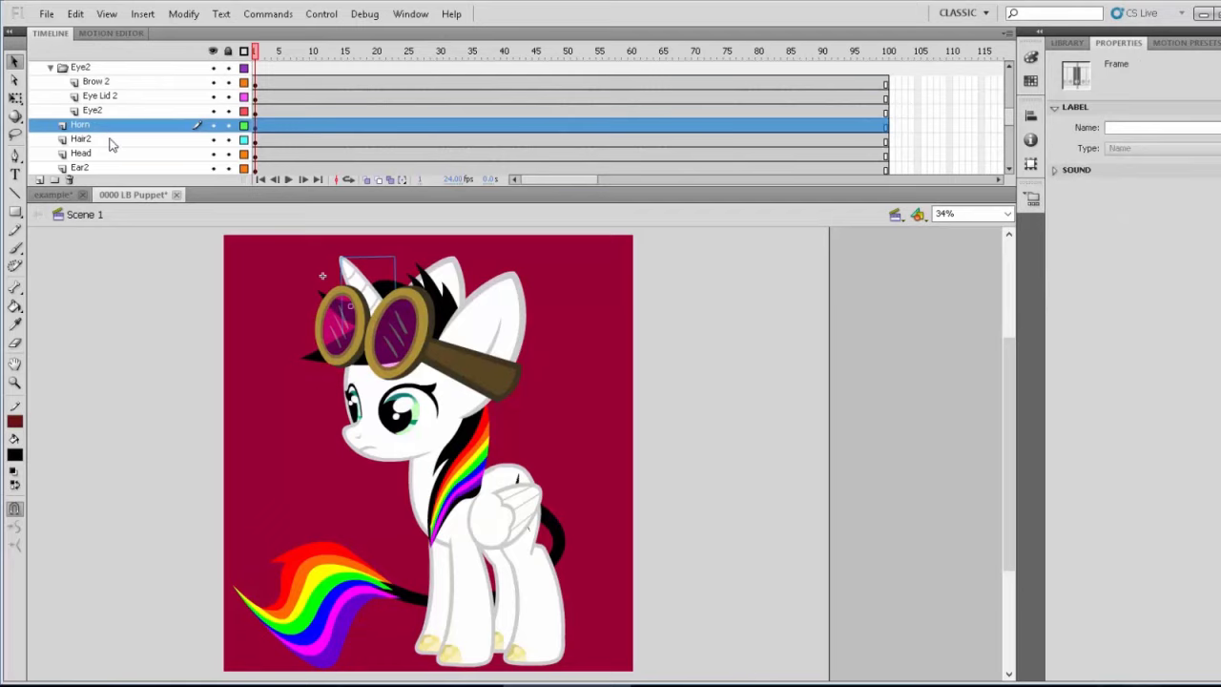
click(109, 139)
scroll(108, 149, down, 12)
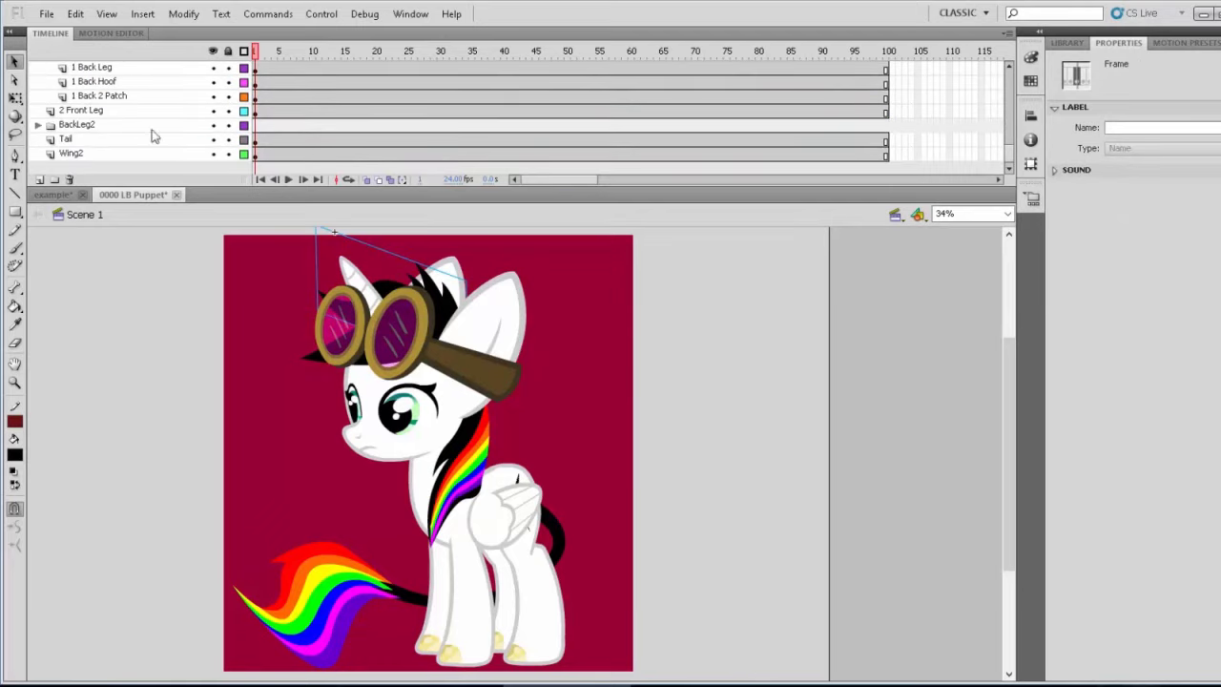
mouse_move(256, 53)
mouse_down()
mouse_move(296, 55)
mouse_move(244, 57)
mouse_up()
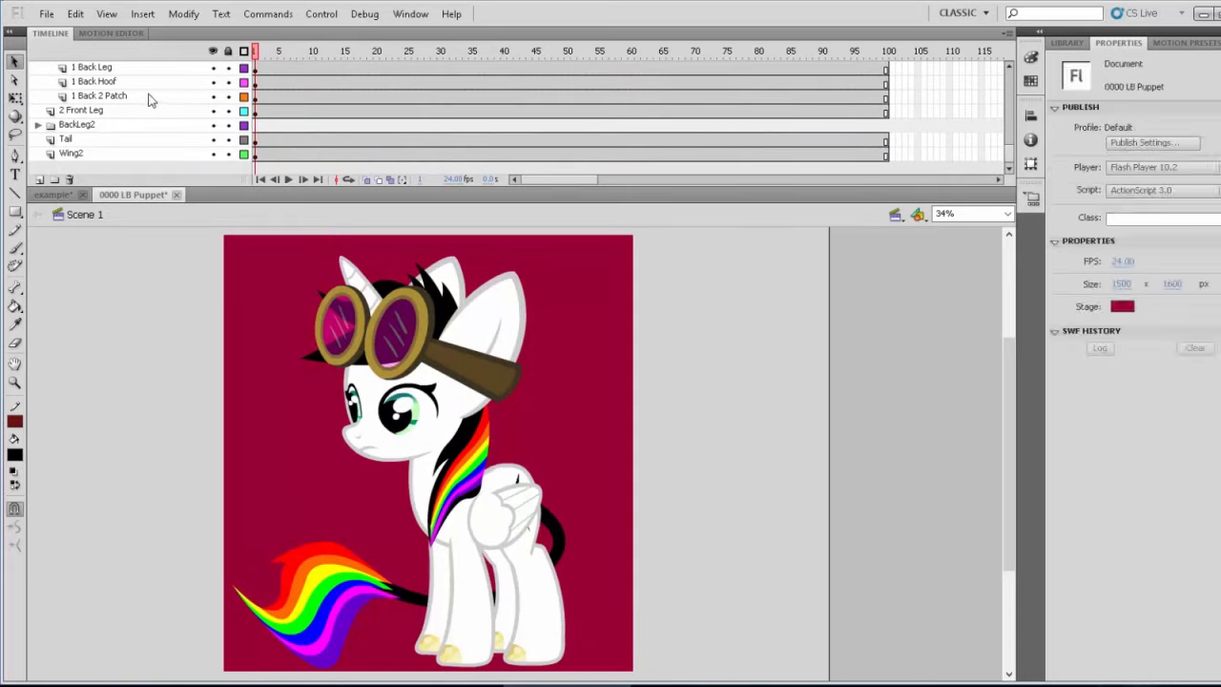
scroll(149, 95, up, 15)
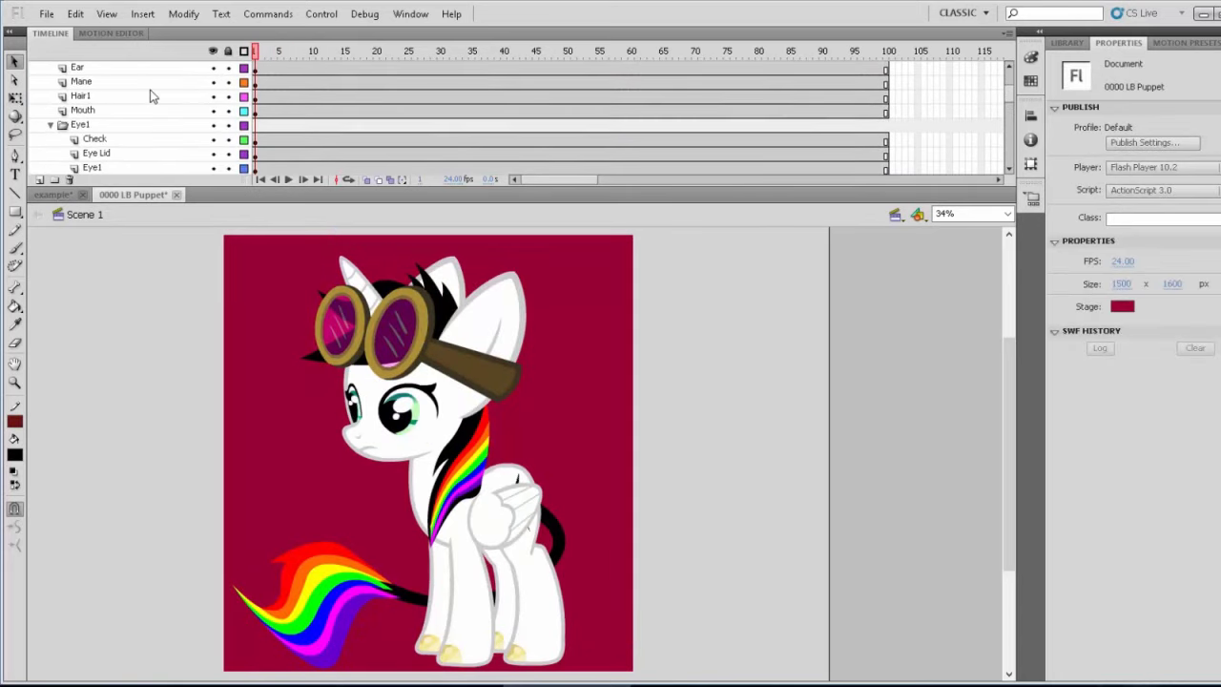
scroll(150, 90, up, 5)
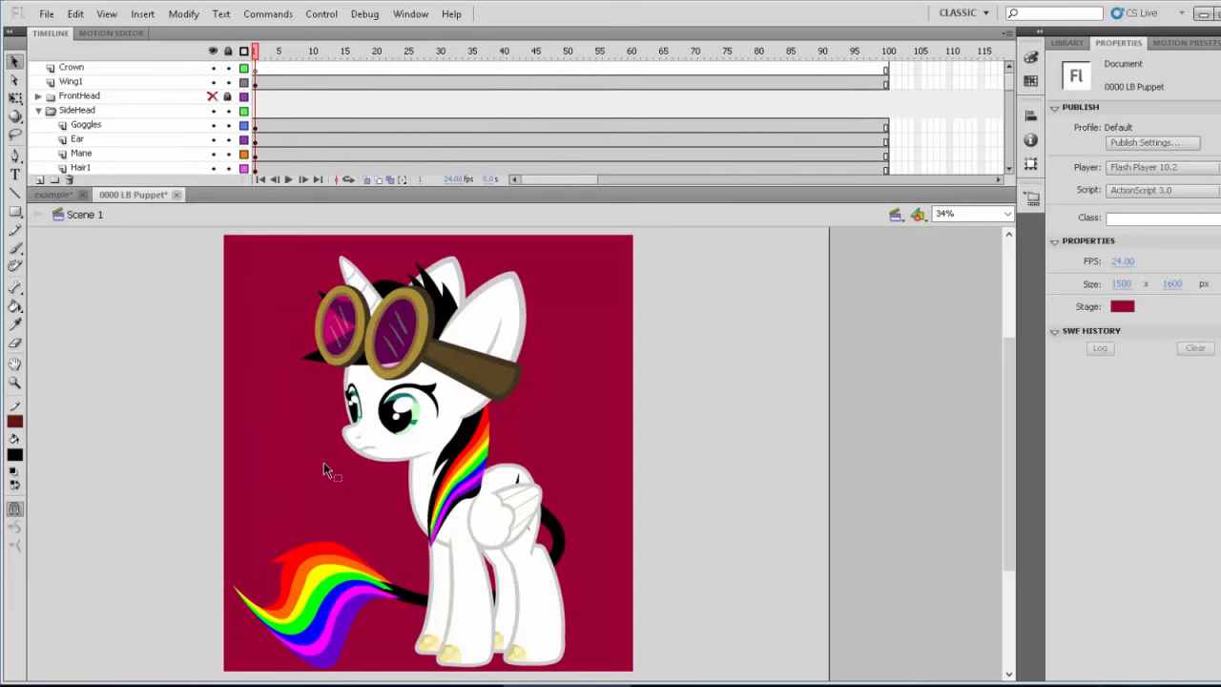
Open the Mouth symbol for editing and inspect its Happy, Sad and Other mouth layers
click(365, 456)
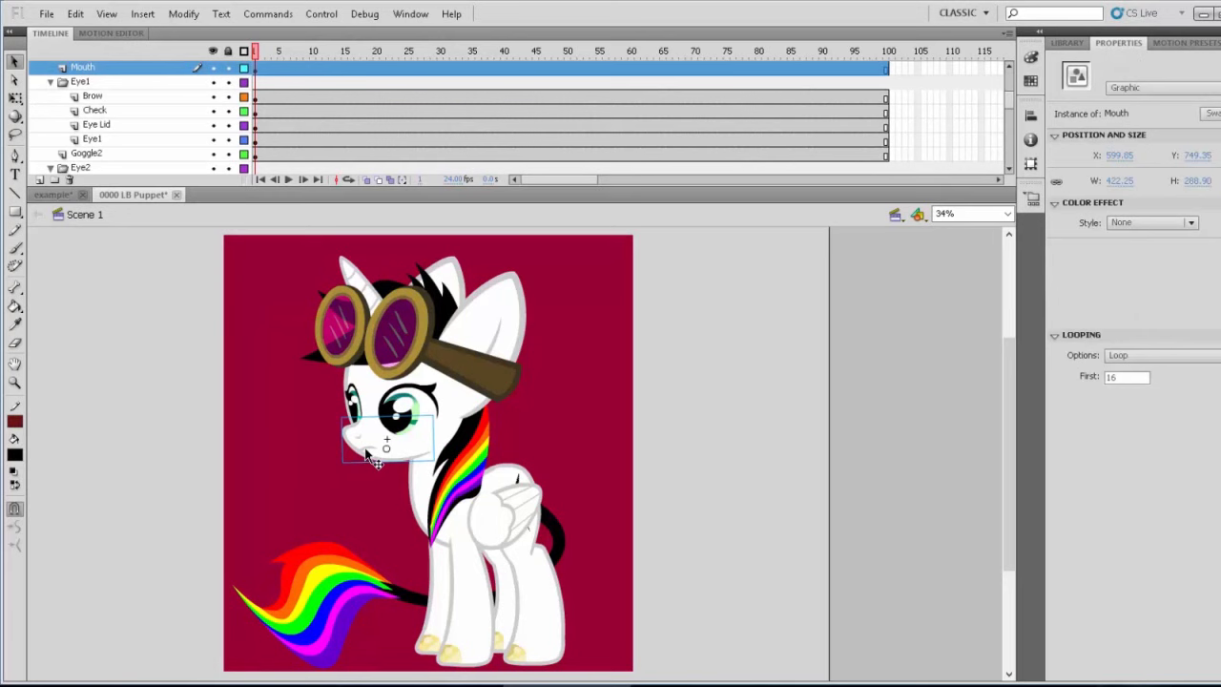
double_click(370, 456)
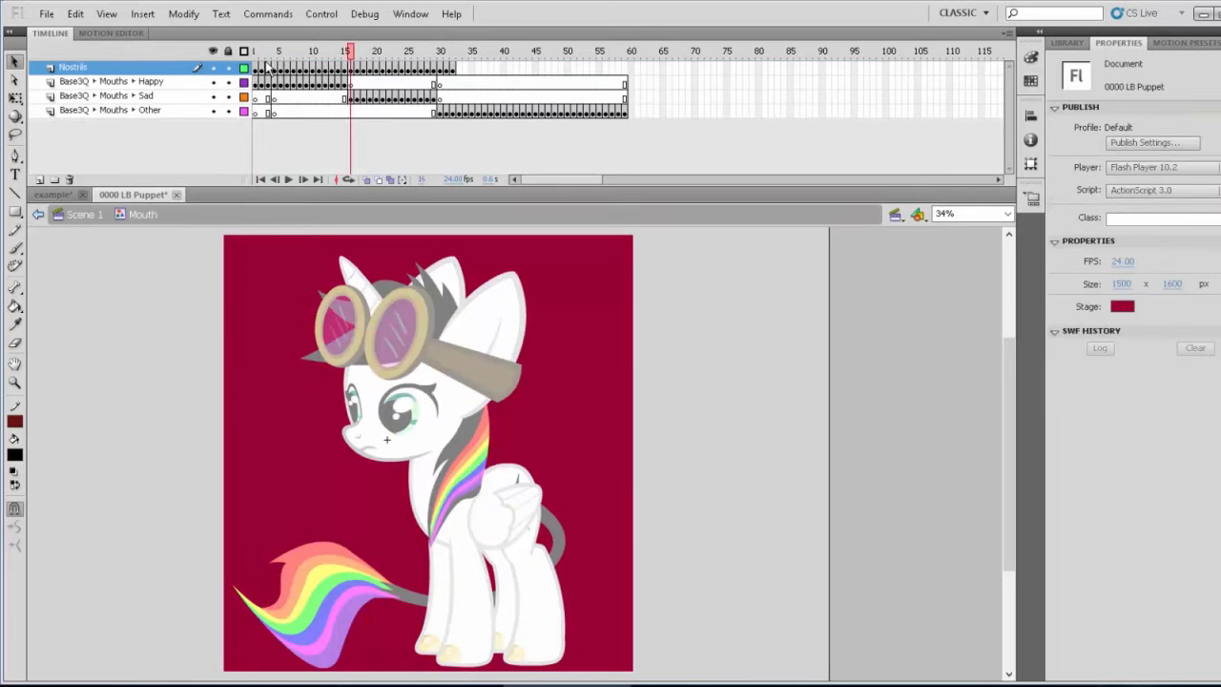
click(137, 83)
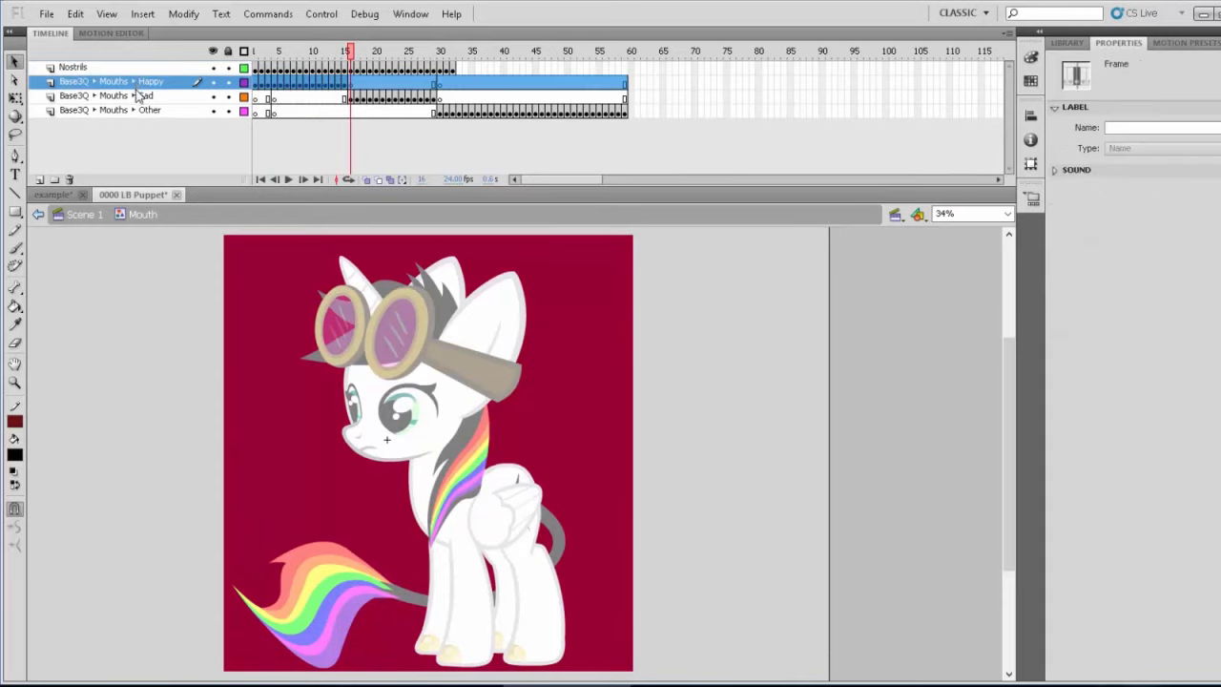
click(140, 97)
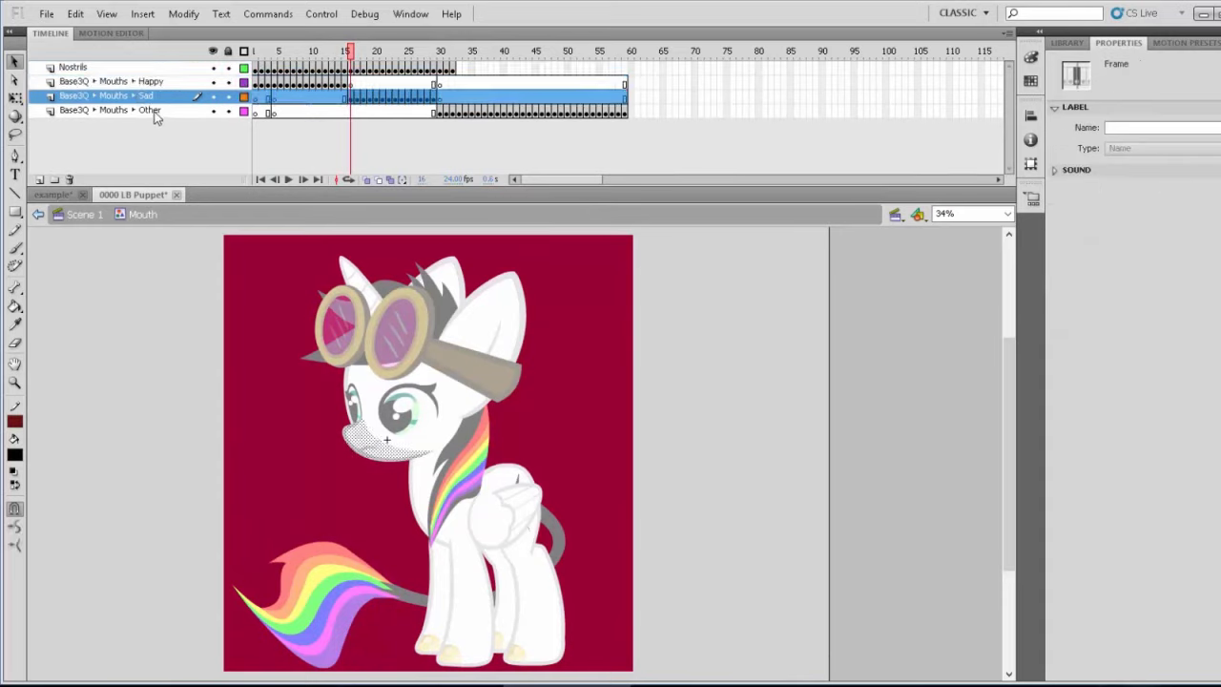
click(154, 112)
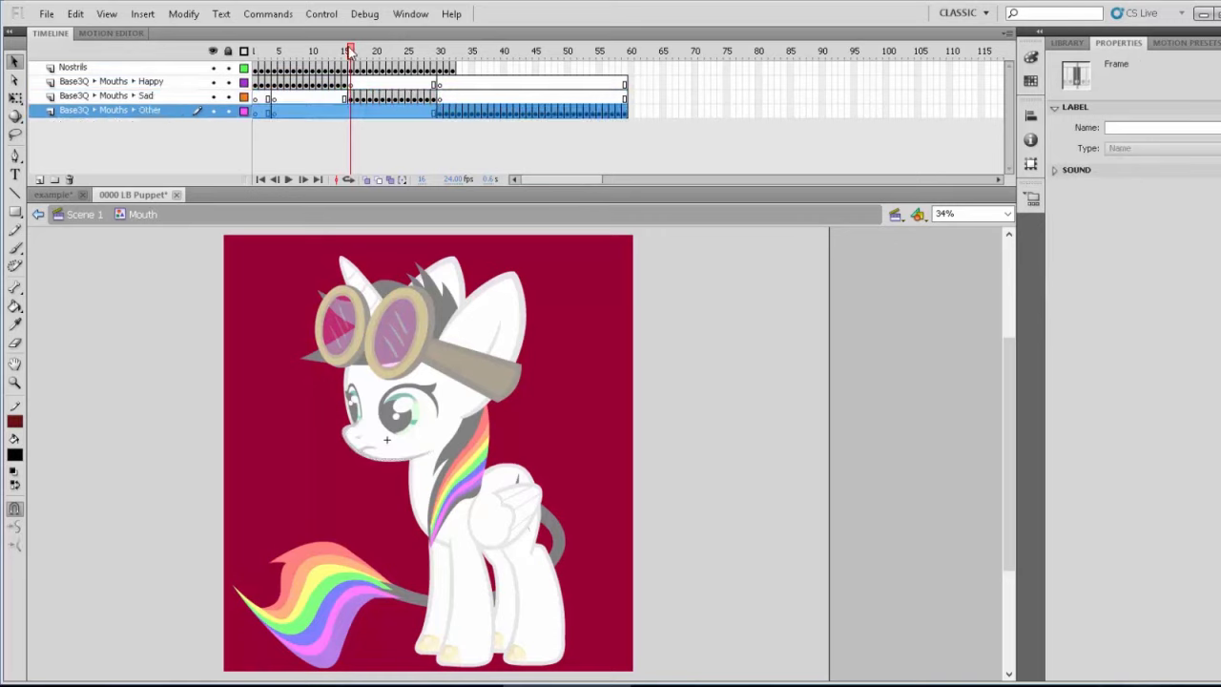
Preview all mouth shapes in the Mouth symbol by scrubbing from frame 1 to the last frame and back, and return to Scene 1
drag(351, 51, 255, 52)
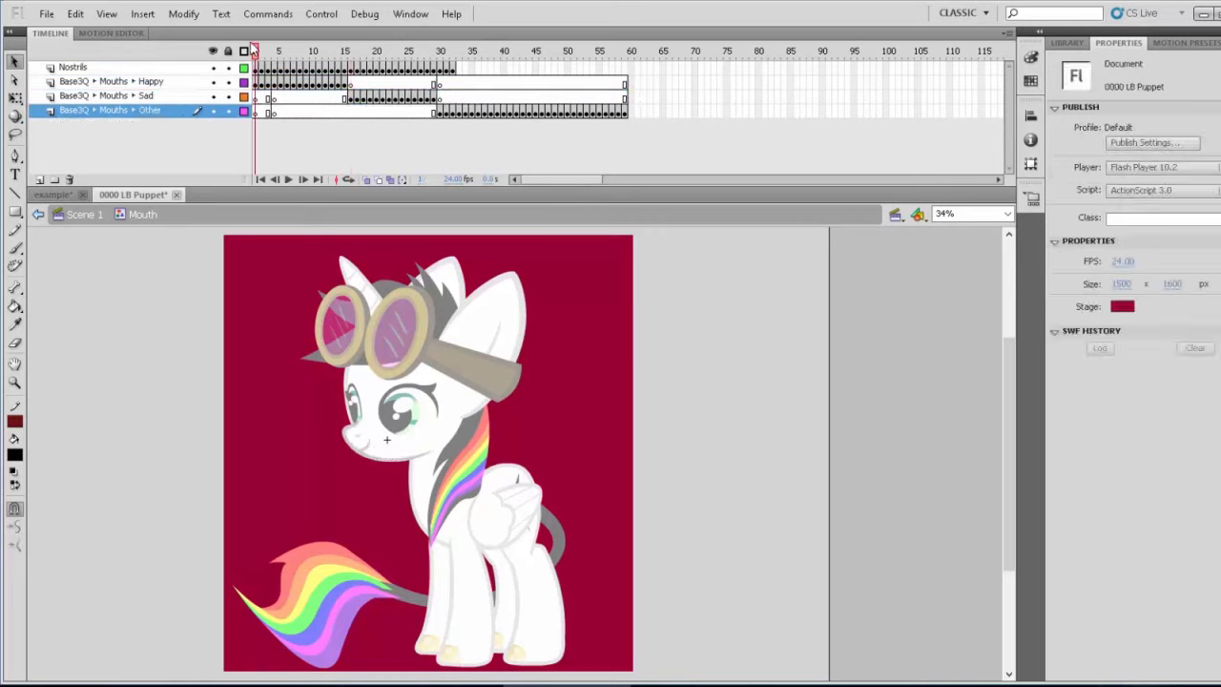
drag(259, 53, 345, 79)
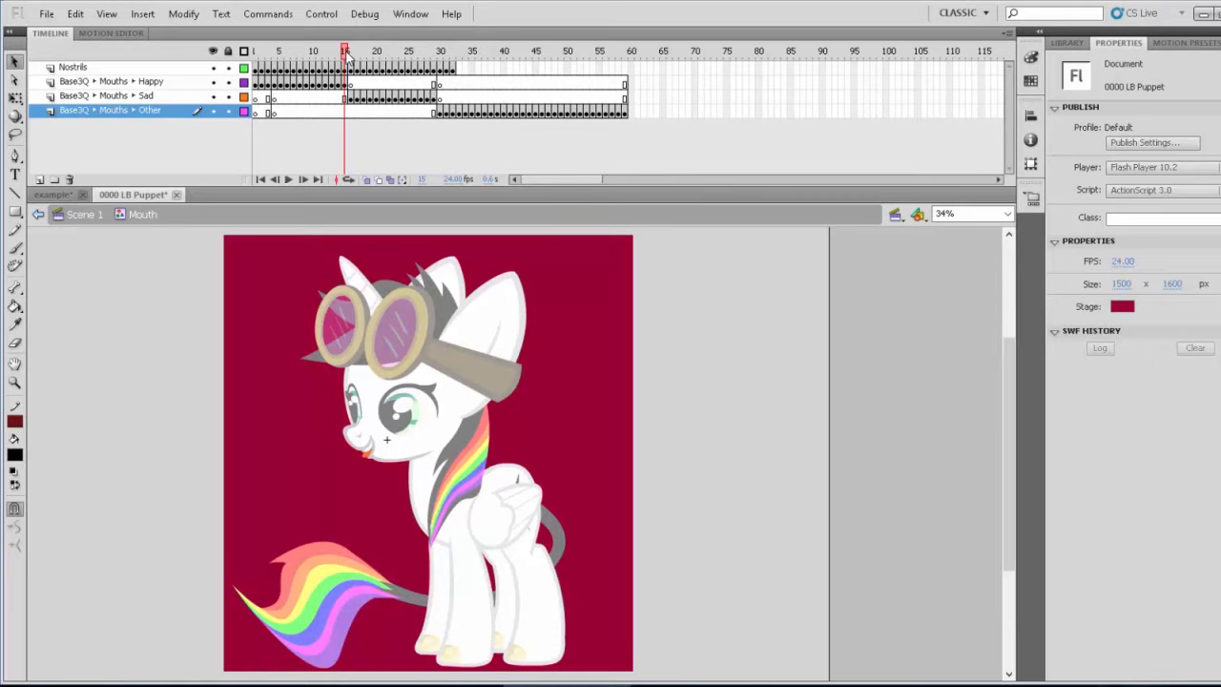
mouse_move(347, 56)
mouse_down()
mouse_move(259, 63)
mouse_move(358, 63)
mouse_up()
drag(363, 59, 628, 86)
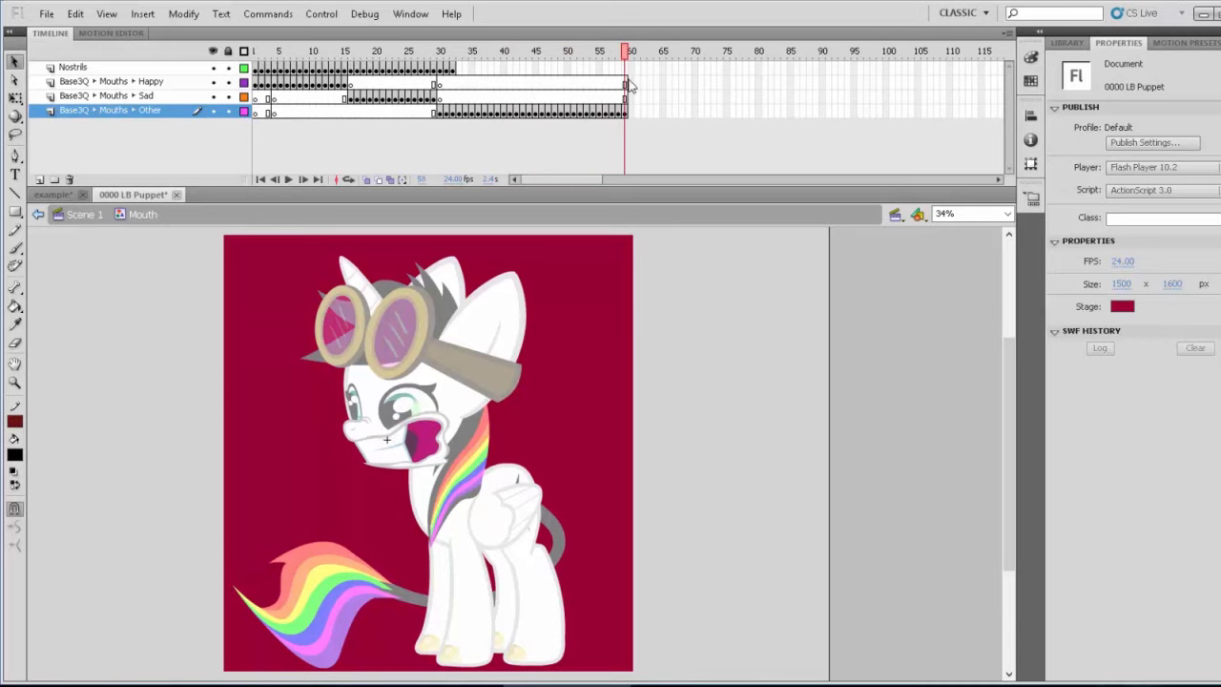
key(shift+comma)
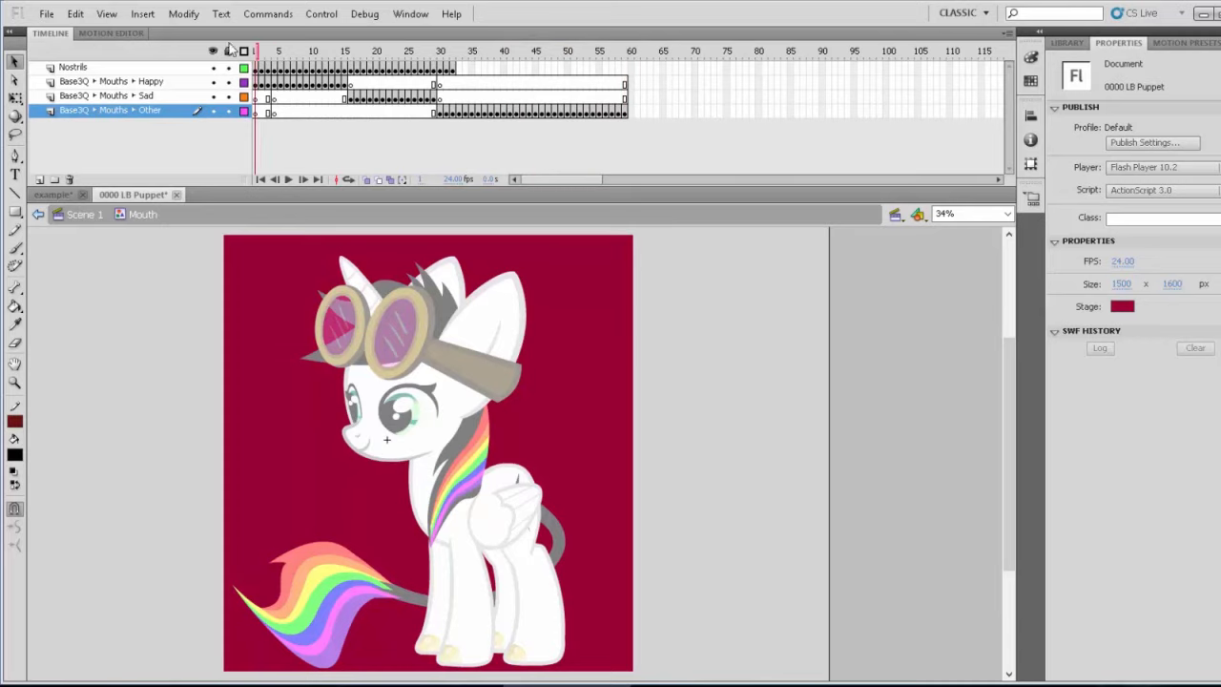
double_click(572, 388)
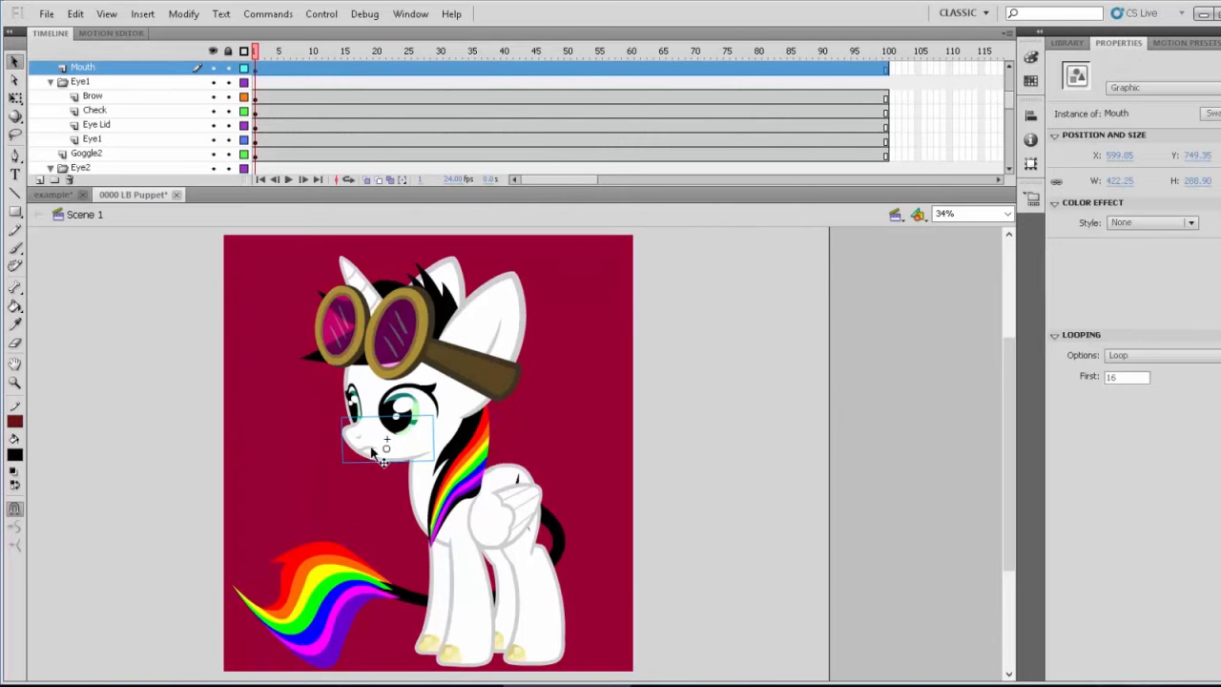
Open the base ear symbol, scrub through its ear poses, and return to Scene 1
click(490, 309)
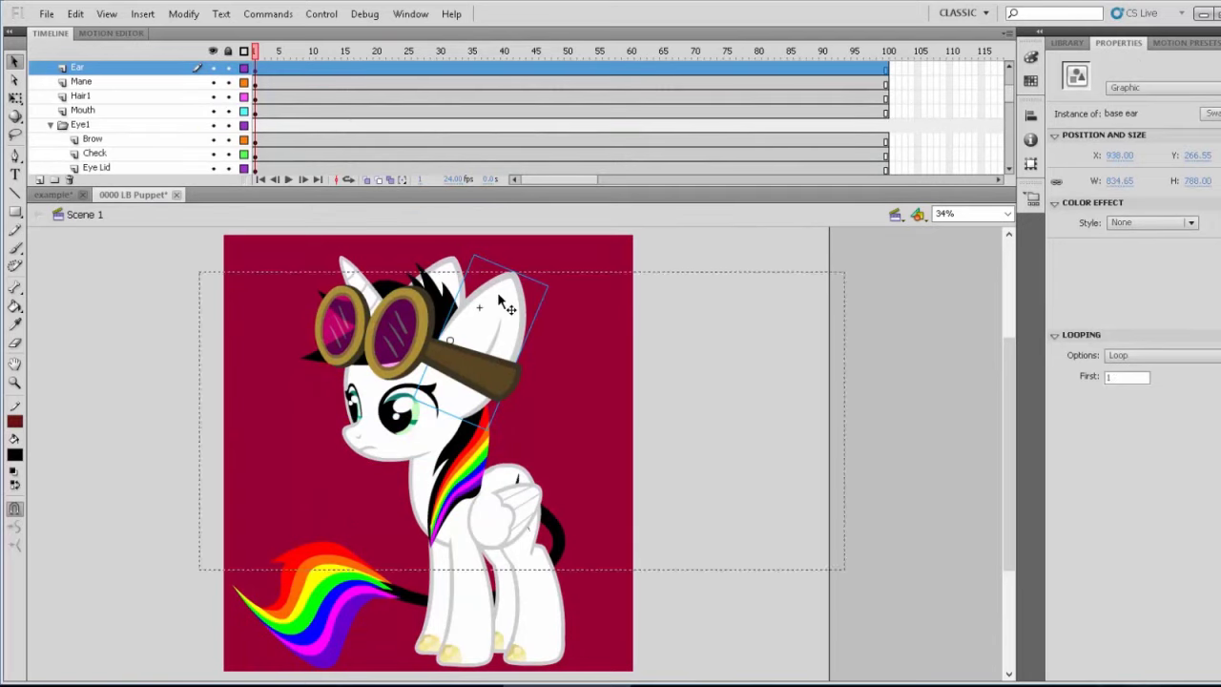
double_click(497, 292)
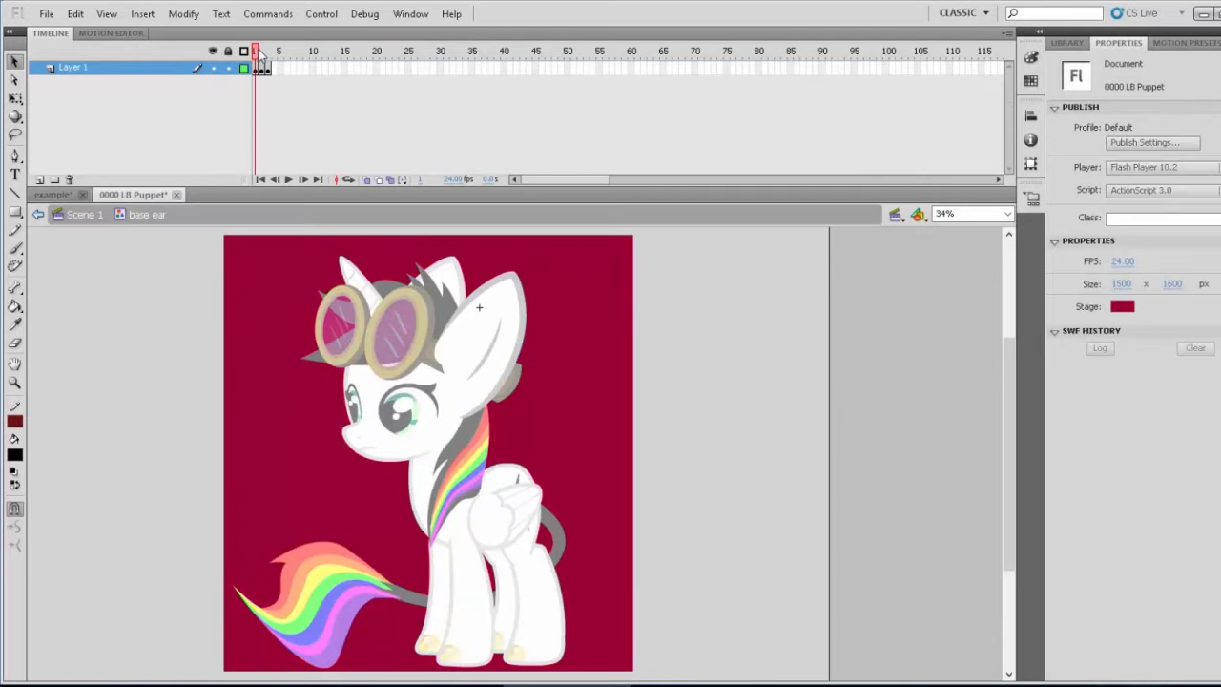
mouse_move(258, 52)
mouse_down()
mouse_move(269, 53)
mouse_move(253, 53)
mouse_up()
double_click(648, 417)
Open the Eye Lid 1 symbol of the near eye, scrub through its eyelid frames, and return to Scene 1
click(436, 393)
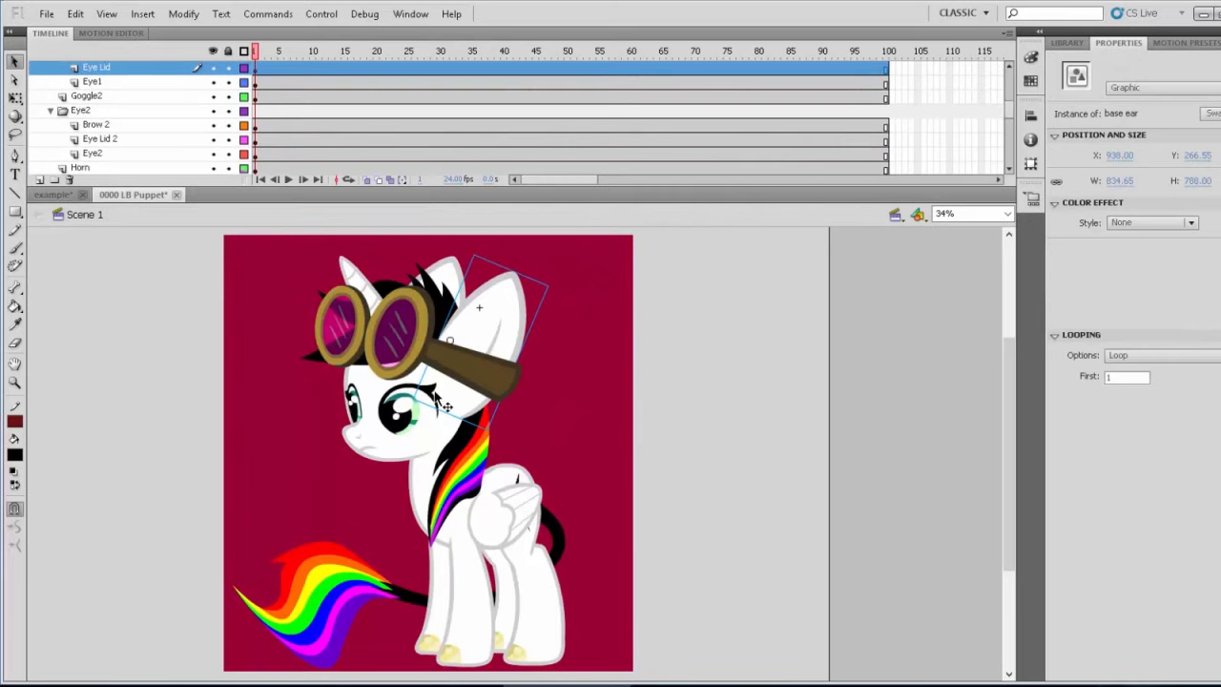
double_click(435, 393)
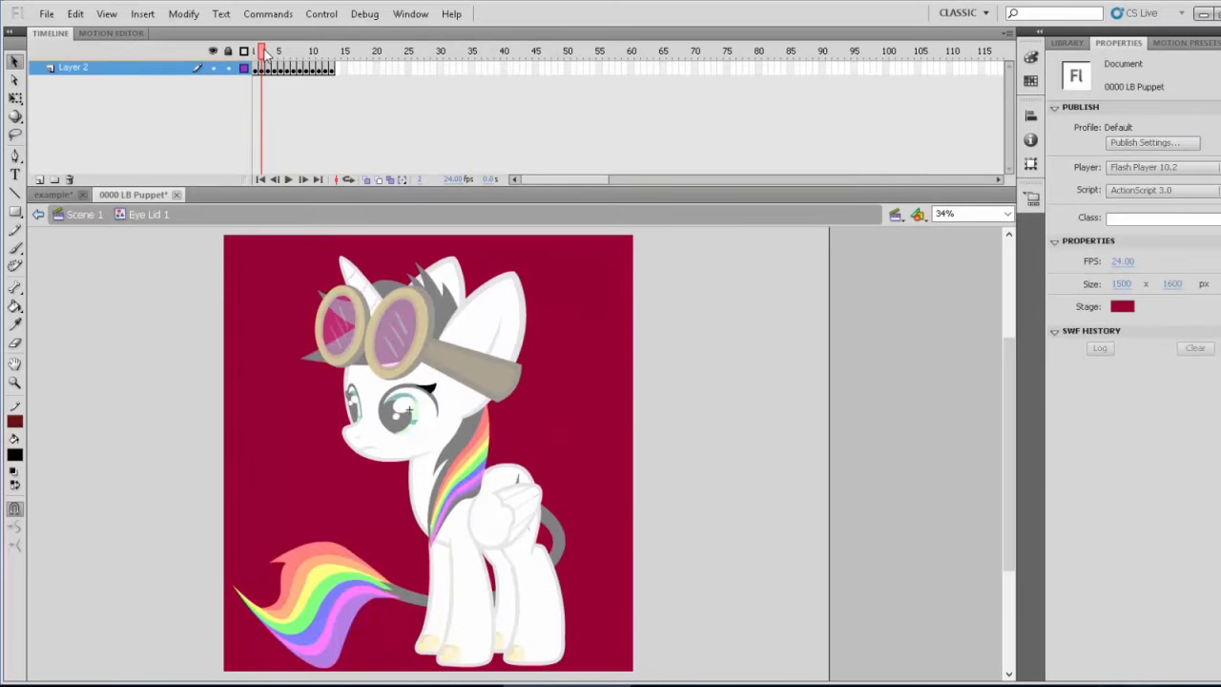
mouse_move(264, 53)
mouse_down()
mouse_move(329, 69)
mouse_move(253, 69)
mouse_up()
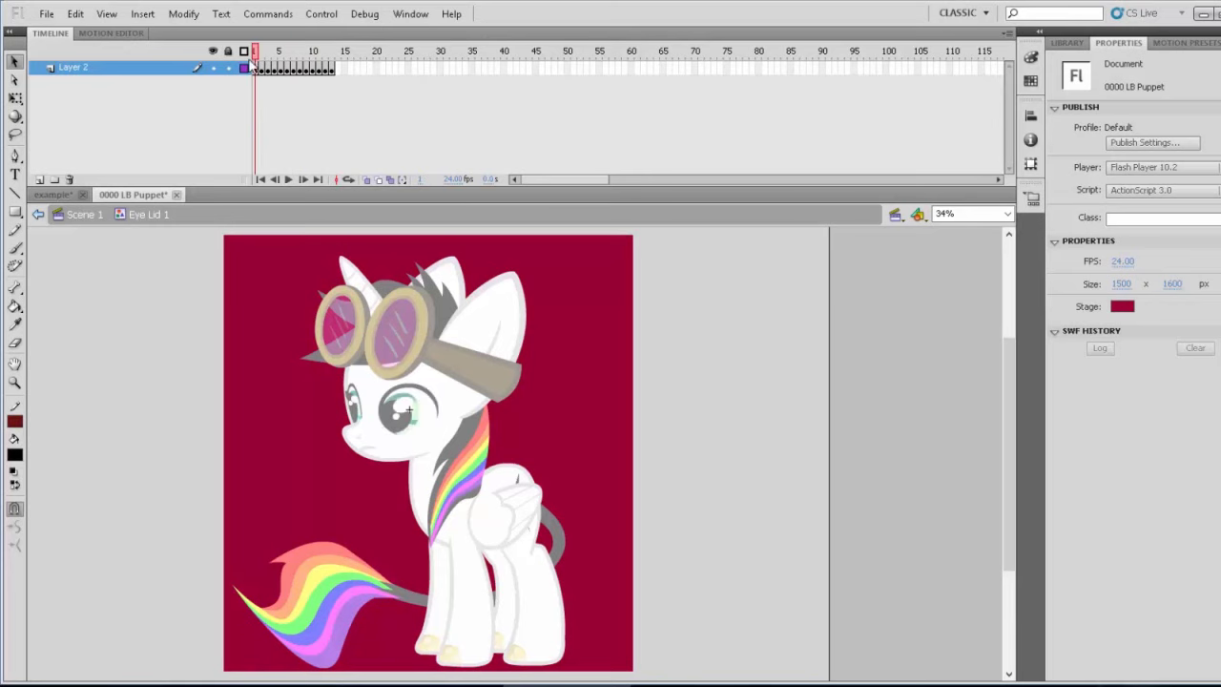
double_click(600, 359)
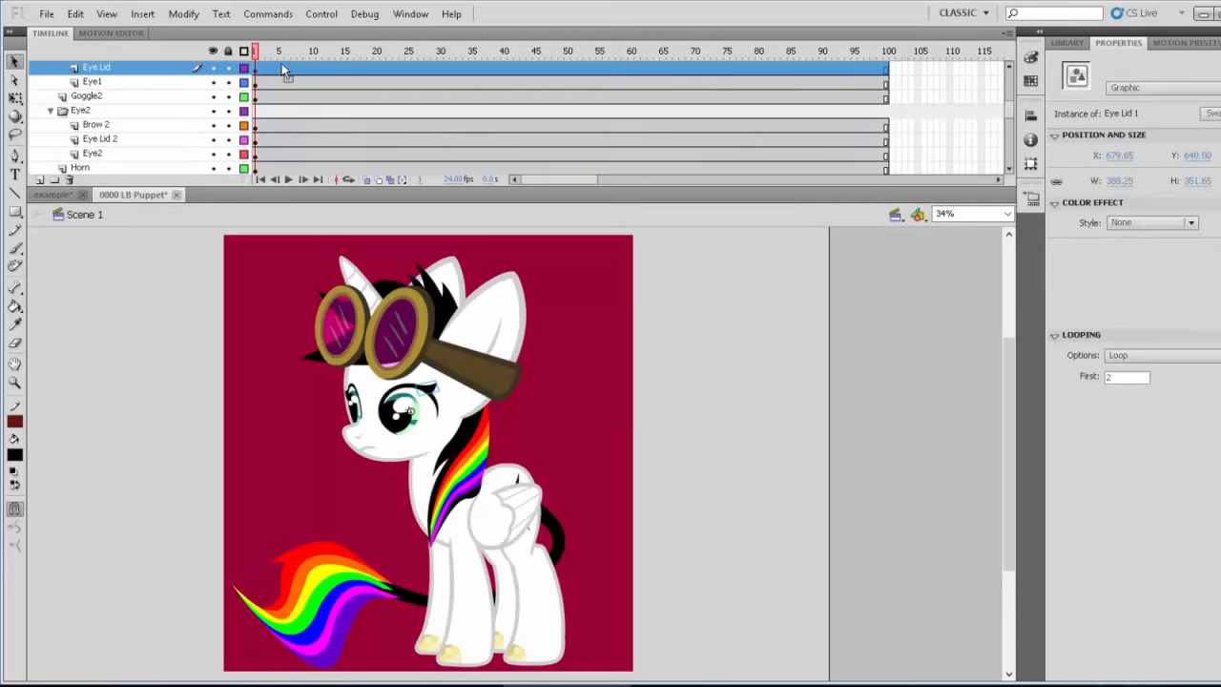
Open the base 3q leg symbol on the 1 Front Leg layer and go to frame 3 with the raised leg pose
click(463, 548)
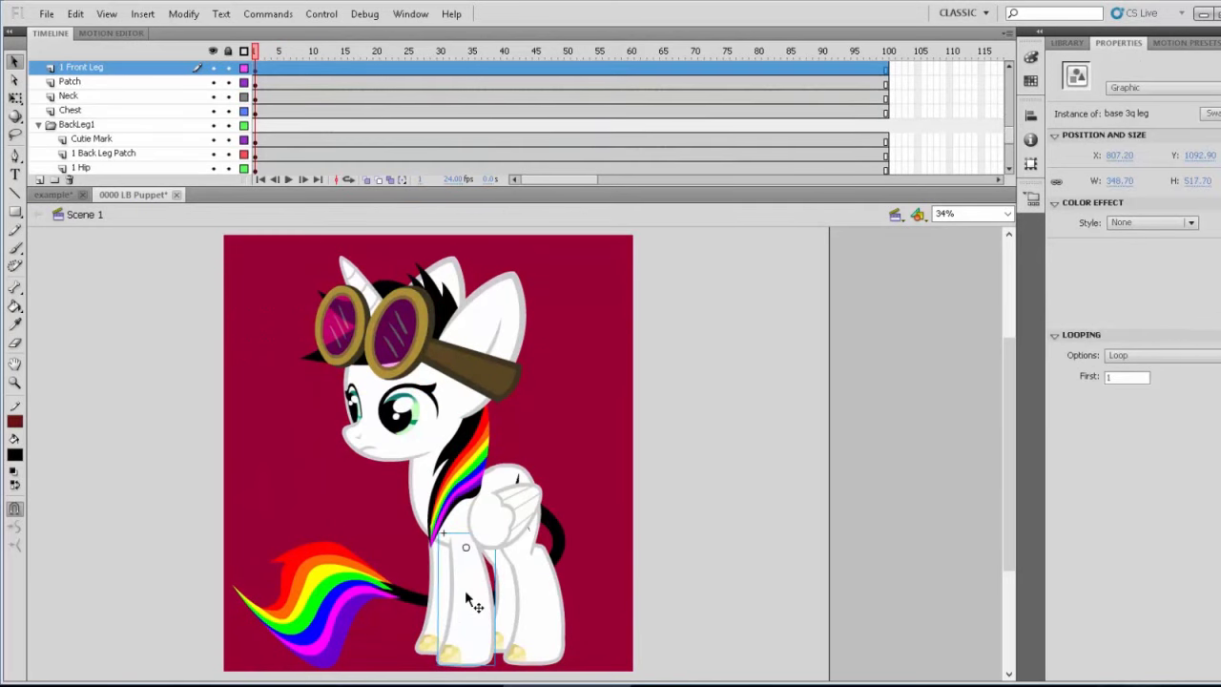
double_click(469, 594)
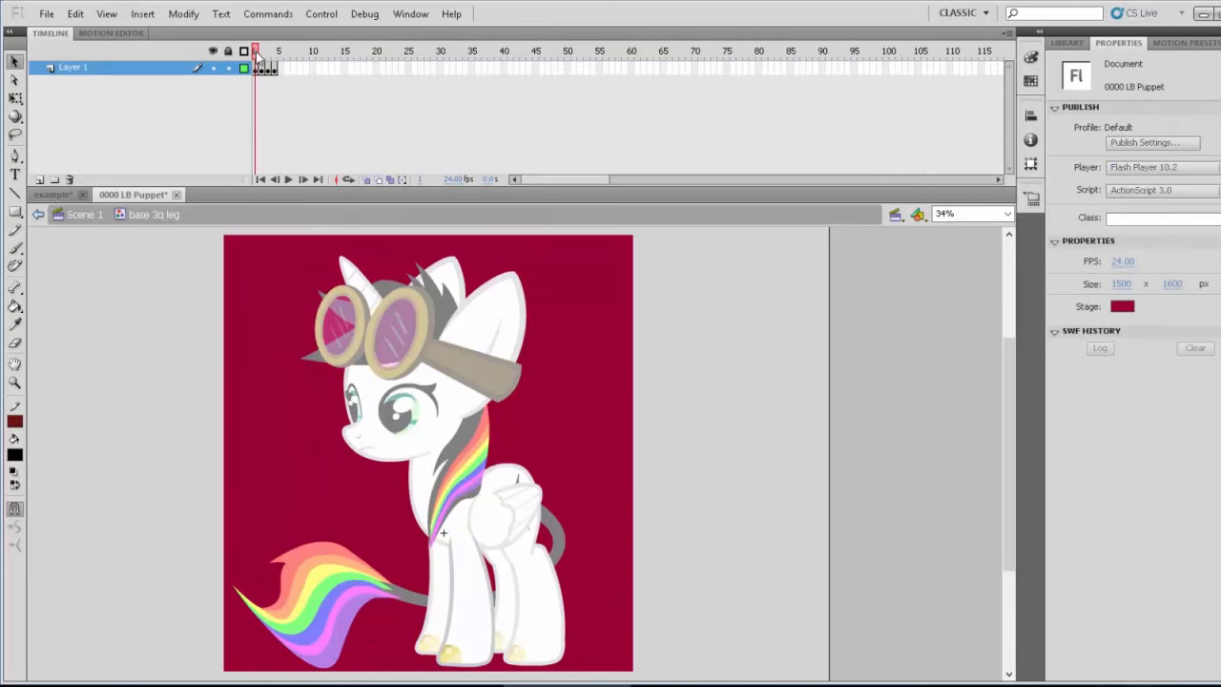
mouse_move(256, 55)
mouse_down()
mouse_move(279, 52)
mouse_move(267, 54)
mouse_up()
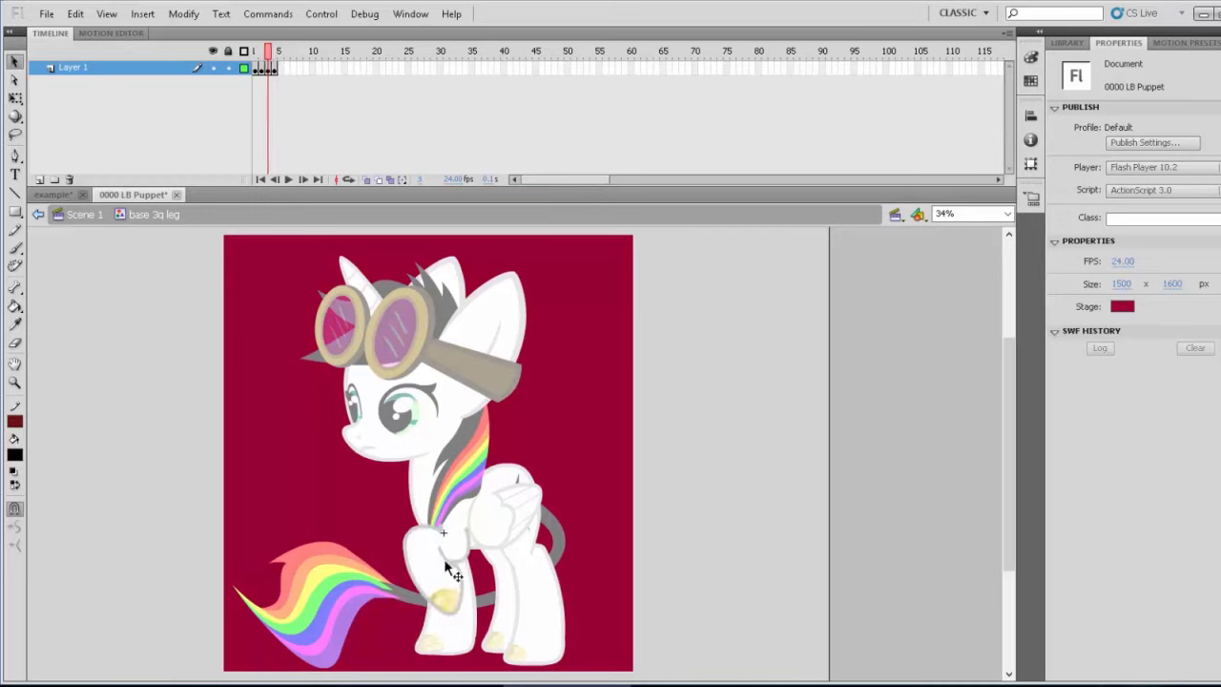
Move the raised lower leg's transformation point to the knee, and rotate the lower leg clockwise with Free Transform
double_click(440, 568)
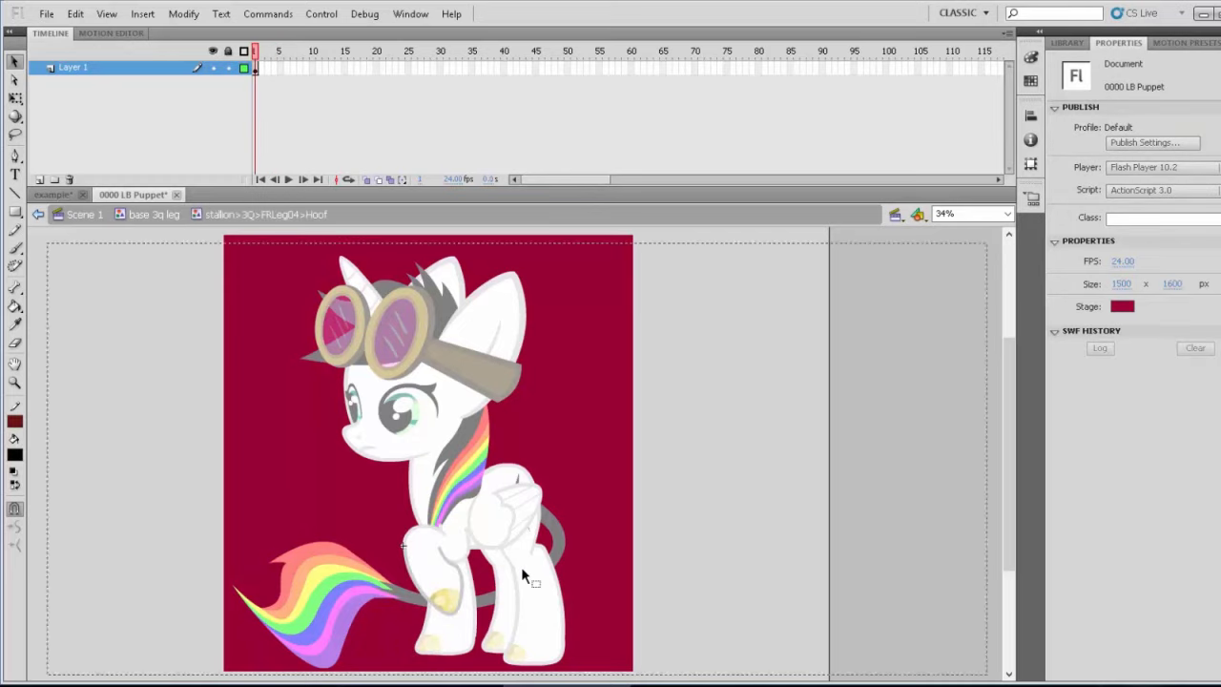
double_click(468, 588)
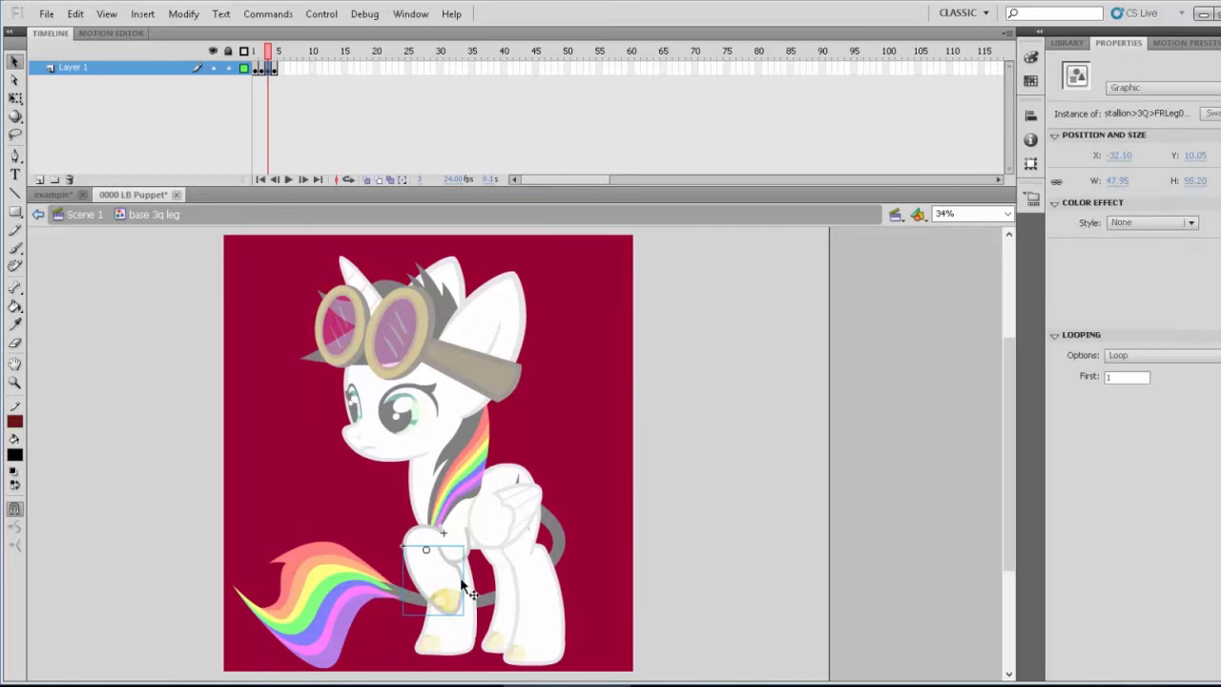
click(16, 97)
drag(427, 549, 408, 548)
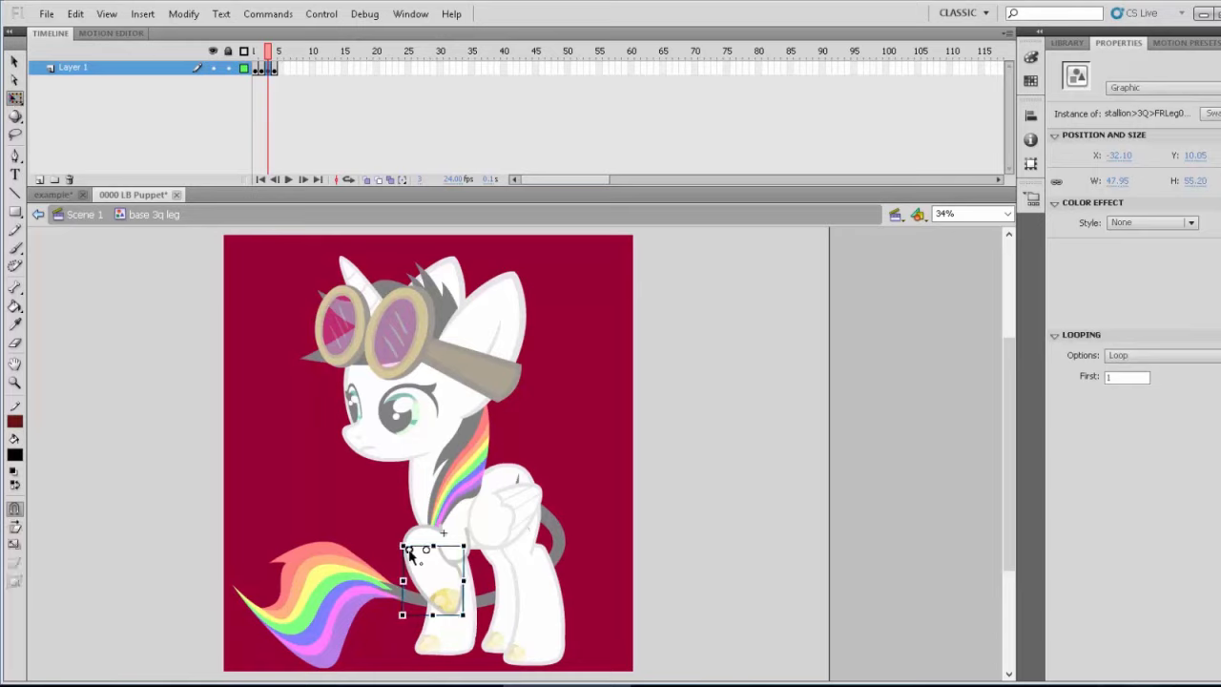
drag(461, 615, 437, 614)
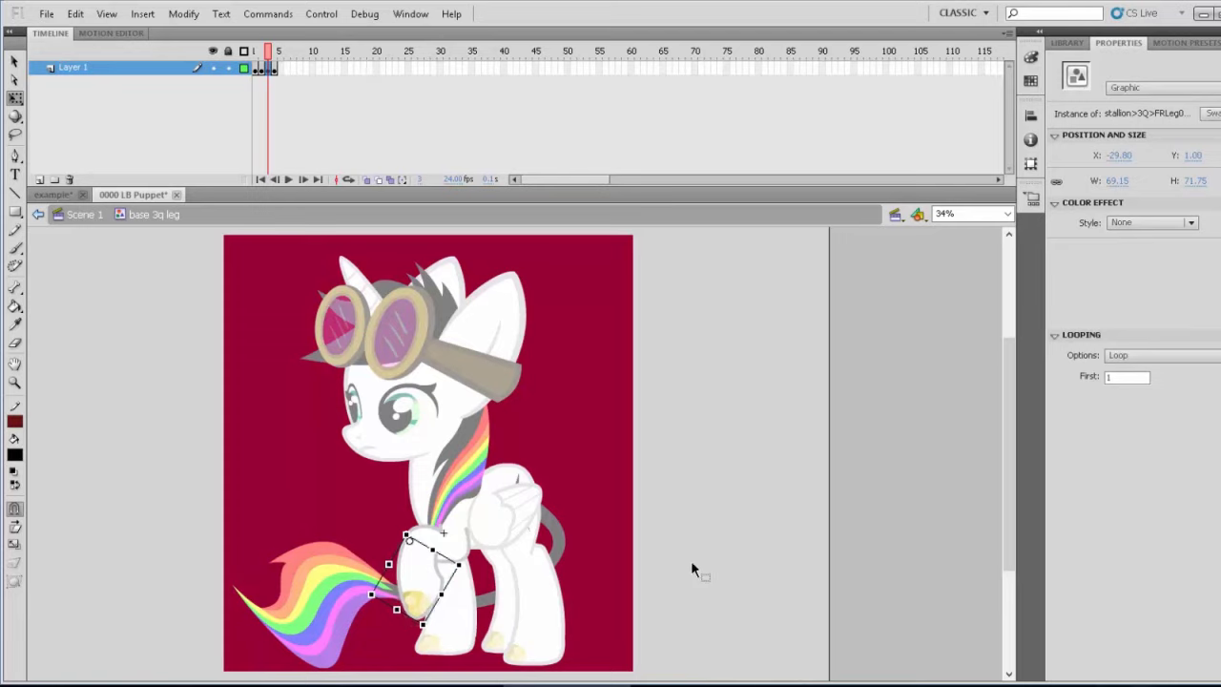
click(731, 561)
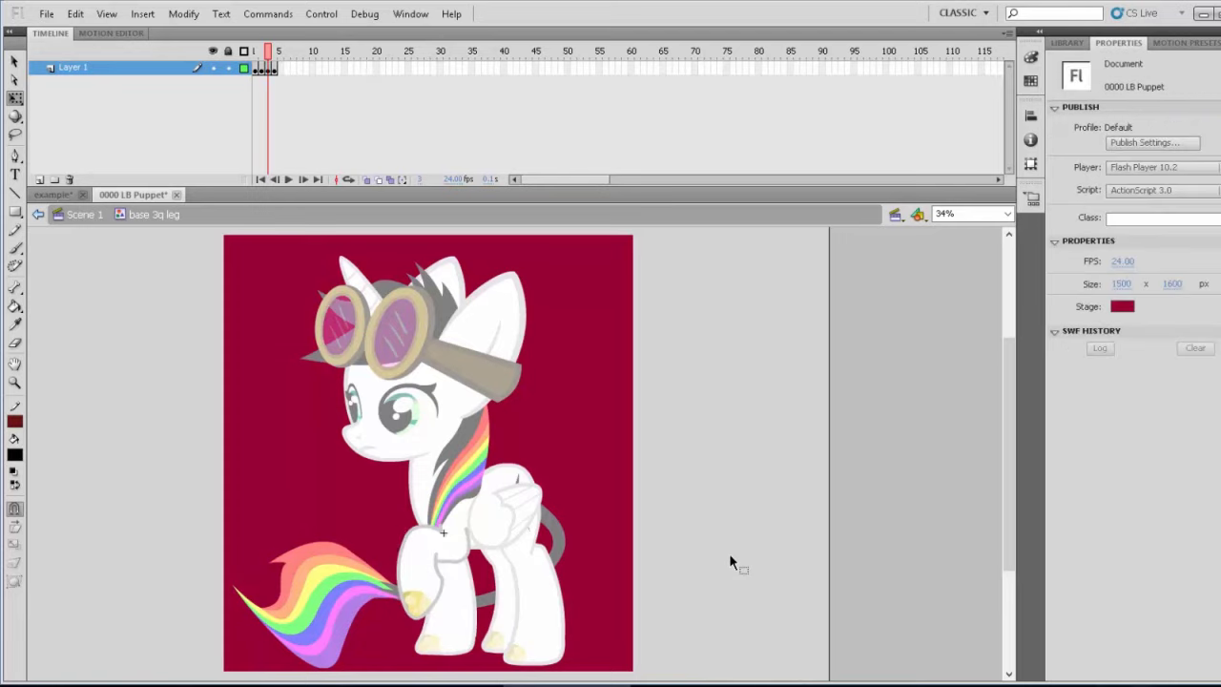
Undo the raised front leg edits back out to Scene 1 and deselect the front leg
key(ctrl+z)
key(ctrl+z)
key(ctrl+z)
key(ctrl+z)
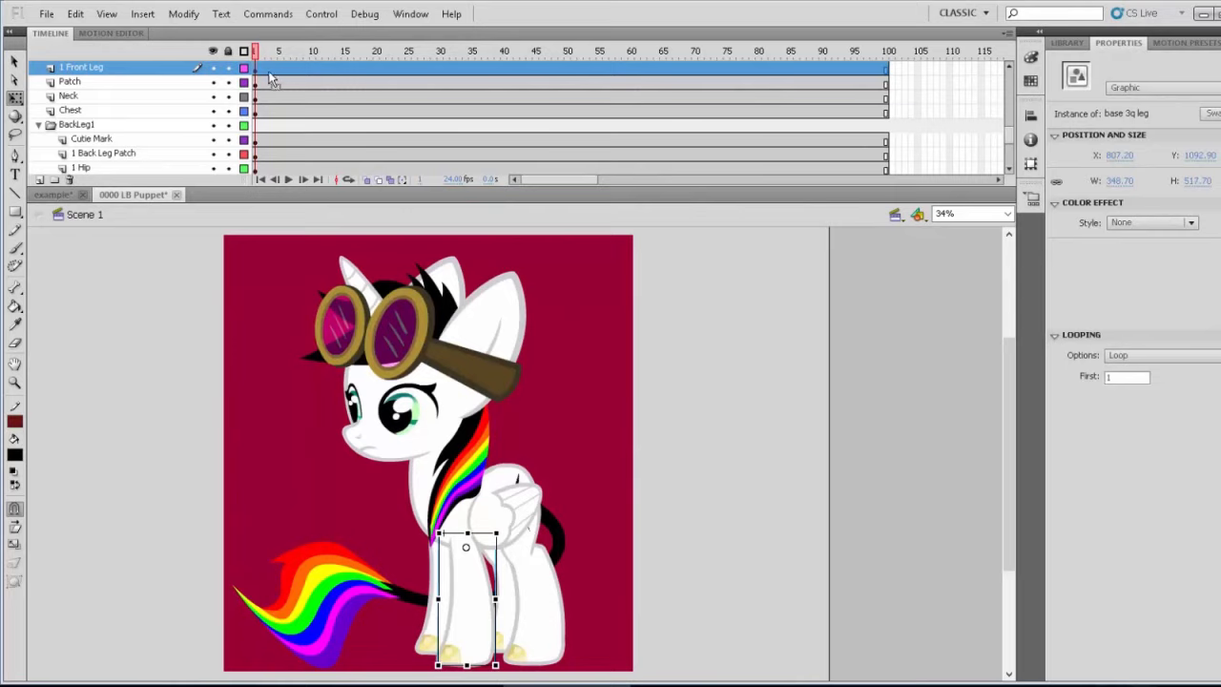
click(596, 388)
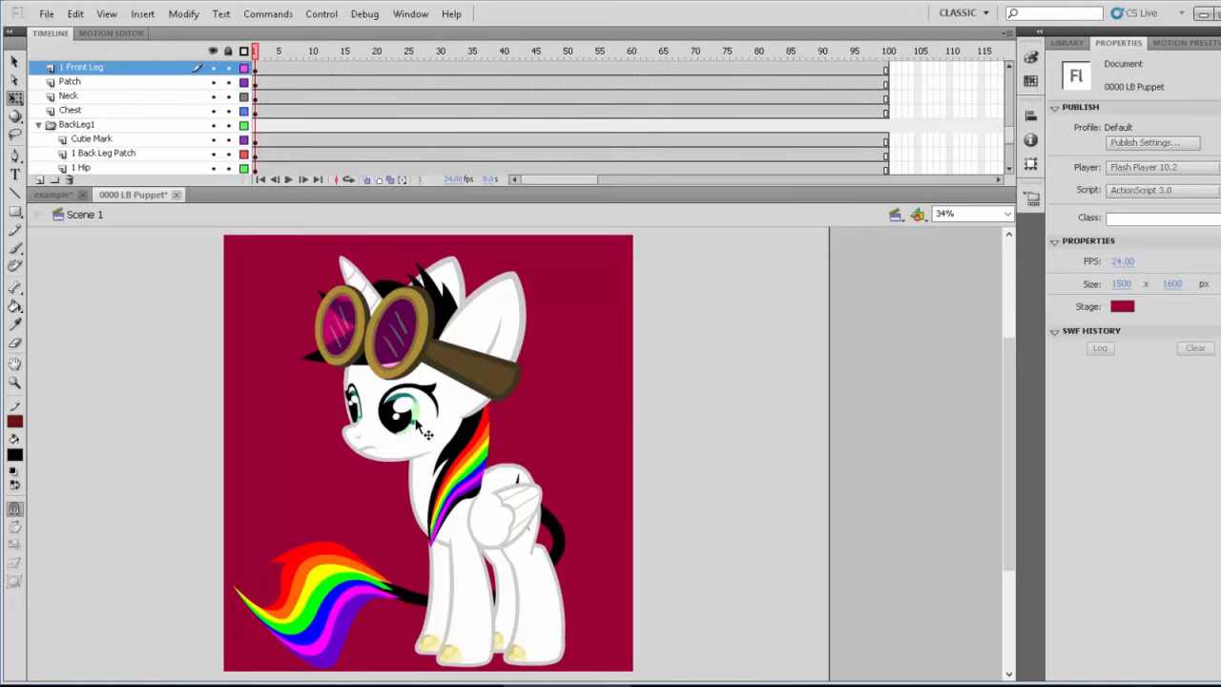
Scrub to the open-mouthed expression at frame 50 and copy that Mouth frame onto frame 1 of the Mouth layer
click(364, 449)
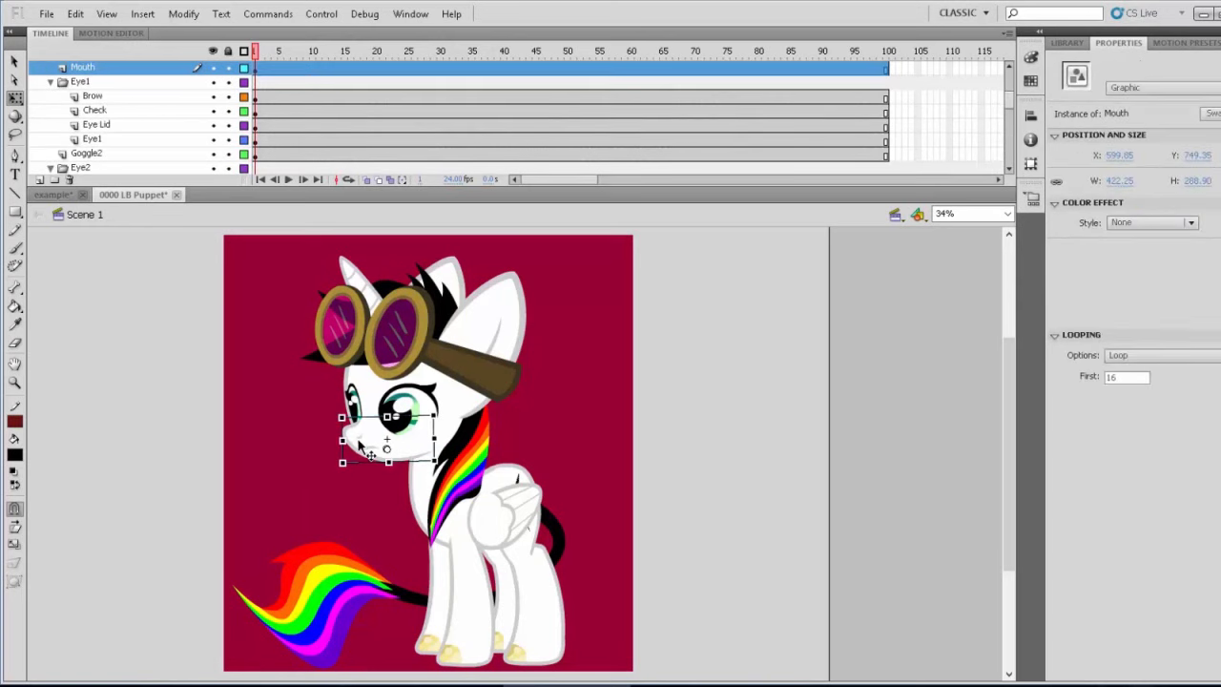
drag(258, 58, 354, 77)
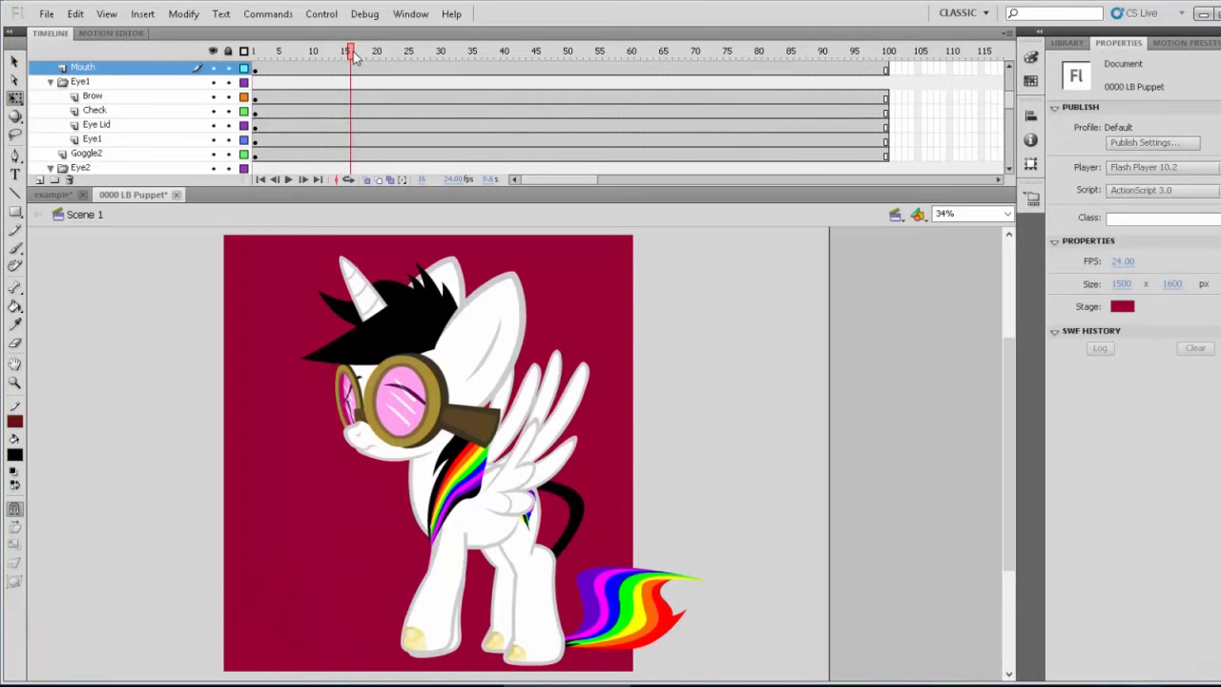
drag(354, 56, 573, 92)
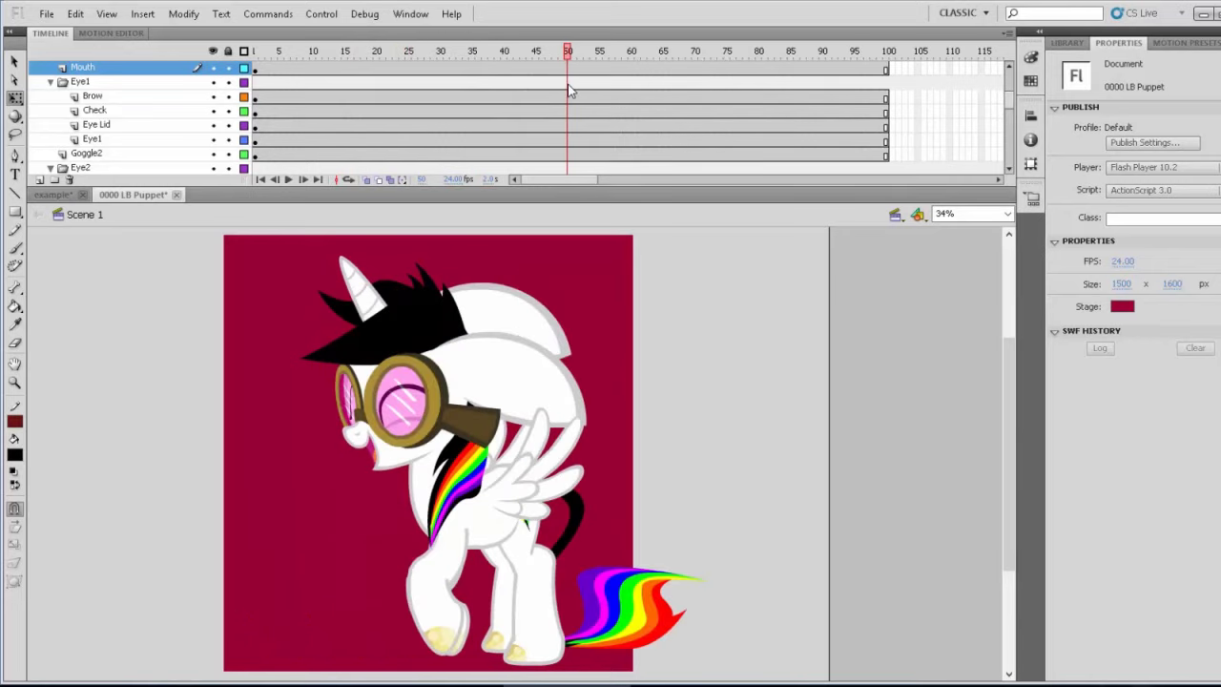
click(368, 464)
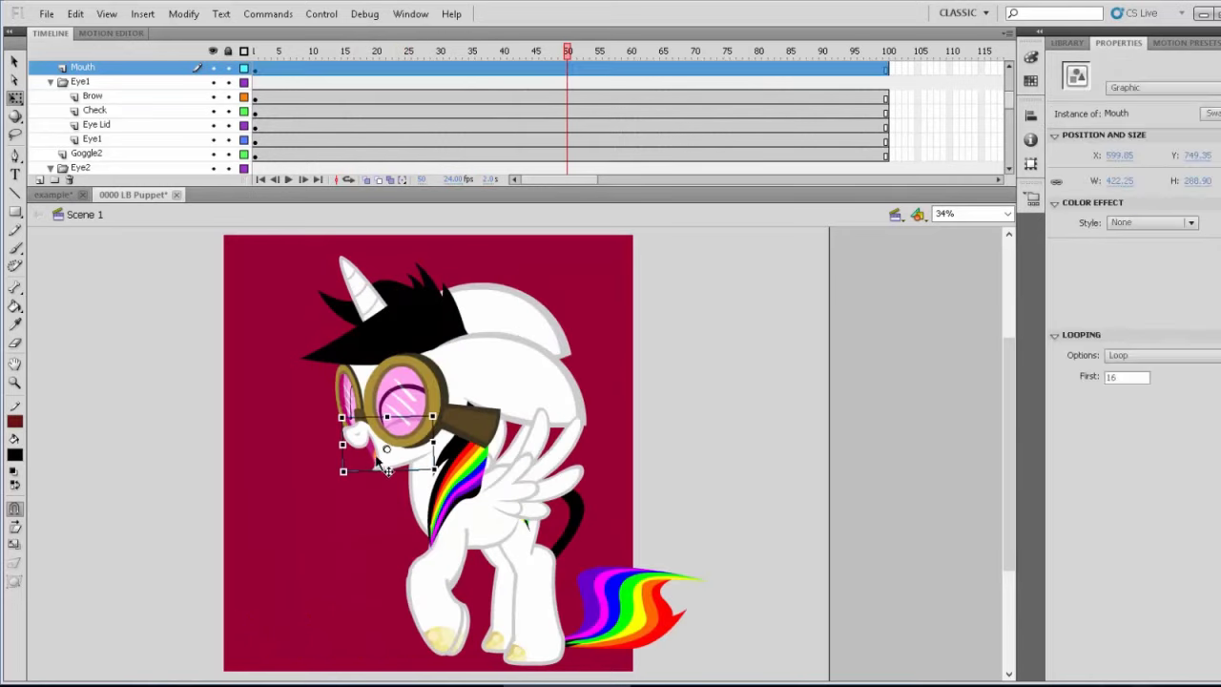
click(569, 73)
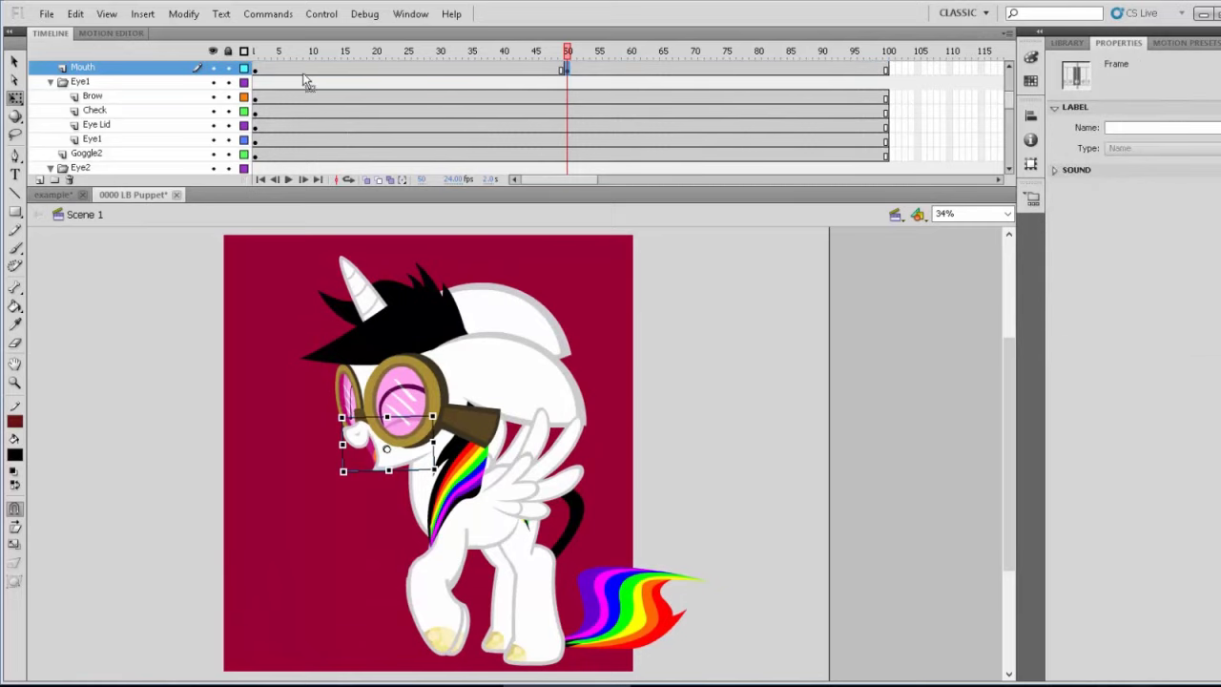
click(254, 70)
click(564, 437)
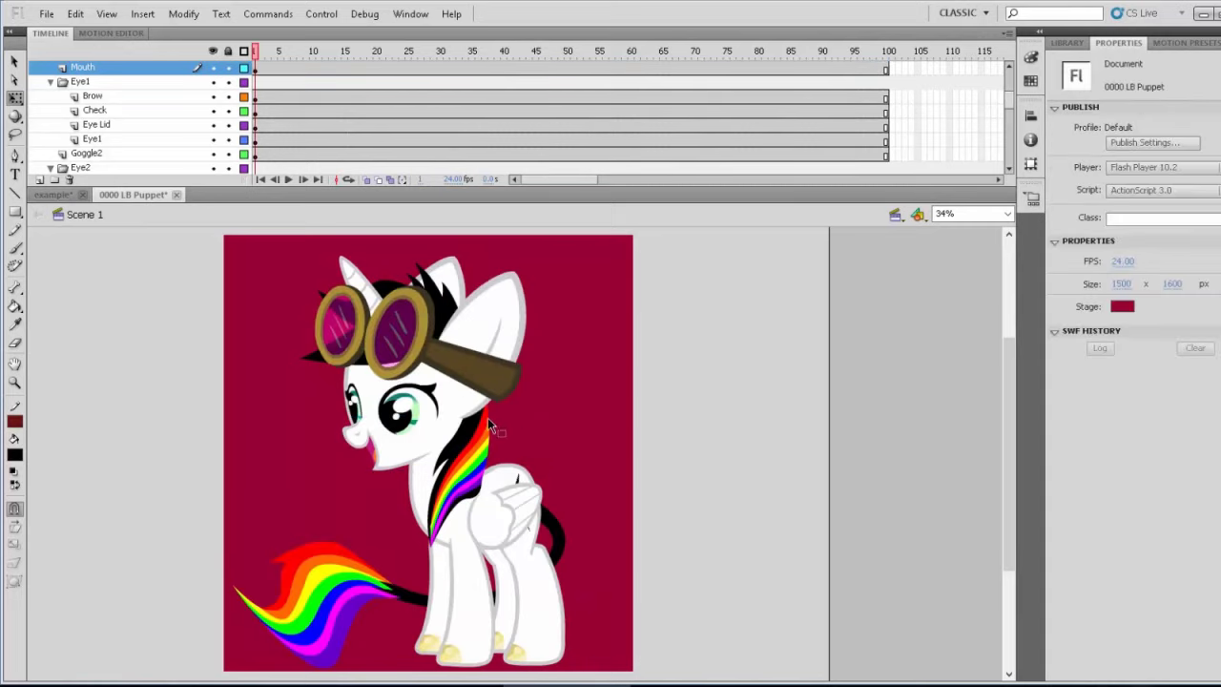
Open the near eye's symbol, shift its iris, pupil and shines toward the back of the head, and return to Scene 1
double_click(425, 412)
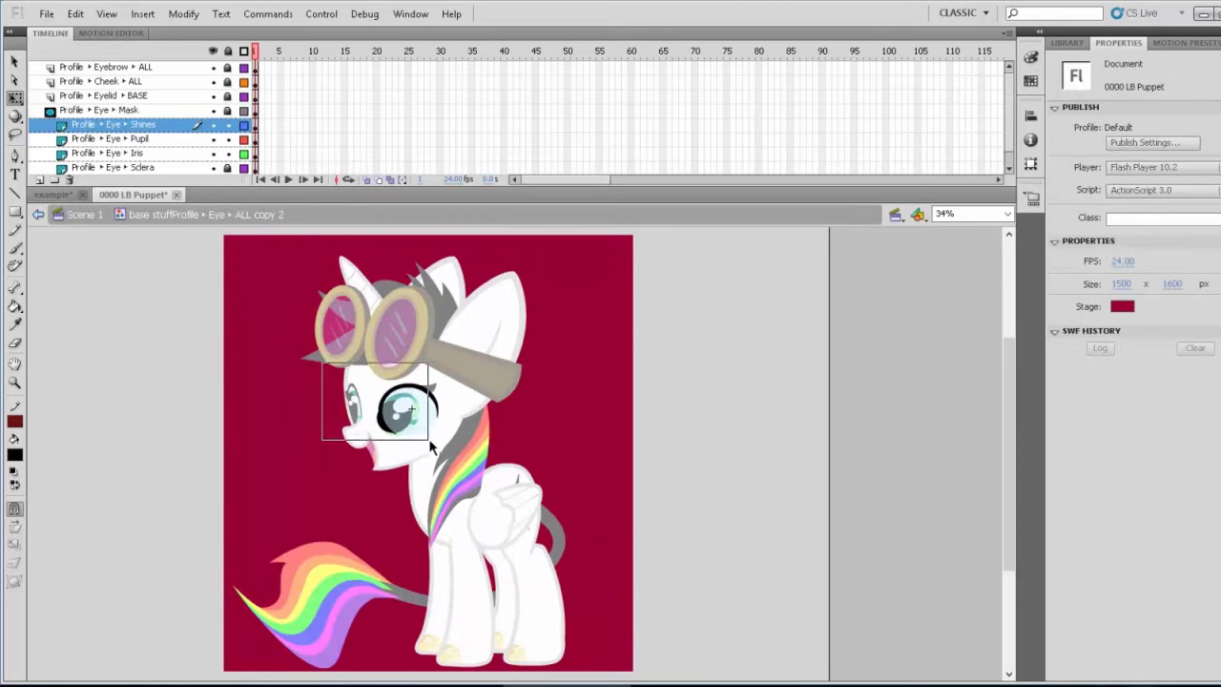
click(408, 411)
click(417, 420)
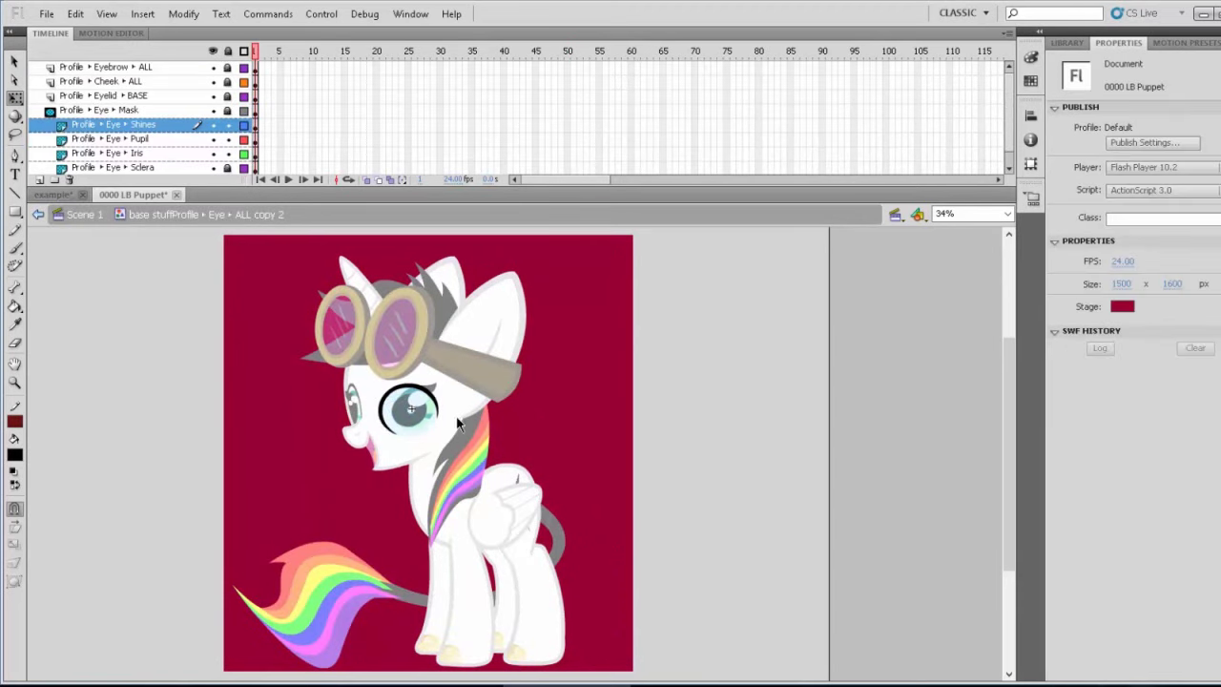
click(110, 138)
double_click(534, 420)
double_click(409, 427)
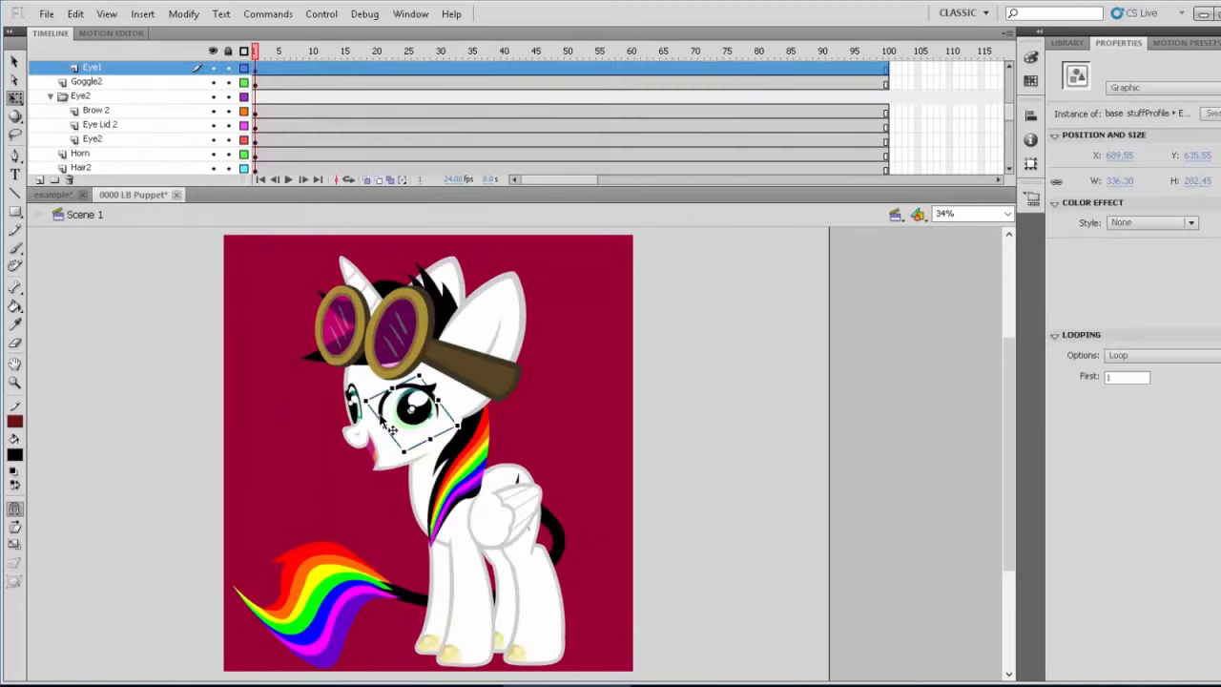
Open the far eye's symbol, lock its eyelid layer, shift the unlocked iris, pupil and shines to match, and return to Scene 1
click(365, 420)
double_click(367, 422)
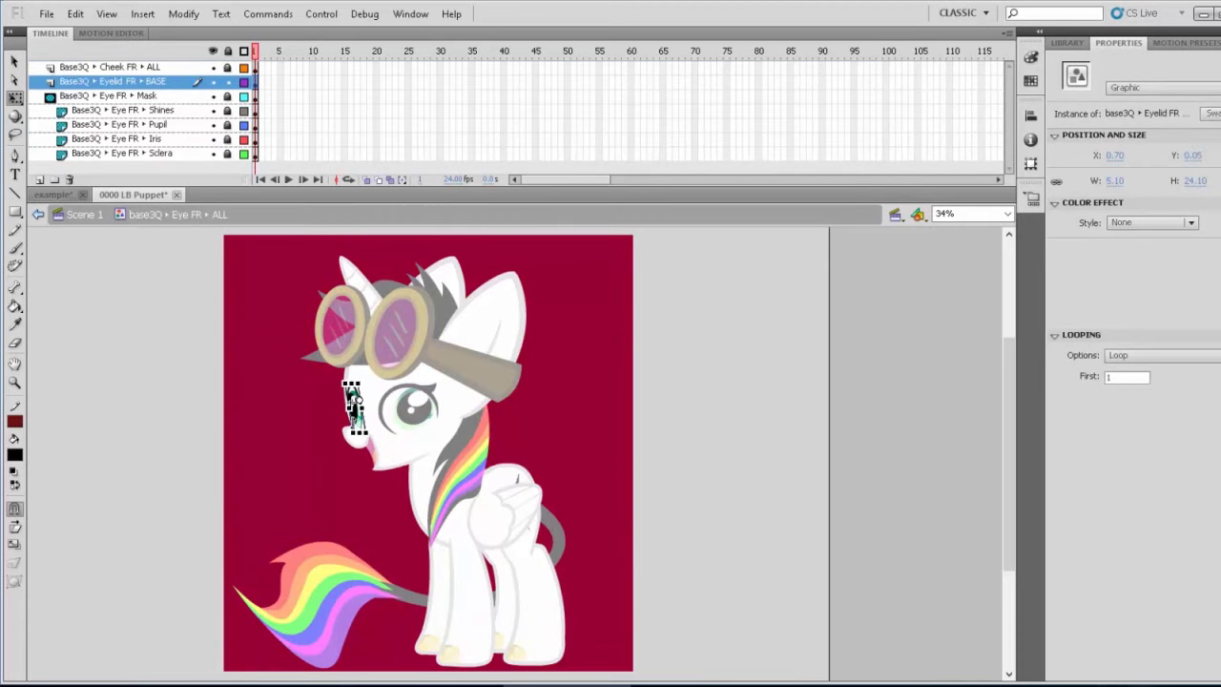
click(227, 83)
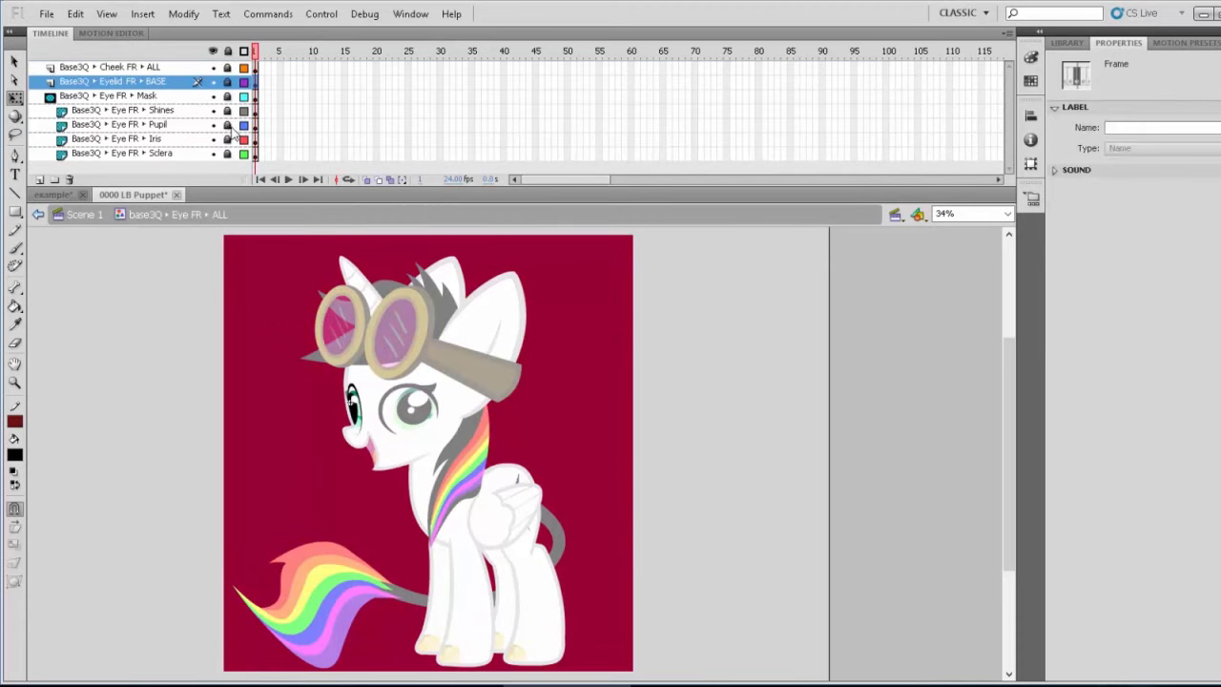
click(360, 415)
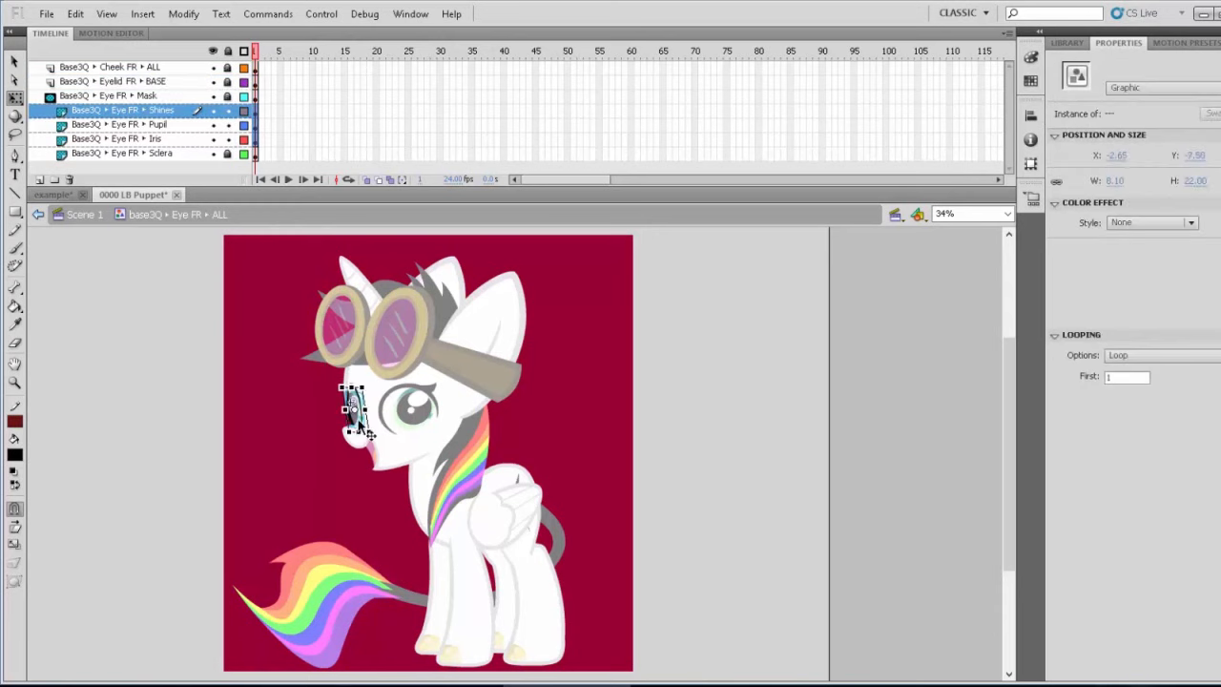
double_click(590, 415)
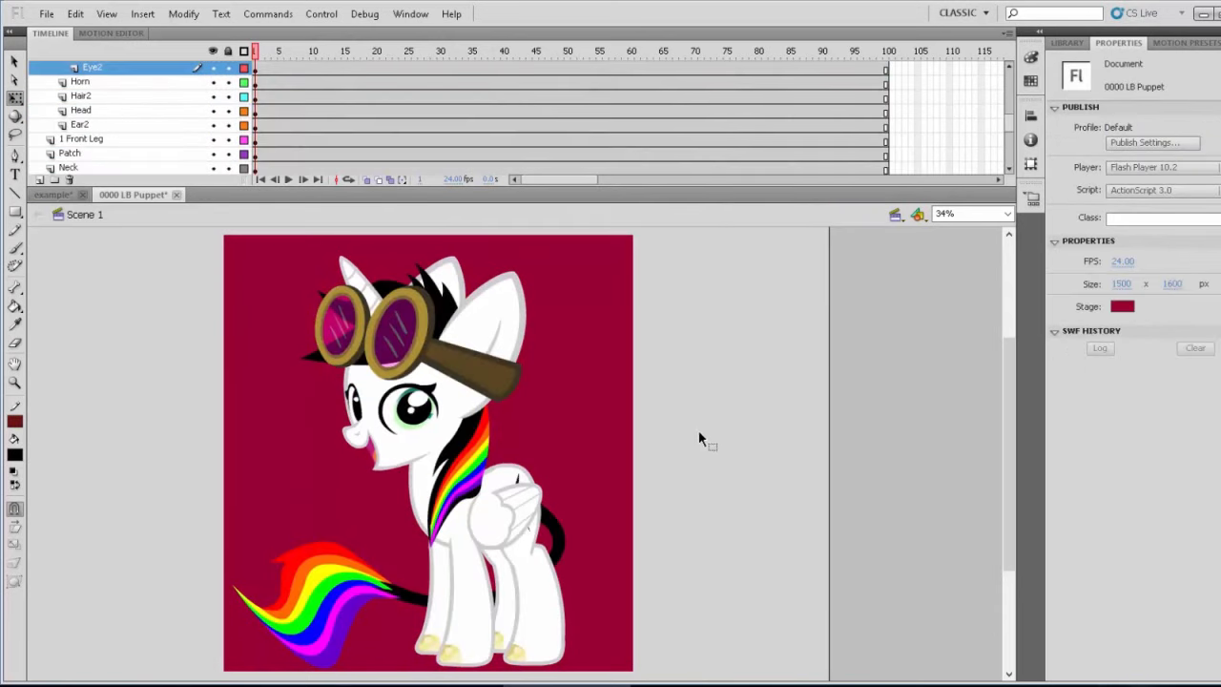
Move the 2 Front Leg's transformation point to the shoulder, try rotating the leg up toward the face, and undo it
click(434, 574)
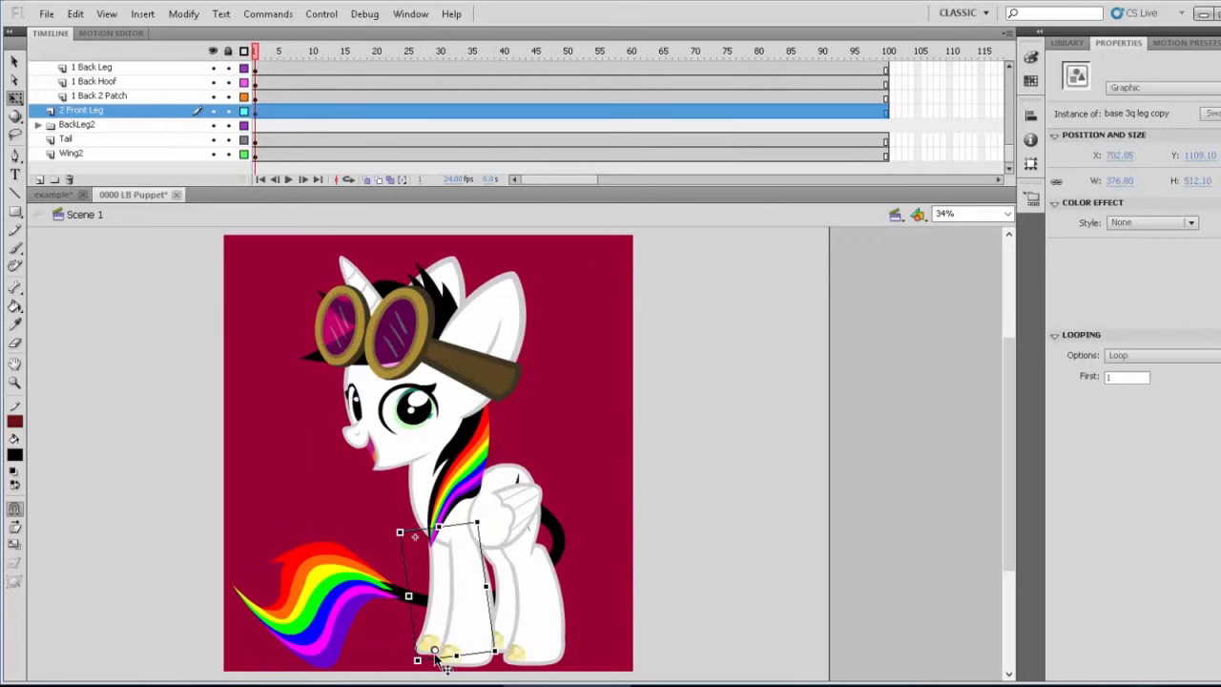
drag(436, 653, 447, 531)
drag(503, 656, 270, 542)
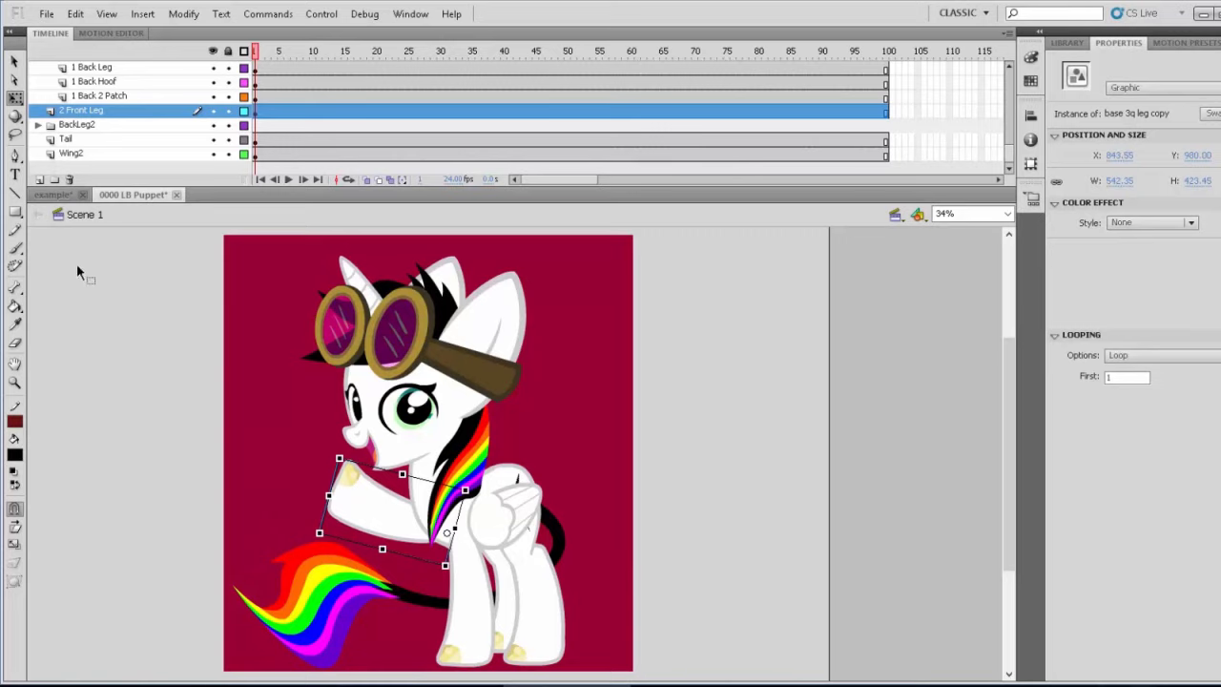
key(ctrl+z)
click(630, 493)
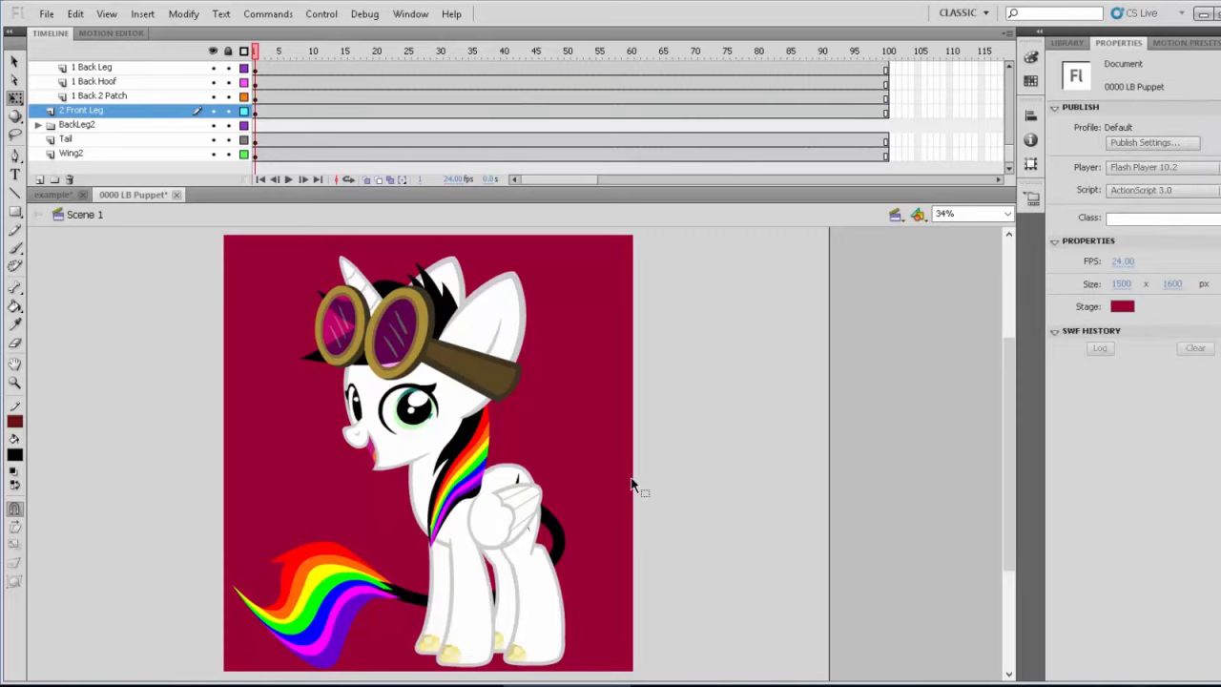
Try pulling the 1 Back Leg piece away behind the body, undo the move, and select the joint patch covering it
scroll(630, 482, down, 2)
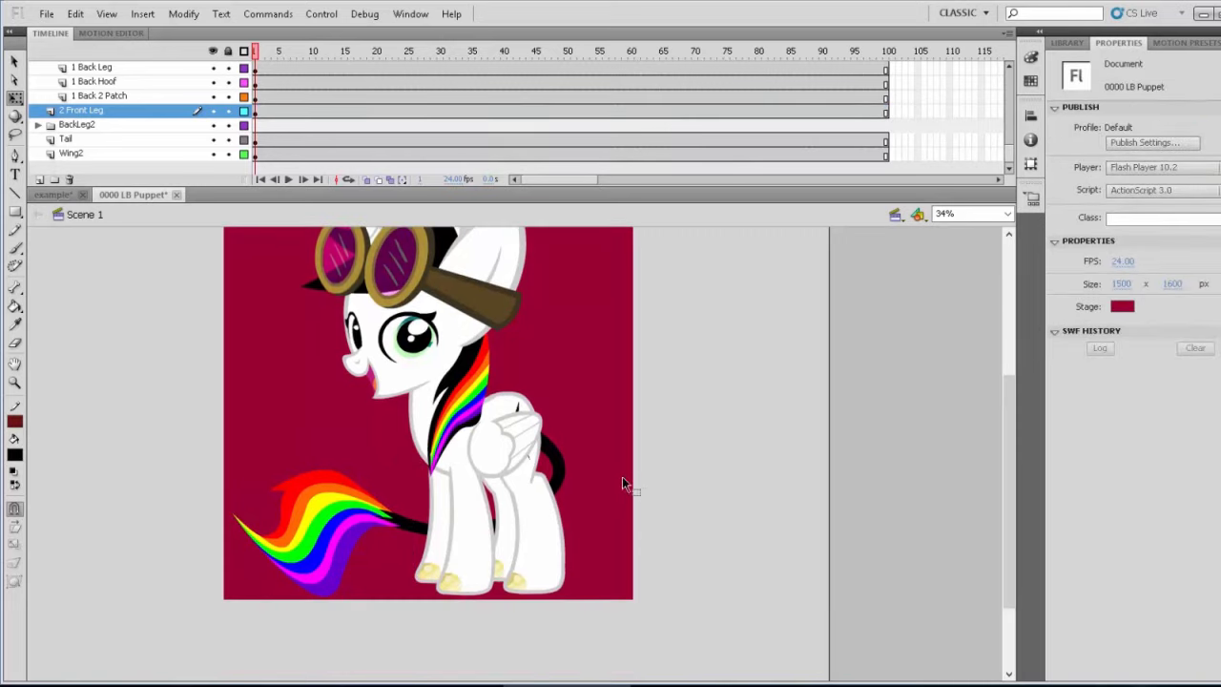
click(546, 587)
drag(545, 590, 587, 535)
click(544, 534)
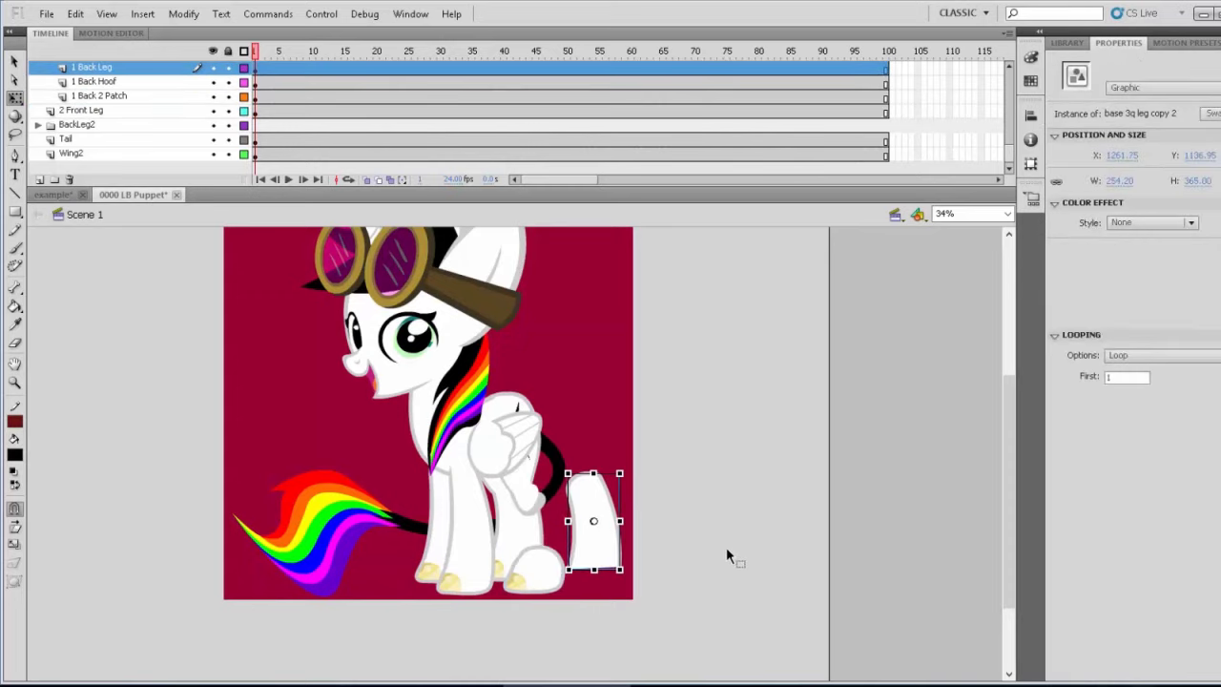
click(538, 502)
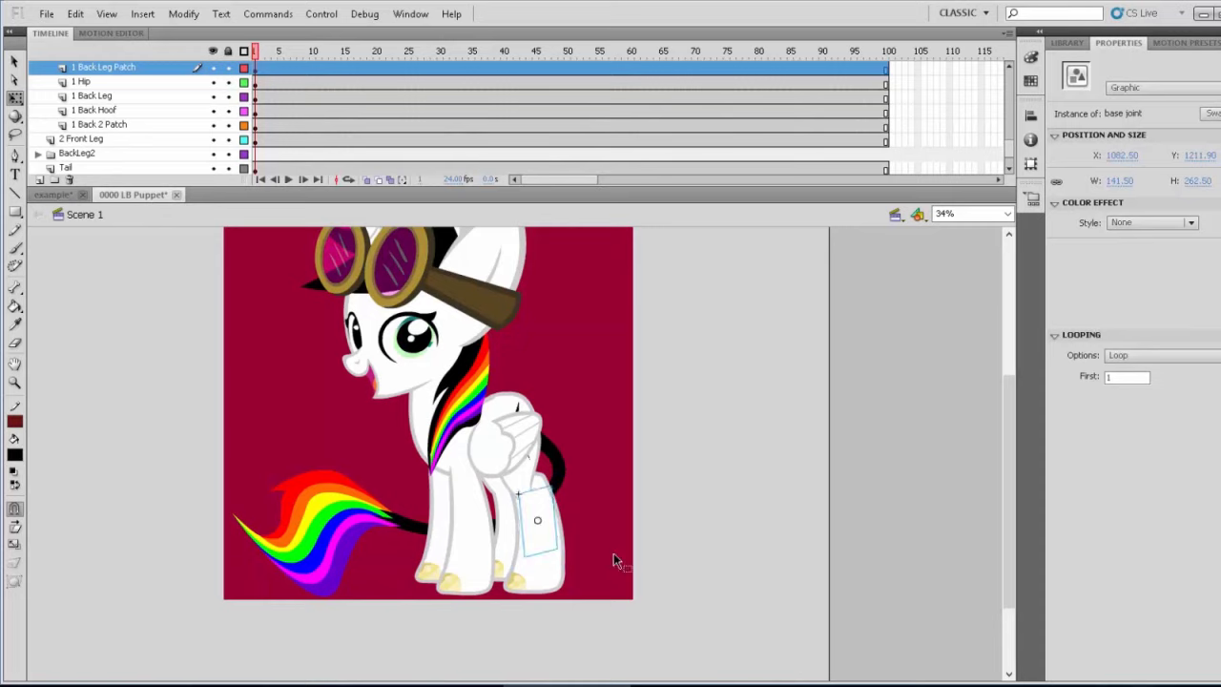
Try moving the Tail slightly upward behind the body, undo the move, and deselect it
click(555, 452)
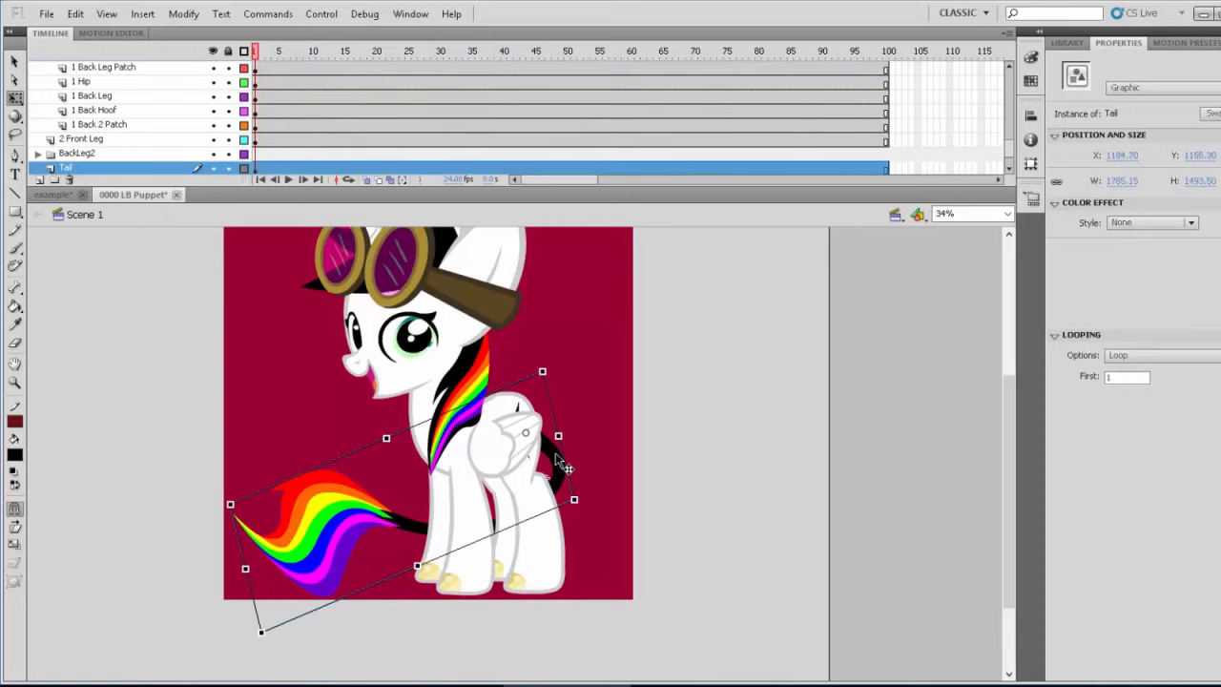
mouse_move(555, 452)
mouse_down()
mouse_move(584, 437)
mouse_move(593, 448)
mouse_move(556, 429)
mouse_up()
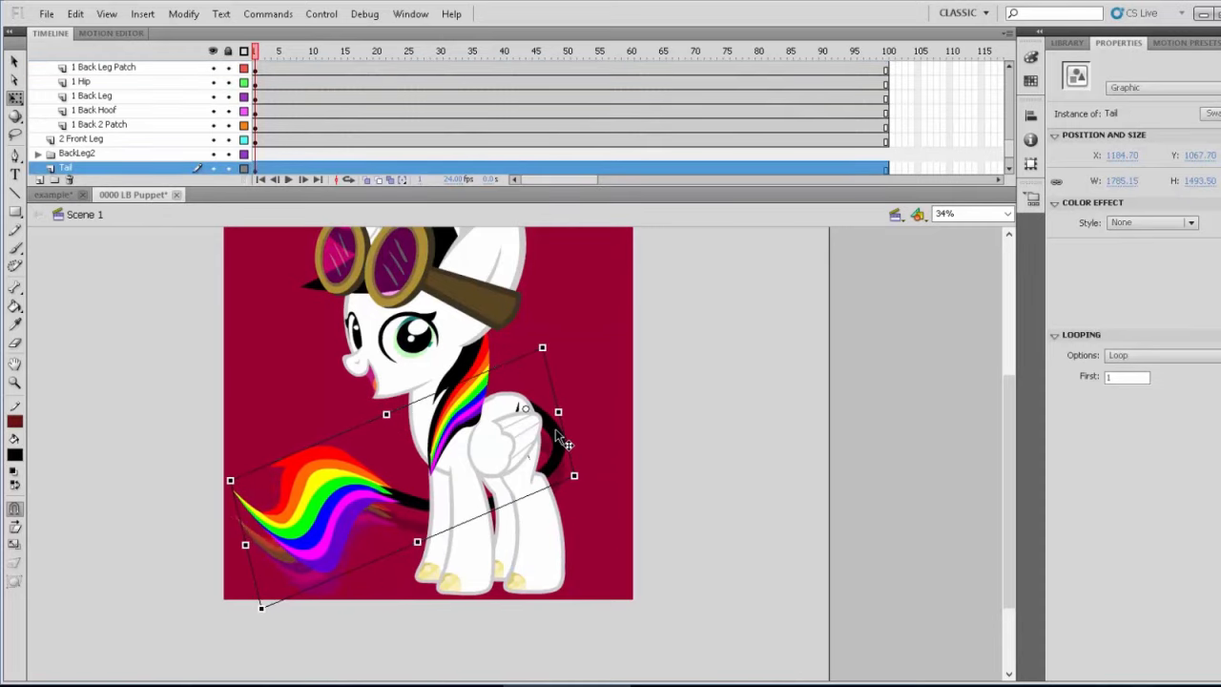
click(670, 462)
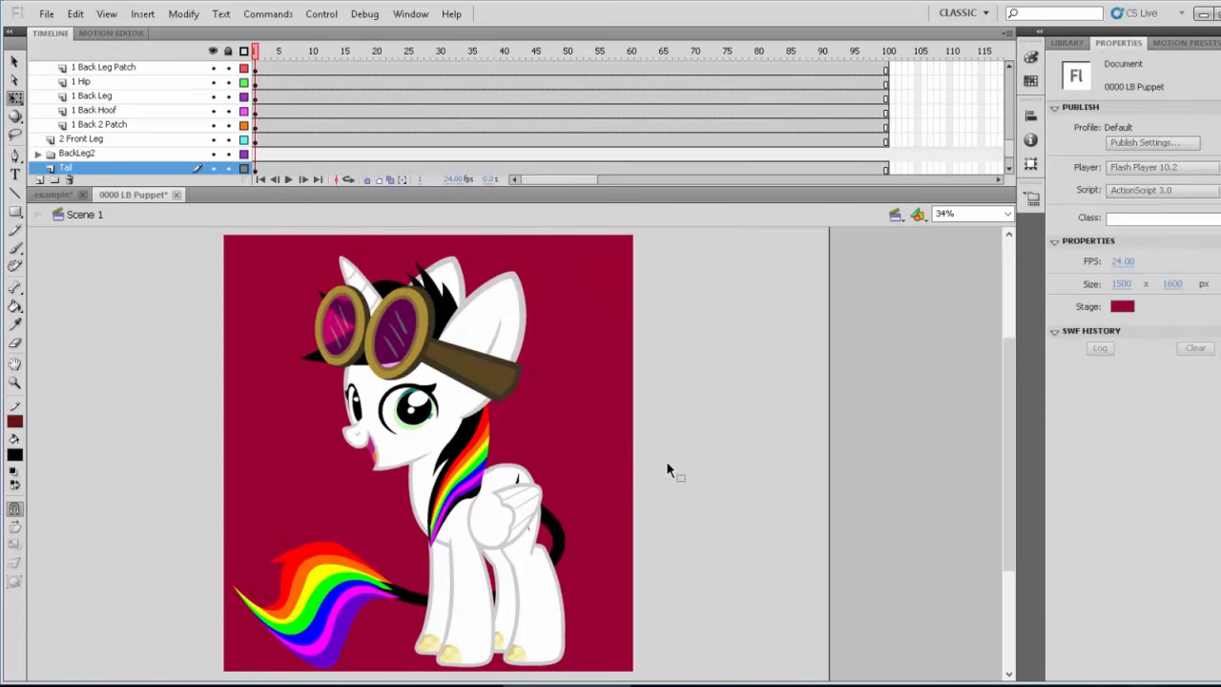
View the example drawing, return to the 0000 LB Puppet document, and select across the whole puppet before clearing the selection
click(52, 194)
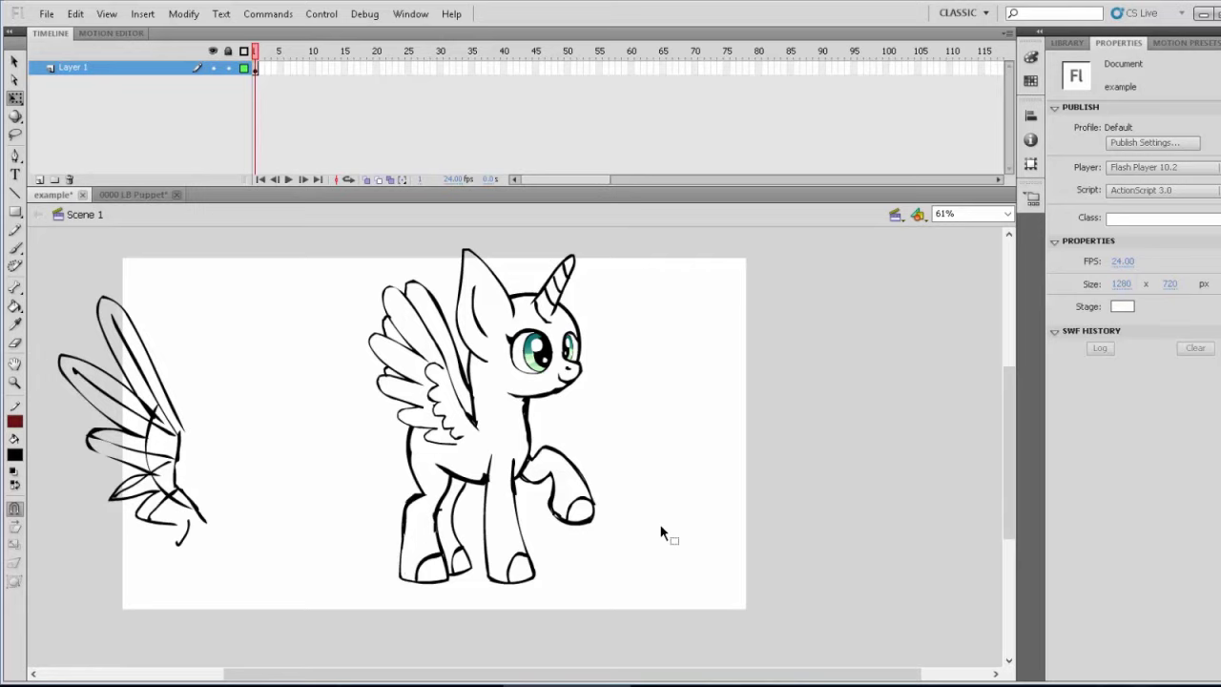
click(143, 194)
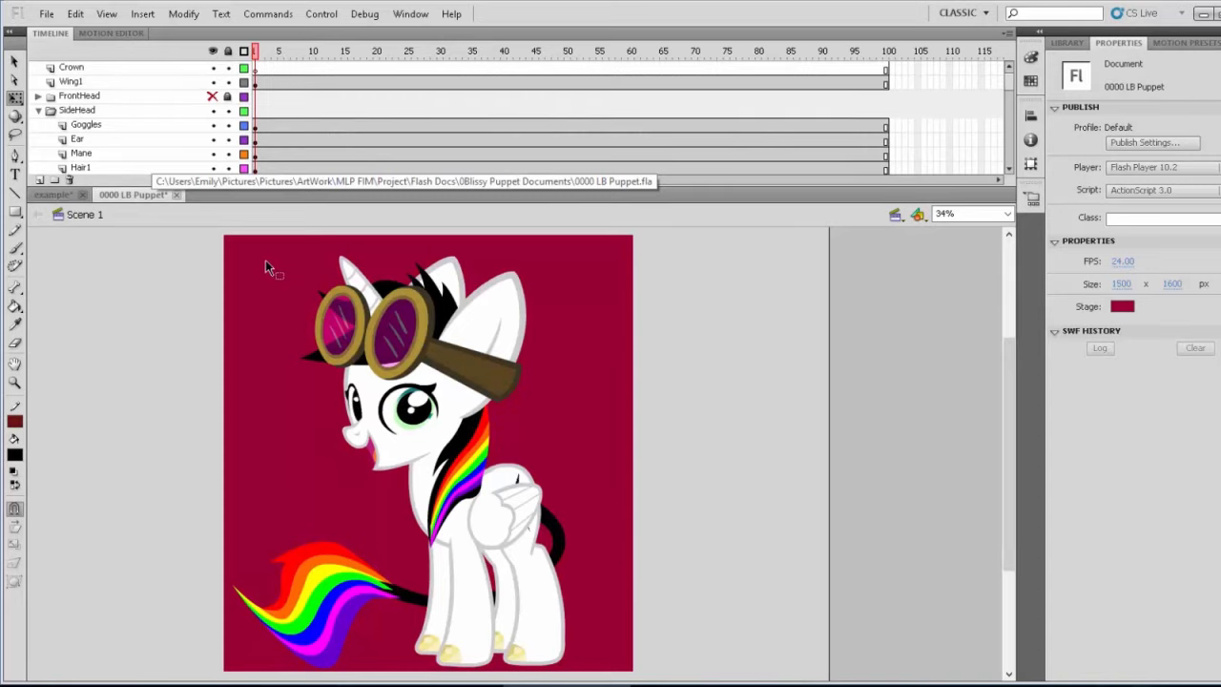
drag(254, 248, 634, 680)
click(765, 599)
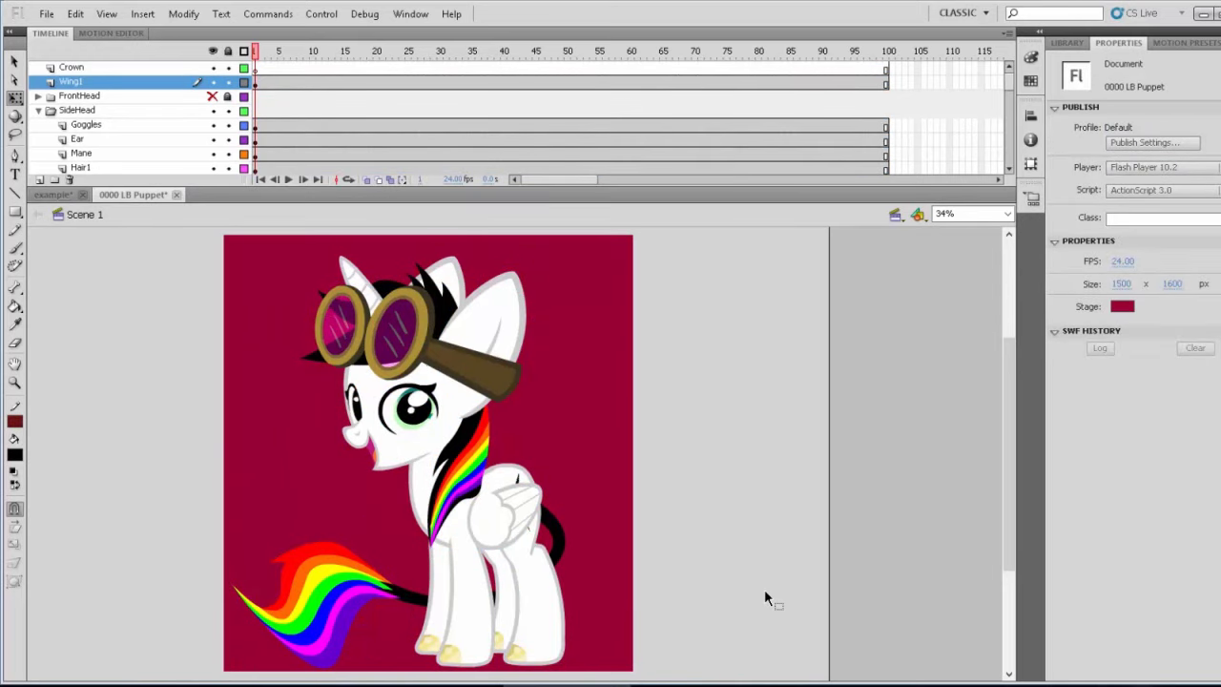
Revert the 0000 LB Puppet document to its last saved version
click(46, 13)
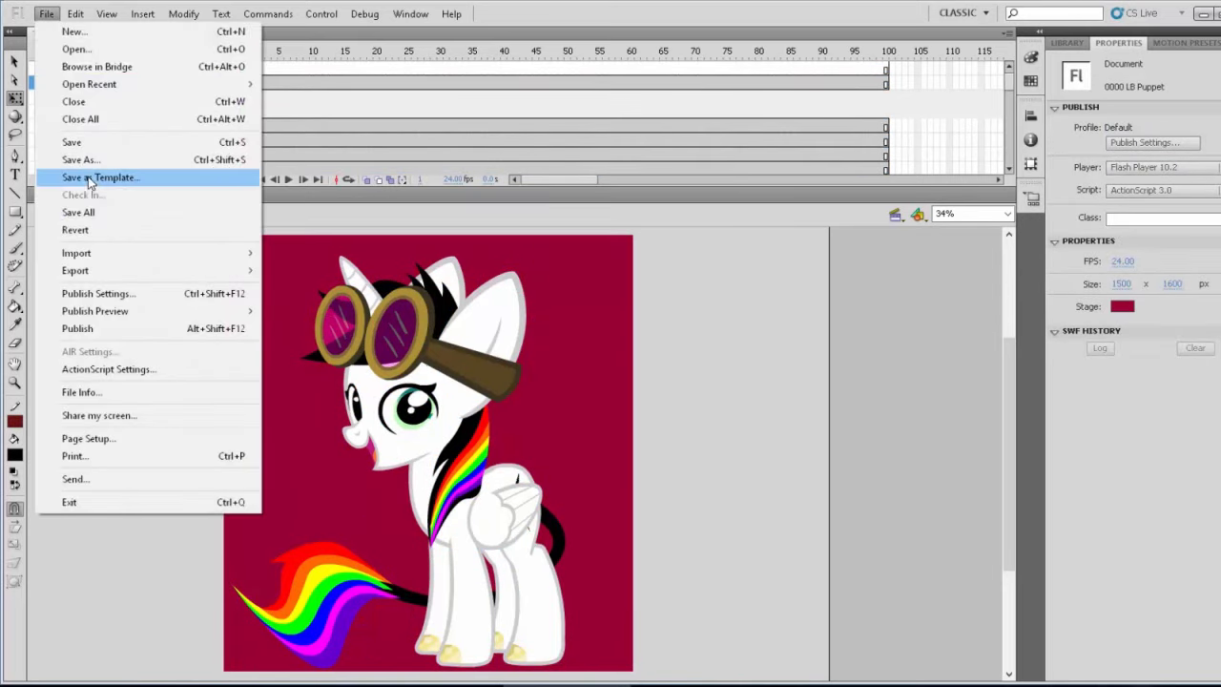
click(76, 230)
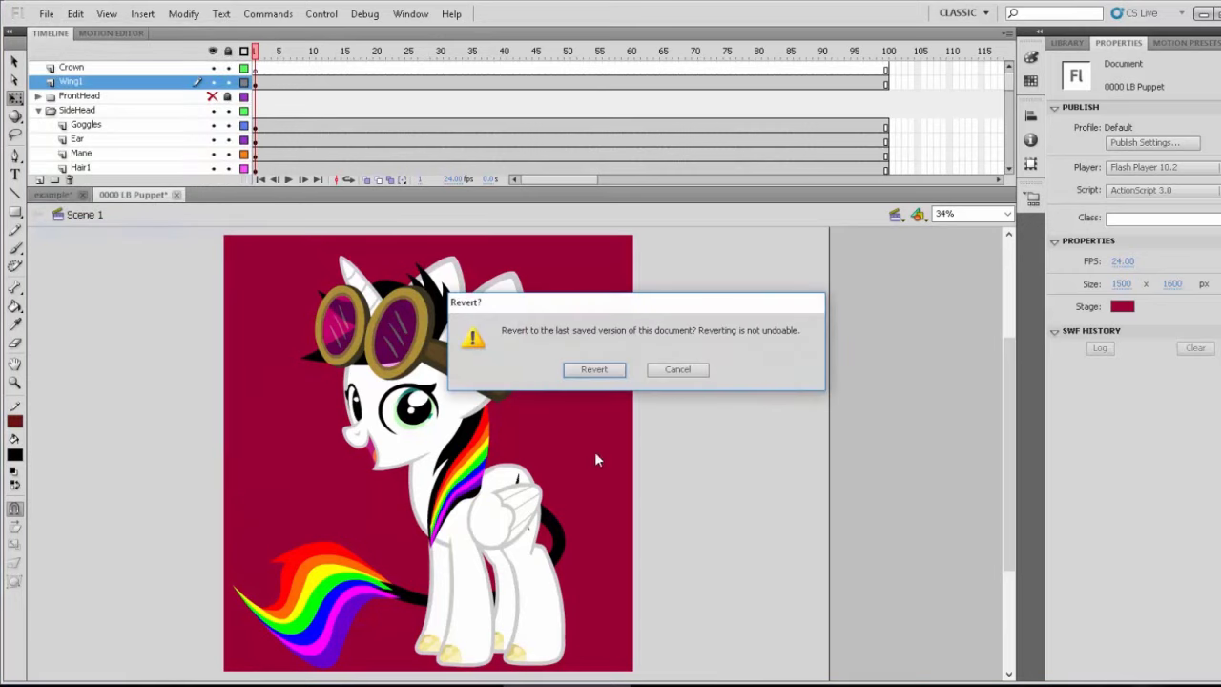
click(611, 373)
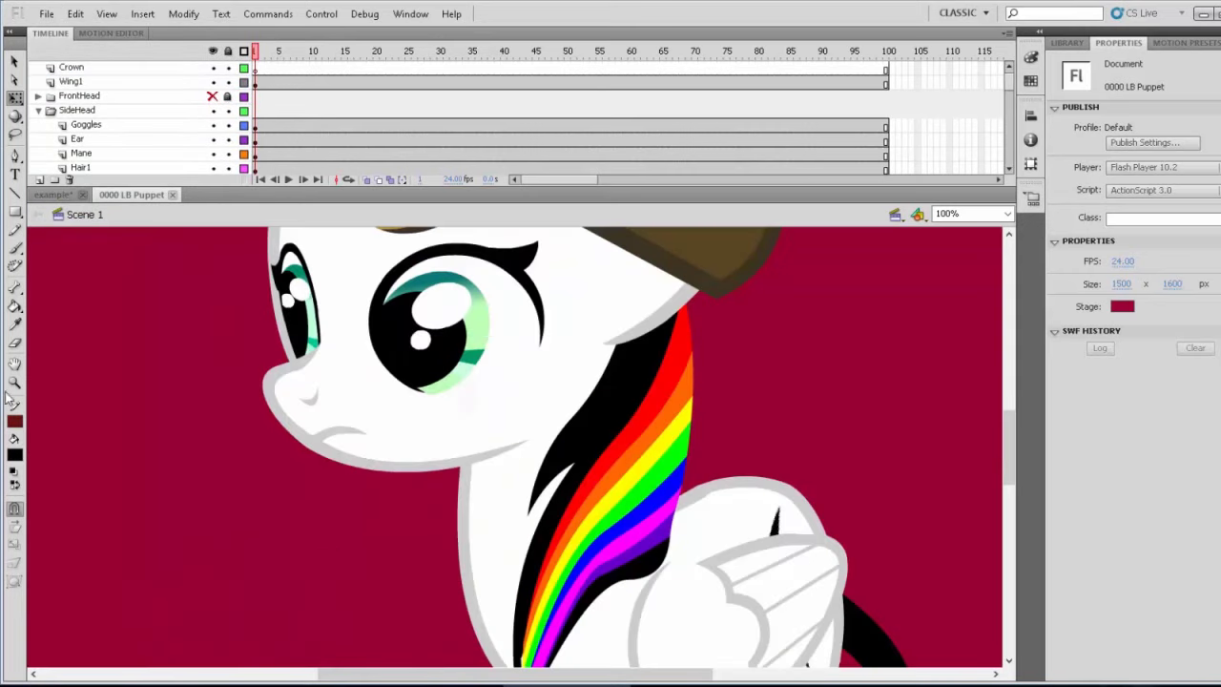
click(15, 382)
alt+click(463, 424)
alt+click(503, 482)
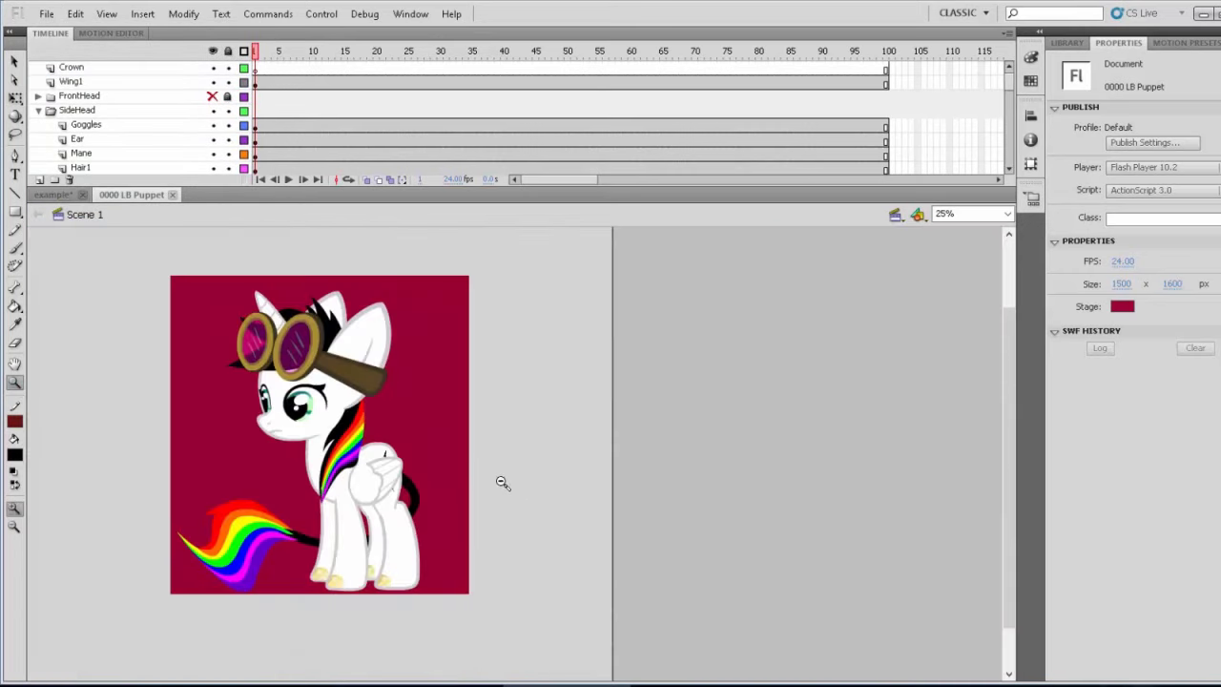
drag(161, 272, 490, 602)
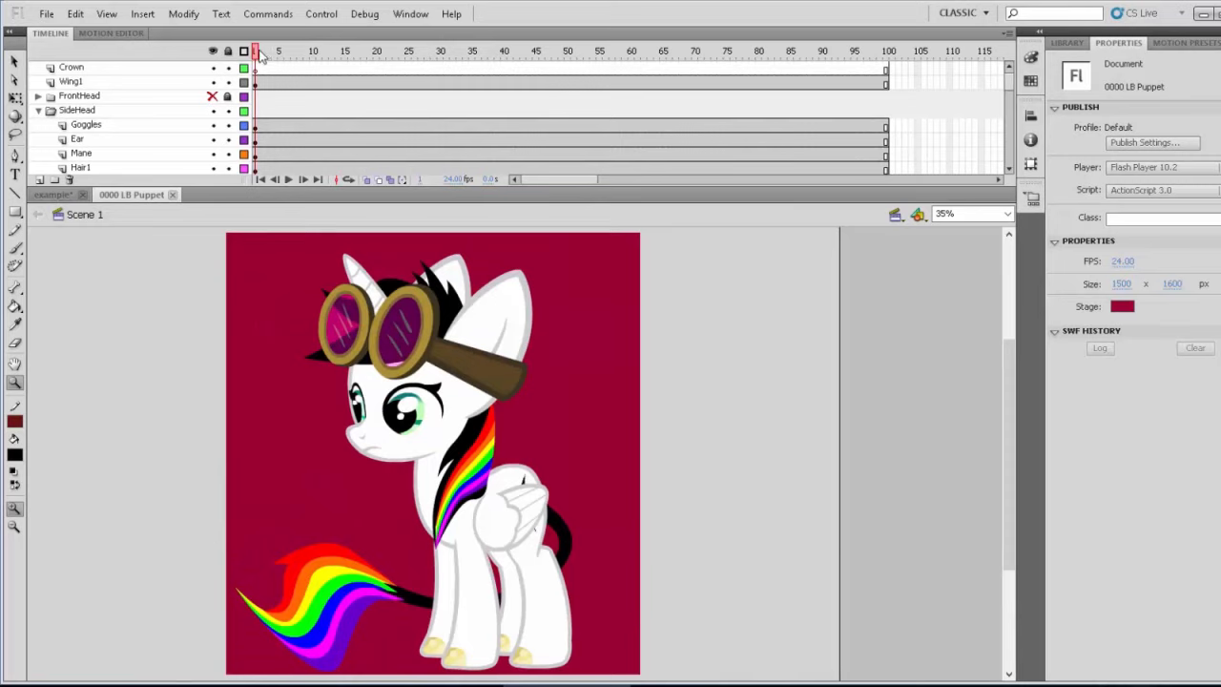
Compare the single-layer example drawing with the layered puppet by switching between both documents, finishing on the example document
mouse_move(259, 54)
mouse_down()
mouse_move(315, 62)
mouse_move(237, 59)
mouse_up()
click(53, 195)
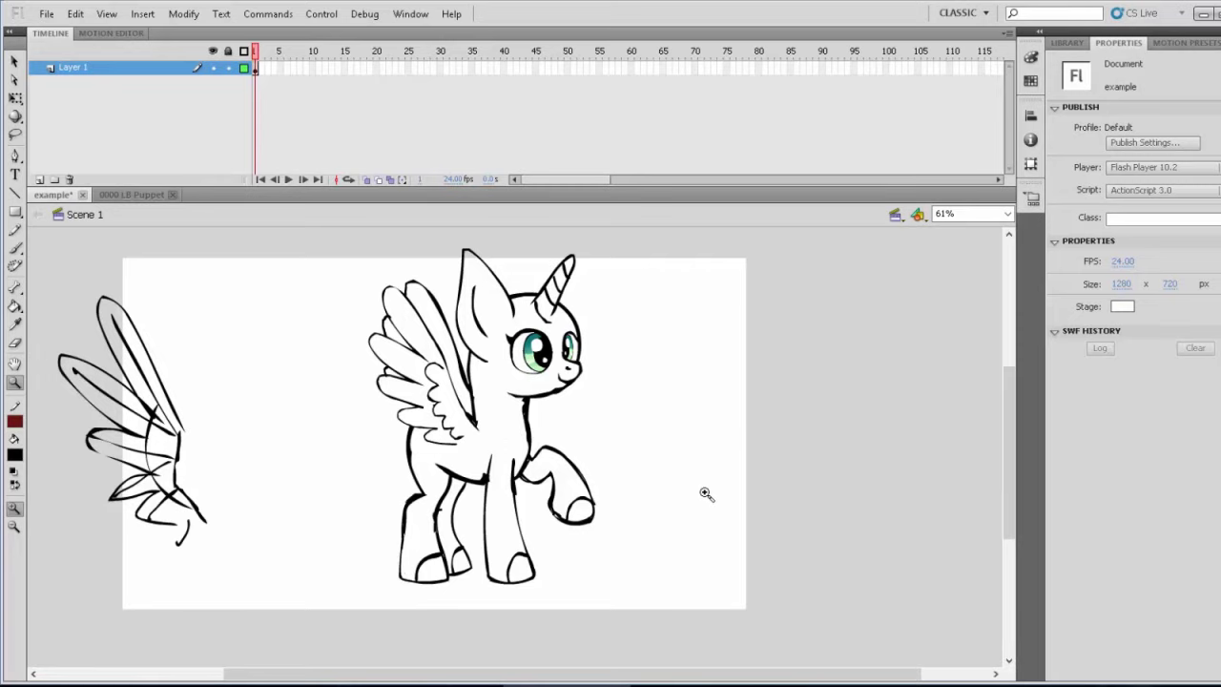
click(134, 195)
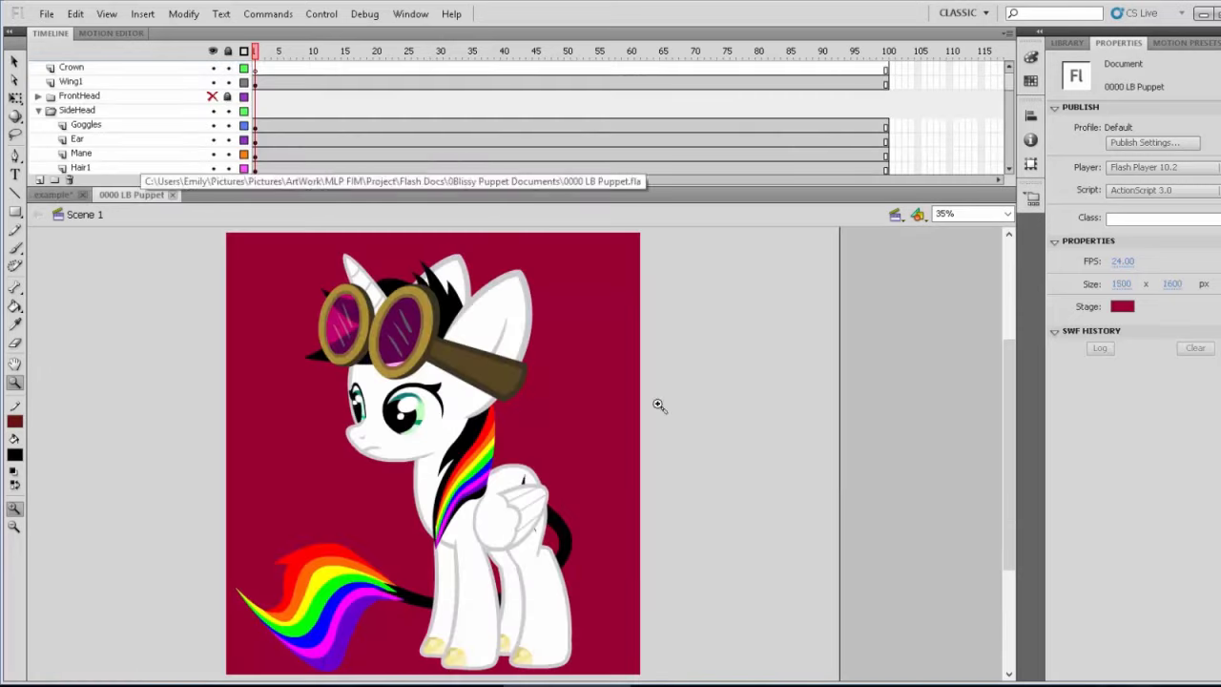
mouse_move(256, 52)
mouse_down()
mouse_move(302, 57)
mouse_move(255, 58)
mouse_up()
click(54, 196)
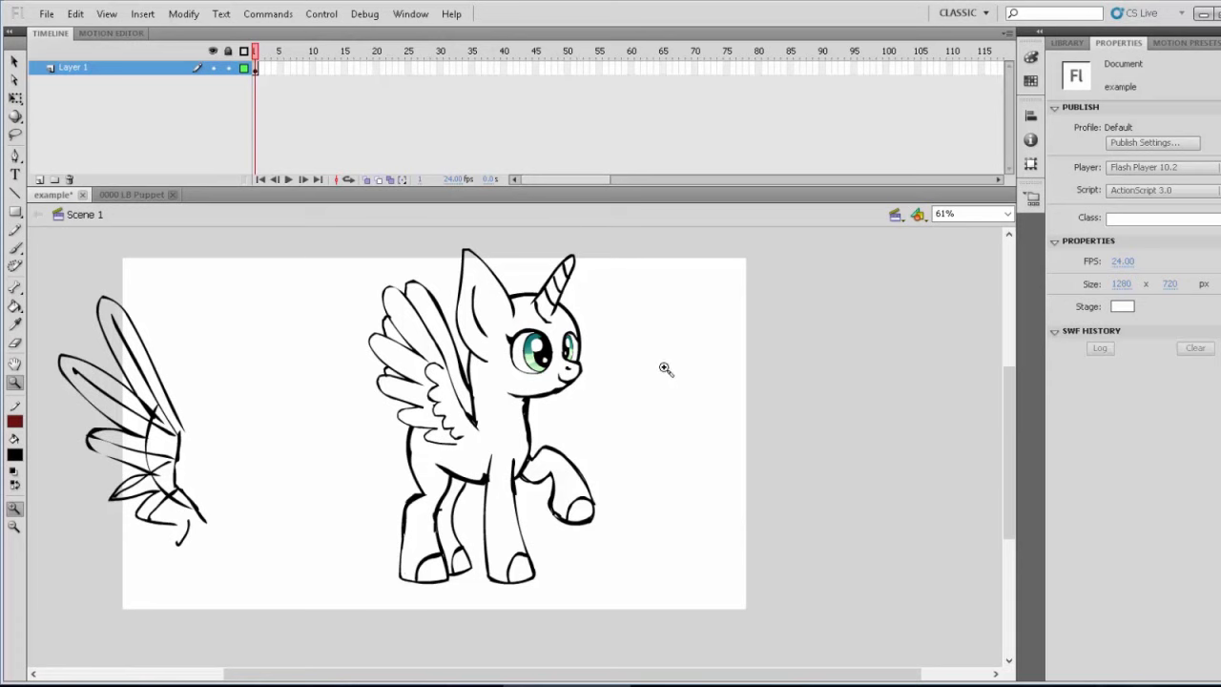
click(129, 195)
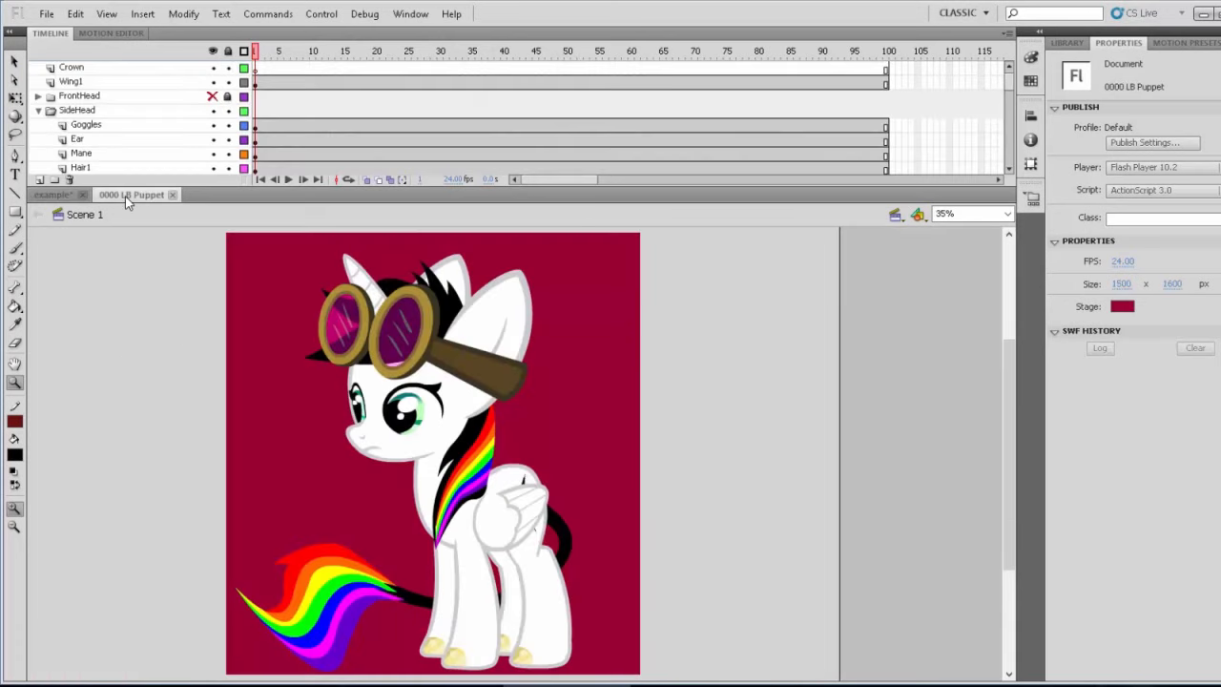
click(52, 195)
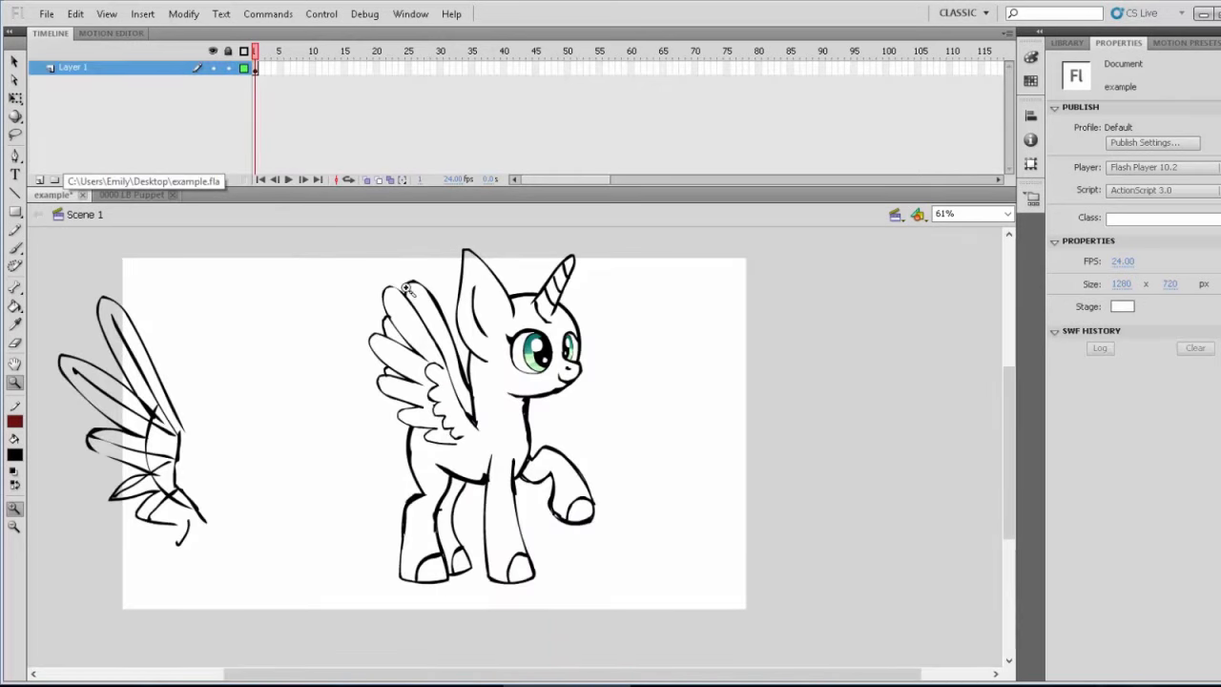